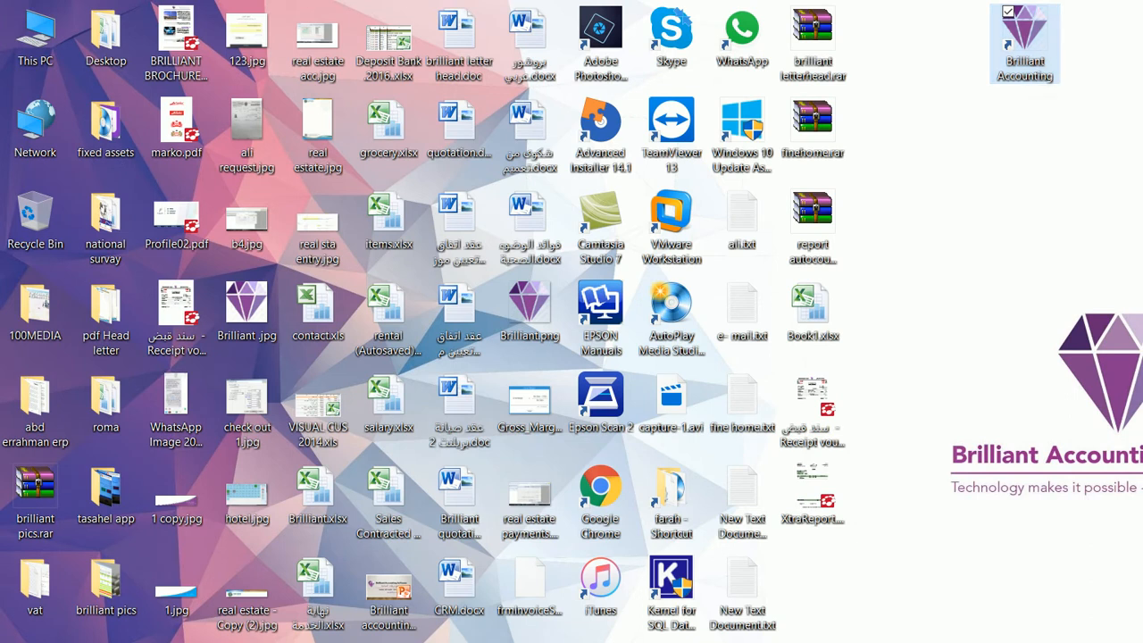
- Launch Brilliant Accounting and open the Brilliant_Real_Estate company from the Companies list
double_click(1025, 43)
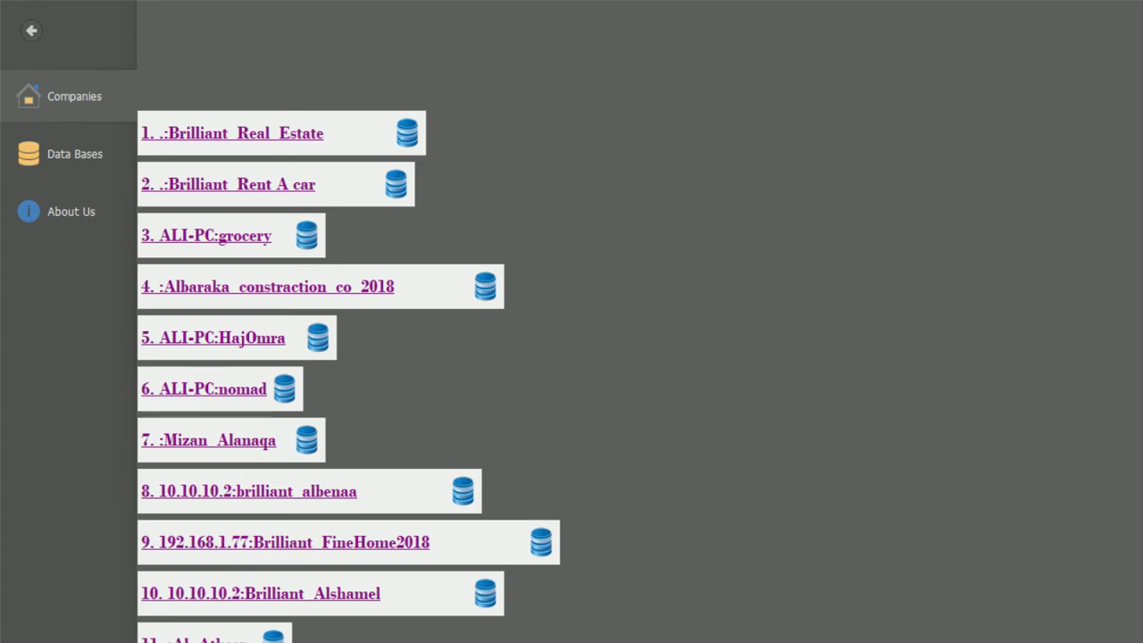
scroll(348, 375, "down", 1)
scroll(349, 375, "up", 1)
left_click(232, 133)
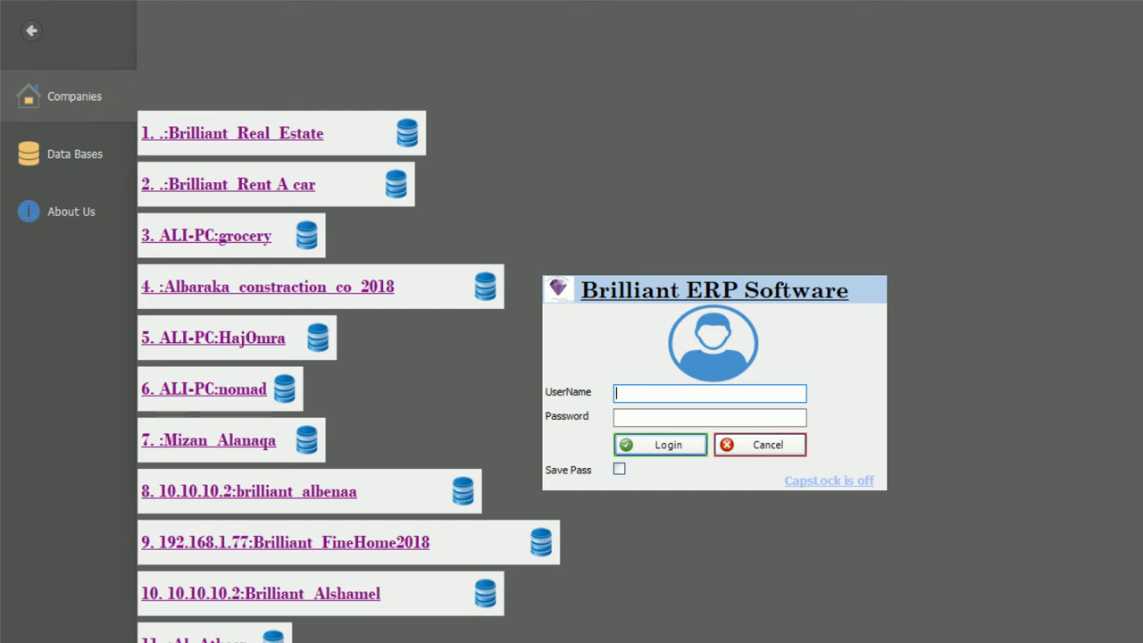
- Sign in with the user name and password, re-entering them after the first attempt errors
type("admin")
key("Tab")
type("123")
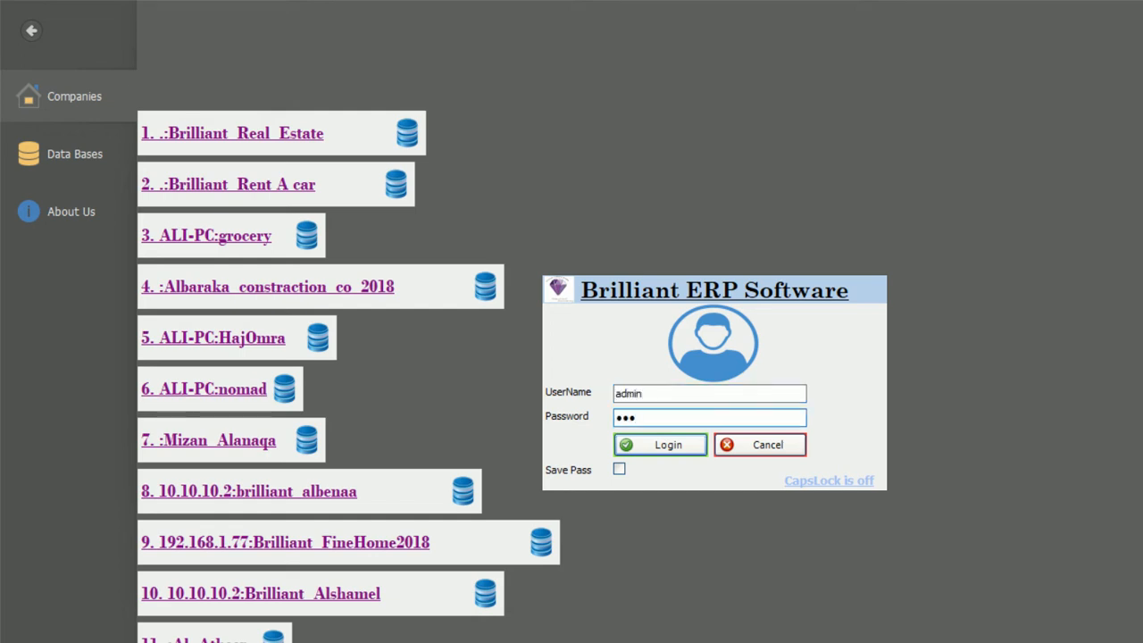
key("Return")
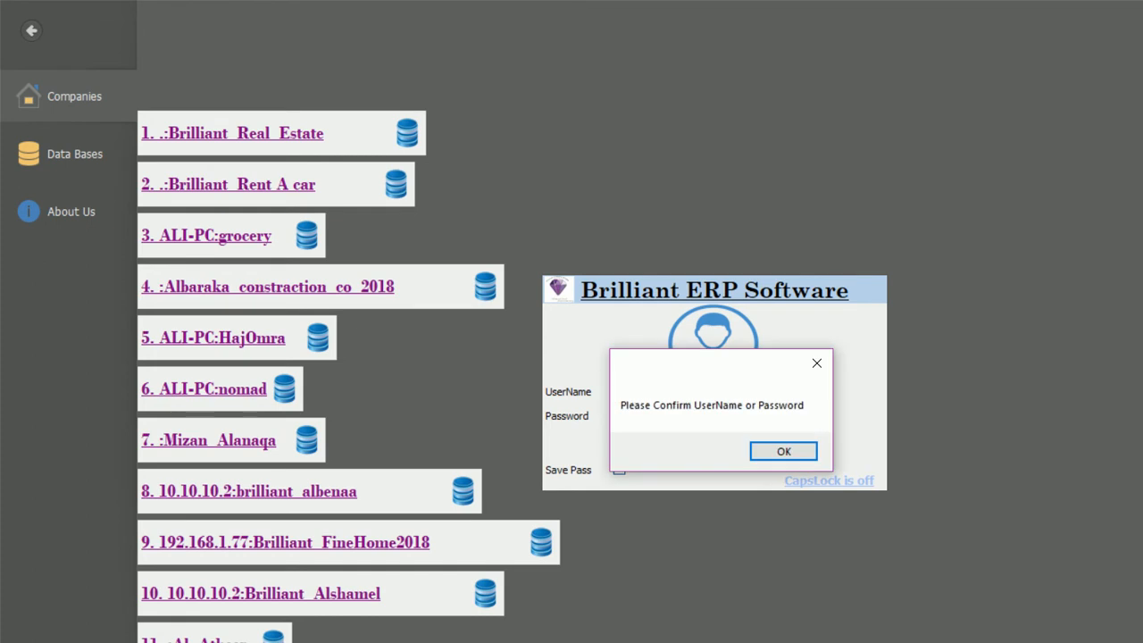
left_click(783, 451)
double_click(629, 394)
type("a")
key("Tab")
type("a")
key("Return")
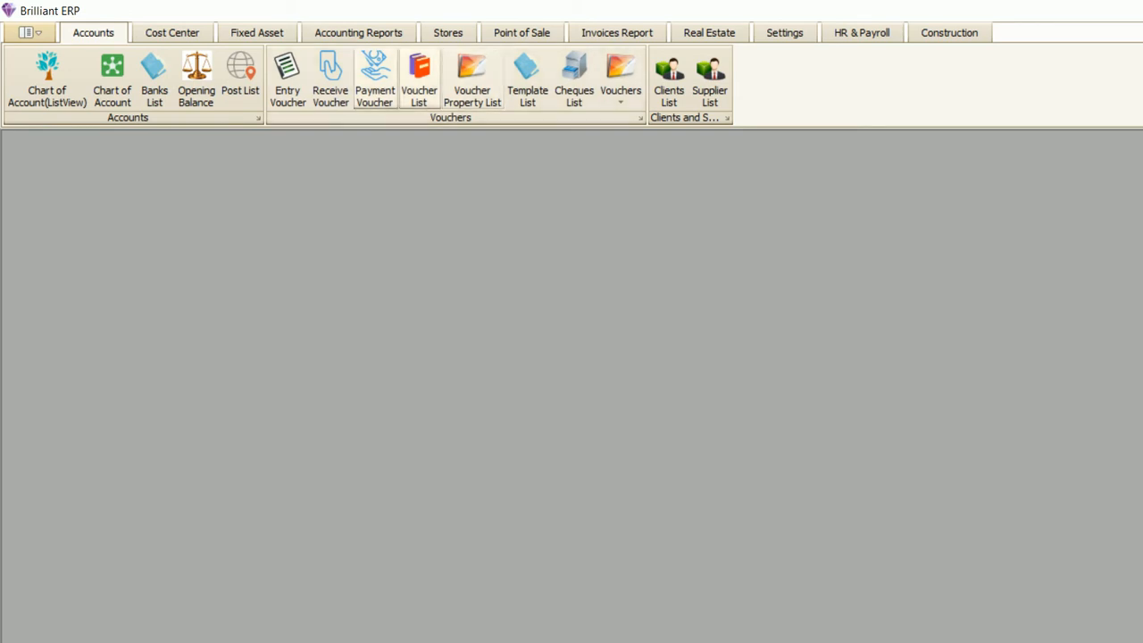
- Look through the Real Estate, Accounts and HR & Payroll ribbon tabs, ending on Real Estate
left_click(709, 32)
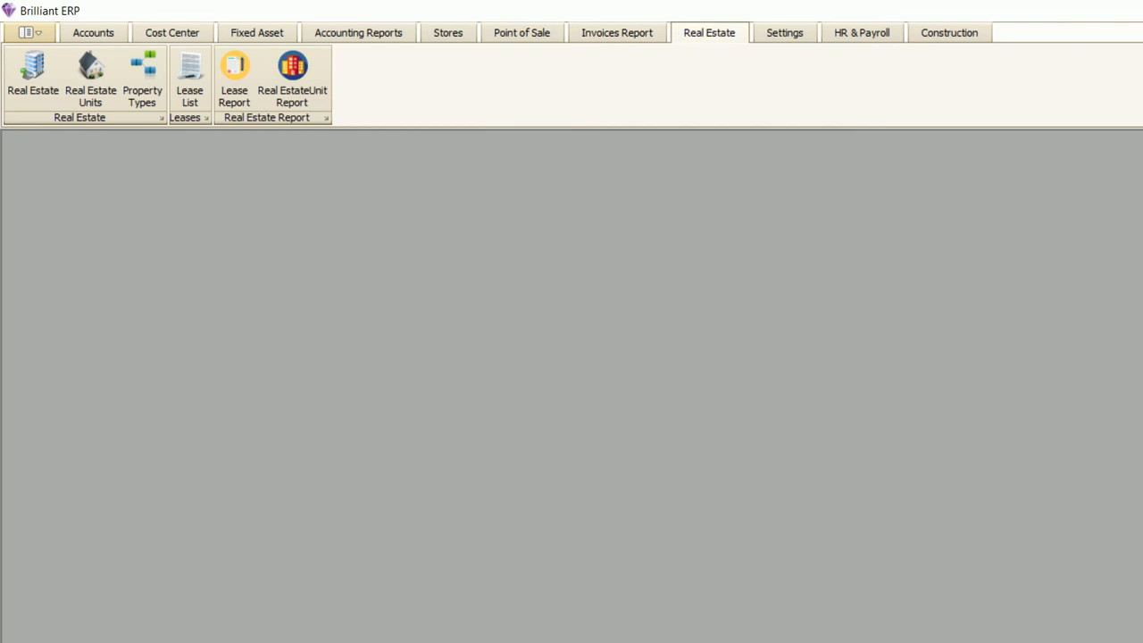
left_click(93, 32)
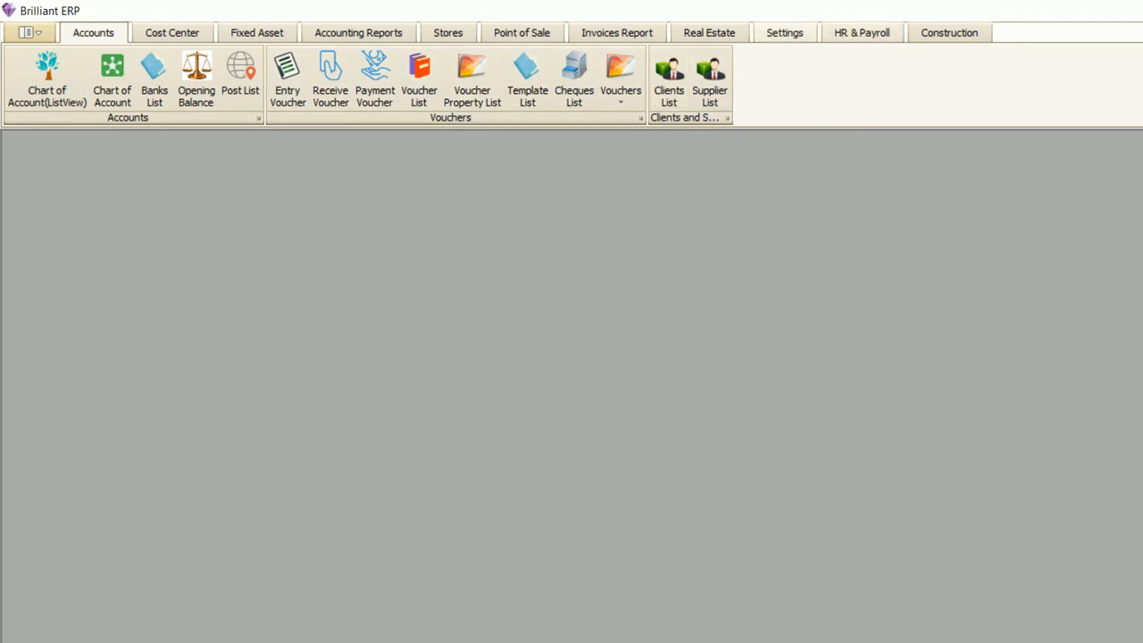
left_click(861, 33)
left_click(710, 34)
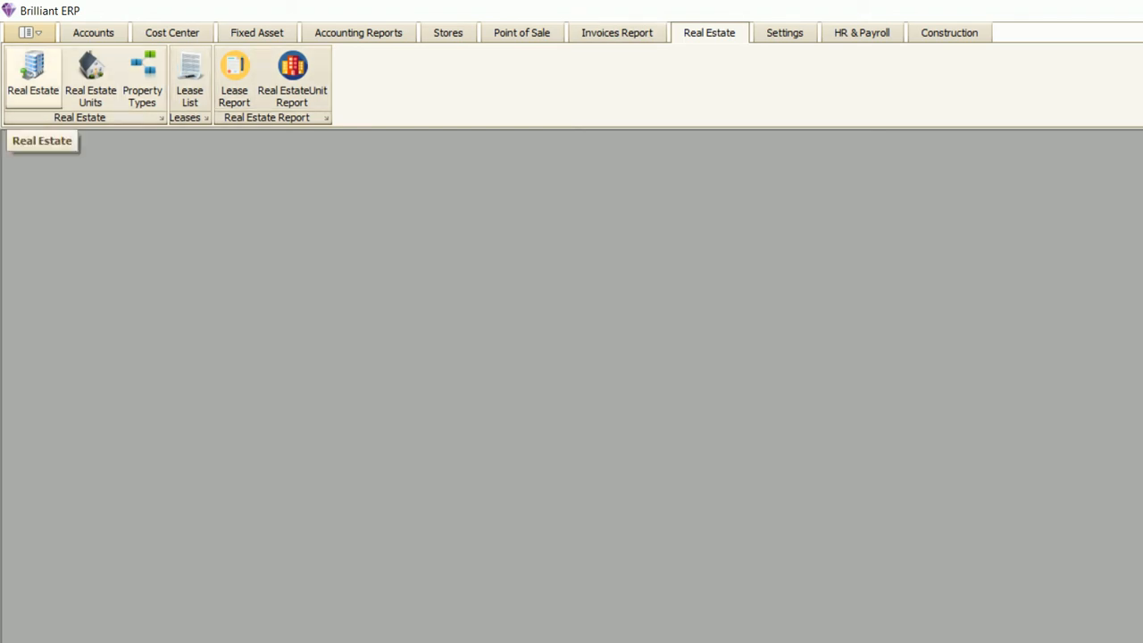
- Open the Buildings list, select Abu Dhabi Buildings Complex and start a new item
left_click(33, 79)
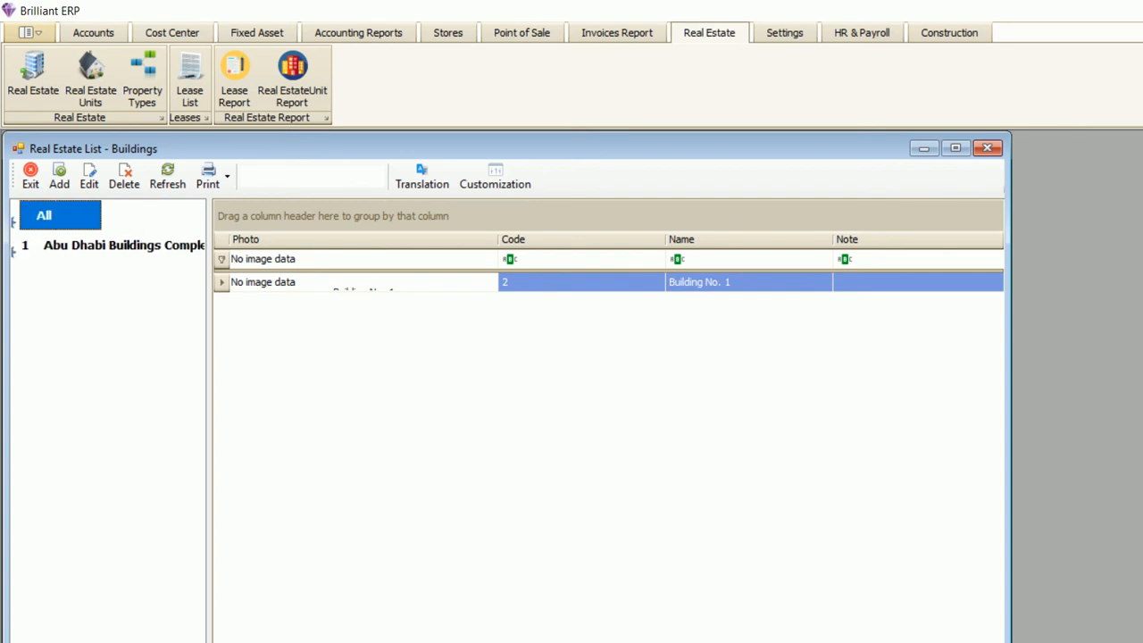
left_click(123, 245)
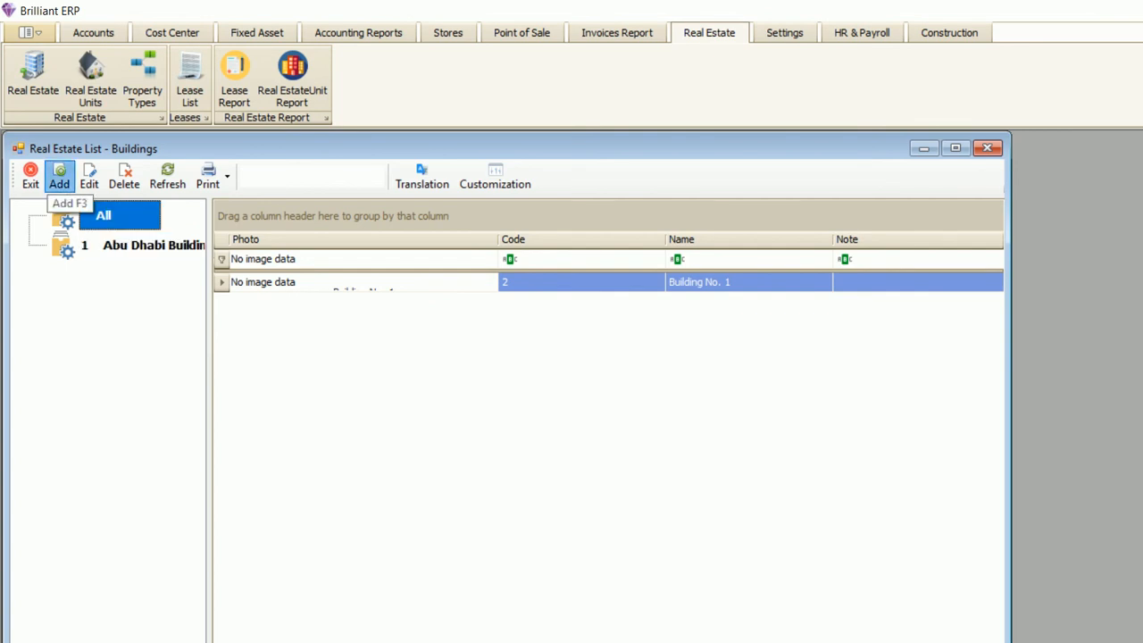
left_click(59, 177)
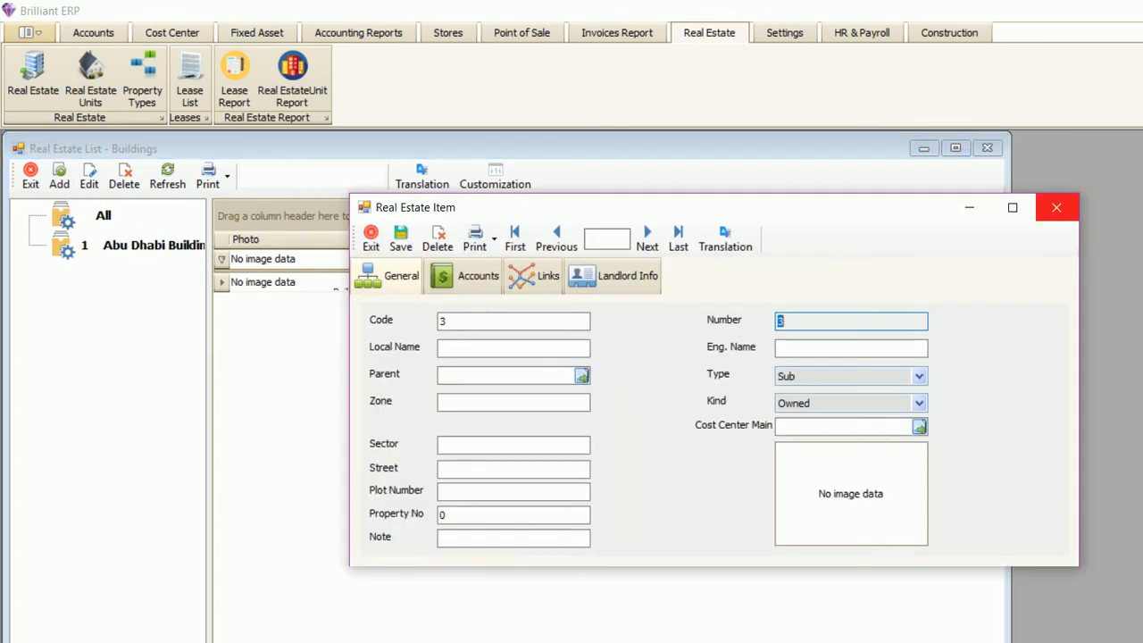
- Close the new item form and open the Clients List from the Accounts module
left_click(1056, 207)
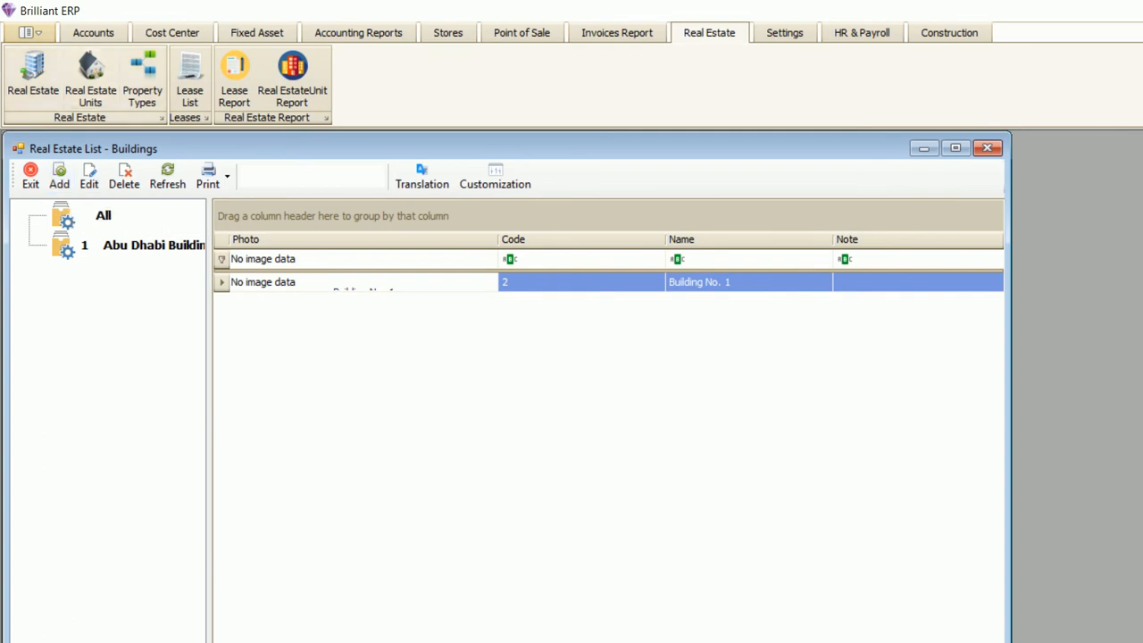
left_click(93, 32)
left_click(669, 81)
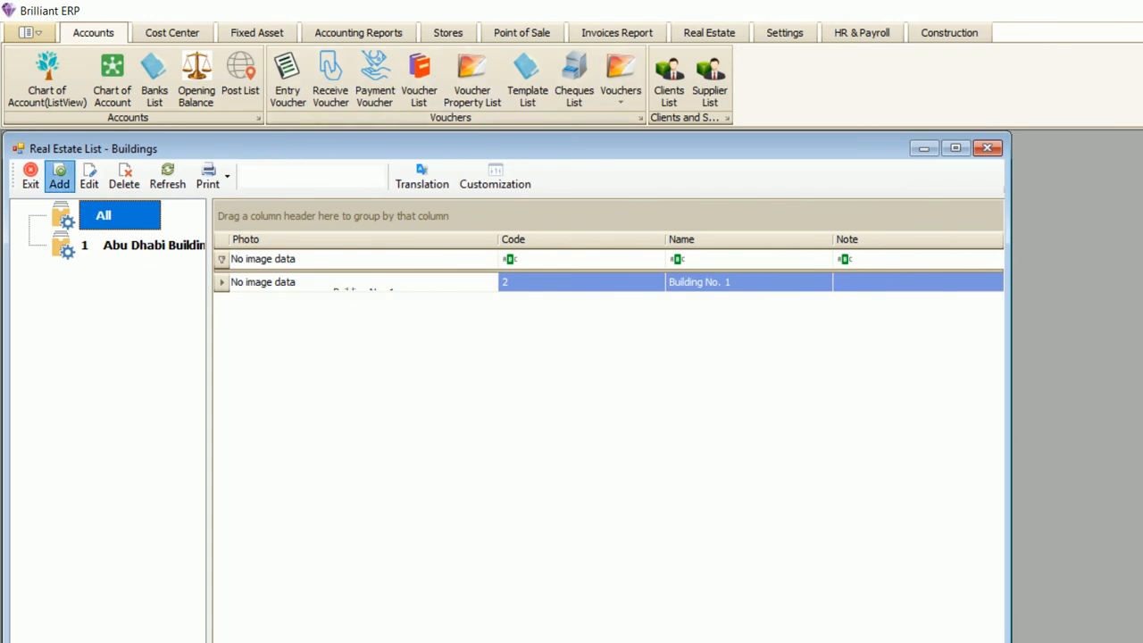
- Start a new real estate item, abandon it, and show all real estate items
left_click(59, 175)
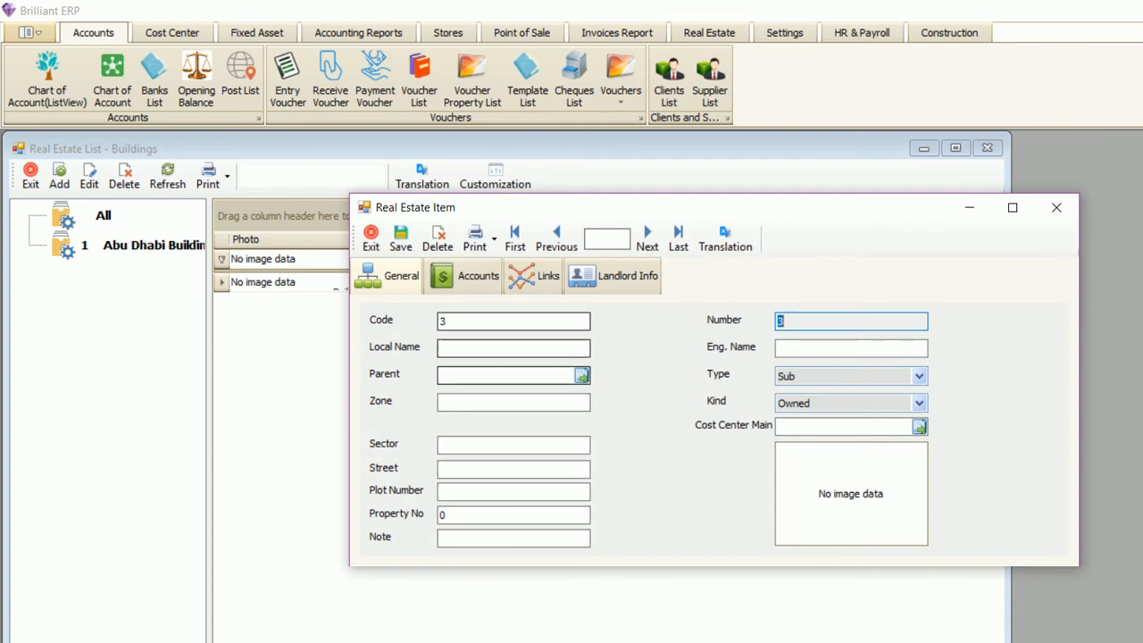
left_click(513, 321)
left_click(514, 349)
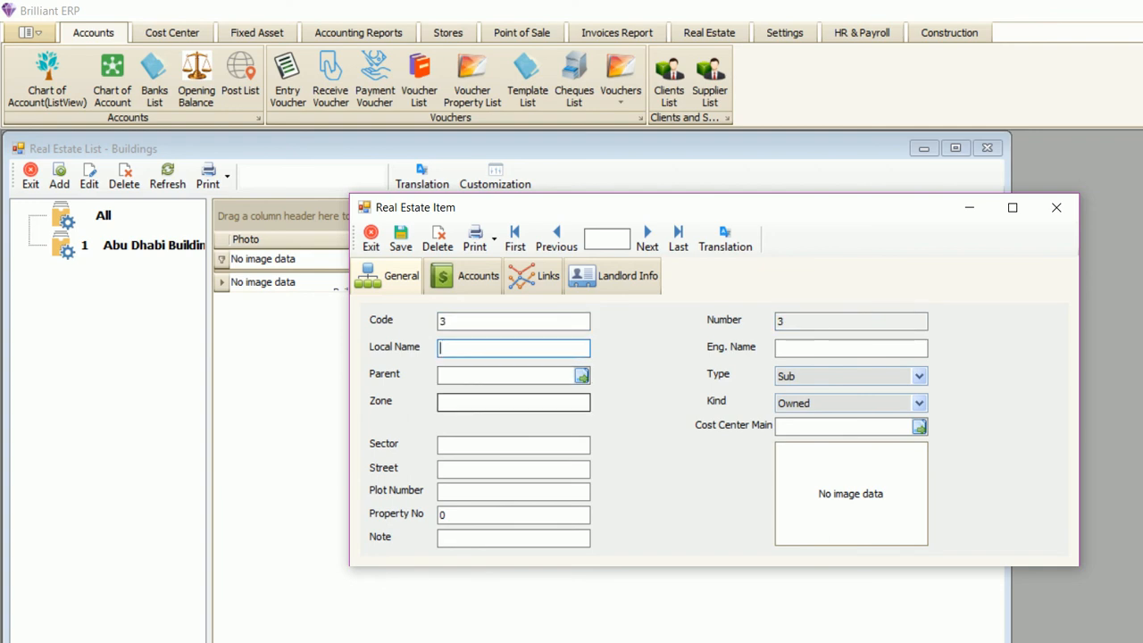
left_click(1057, 207)
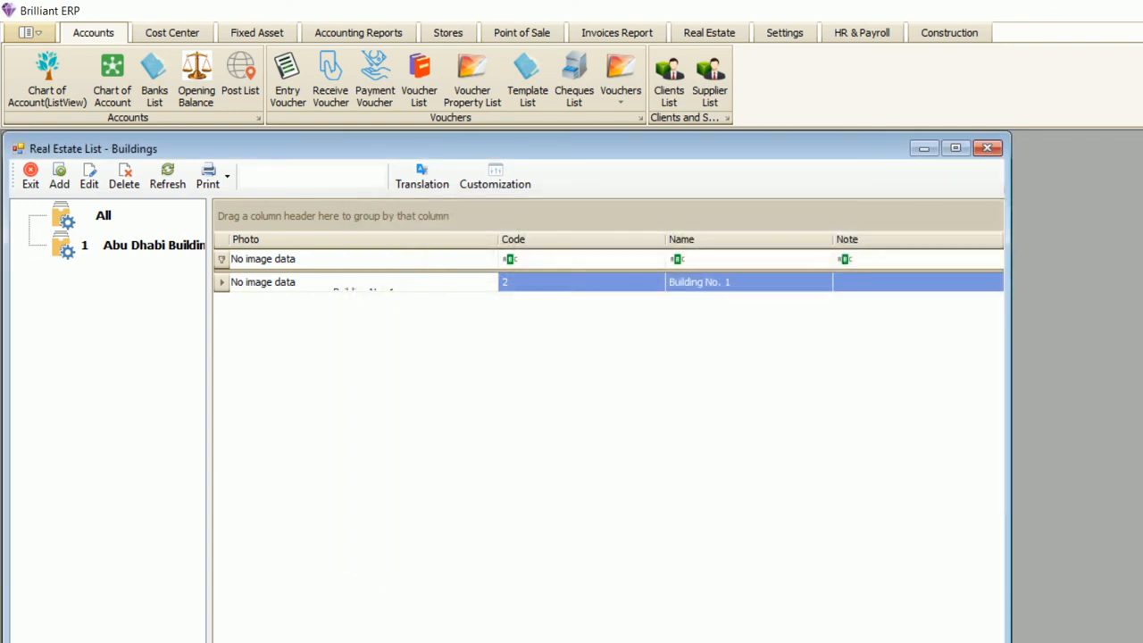
left_click(104, 215)
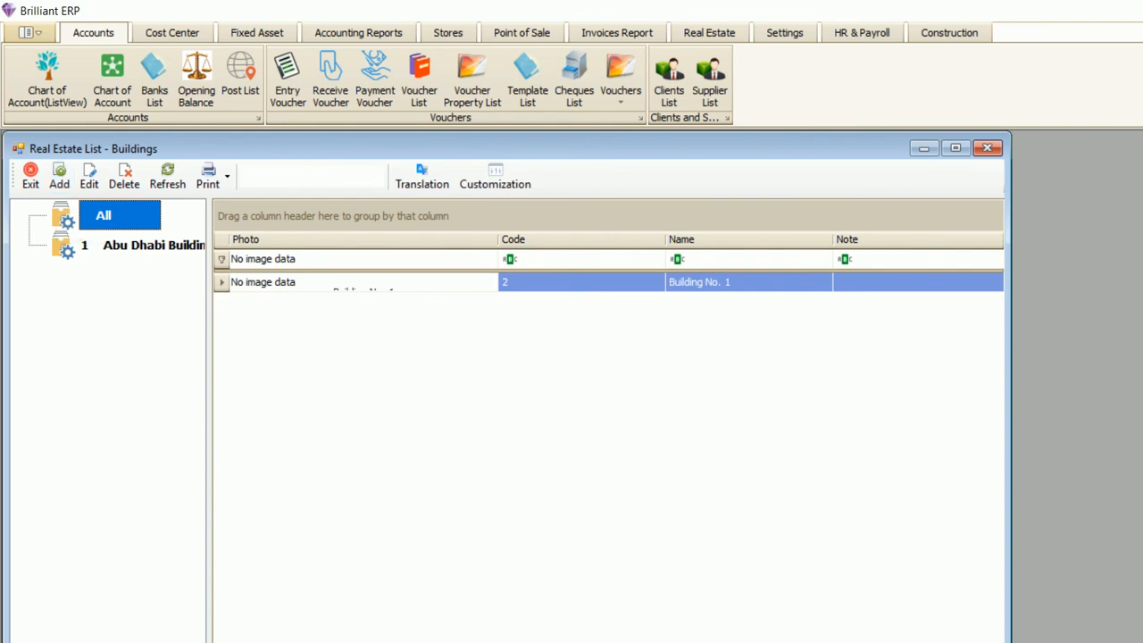
- Start a new item with English name 'Abu Dhabi' and a local name
left_click(59, 177)
left_click(513, 348)
left_click(851, 348)
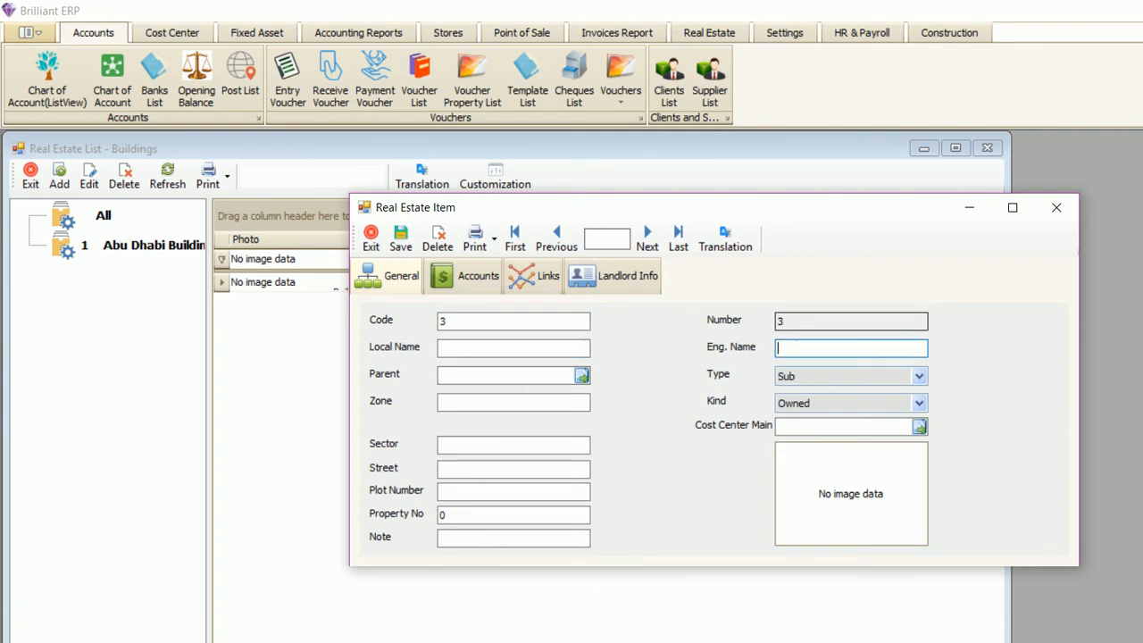
type("Abu Dhabi")
key("Tab")
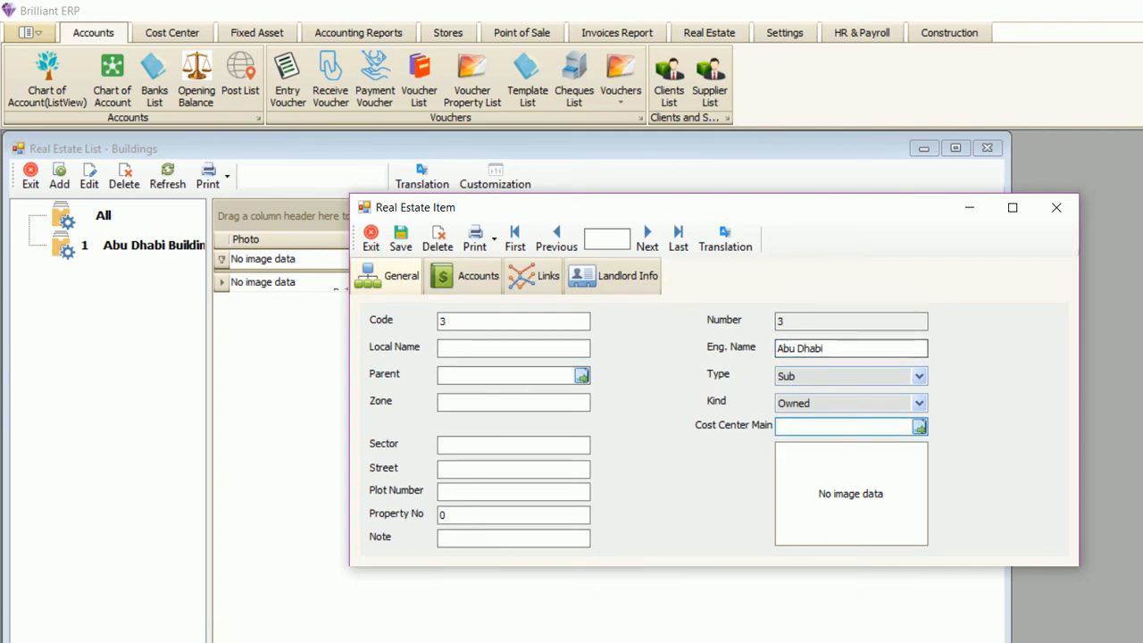
left_click(513, 348)
type("Abu dhab=-")
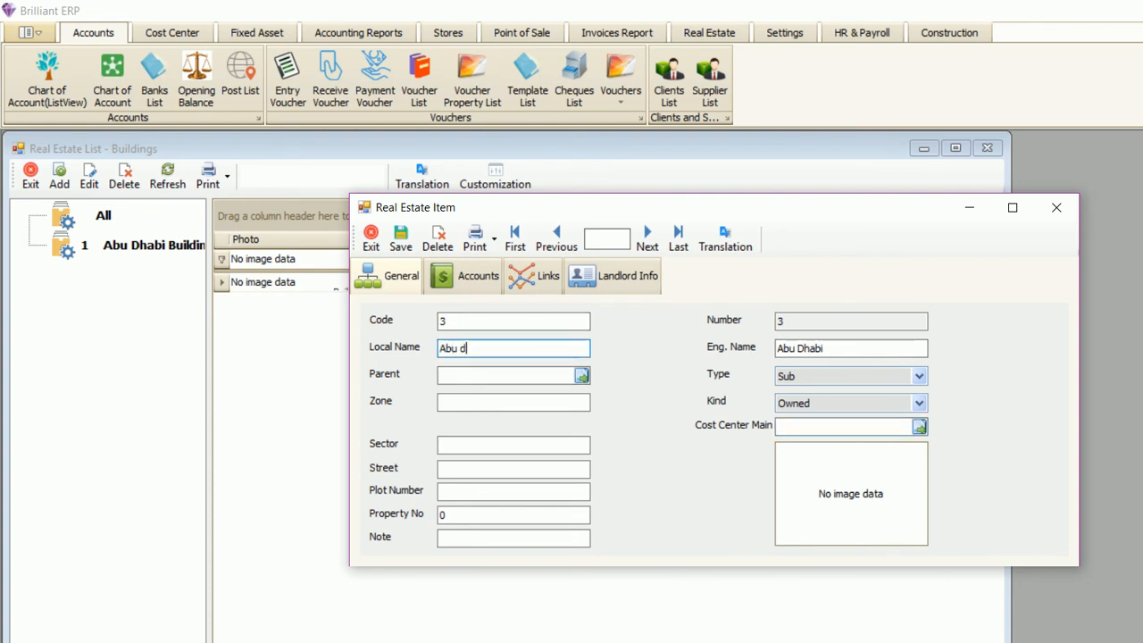
key("Tab")
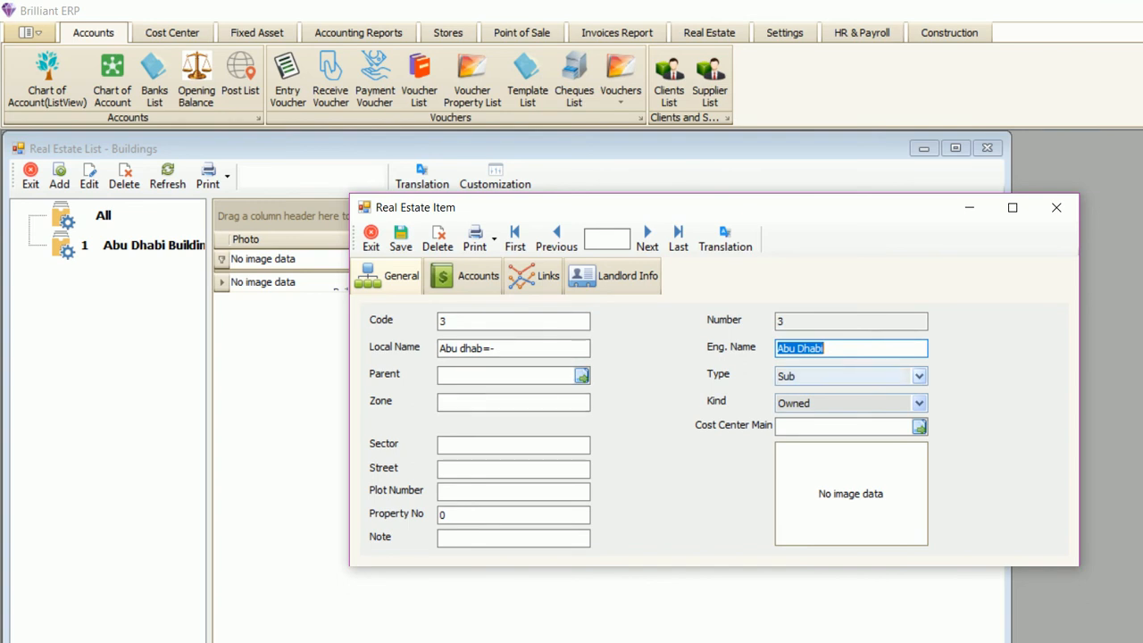
- Set the Abu Dhabi item's type to Main and save it as code 3
left_click(918, 376)
left_click(919, 376)
left_click_drag(518, 207, 509, 293)
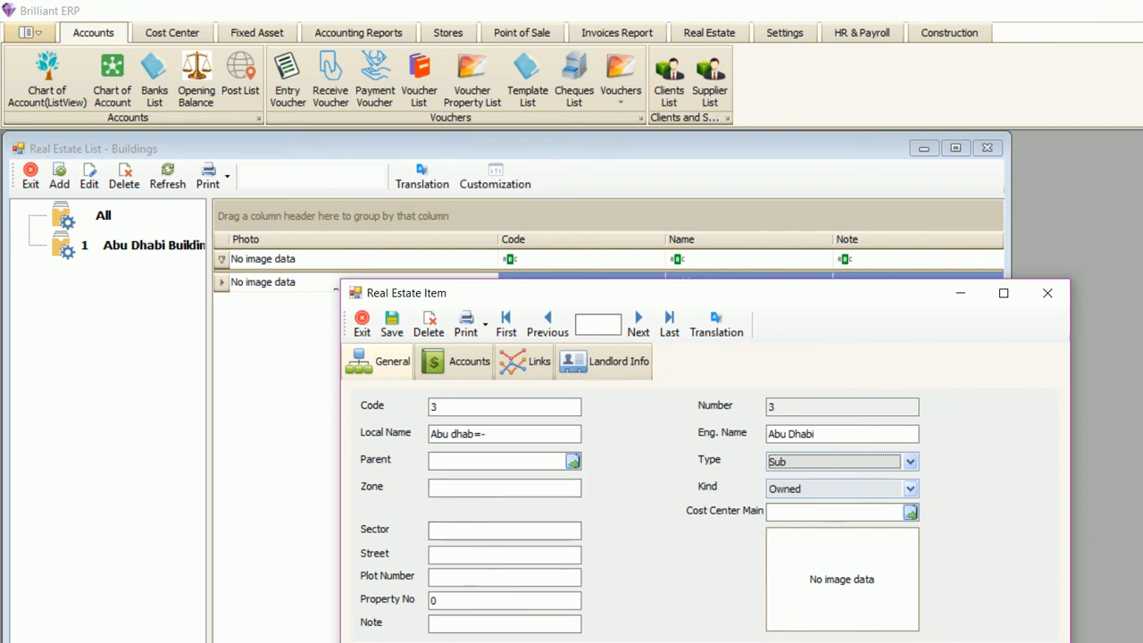
left_click(909, 461)
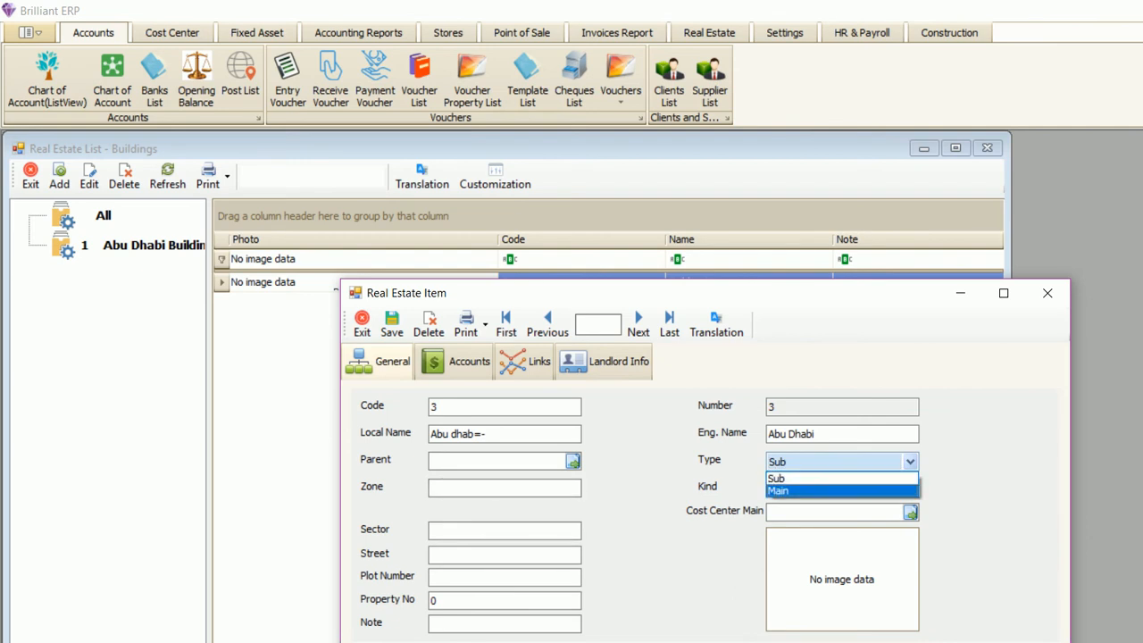
left_click(777, 490)
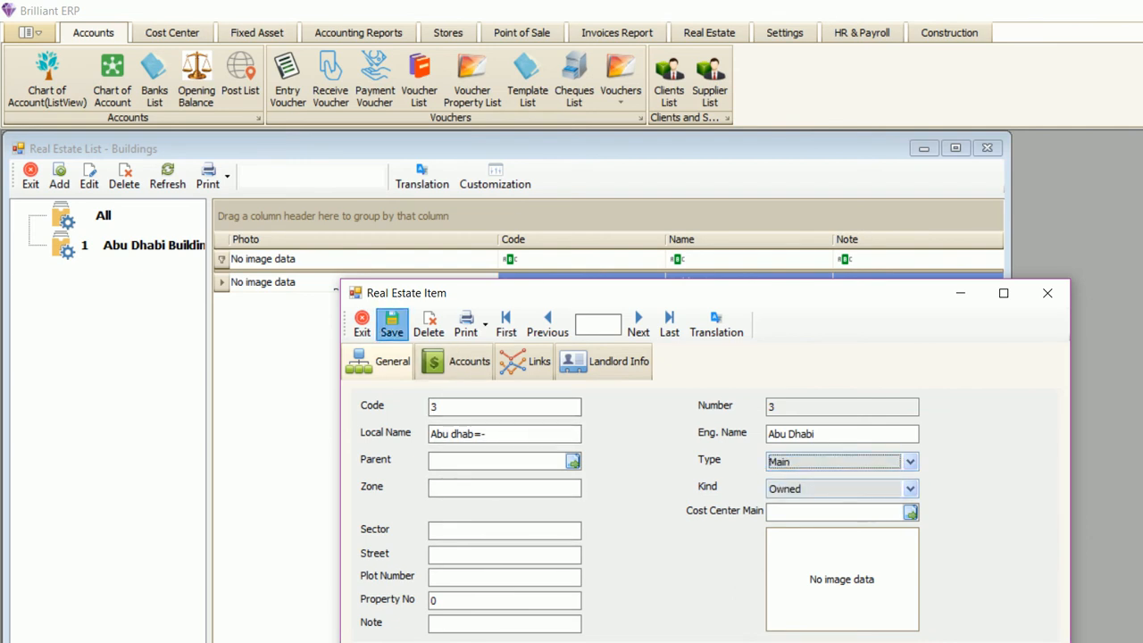
left_click(391, 324)
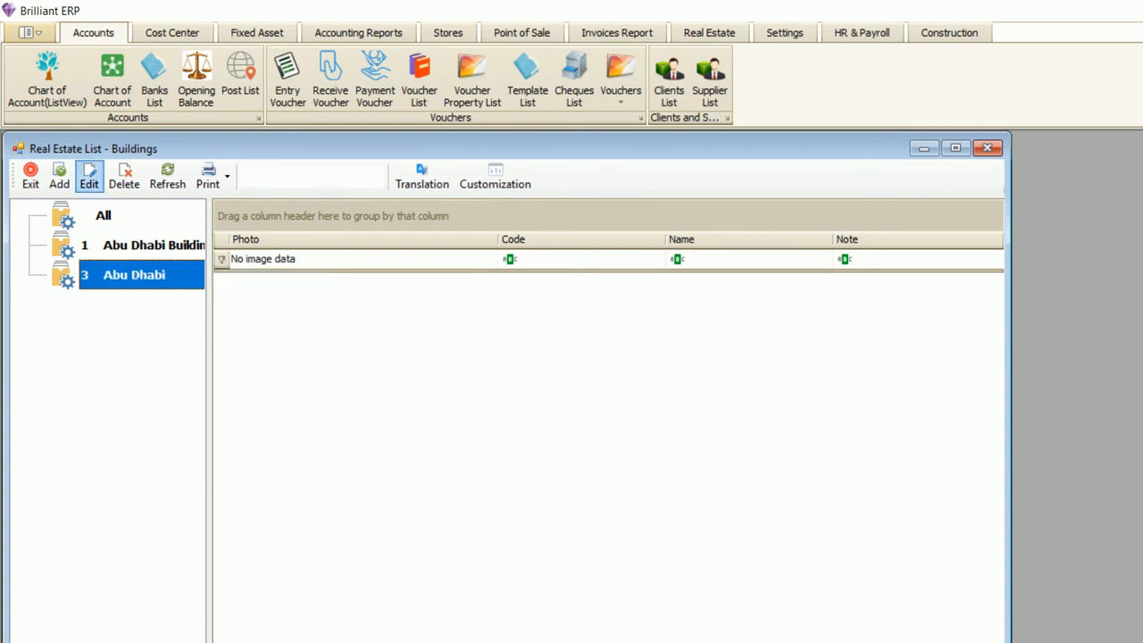
- Add a new item named 'muroro Road building', pasting the name as its local name
left_click(59, 176)
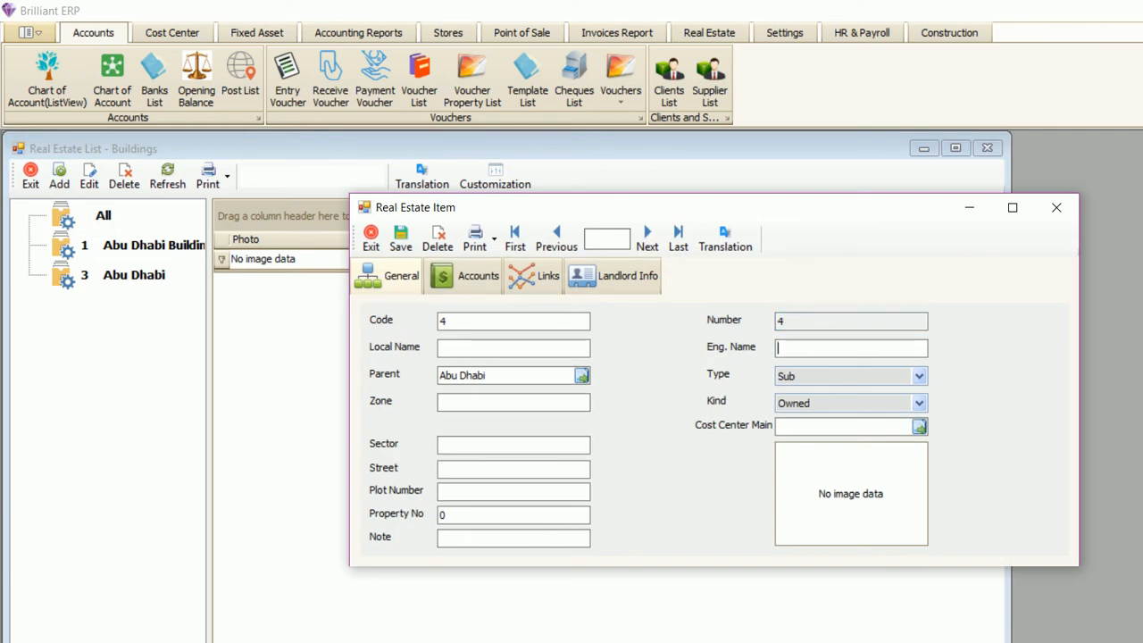
type("muroro Road building")
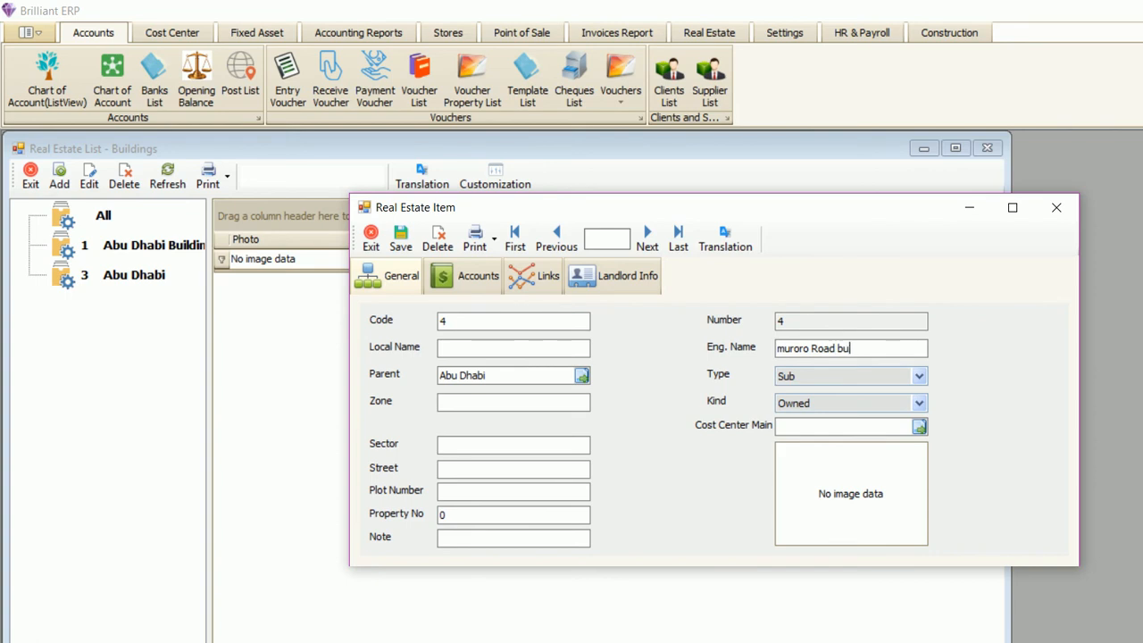
key("Tab")
left_click_drag(879, 349, 776, 348)
key("ctrl+c")
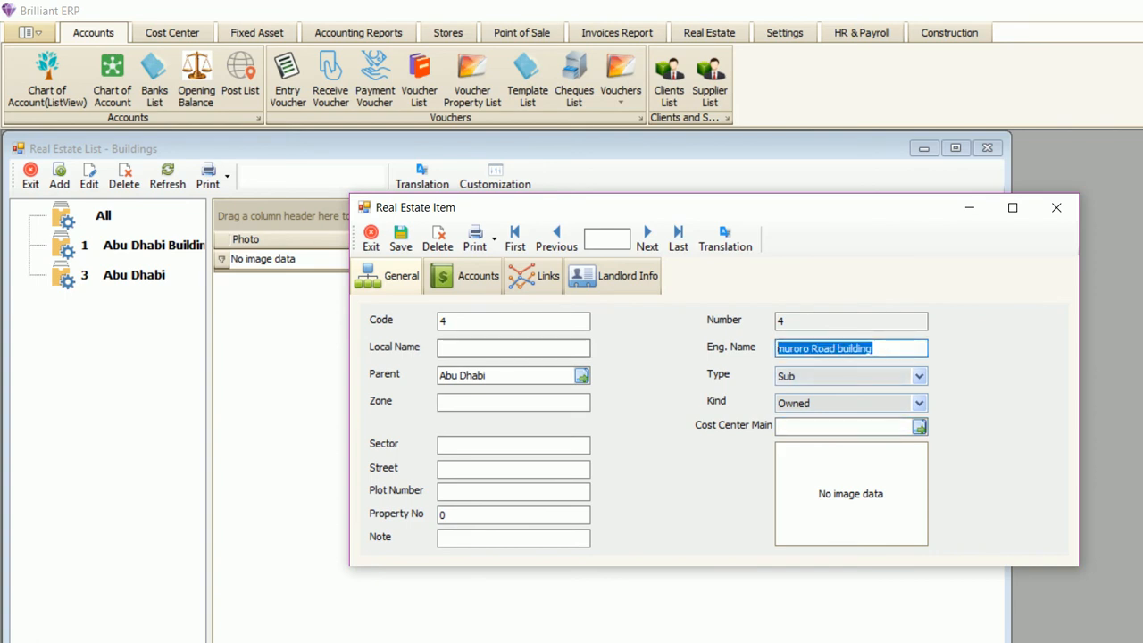
left_click(513, 348)
key("ctrl+v")
left_click(513, 403)
left_click(513, 446)
left_click(513, 470)
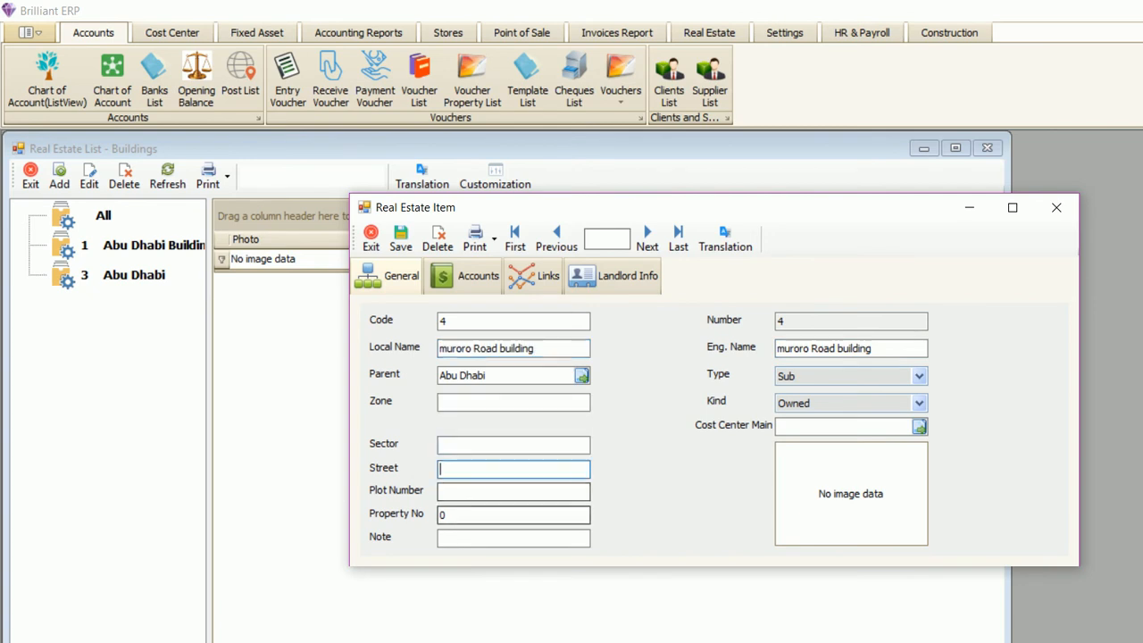
left_click(513, 515)
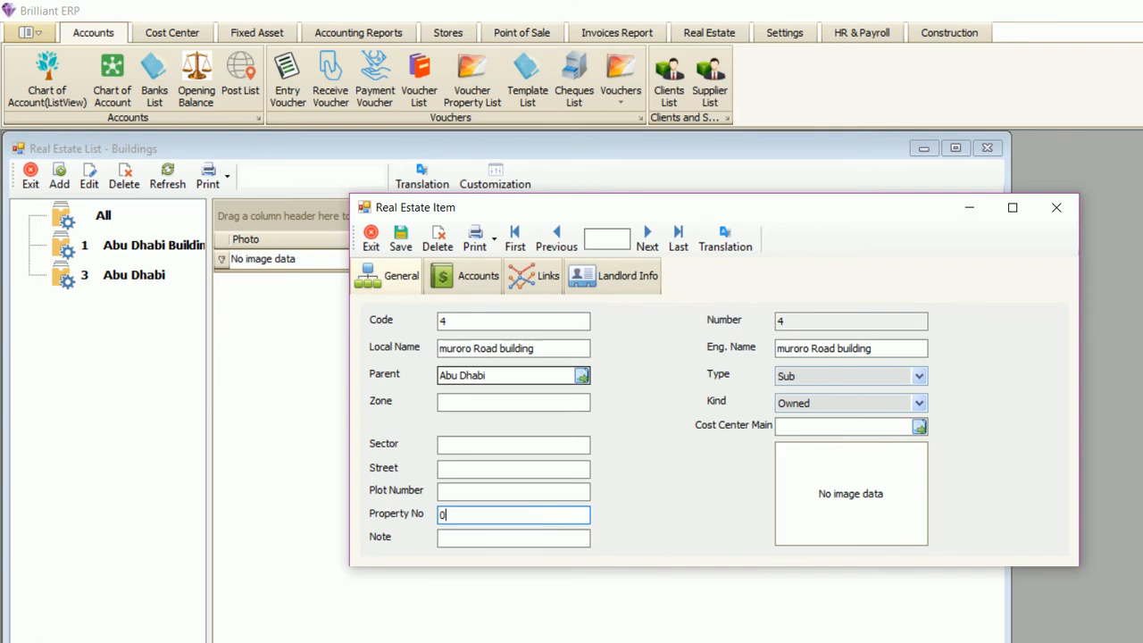
left_click(514, 470)
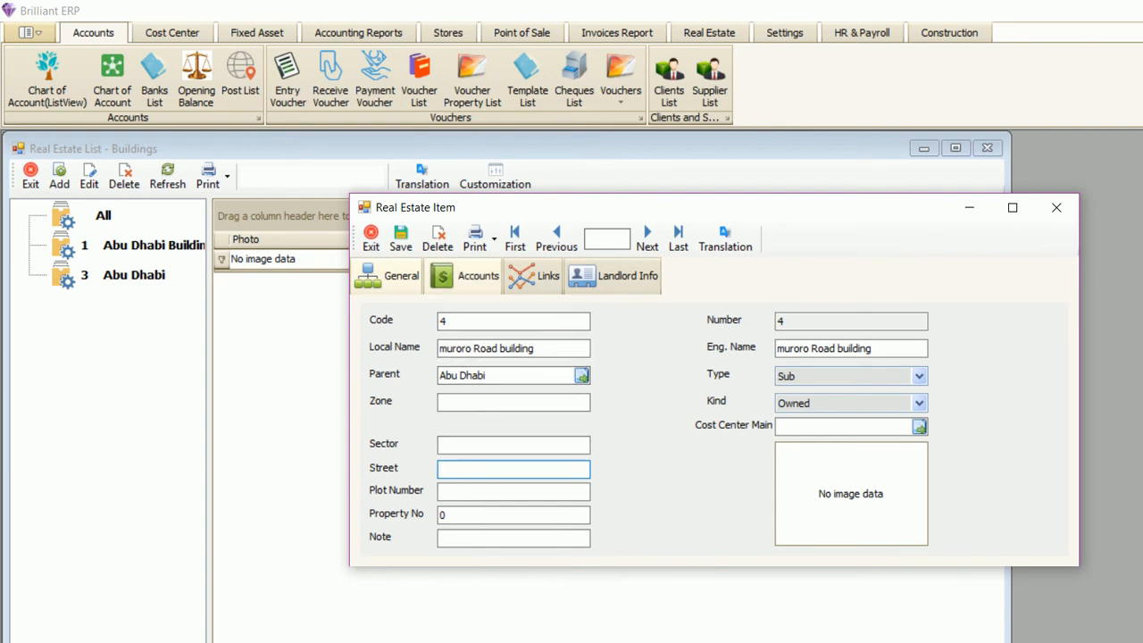
- Save the building as code 4 and reopen its record on the Accounts page
left_click(401, 240)
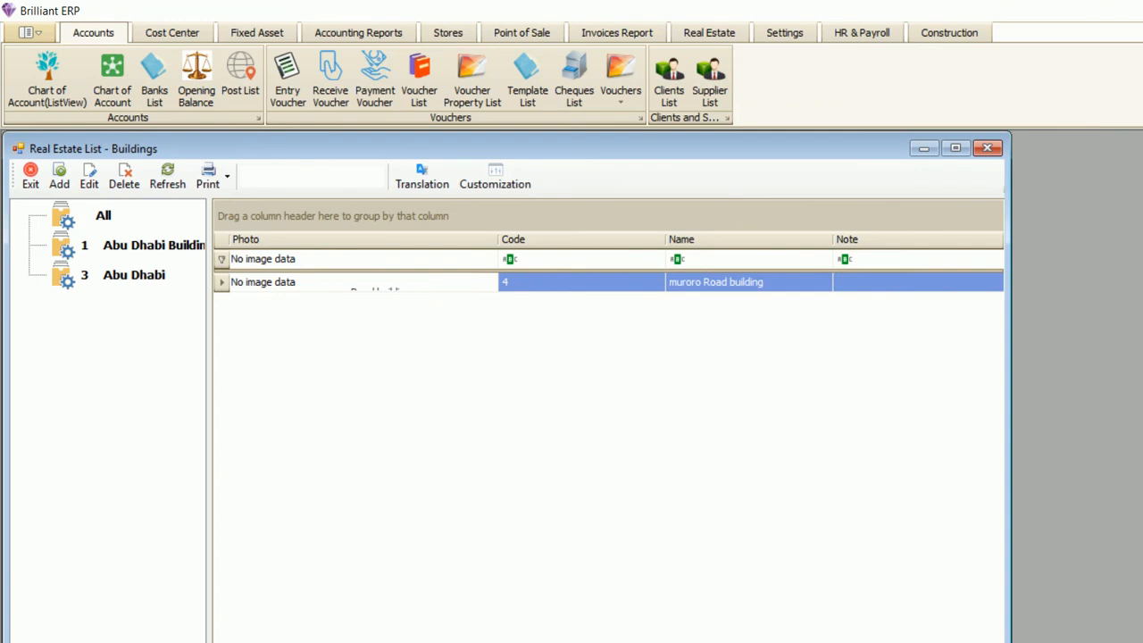
double_click(536, 283)
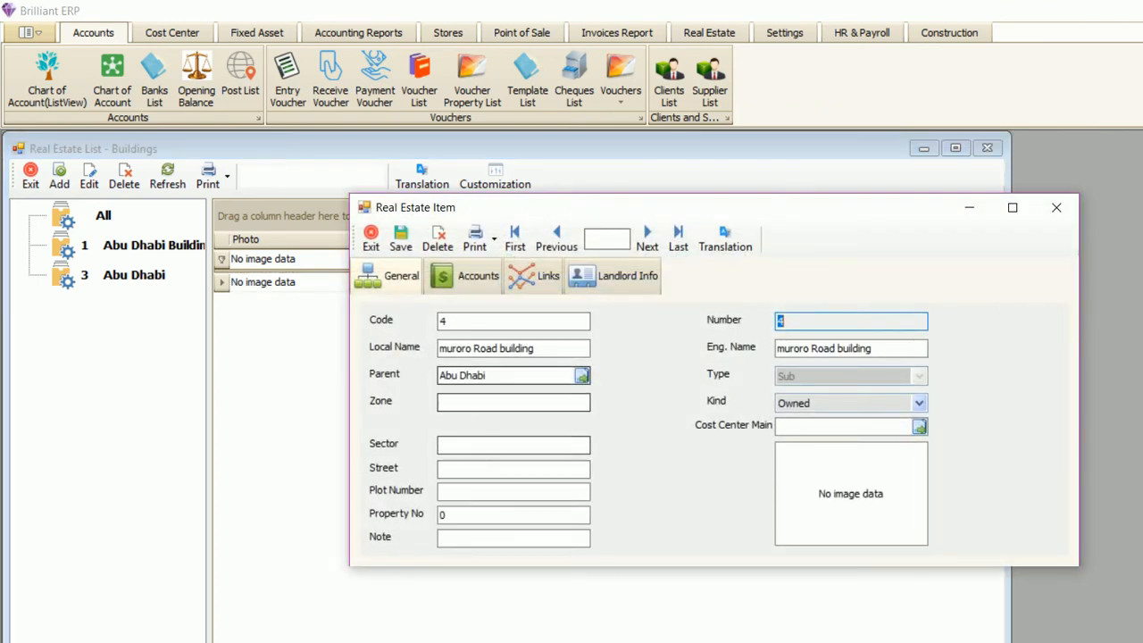
left_click(468, 276)
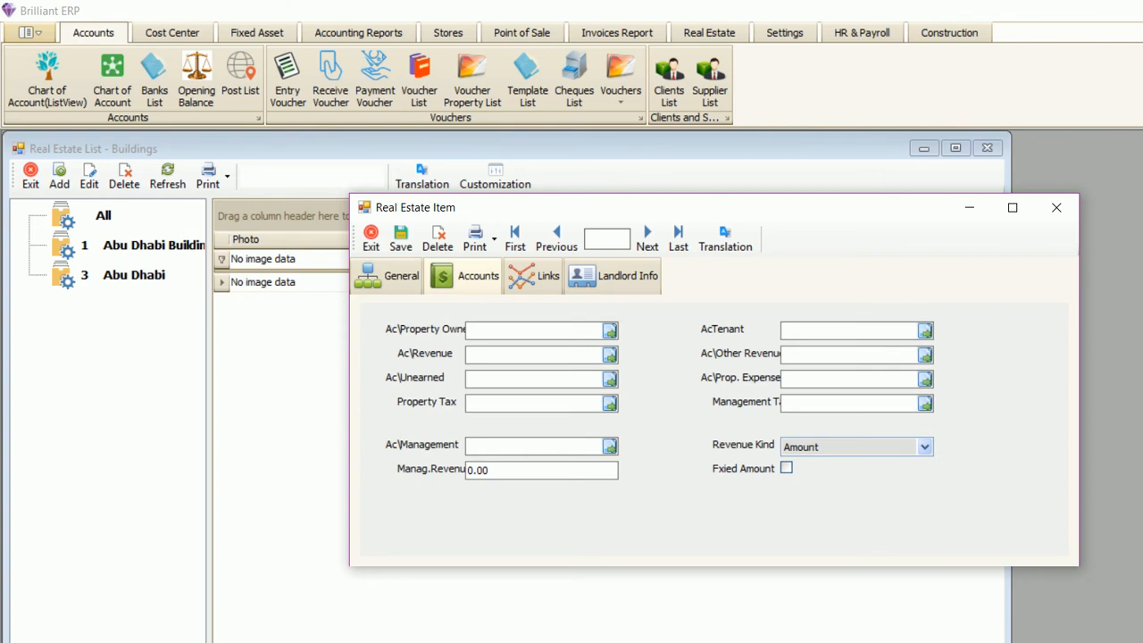
- Go through the owner, revenue, tenant, expense and management account fields, leaving them empty
left_click(533, 331)
left_click(533, 355)
left_click(533, 379)
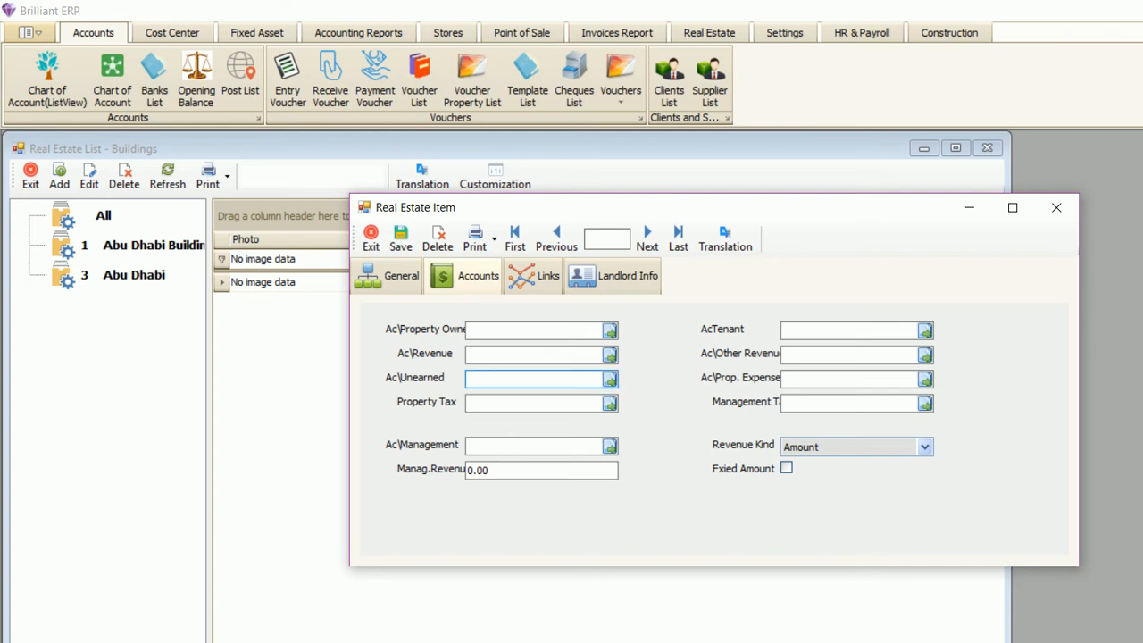
left_click(849, 331)
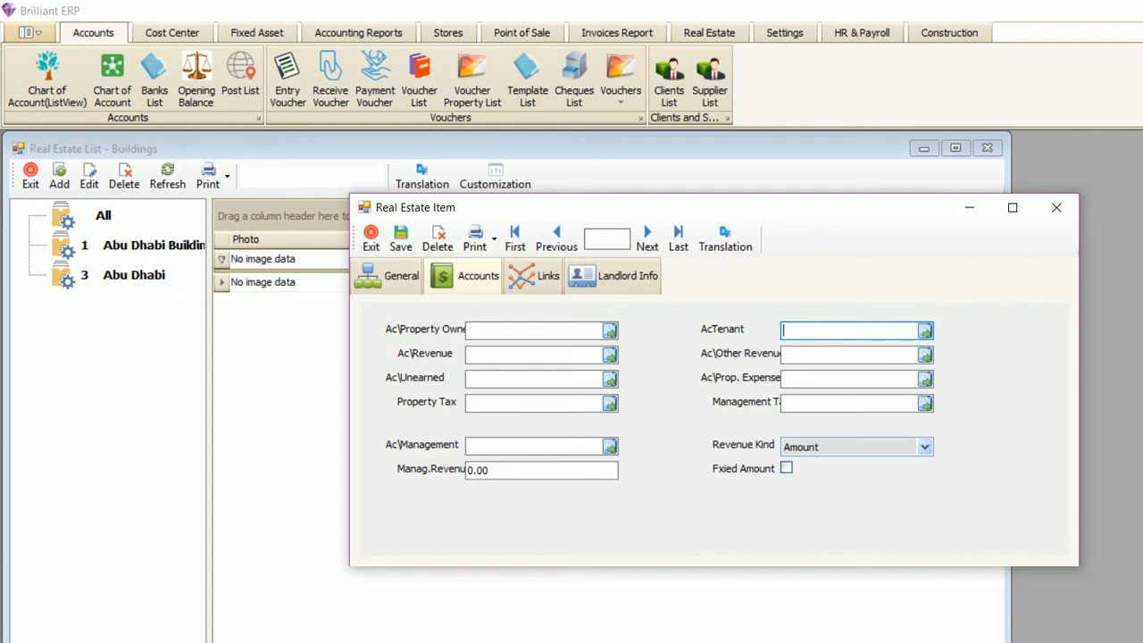
left_click(848, 355)
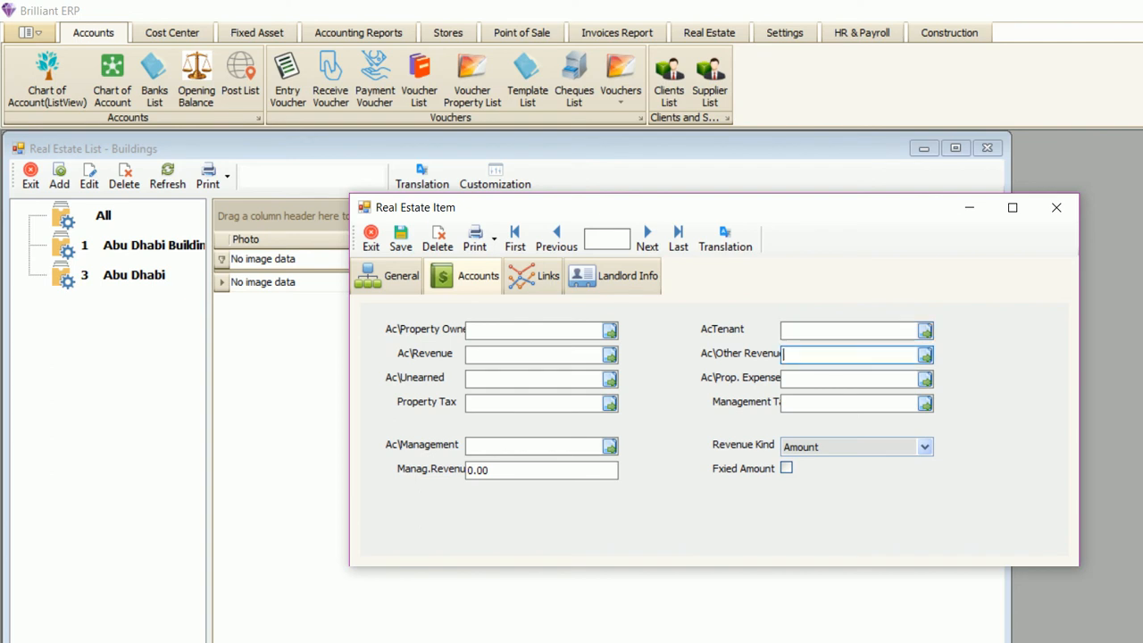
left_click(848, 380)
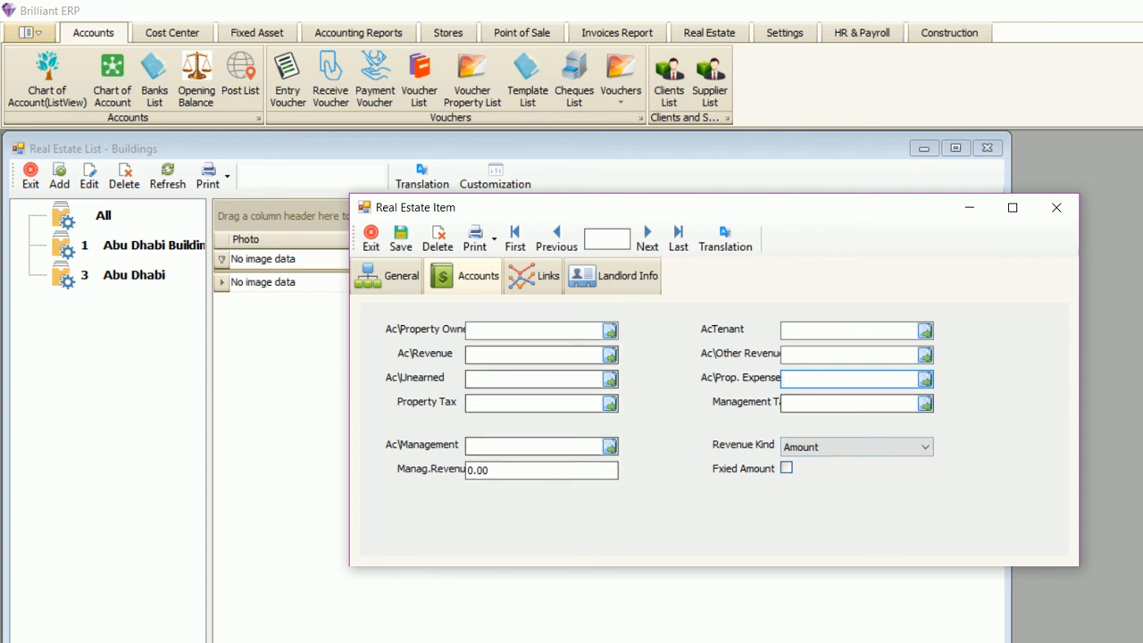
left_click(534, 446)
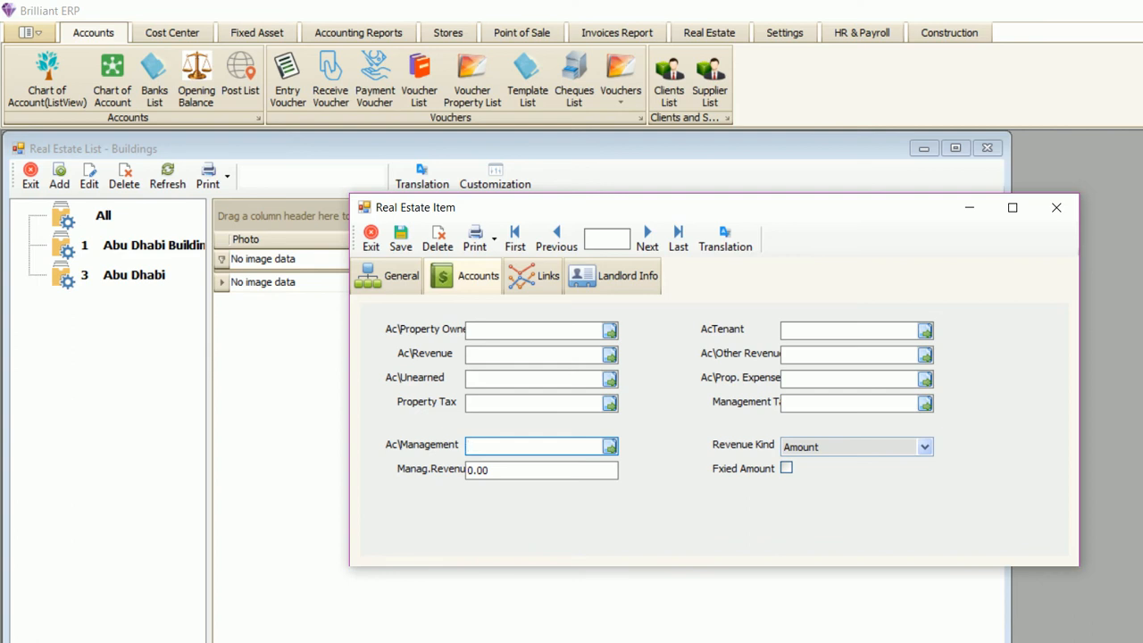
- Set Revenue Kind to Amount and management revenue to 500
left_click(925, 446)
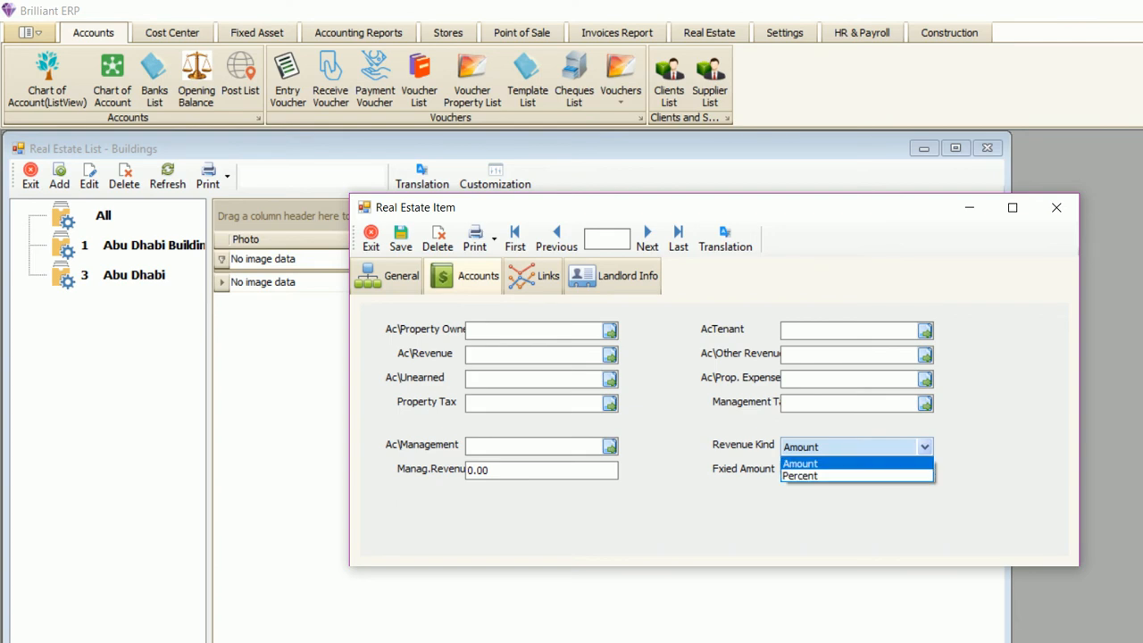
left_click(801, 463)
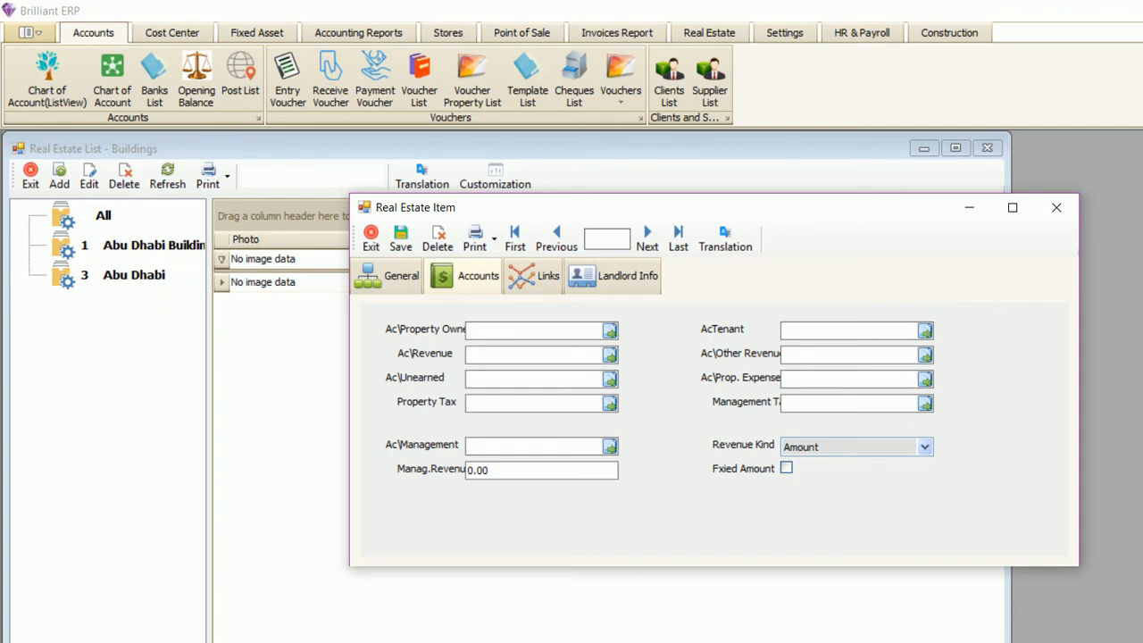
left_click(504, 471)
type("500")
left_click(534, 446)
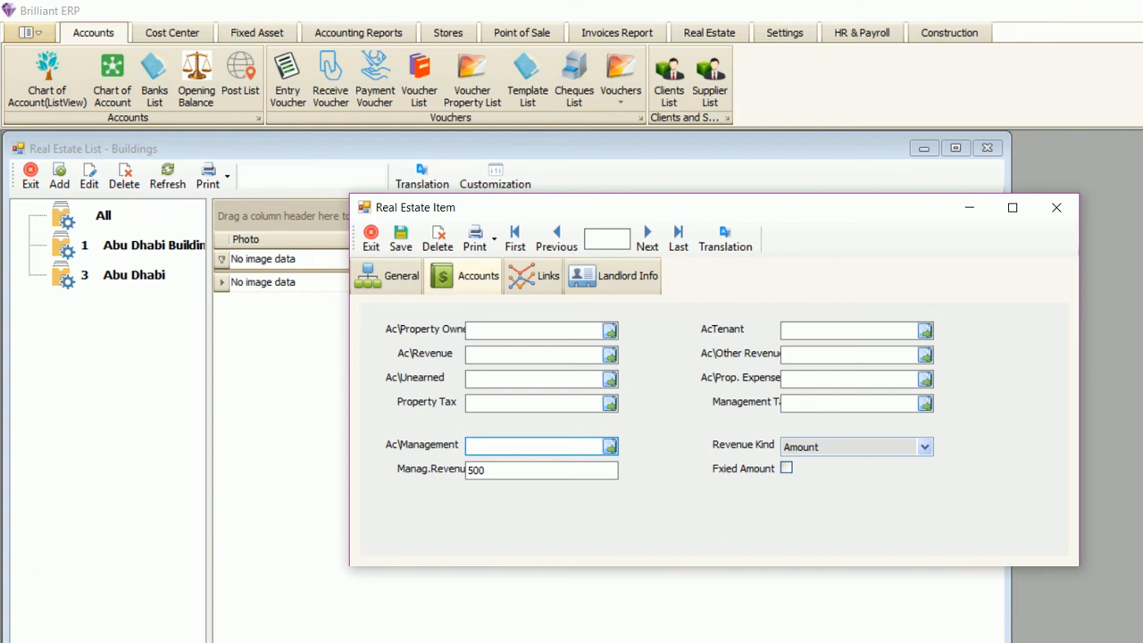
- Try Percent as the revenue kind with a management revenue of 10
left_click(923, 446)
left_click(857, 477)
double_click(478, 471)
type("10")
left_click(536, 446)
- Restore Amount with 500 management revenue and toggle the Fixed Amount option
left_click(925, 447)
left_click(801, 464)
double_click(474, 470)
type("500")
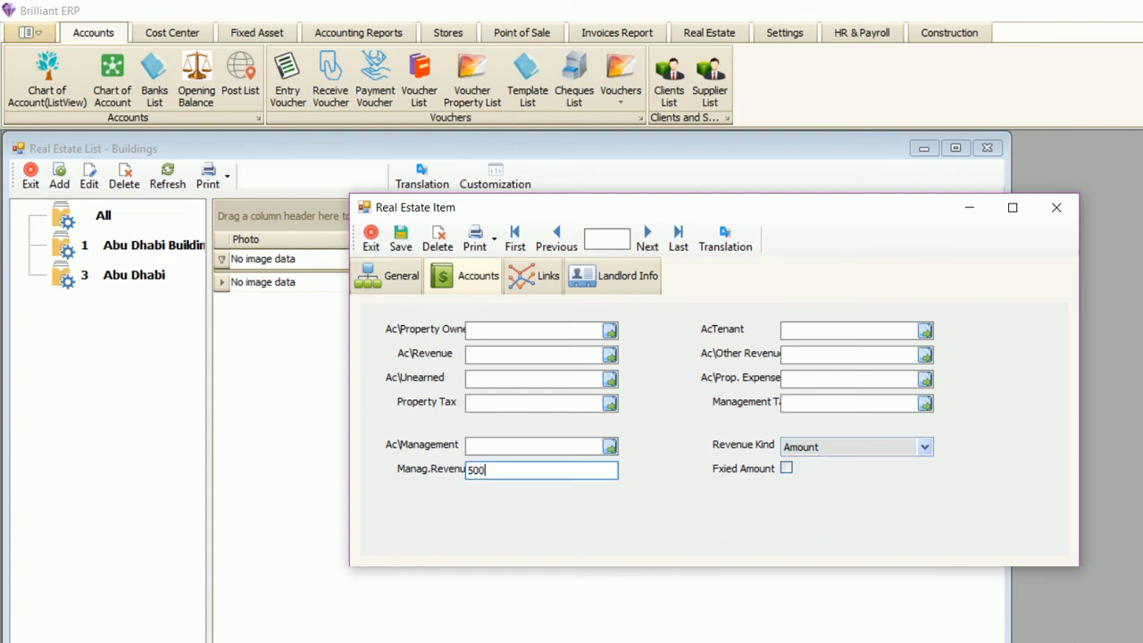
left_click(518, 446)
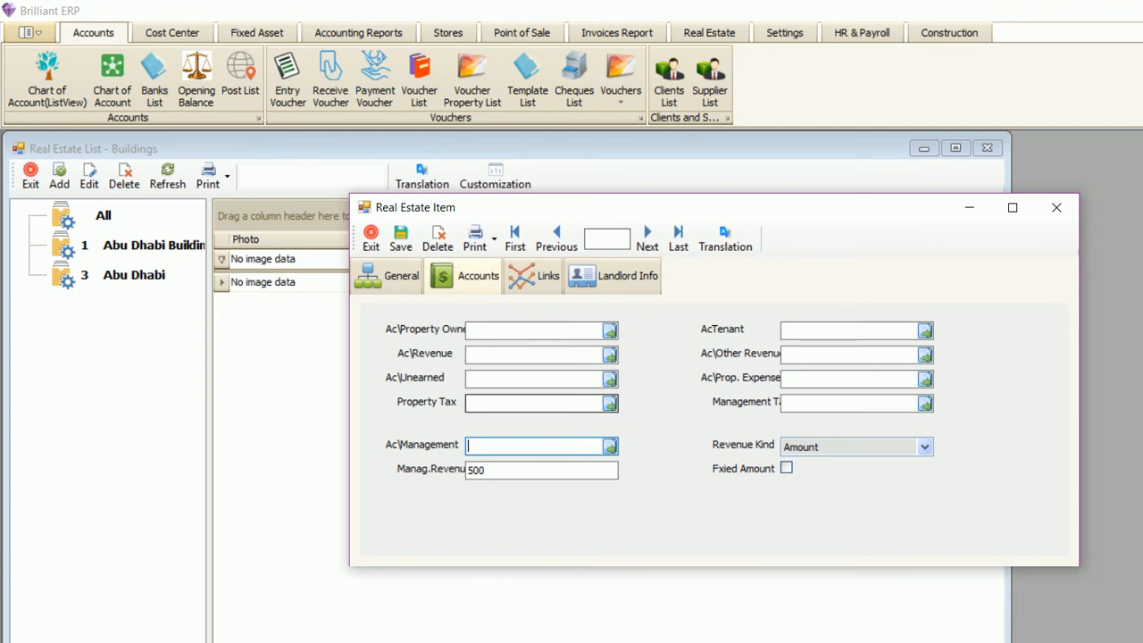
left_click(787, 468)
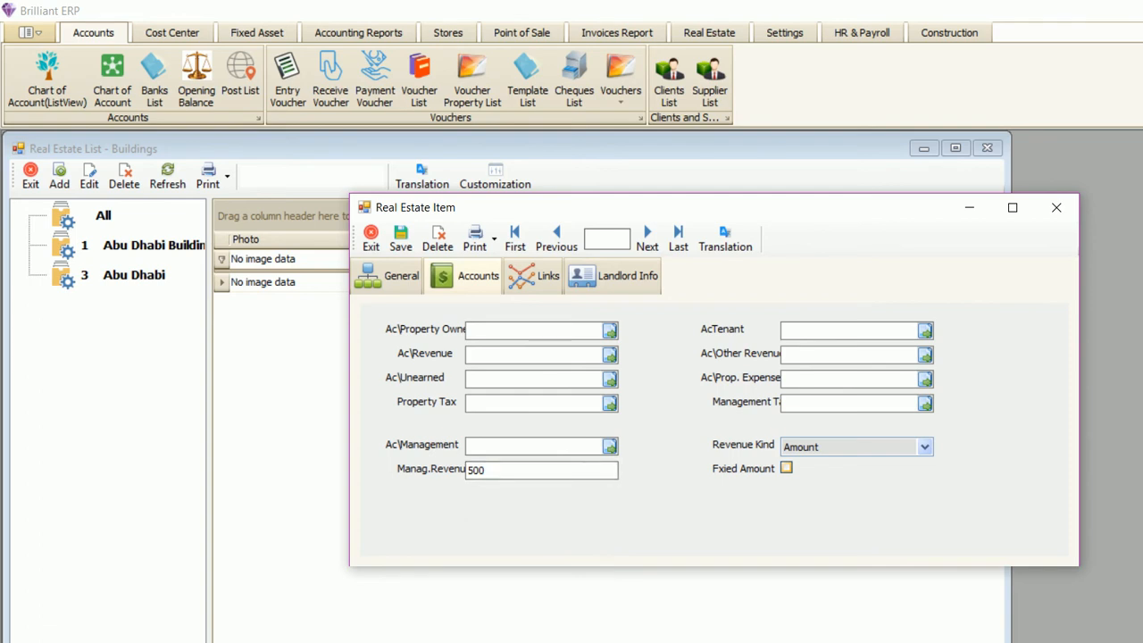
left_click(486, 470)
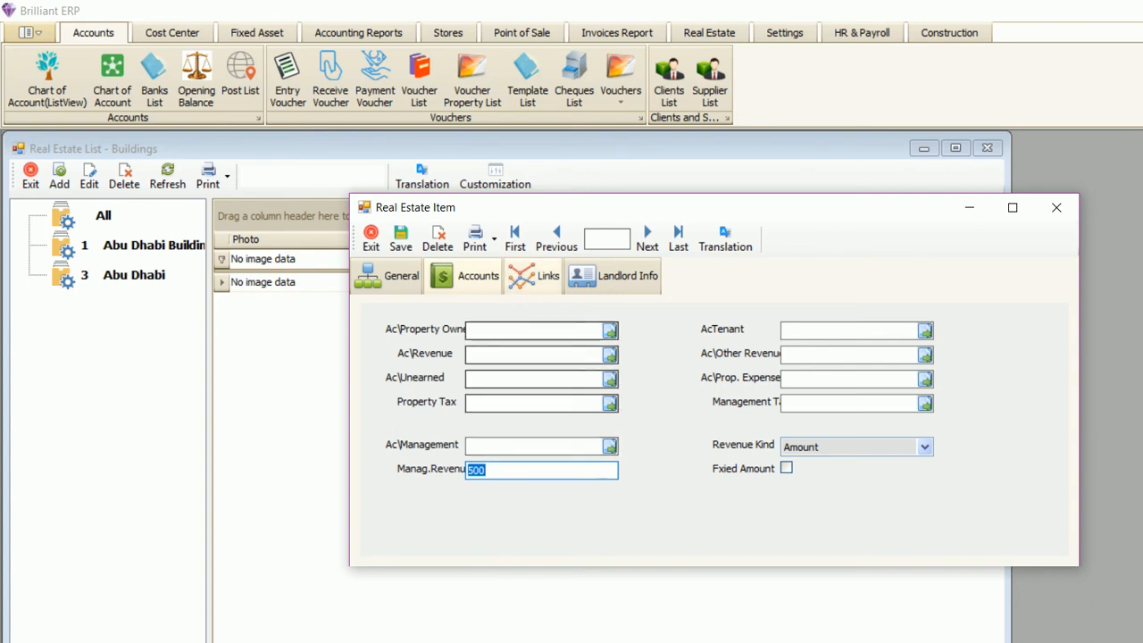
- Switch to the Links tab, check the General tab, then return to Links
left_click(536, 276)
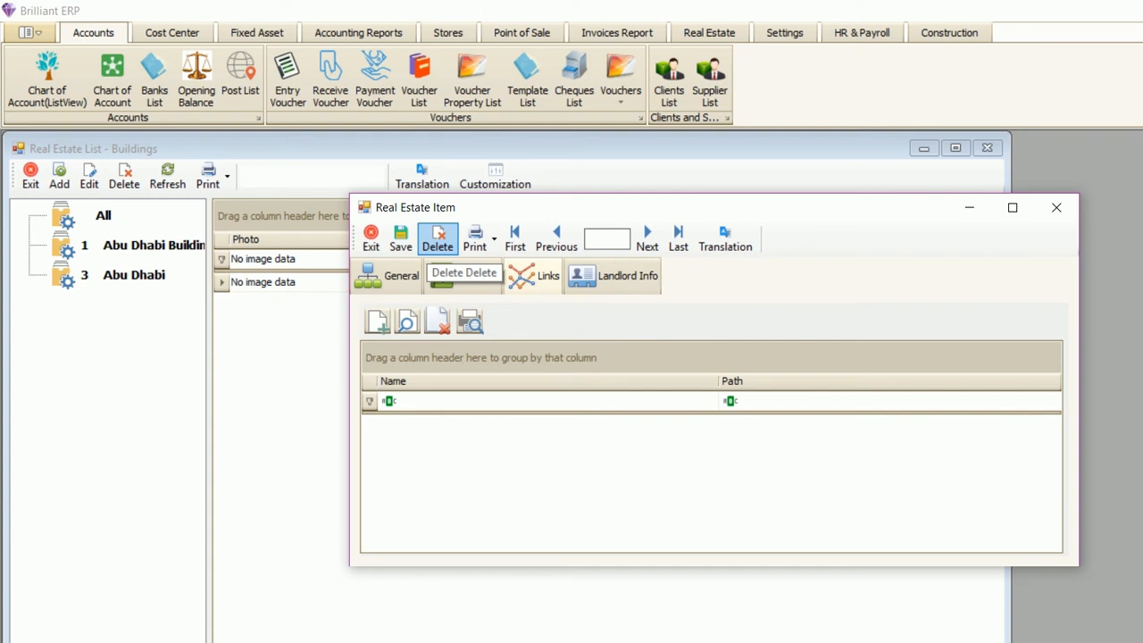
left_click(390, 276)
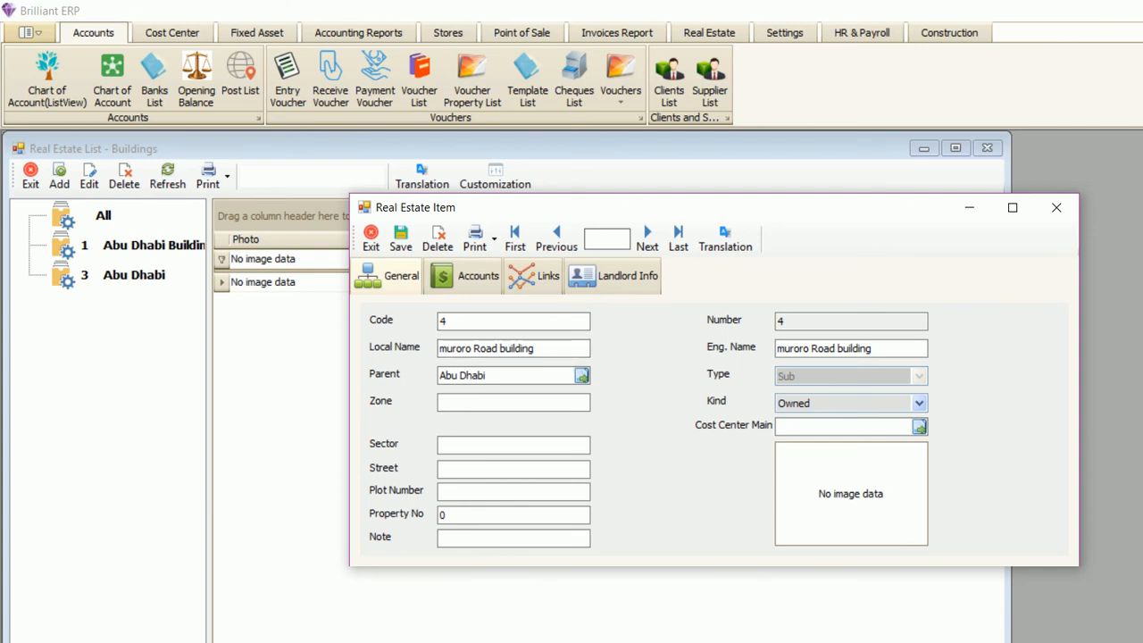
left_click(534, 276)
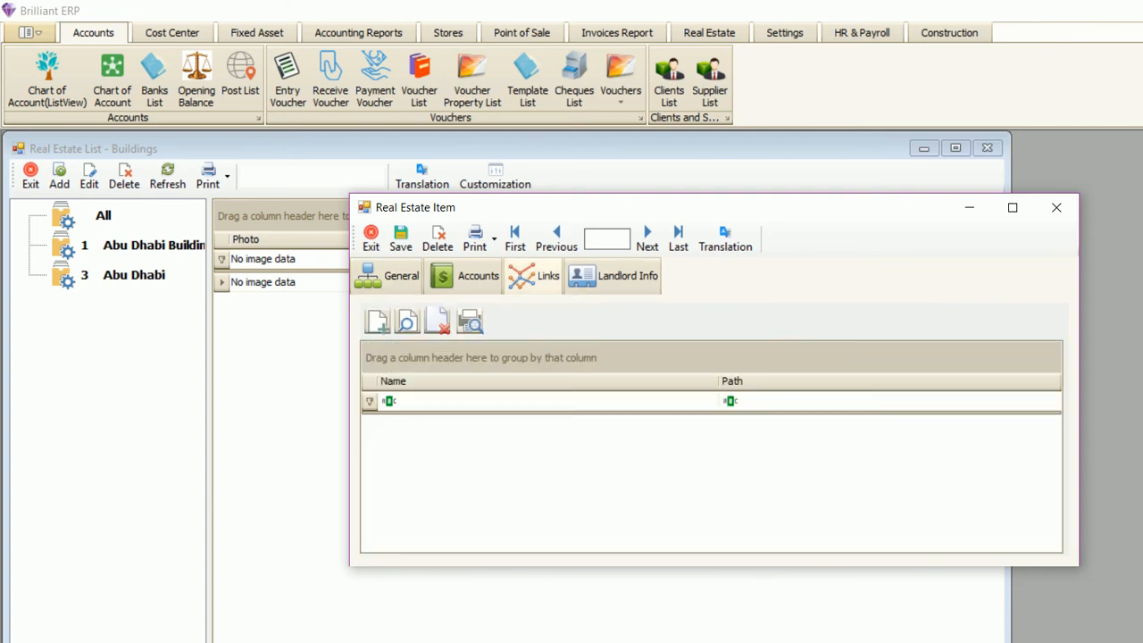
- Attempt to scan and attach a file to the links, abandon both, then show Landlord Info
left_click(469, 322)
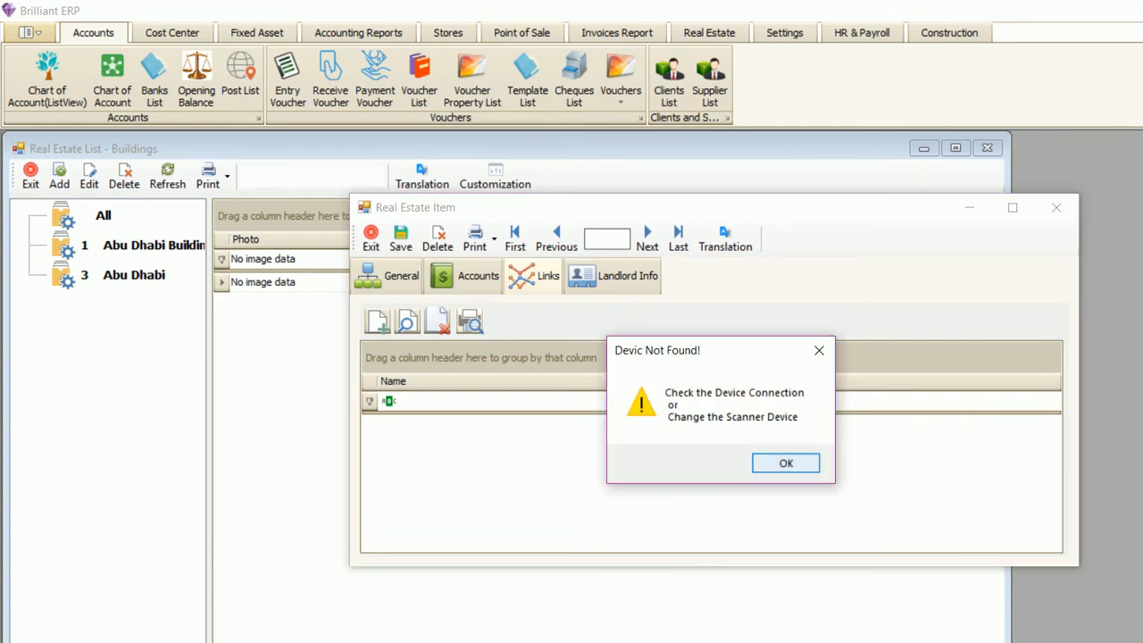
left_click(786, 462)
left_click(378, 321)
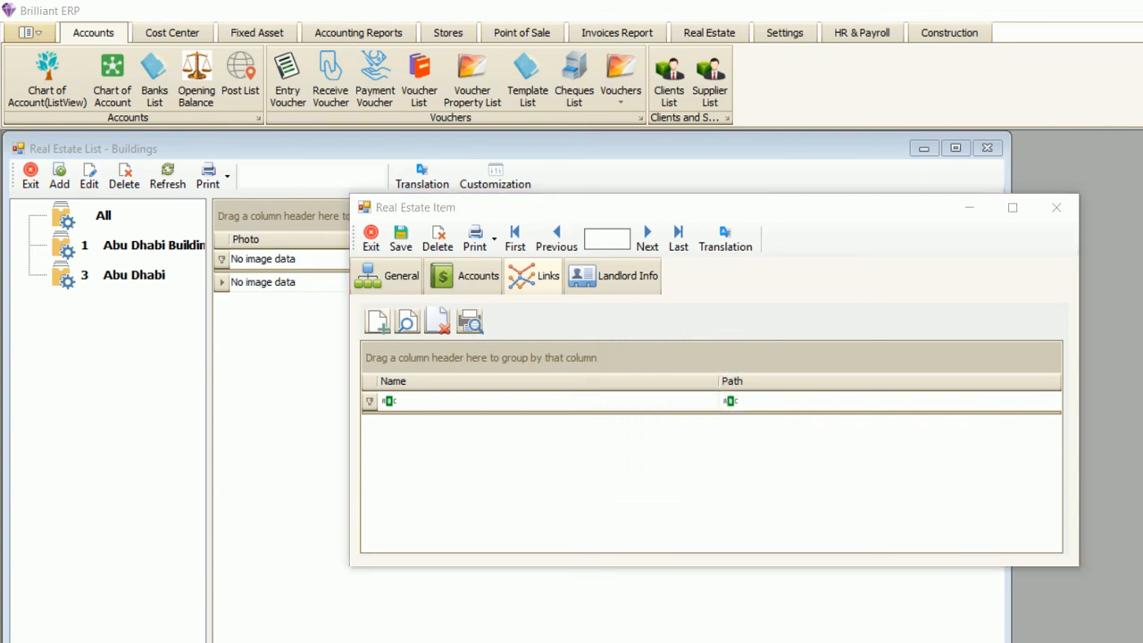
left_click(501, 272)
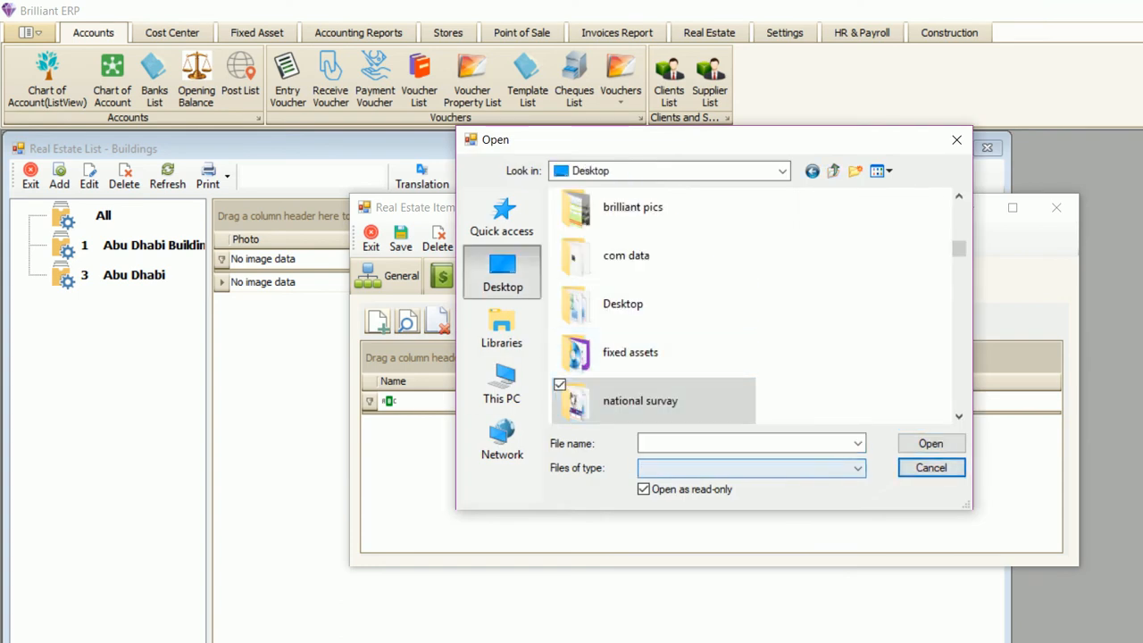
left_click(930, 467)
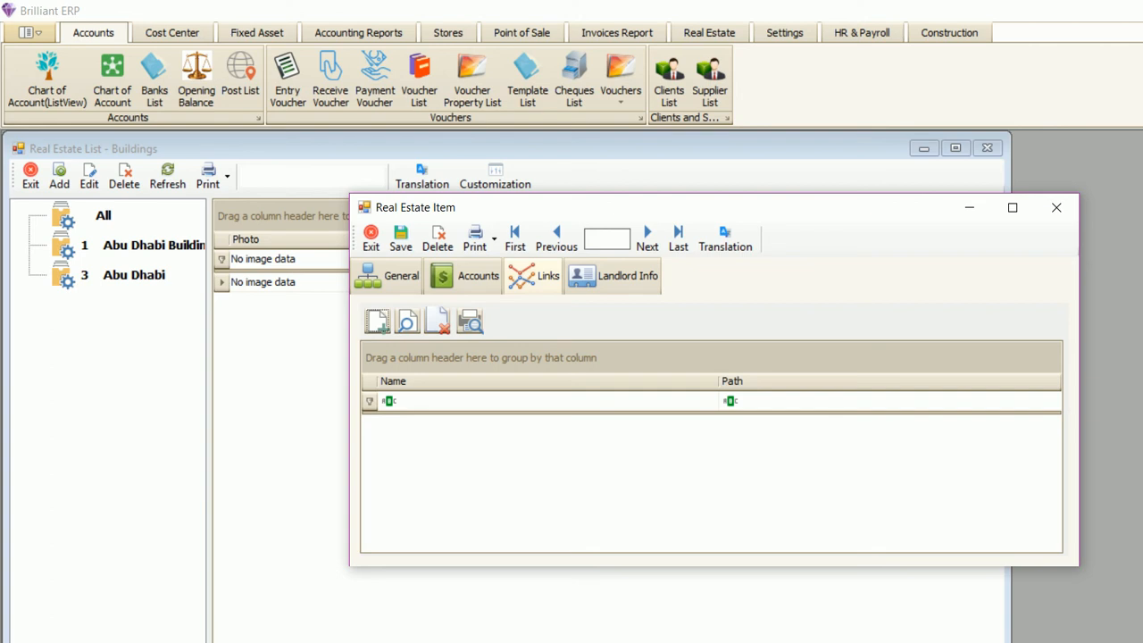
left_click(613, 276)
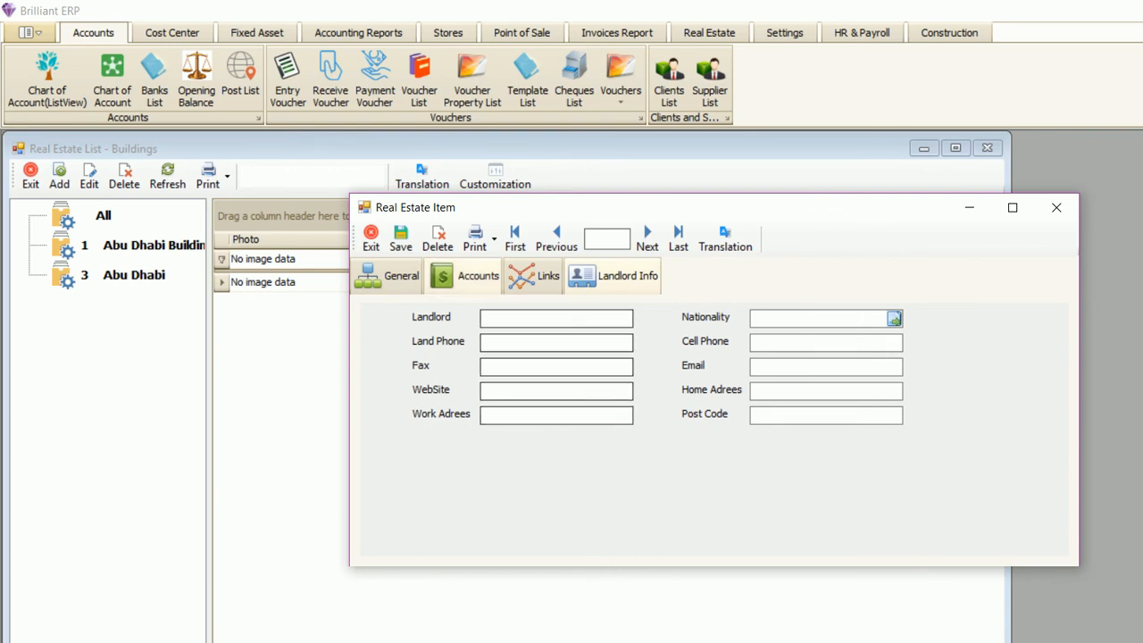
- Check the building's Sector, Street and Plot Number fields and its Landlord Info tab
left_click(389, 276)
left_click(514, 445)
left_click(513, 468)
left_click(514, 492)
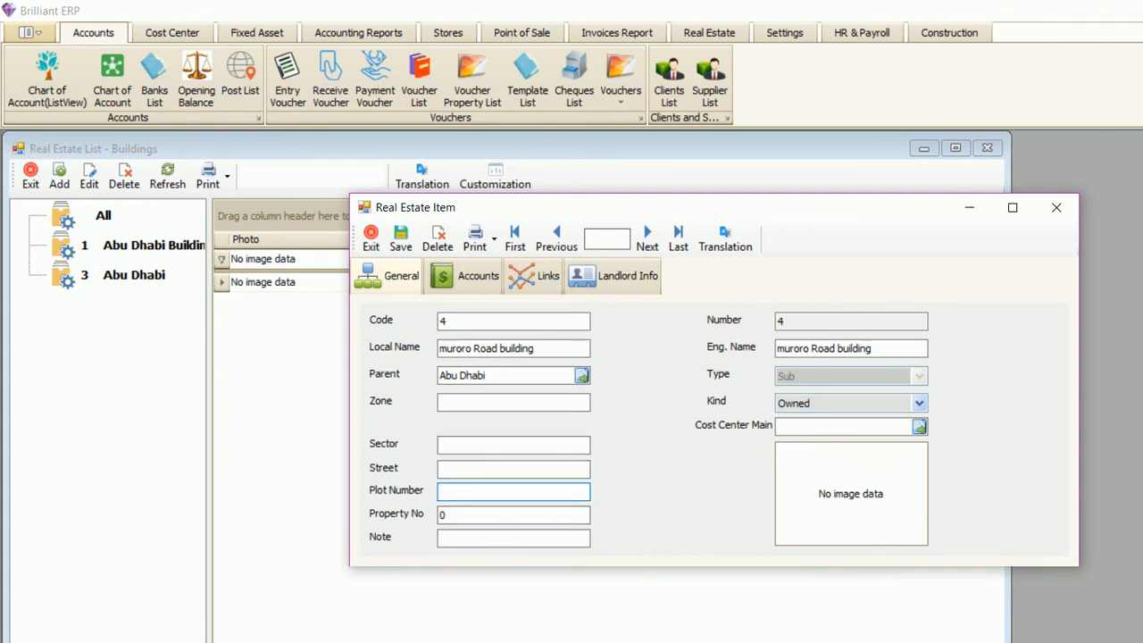
left_click(613, 276)
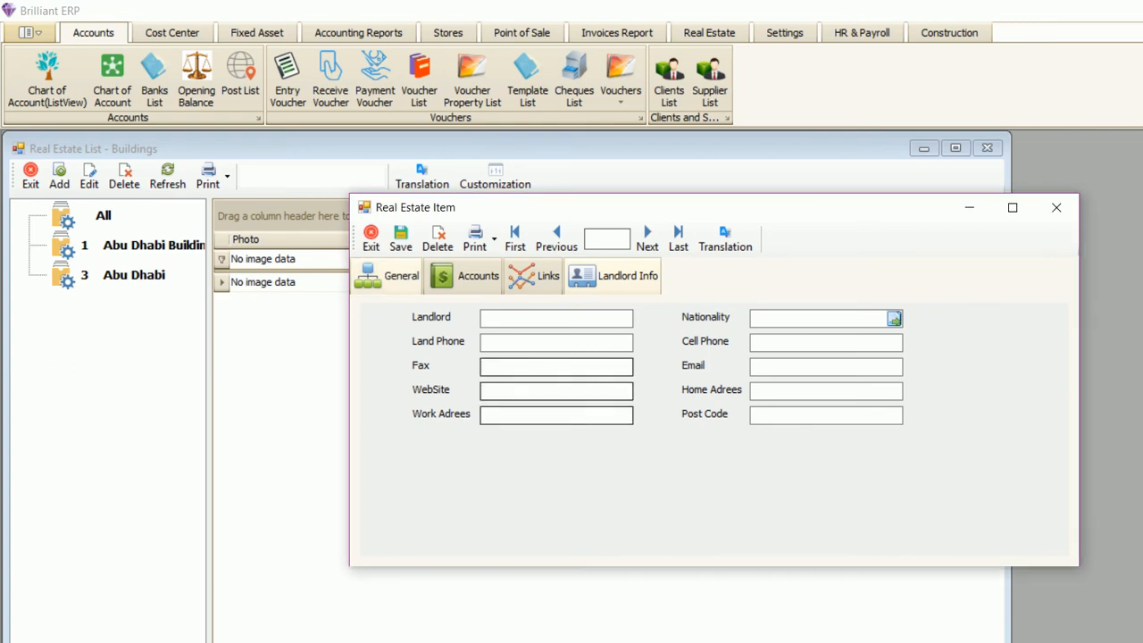
left_click(388, 276)
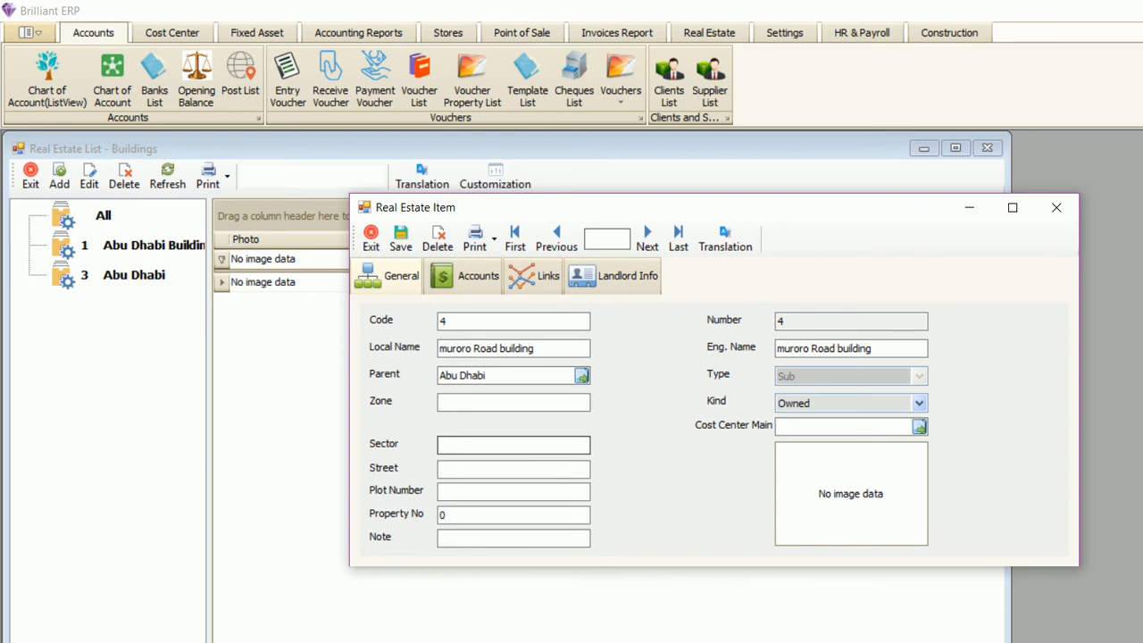
left_click(614, 276)
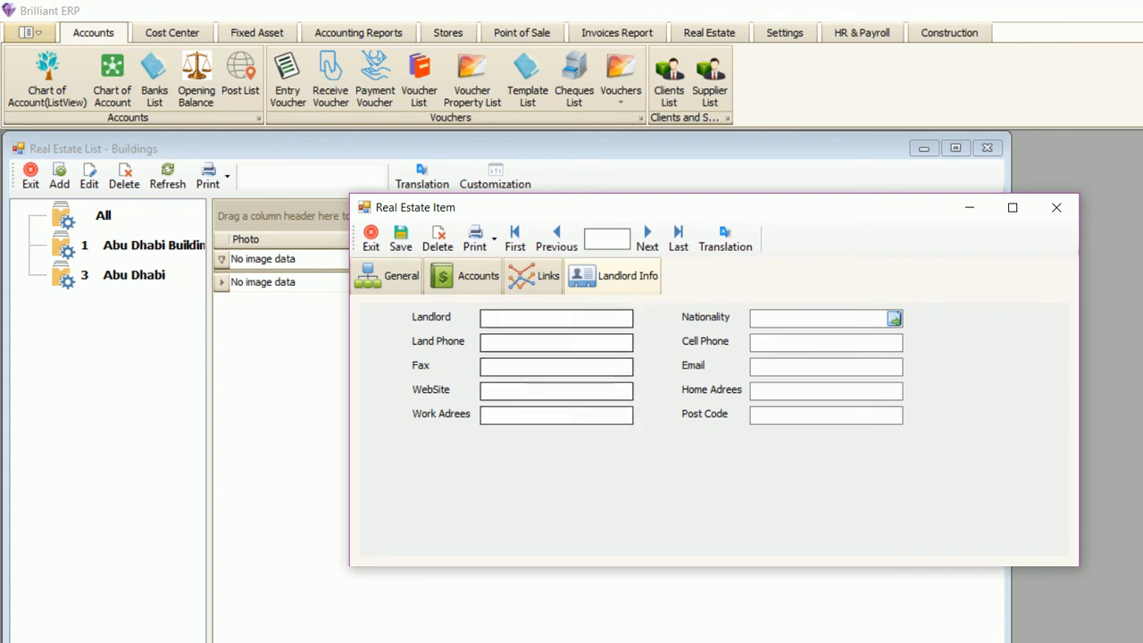
- Review the Accounts tab, then save and close the muroro Road building record
left_click(466, 276)
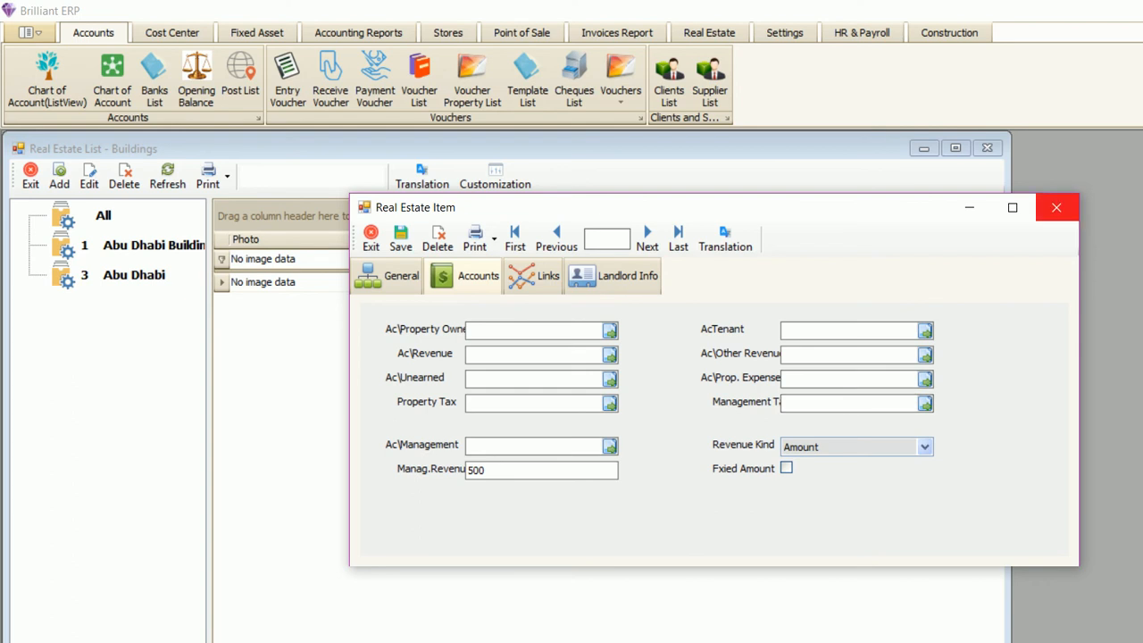
left_click(391, 276)
left_click(401, 236)
left_click(1056, 208)
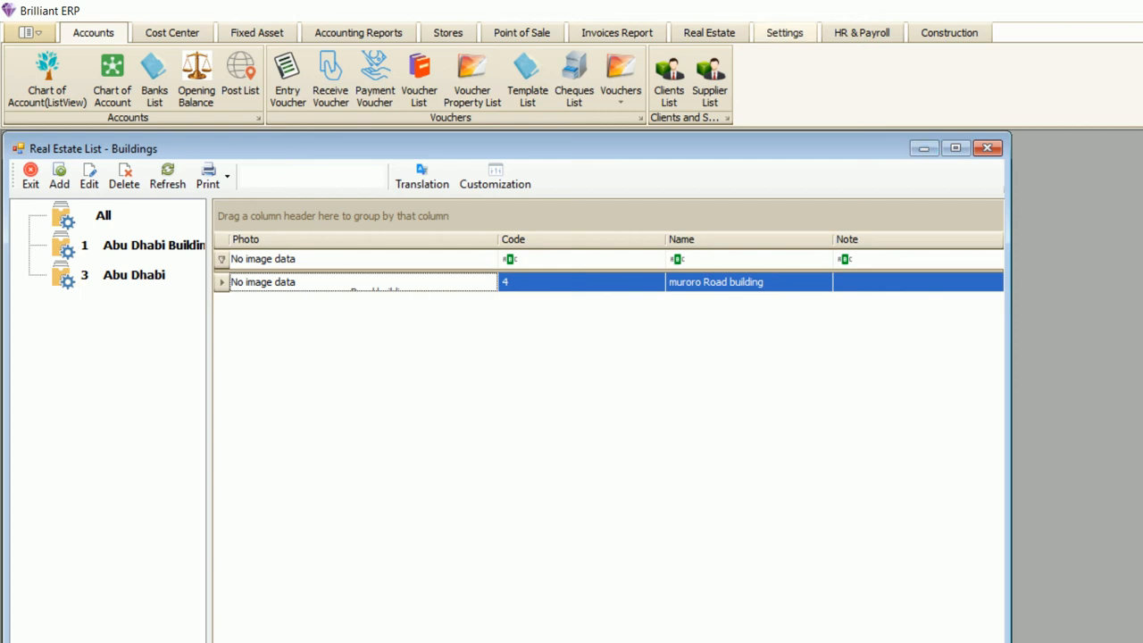
- Open Real Estate Units and filter by parent 'muroro Road building', then refresh
left_click(709, 32)
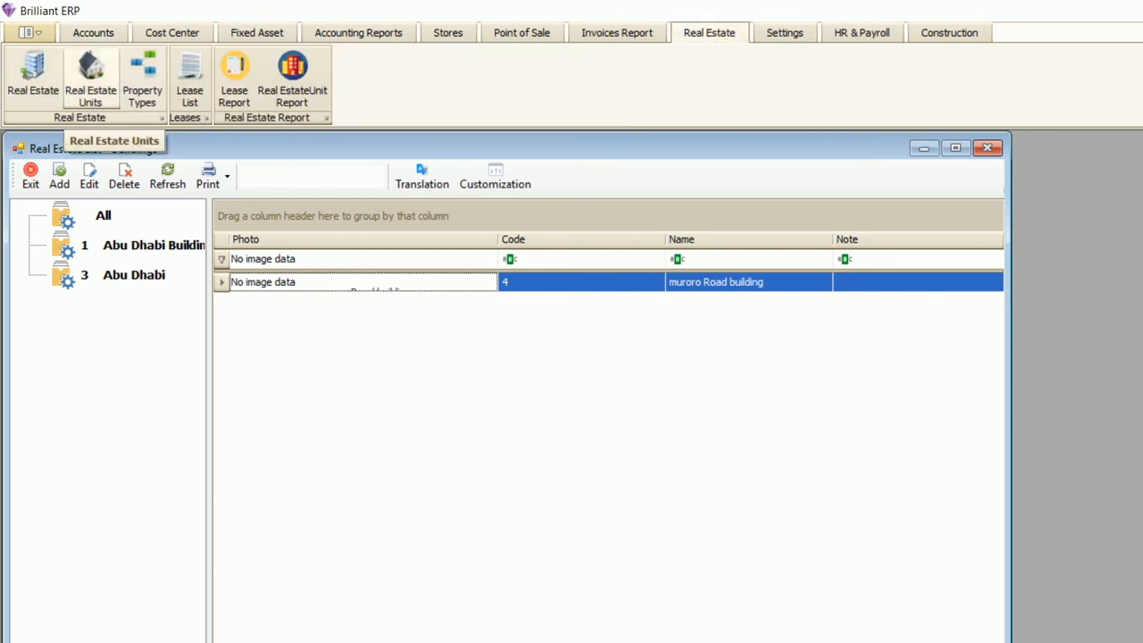
left_click(90, 79)
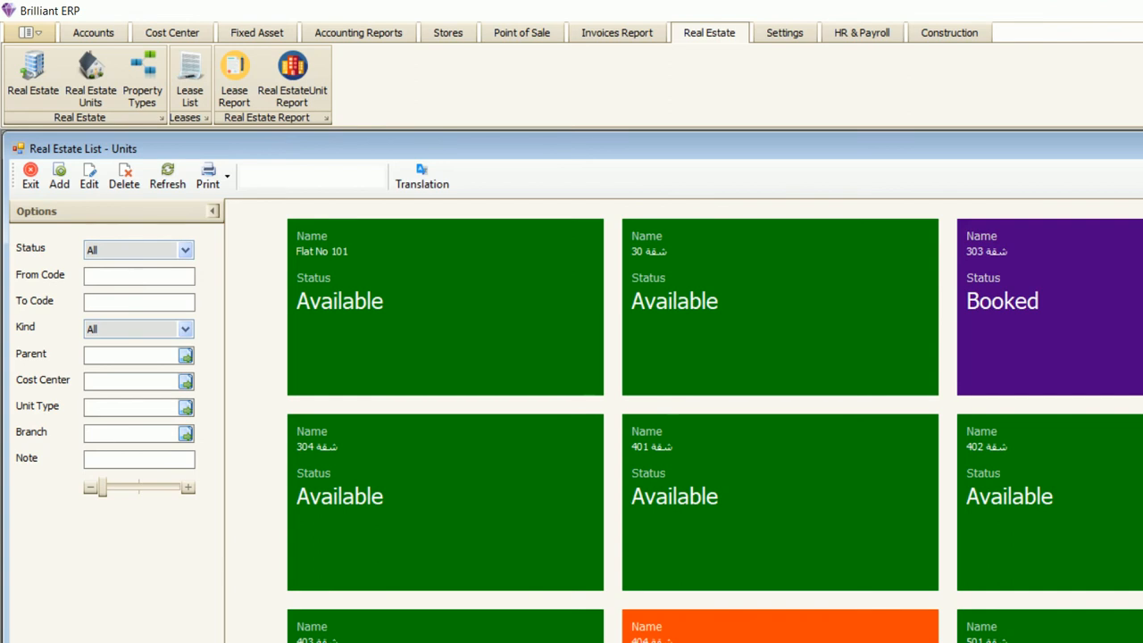
left_click(186, 355)
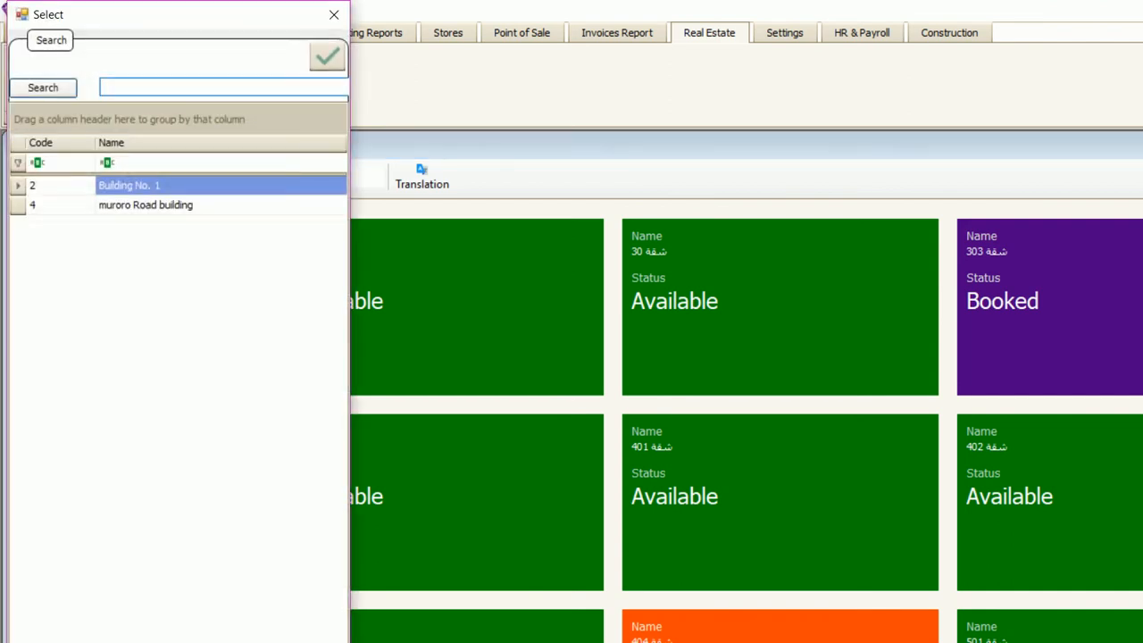
double_click(145, 204)
left_click(167, 177)
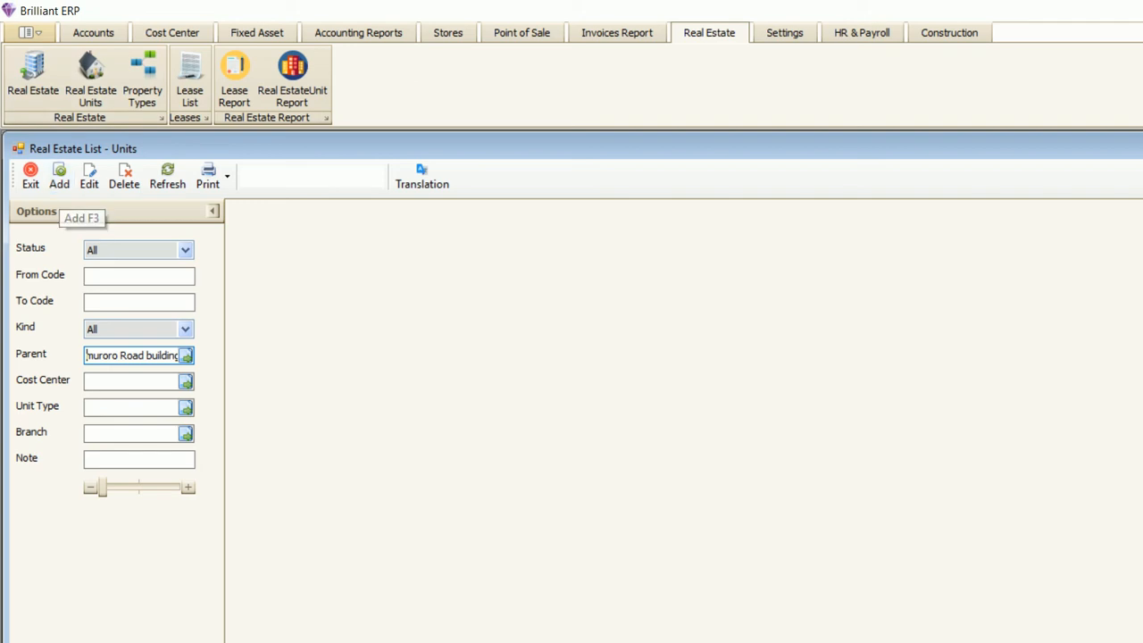
left_click(59, 176)
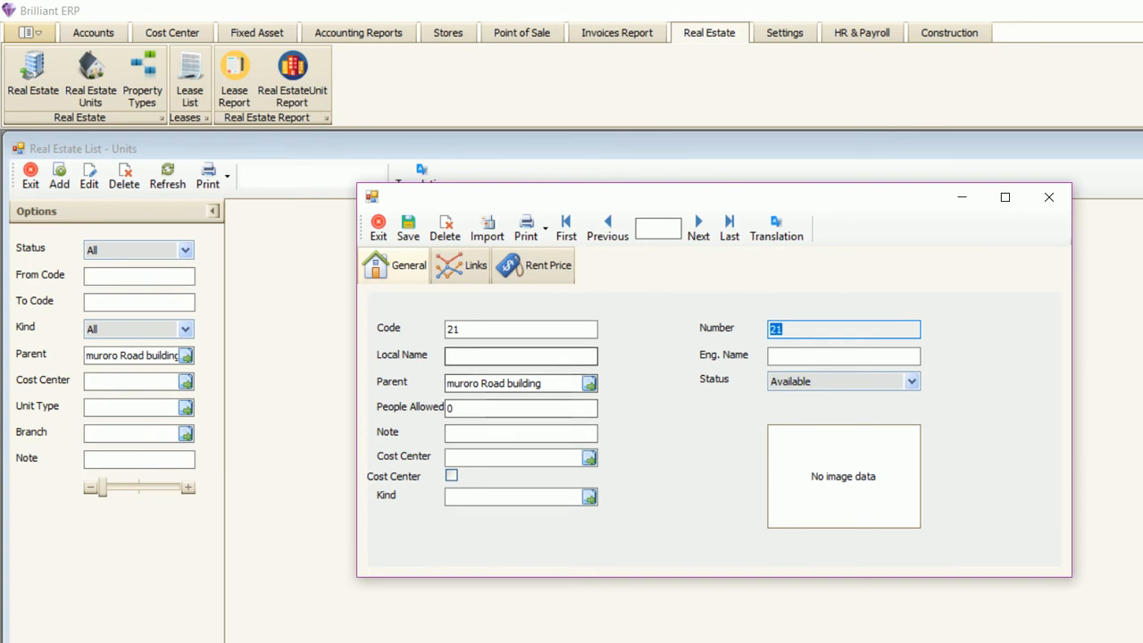
type("flat no 101")
key("Tab")
type("flat no 101")
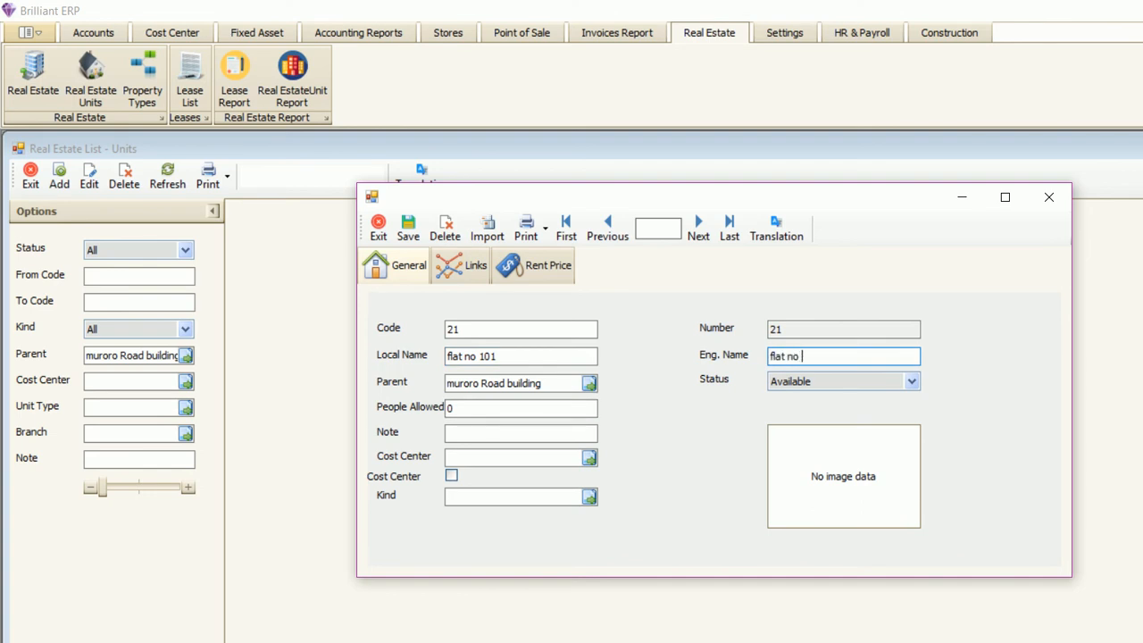
key("Tab")
key("shift+Tab")
key("shift+Tab")
key("shift+Tab")
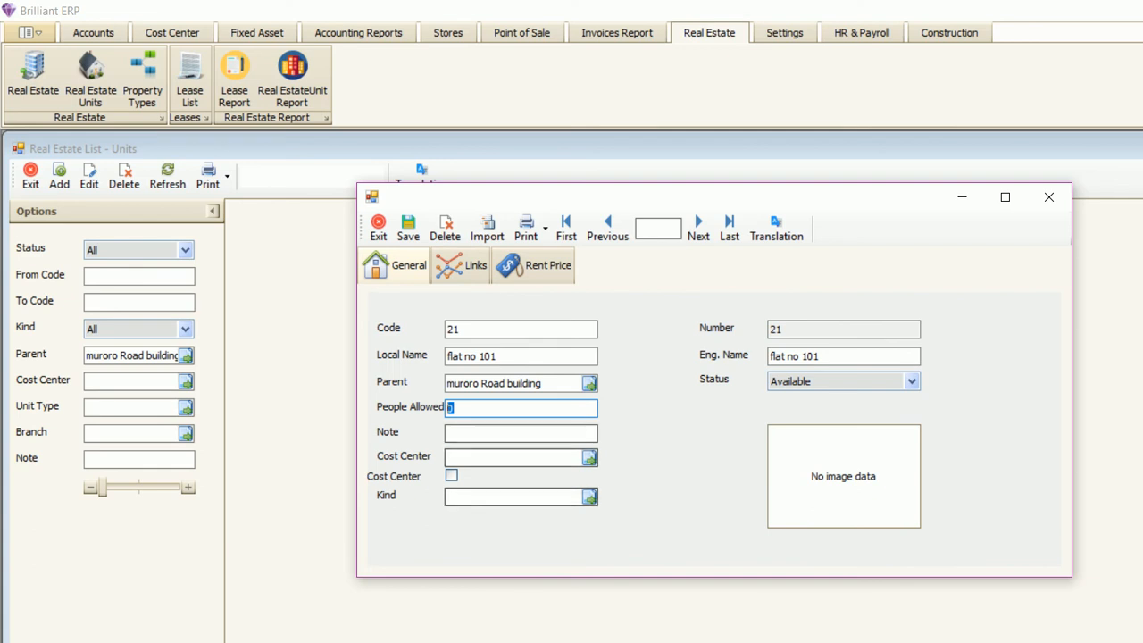
key("Tab")
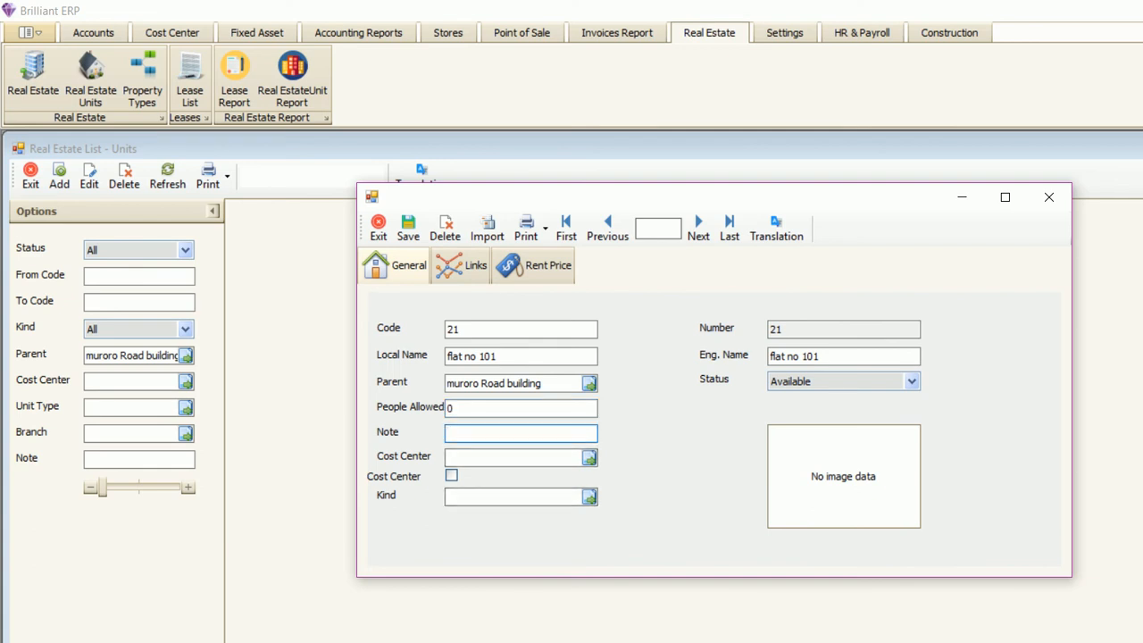
key("Tab")
key("Tab")
key("Tab")
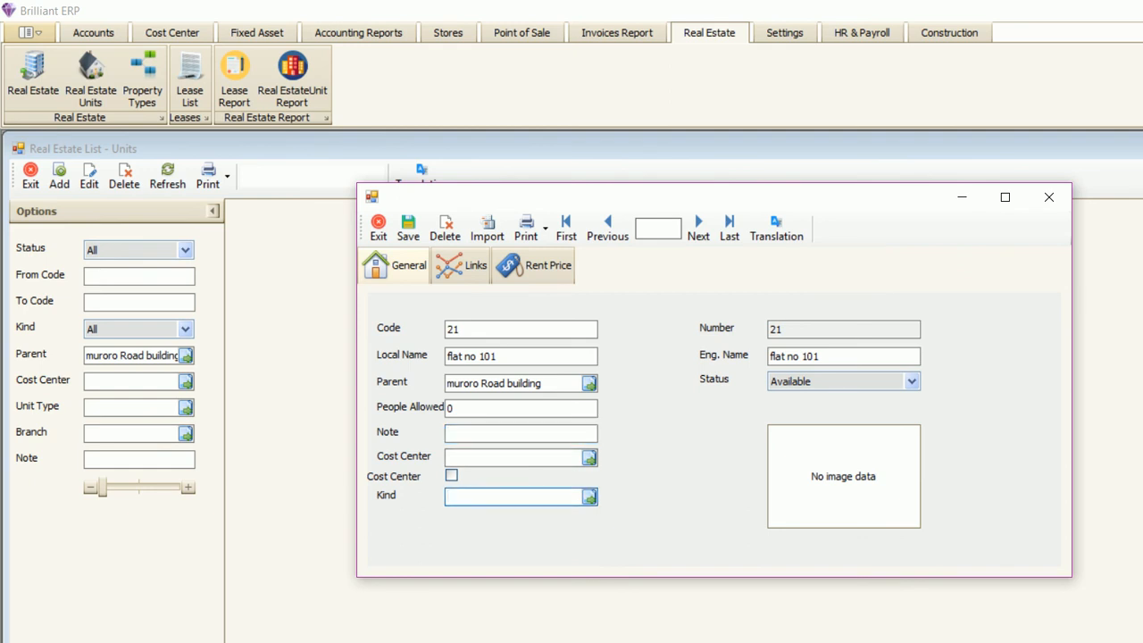
key("Return")
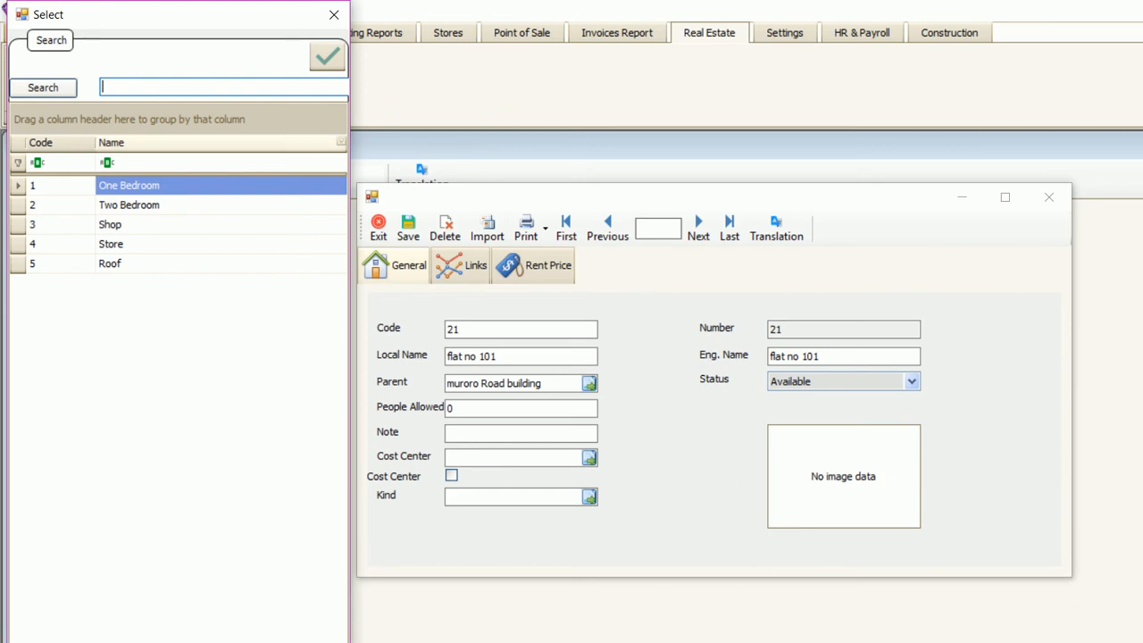
left_click(334, 14)
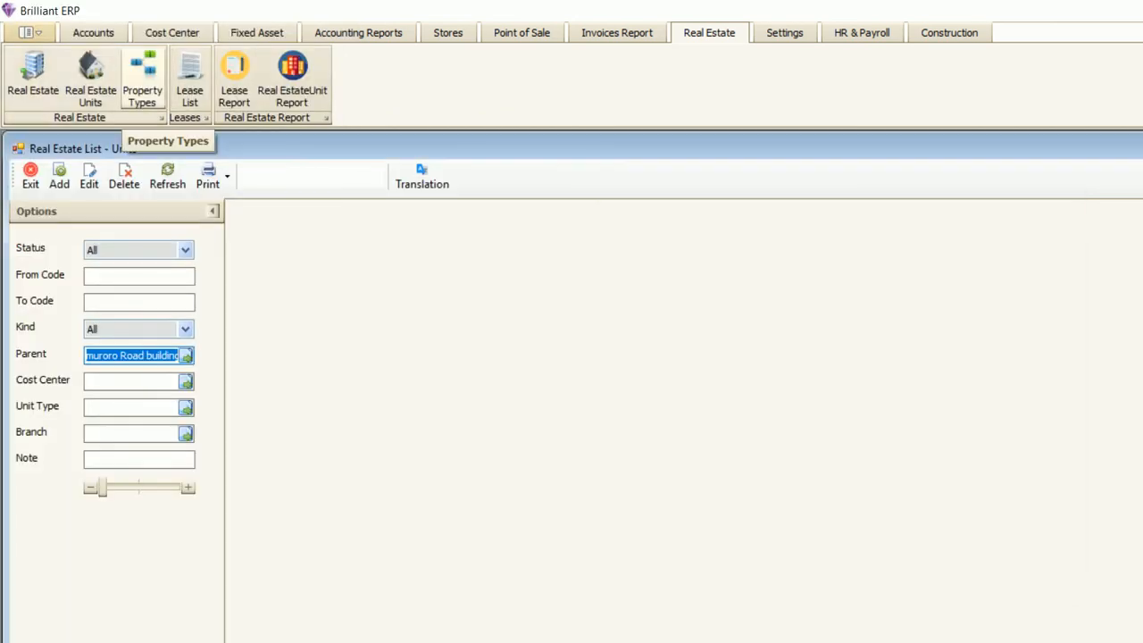
- Add and save a 'three bedroom' property type, then reopen it to check
left_click(143, 80)
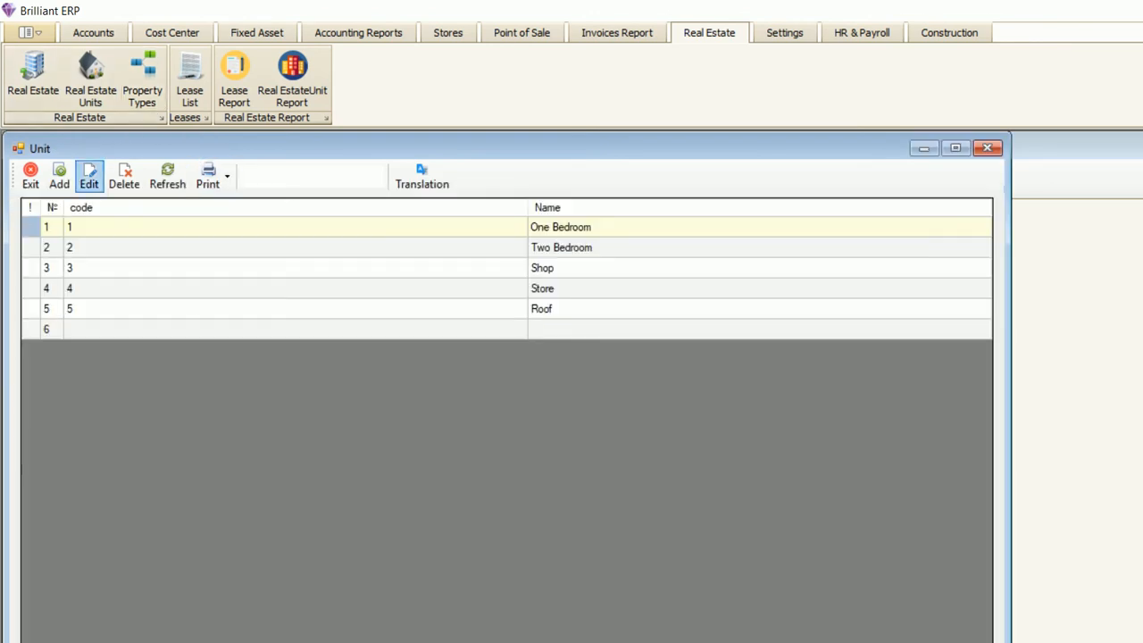
left_click(59, 179)
key("Tab")
left_click_drag(661, 301, 670, 446)
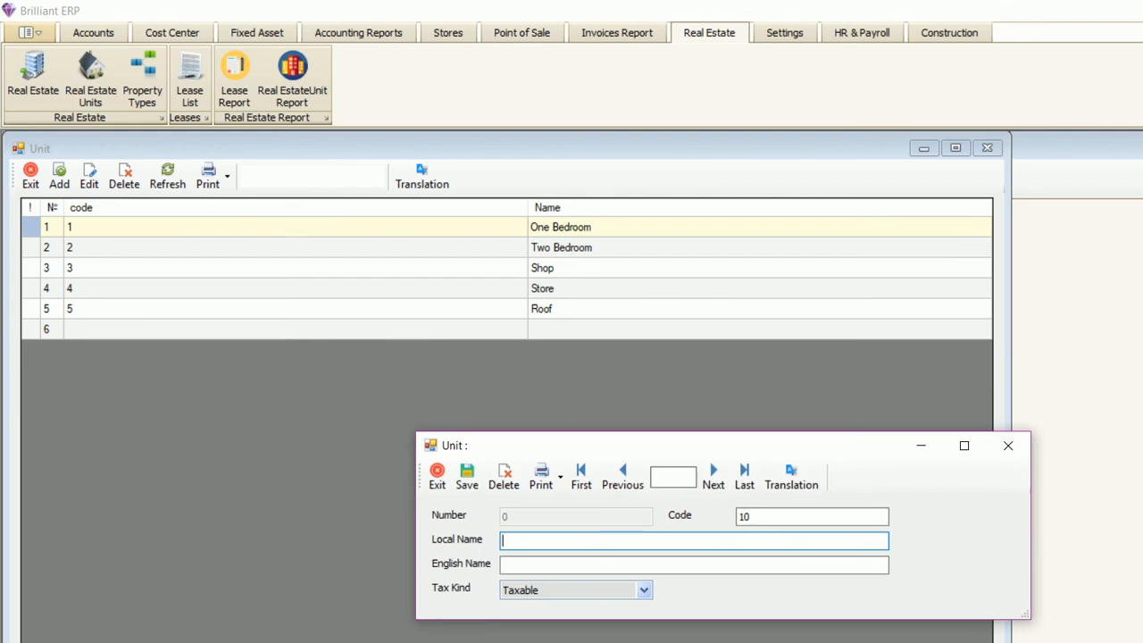
type("three bedroom")
key("Tab")
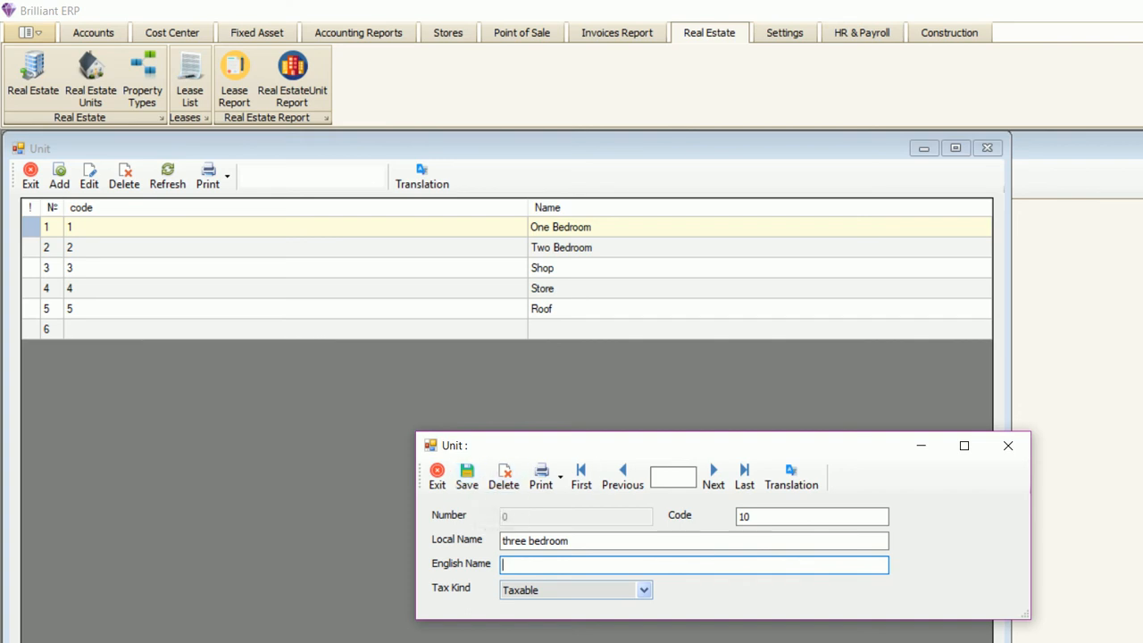
left_click(466, 476)
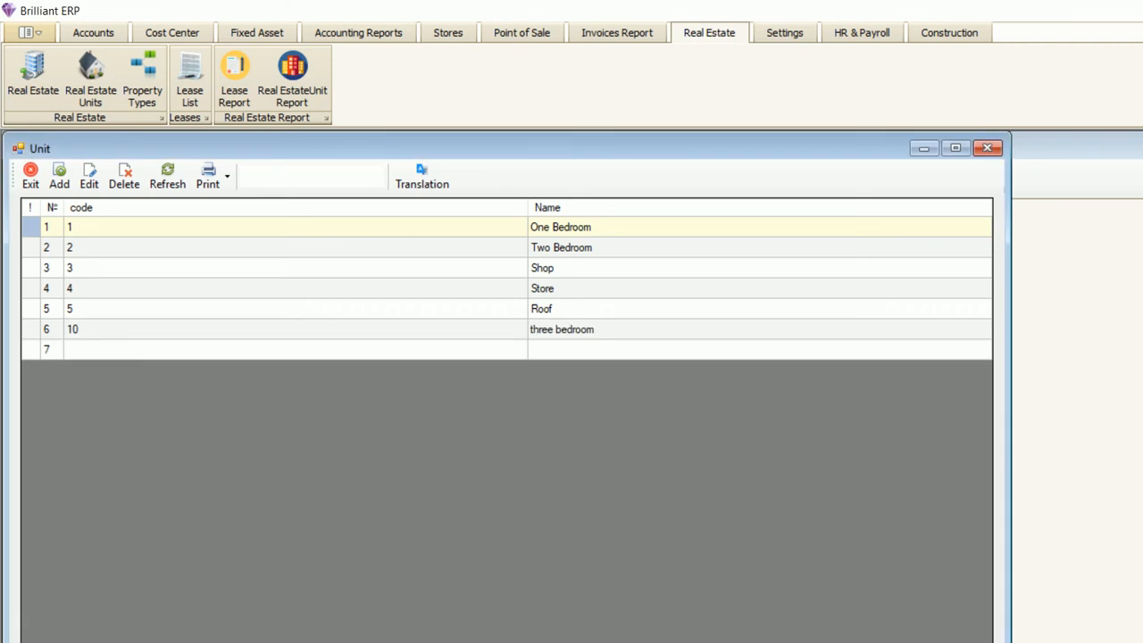
left_click(268, 349)
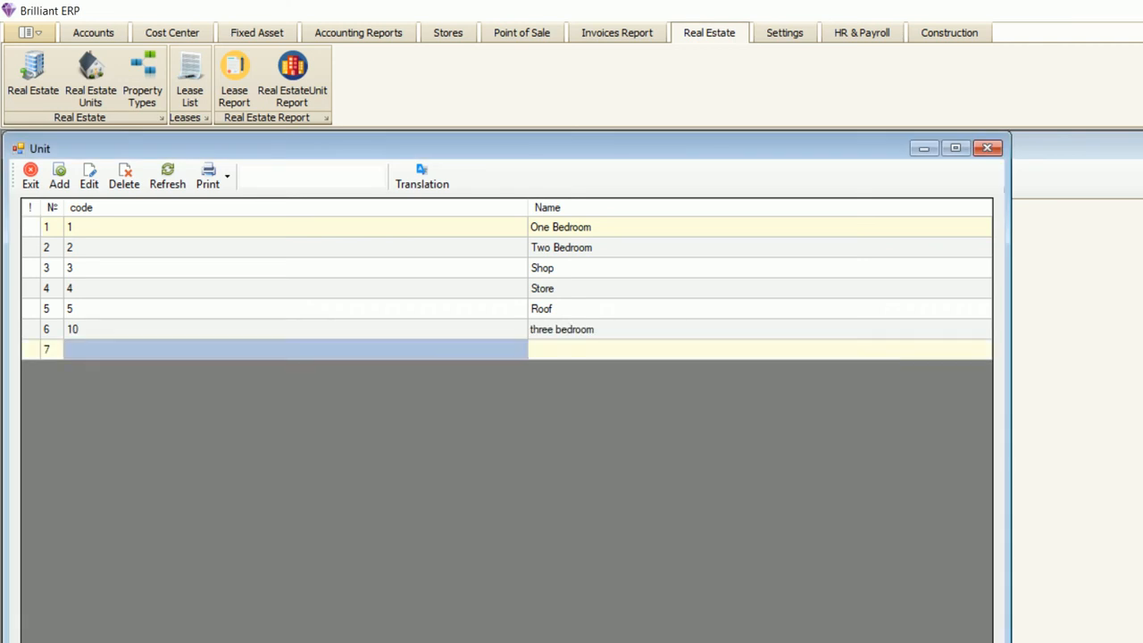
left_click(268, 329)
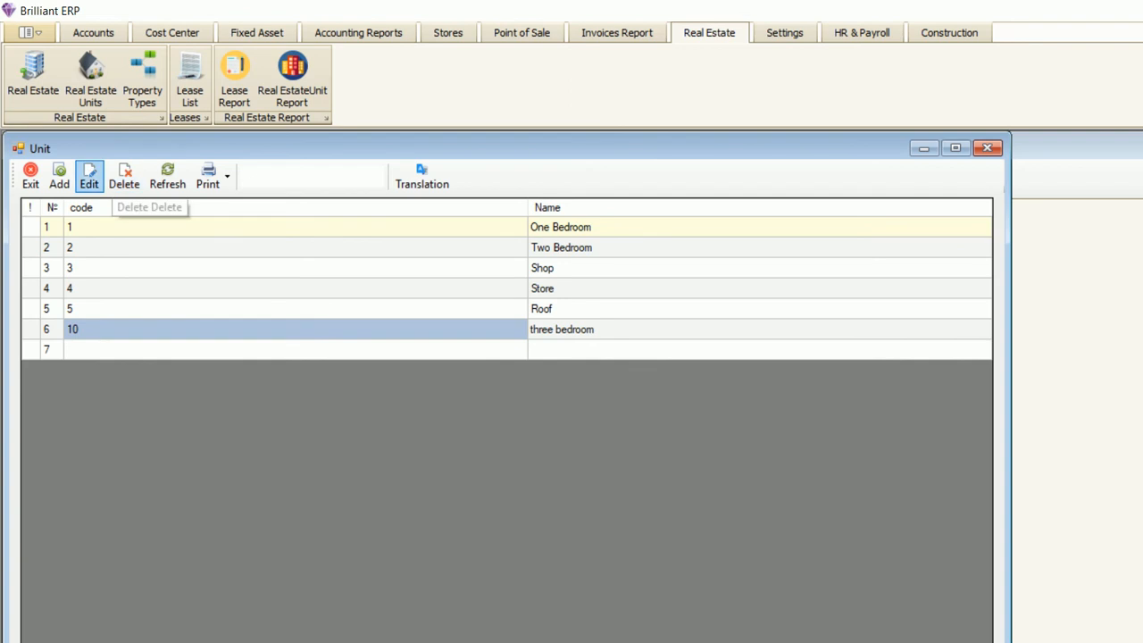
left_click(90, 175)
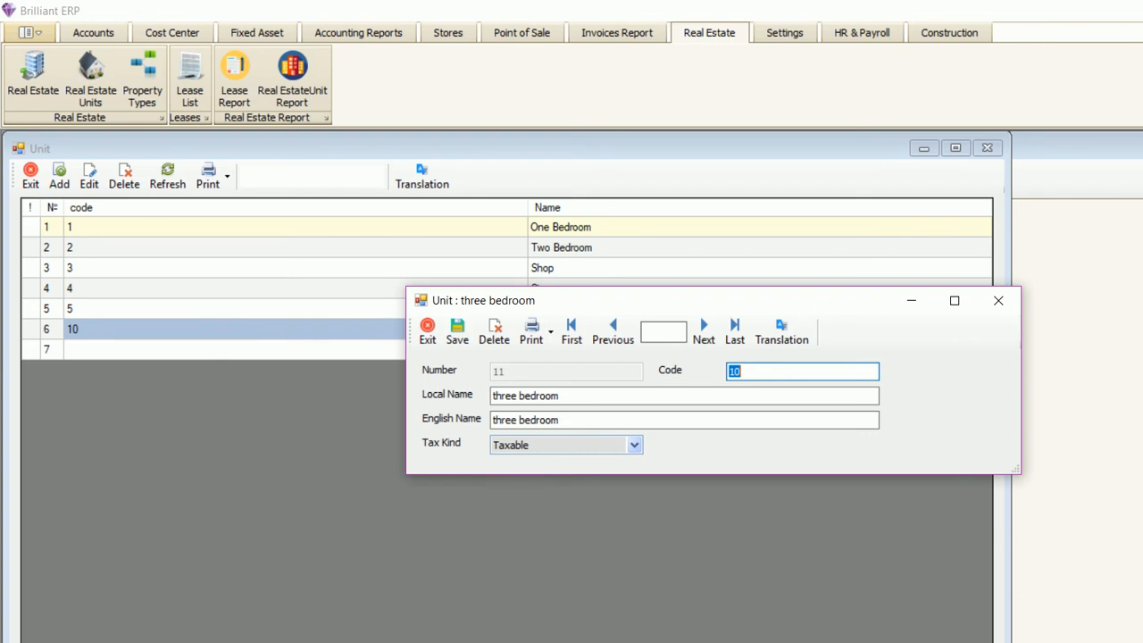
left_click(998, 300)
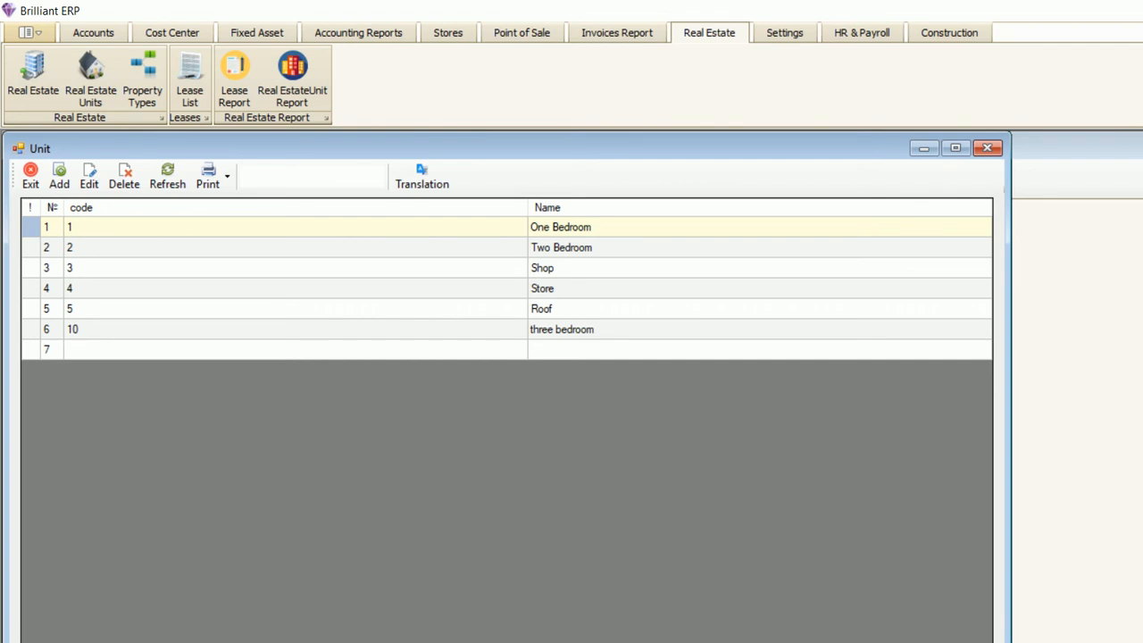
- Mark the One Bedroom property type as Non Taxable
double_click(295, 227)
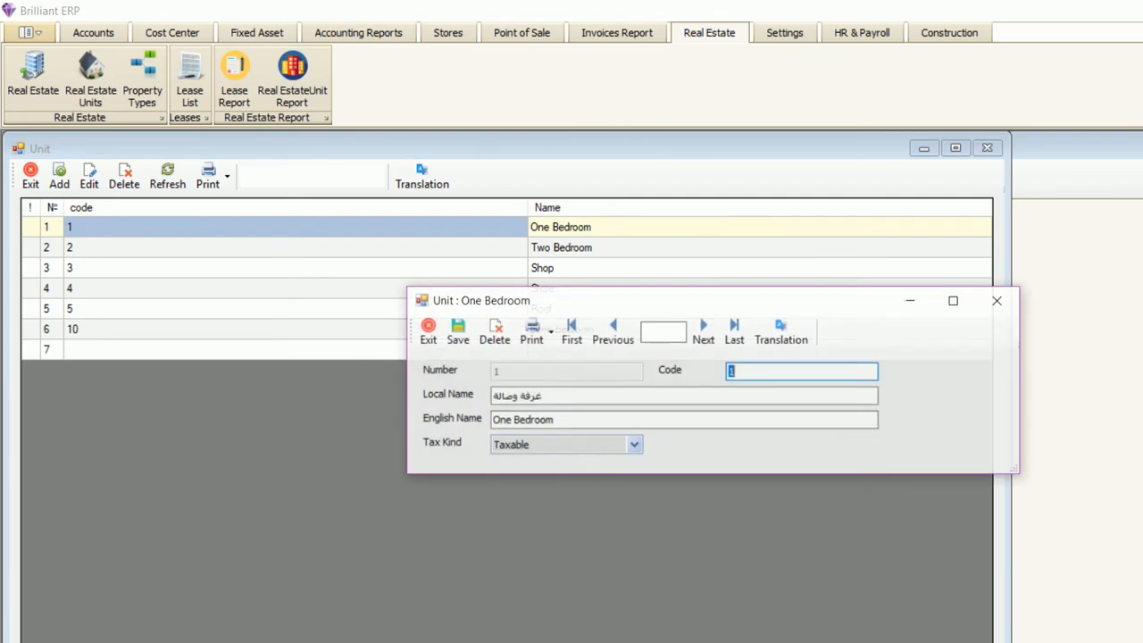
key("Tab")
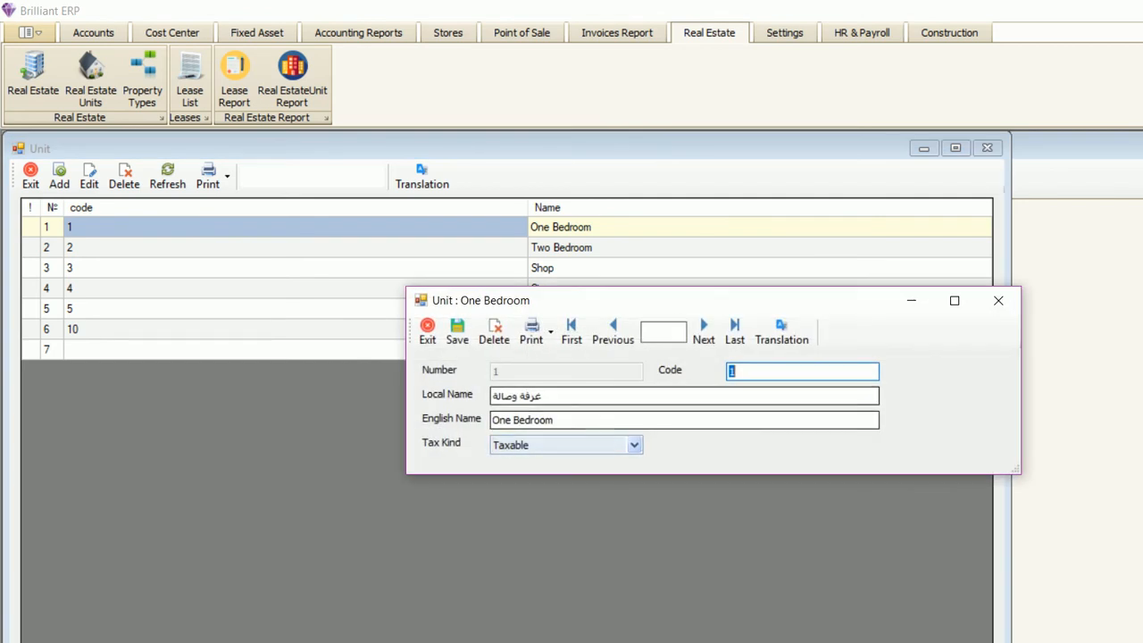
key("Tab")
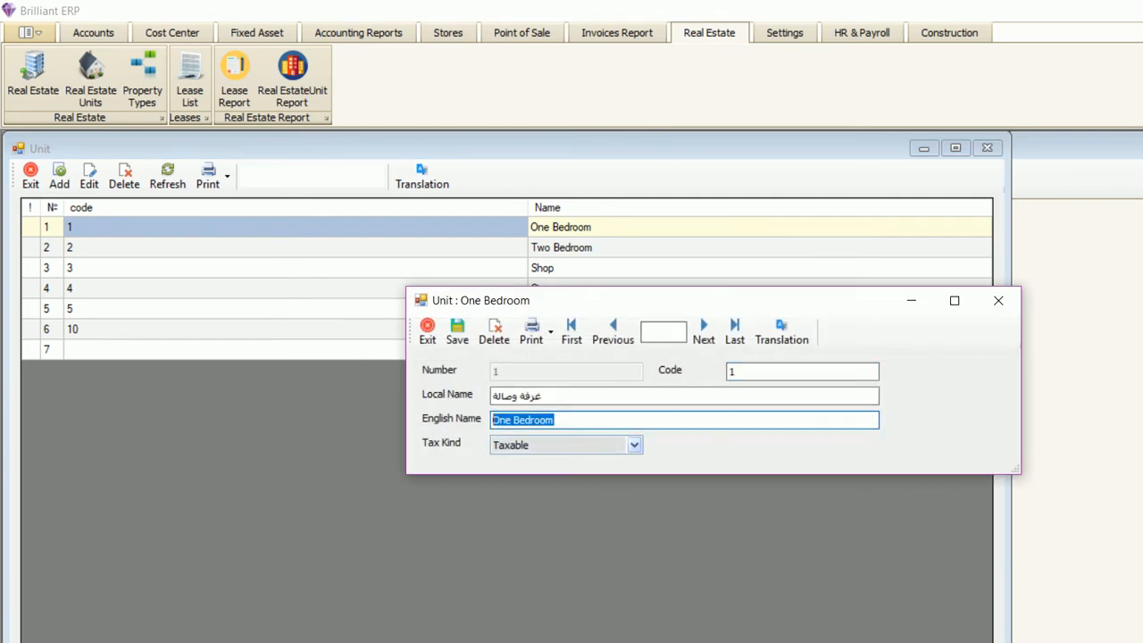
left_click(634, 445)
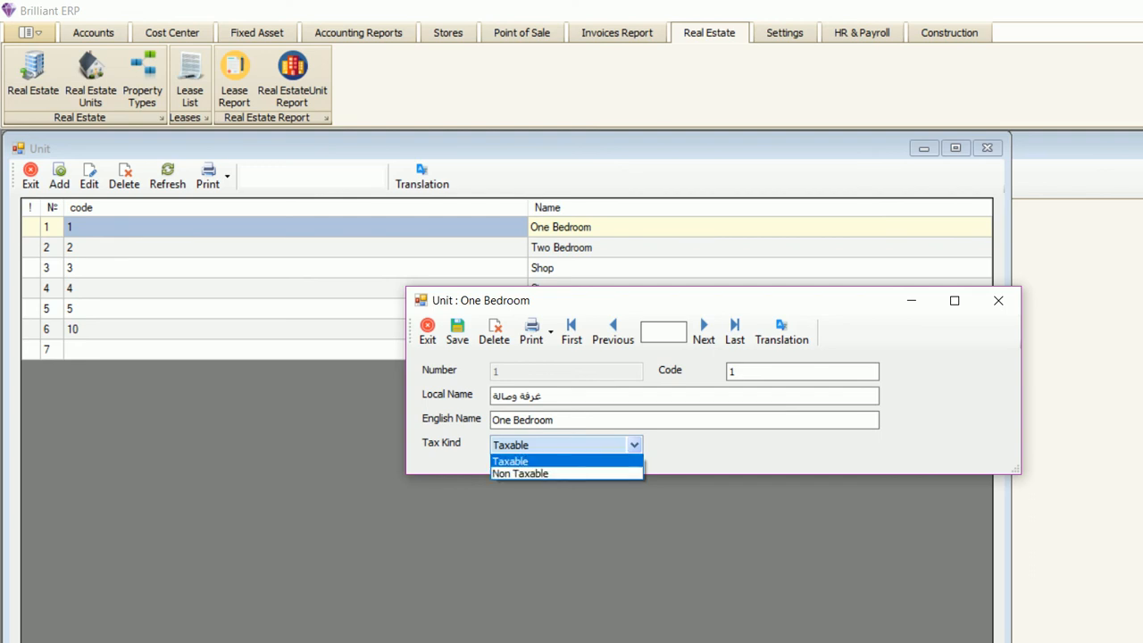
left_click(520, 473)
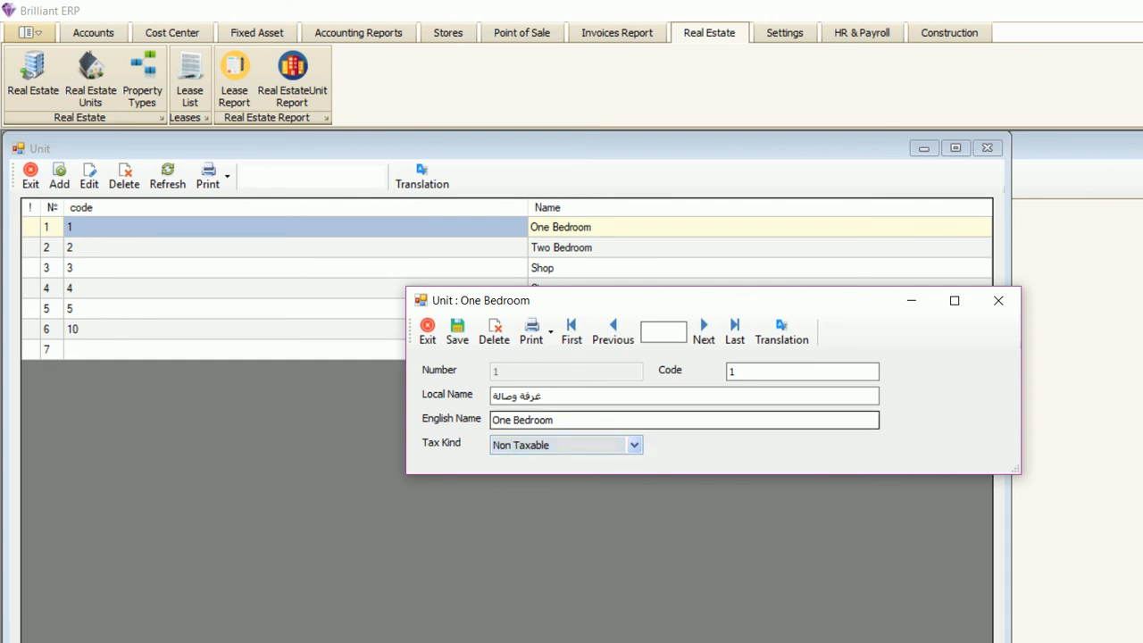
left_click(457, 332)
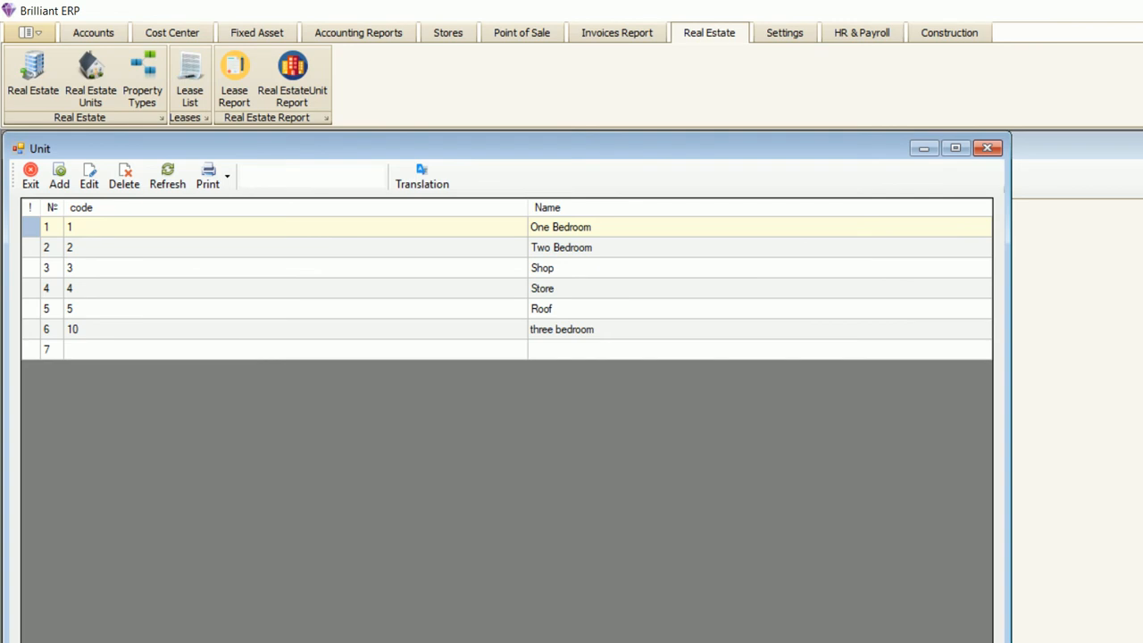
- Review the Shop type, then start a Taxable blank property type and discard it
double_click(572, 268)
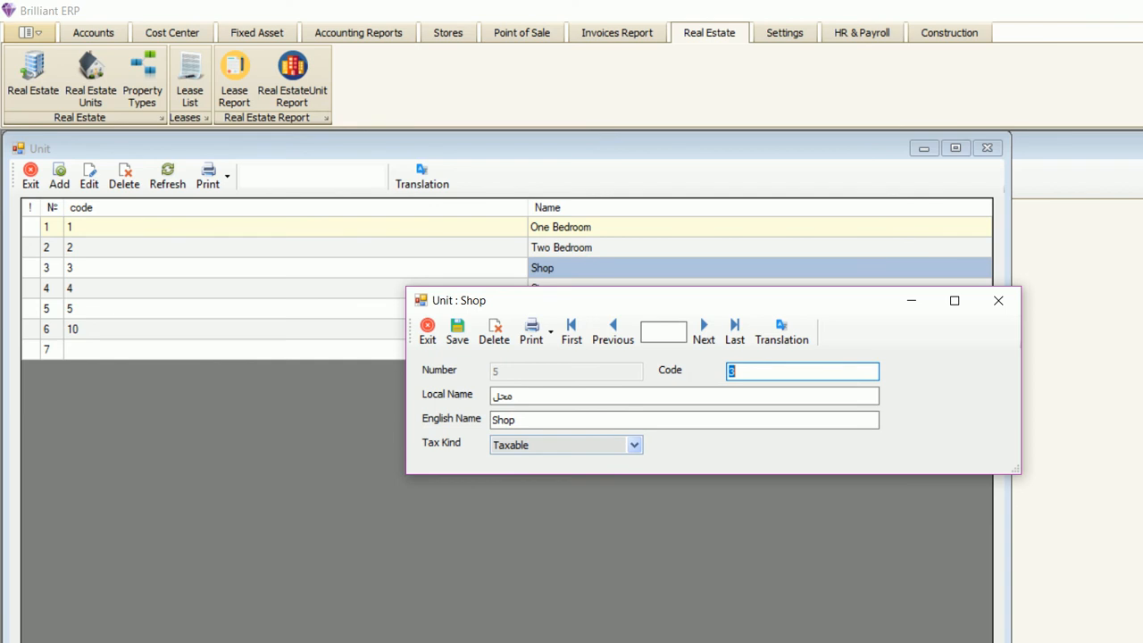
left_click(999, 301)
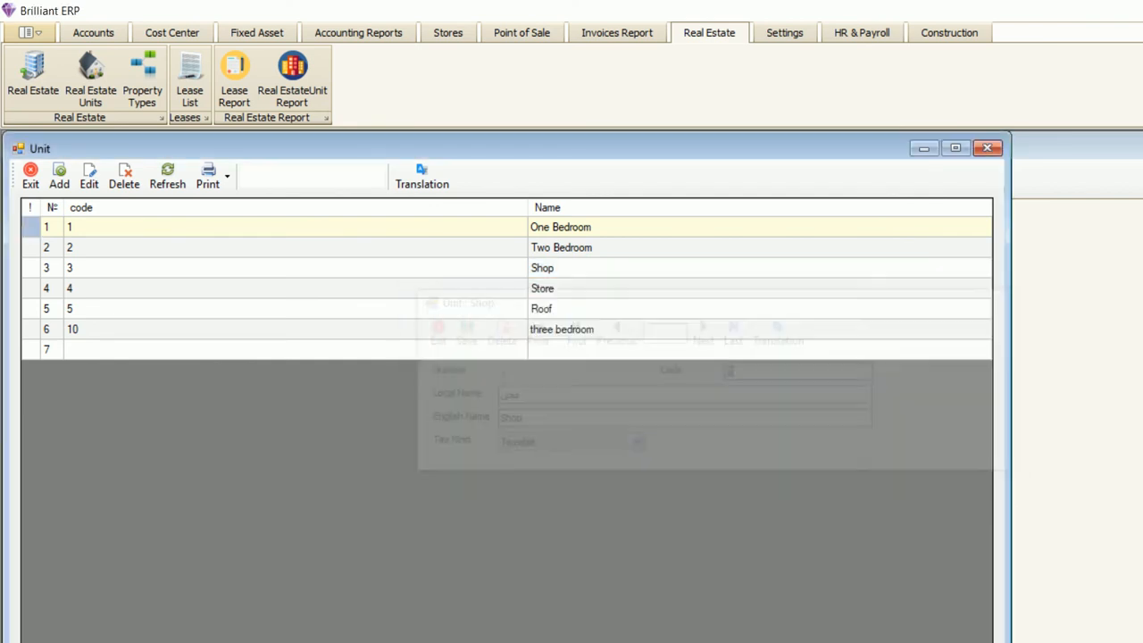
left_click(59, 176)
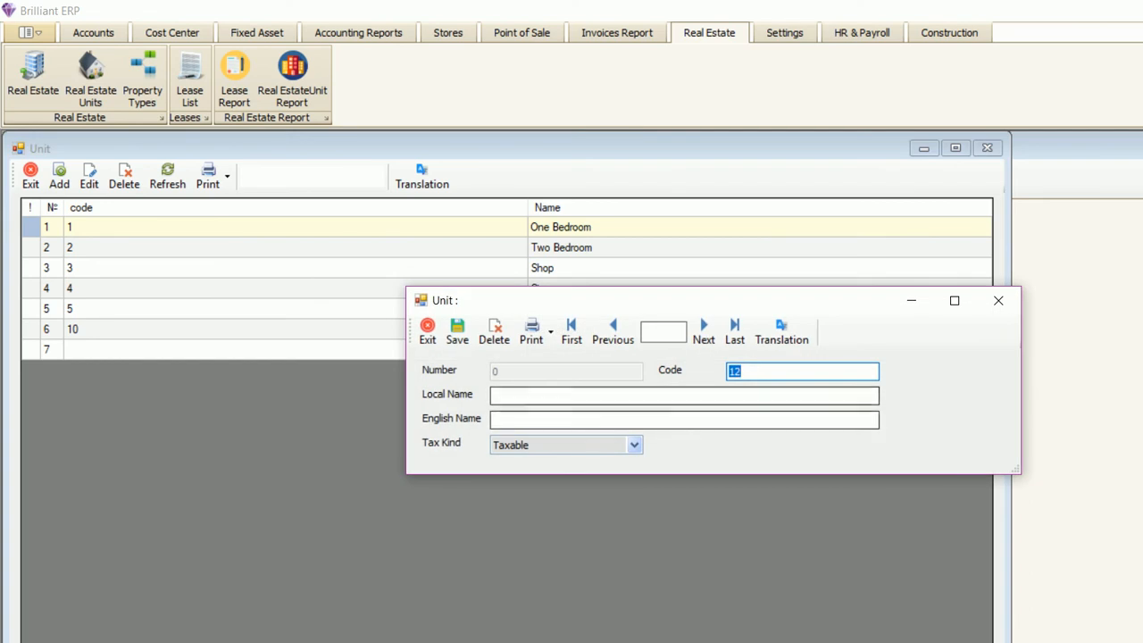
left_click(634, 445)
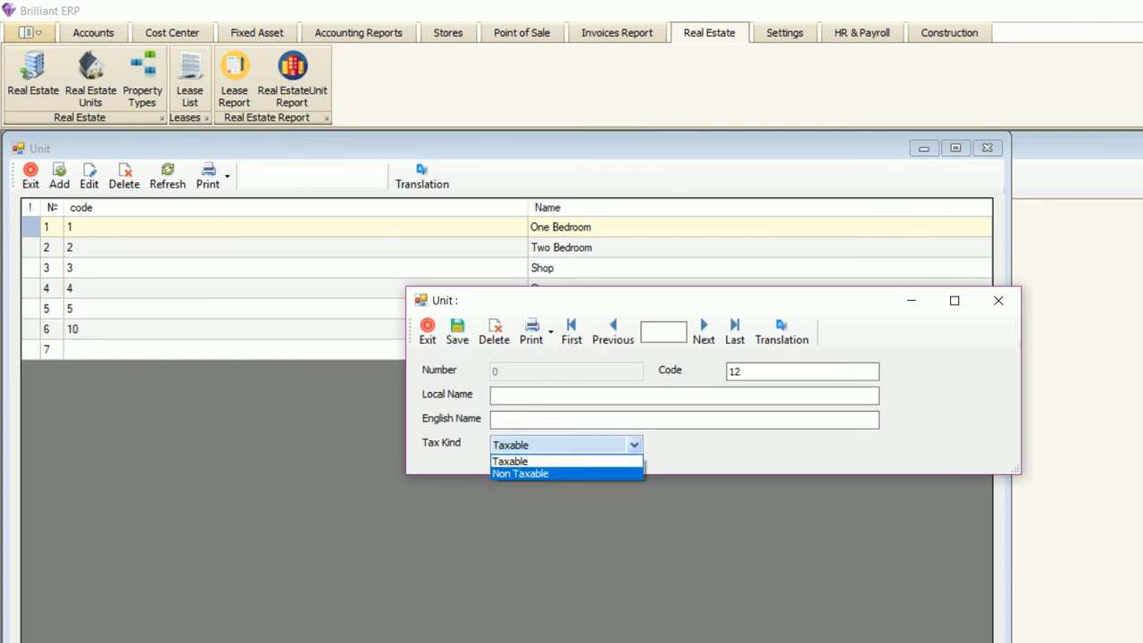
left_click(536, 461)
left_click(571, 396)
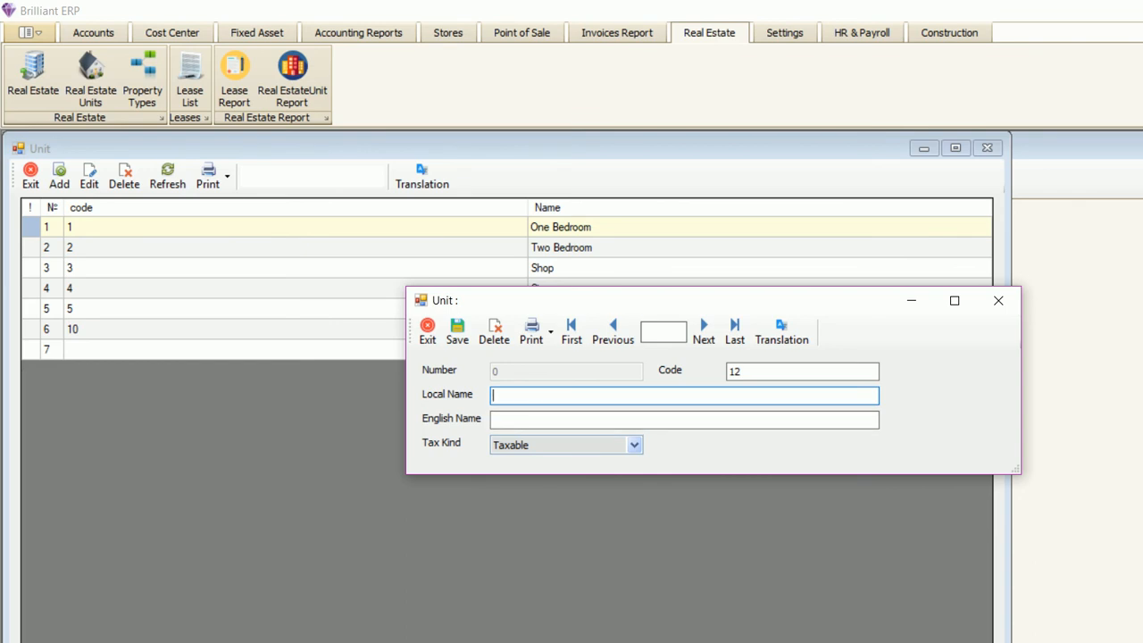
left_click(998, 300)
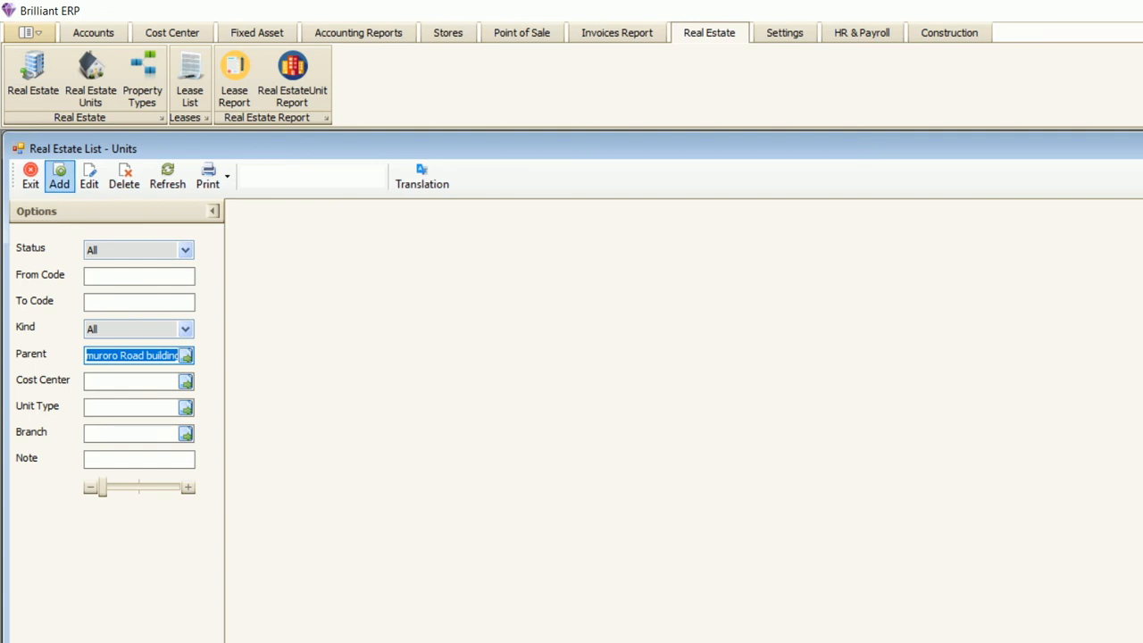
- Create unit 'flat no 101' under muroro Road building with kind One Bedroom and save it
left_click(59, 177)
left_click(520, 356)
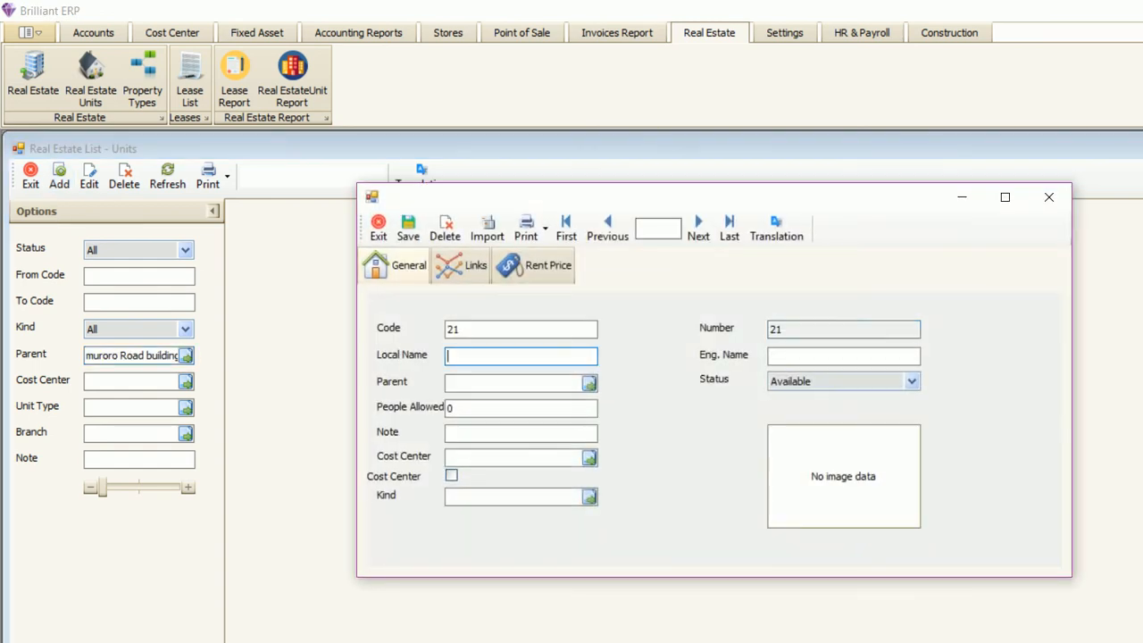
type("flat no 101")
key("Tab")
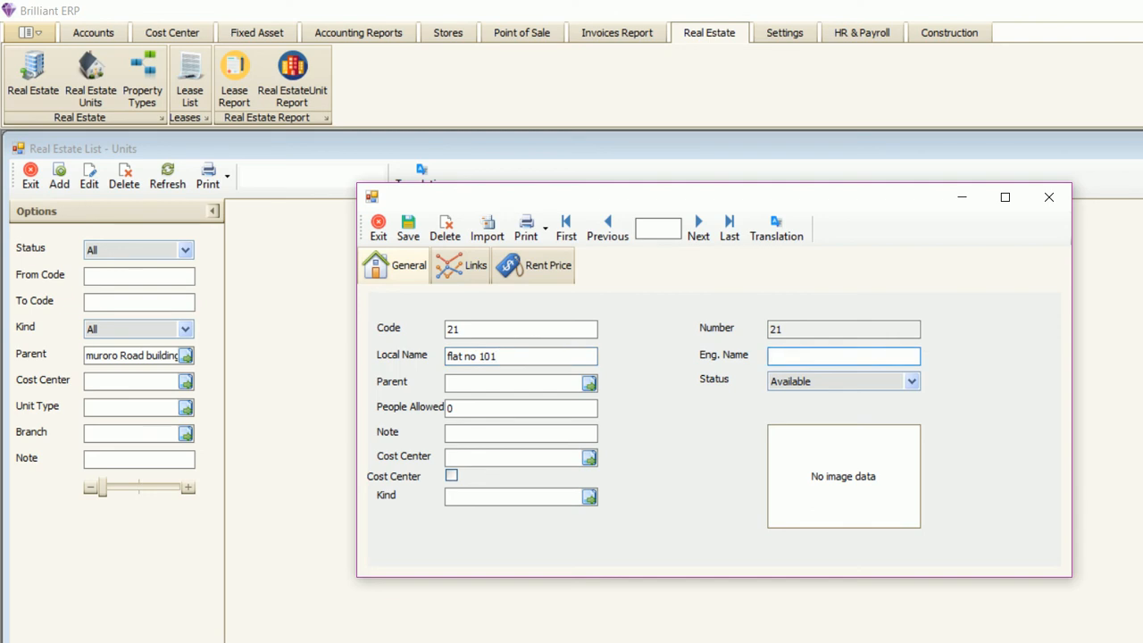
left_click(589, 384)
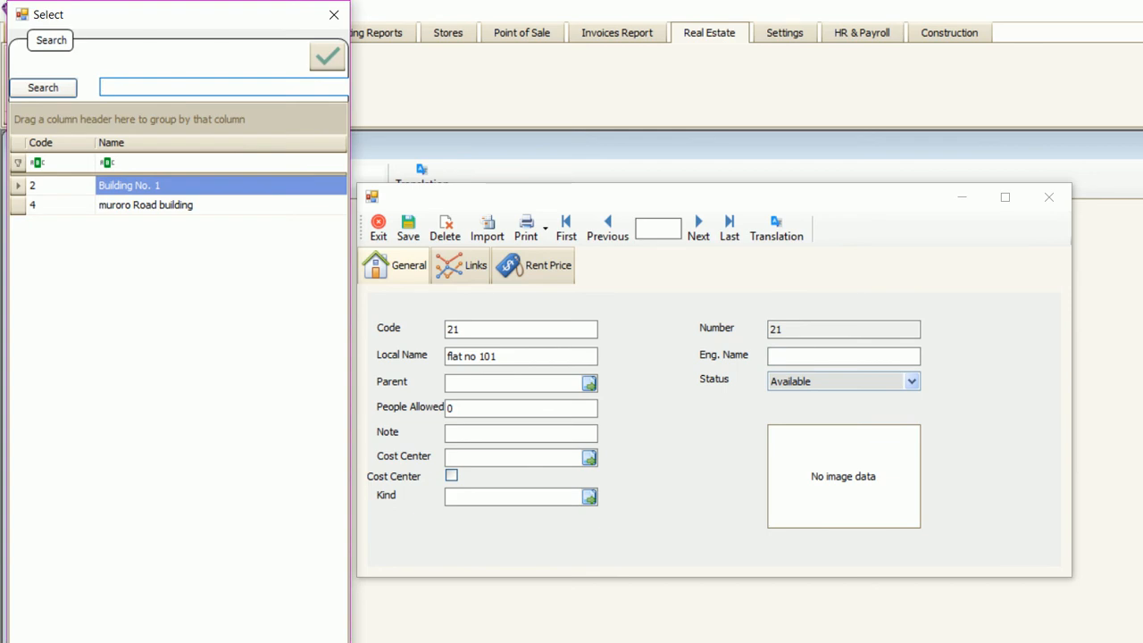
double_click(145, 206)
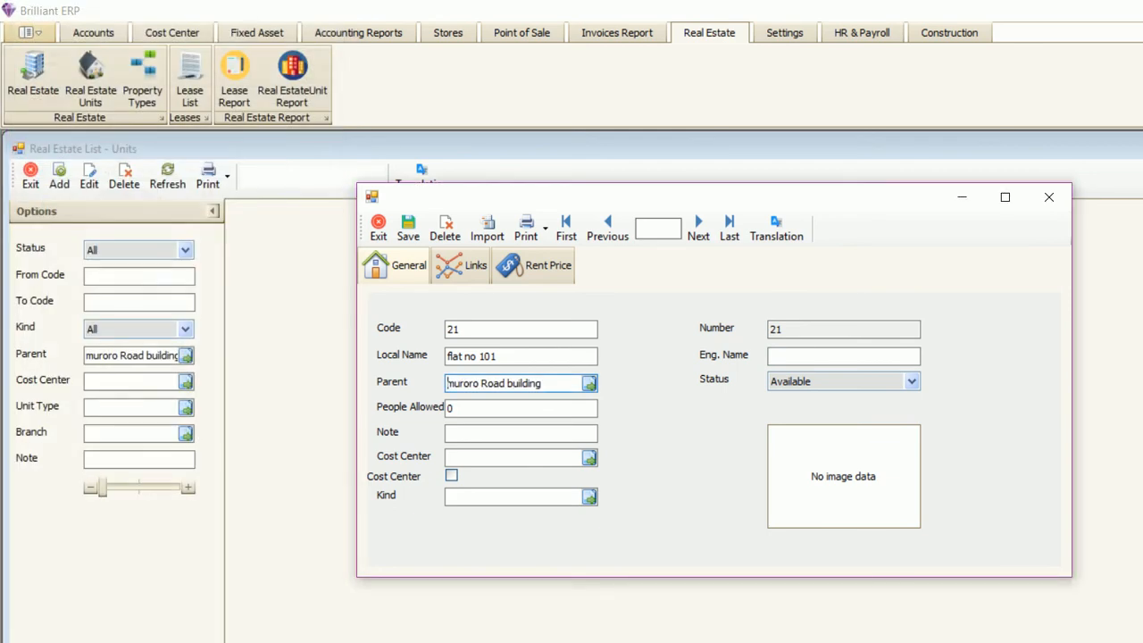
left_click(590, 497)
double_click(143, 185)
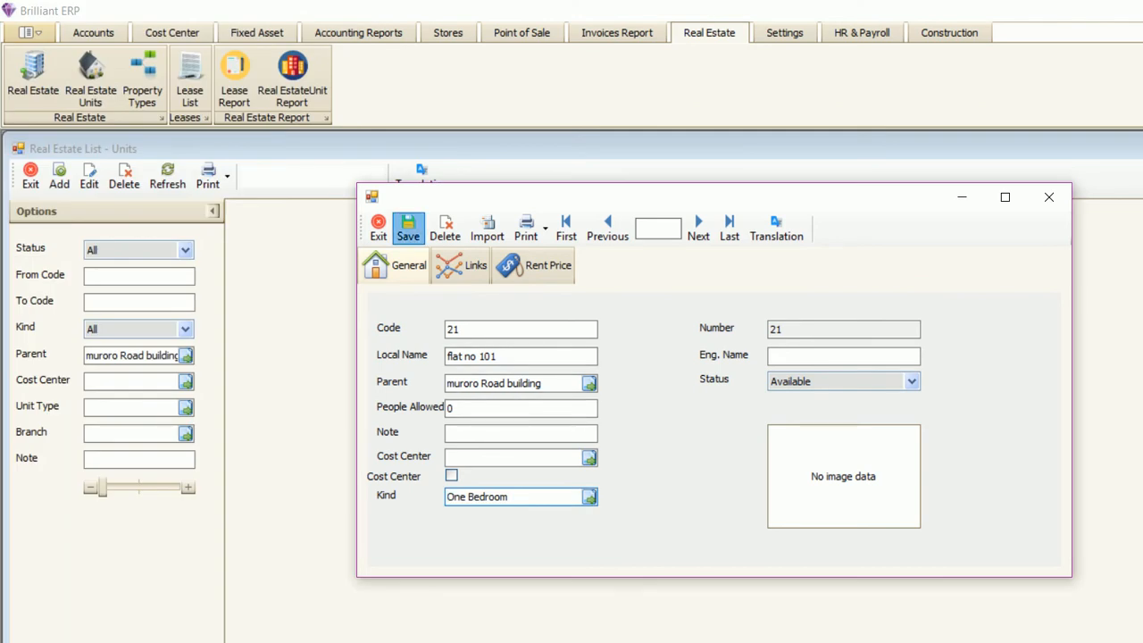
left_click(408, 228)
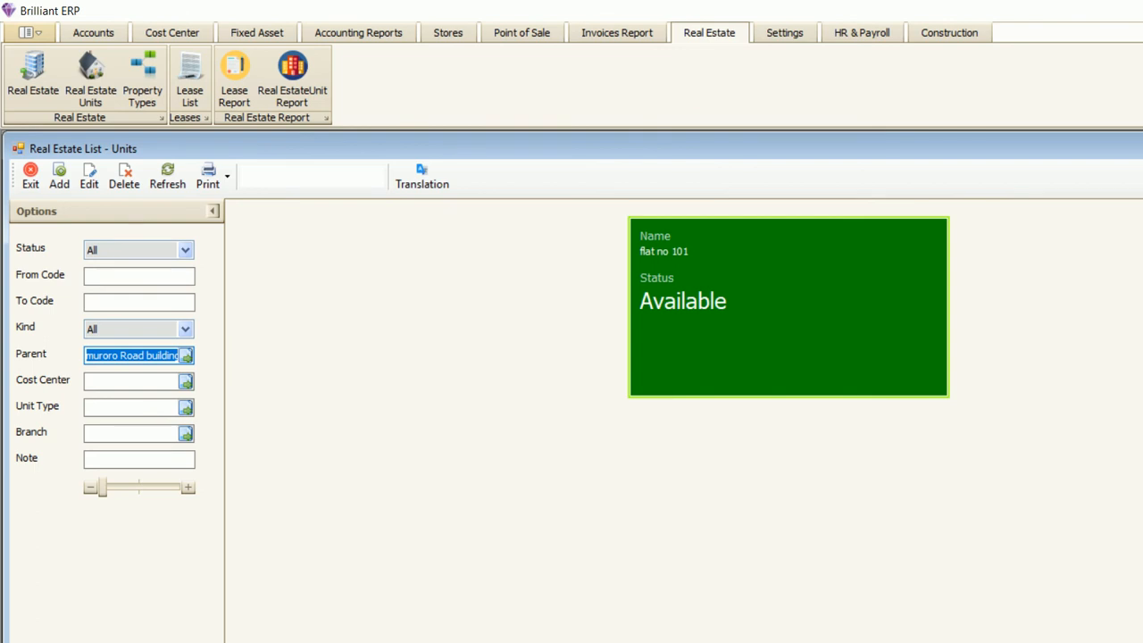
left_click_drag(177, 355, 128, 355)
- Open flat no 101 and move to the Yearly row of its Rent Price tab
double_click(788, 307)
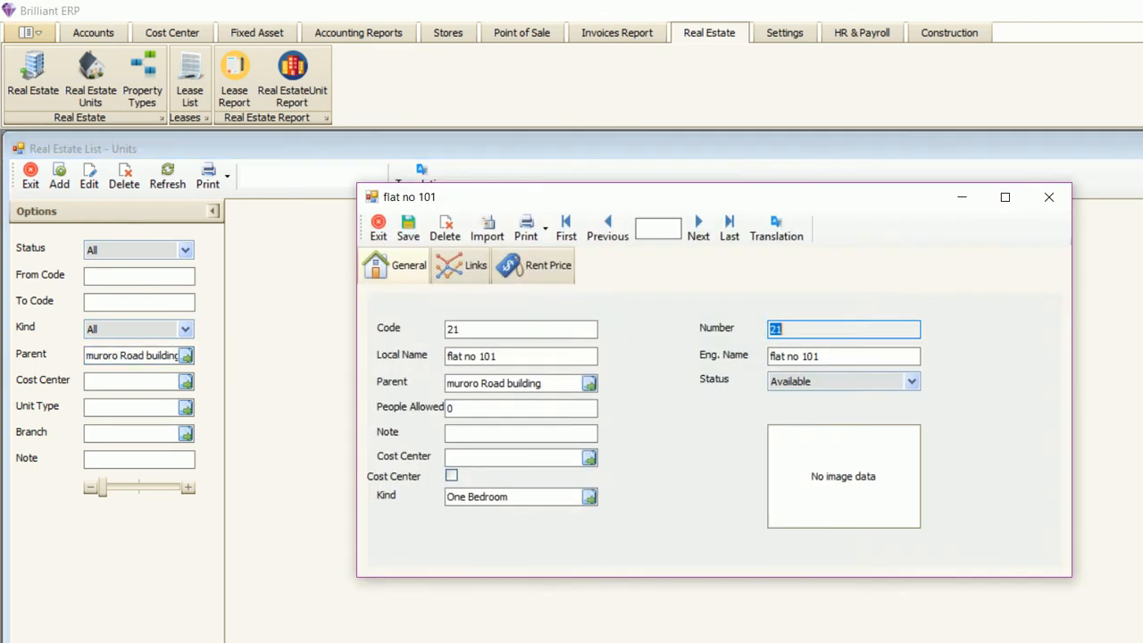
left_click(461, 265)
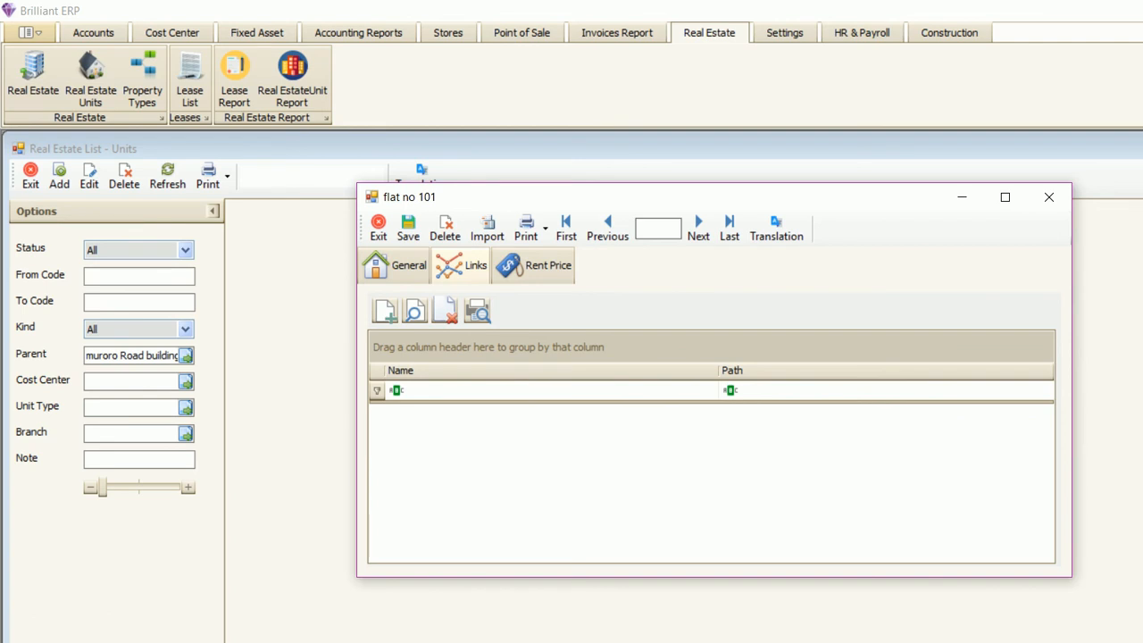
left_click(534, 265)
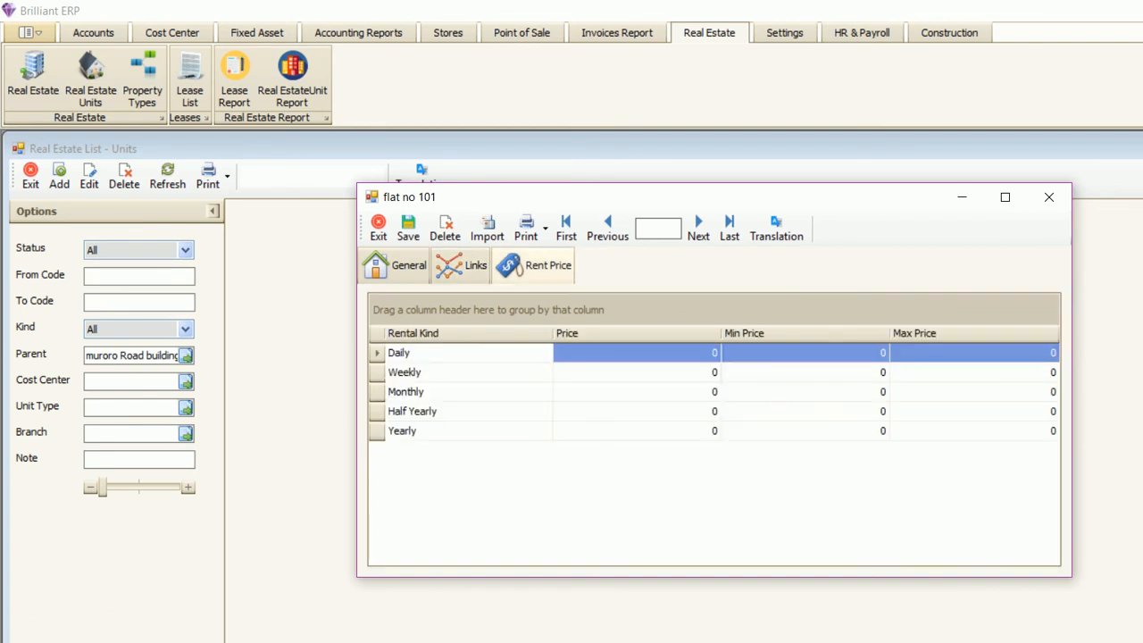
left_click(687, 373)
double_click(684, 372)
double_click(684, 392)
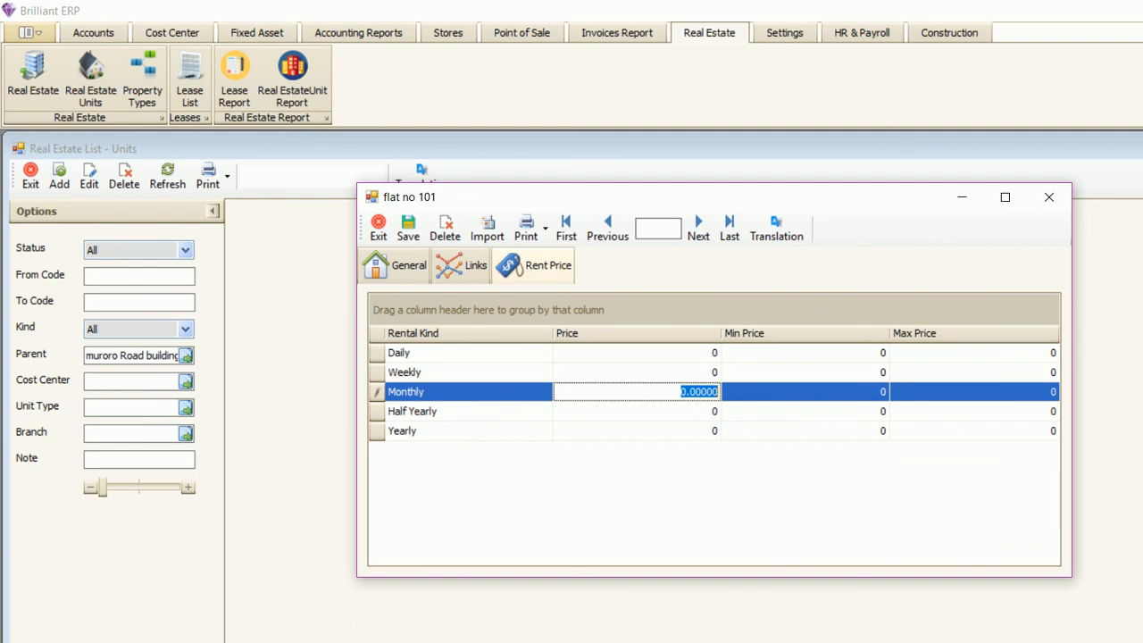
double_click(684, 411)
double_click(684, 431)
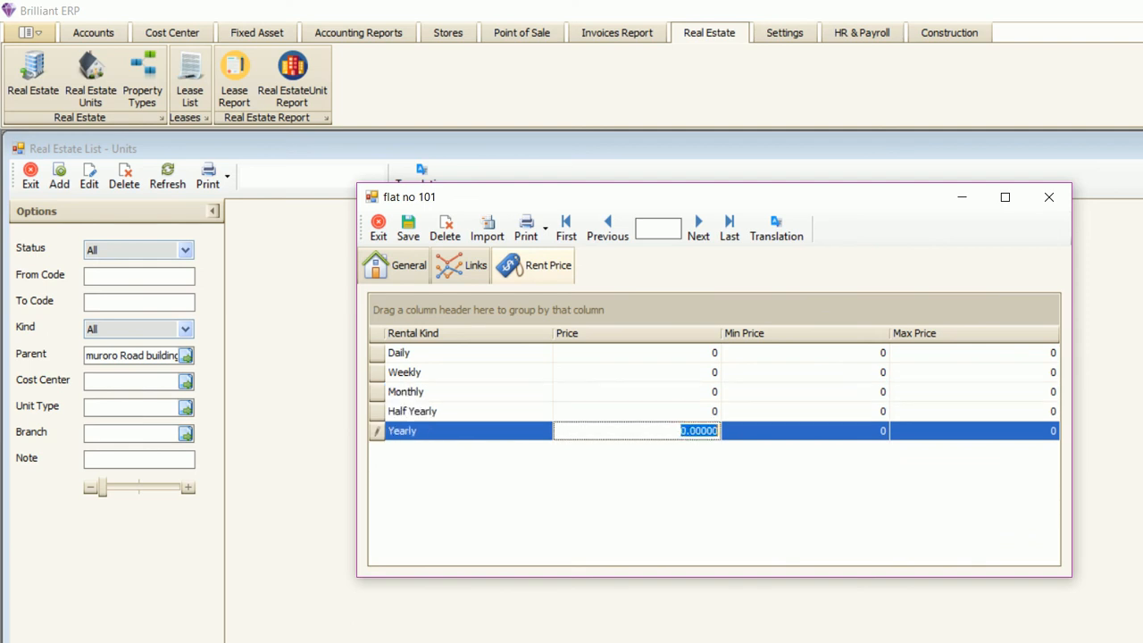
double_click(805, 431)
double_click(974, 432)
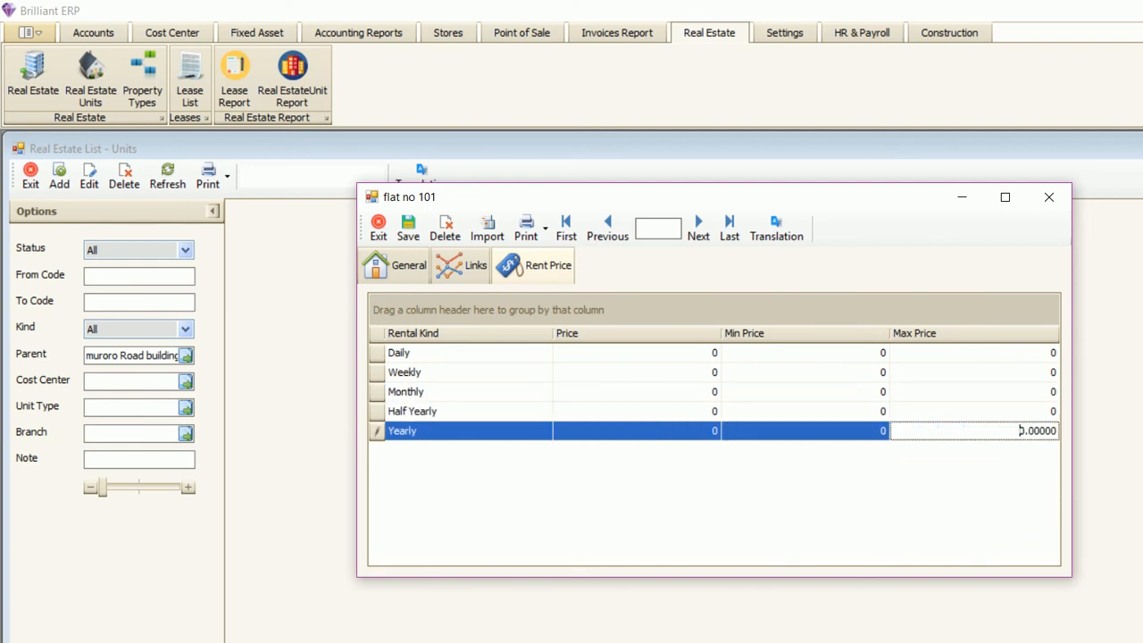
double_click(686, 431)
- Enter yearly rent 60000, minimum 50000 and maximum 70000, then close the record
type("60000")
key("Tab")
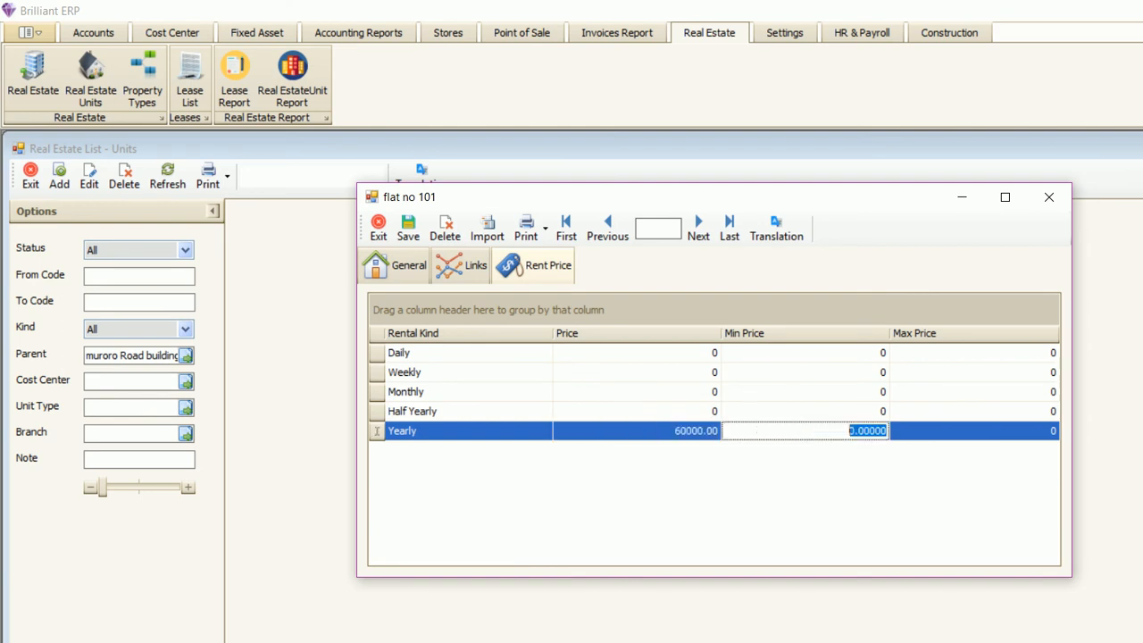
type("50000")
key("Tab")
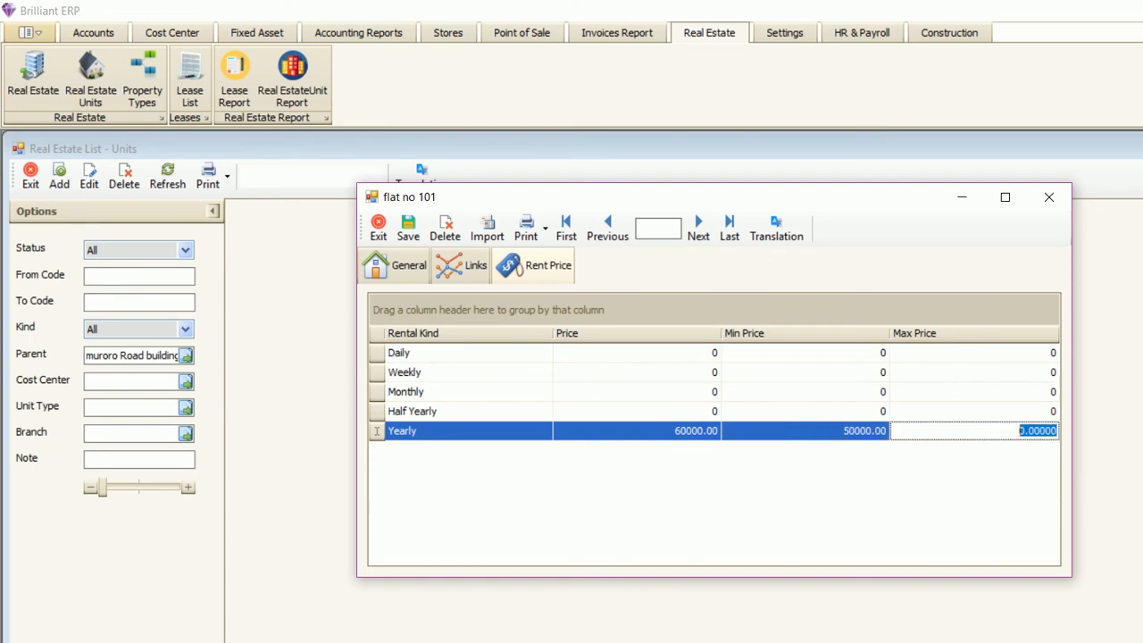
type("70000")
key("Up")
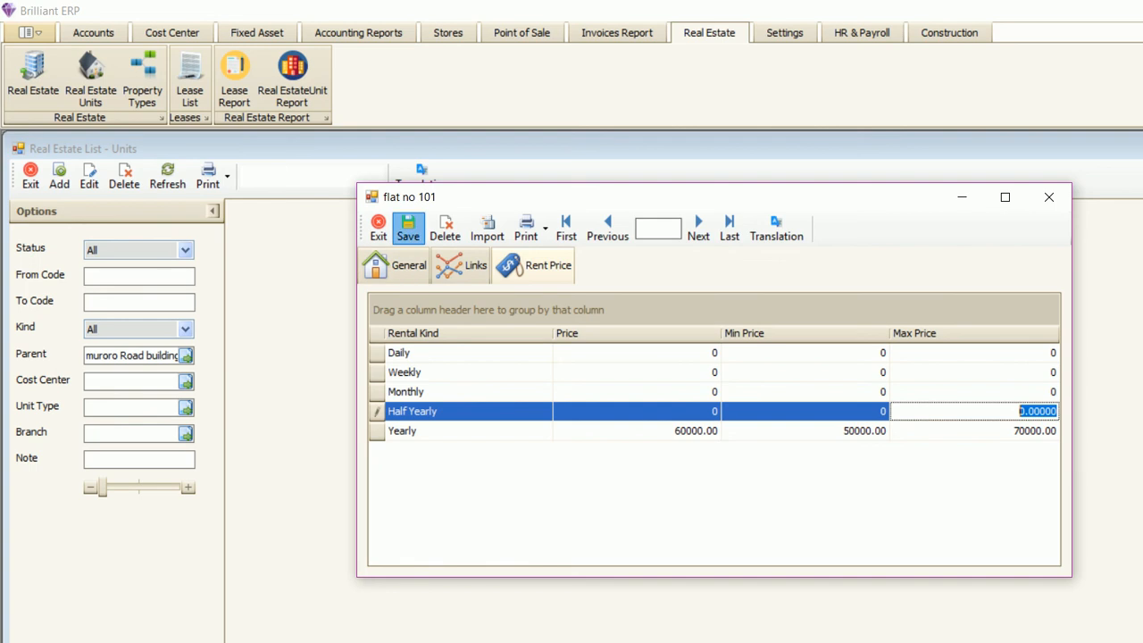
left_click(1049, 197)
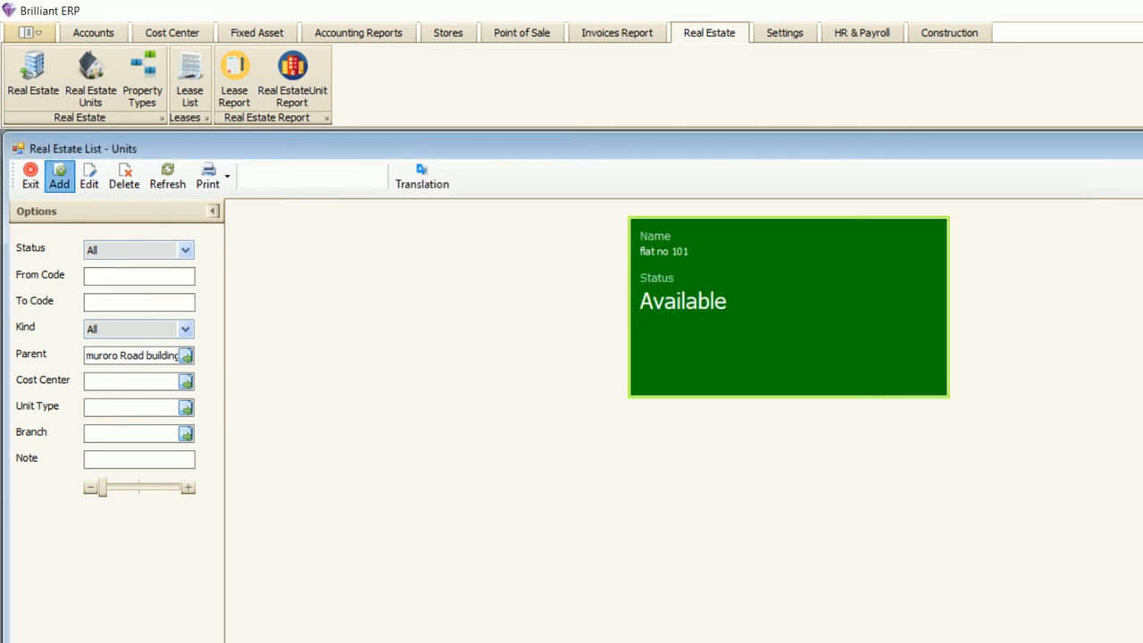
- Start and discard a blank unit form, then close the Real Estate List – Units window
left_click(59, 177)
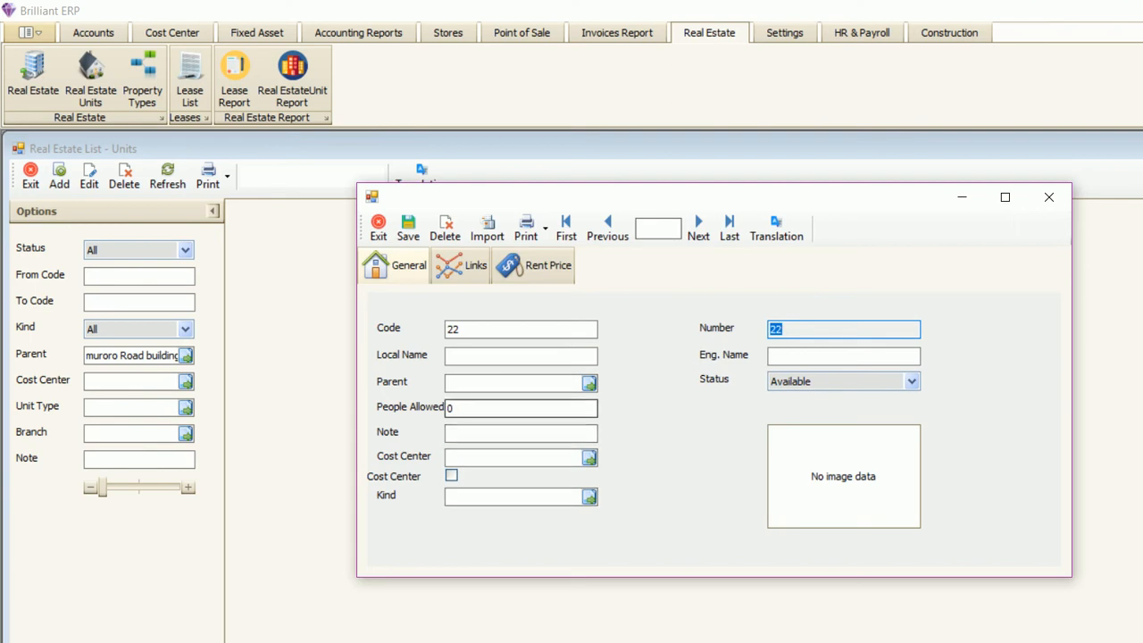
left_click(1048, 196)
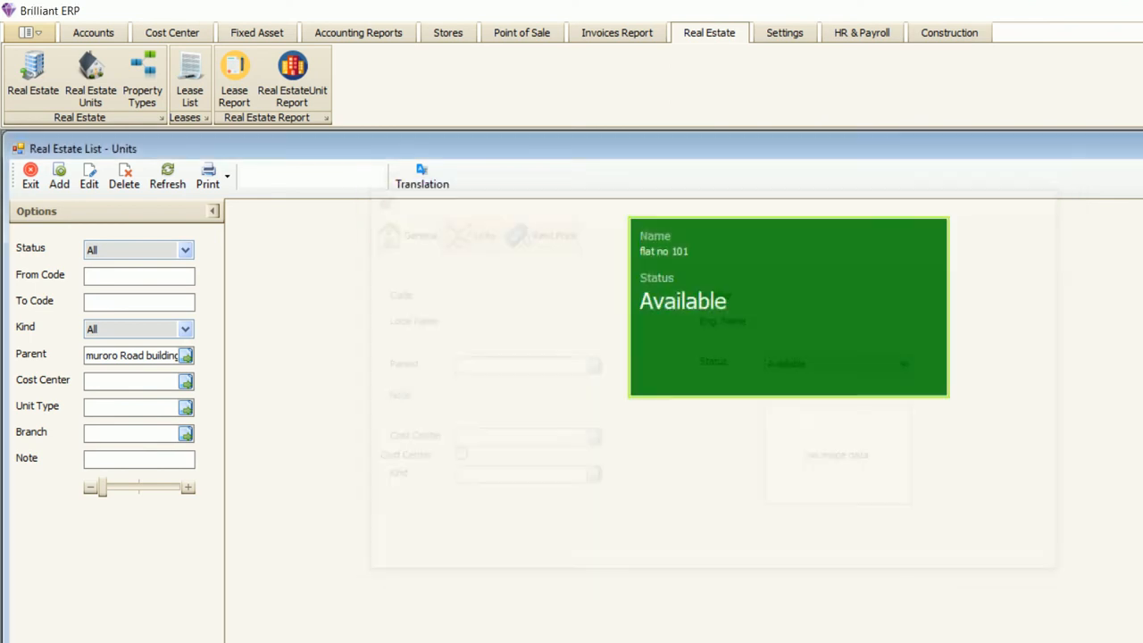
key("Escape")
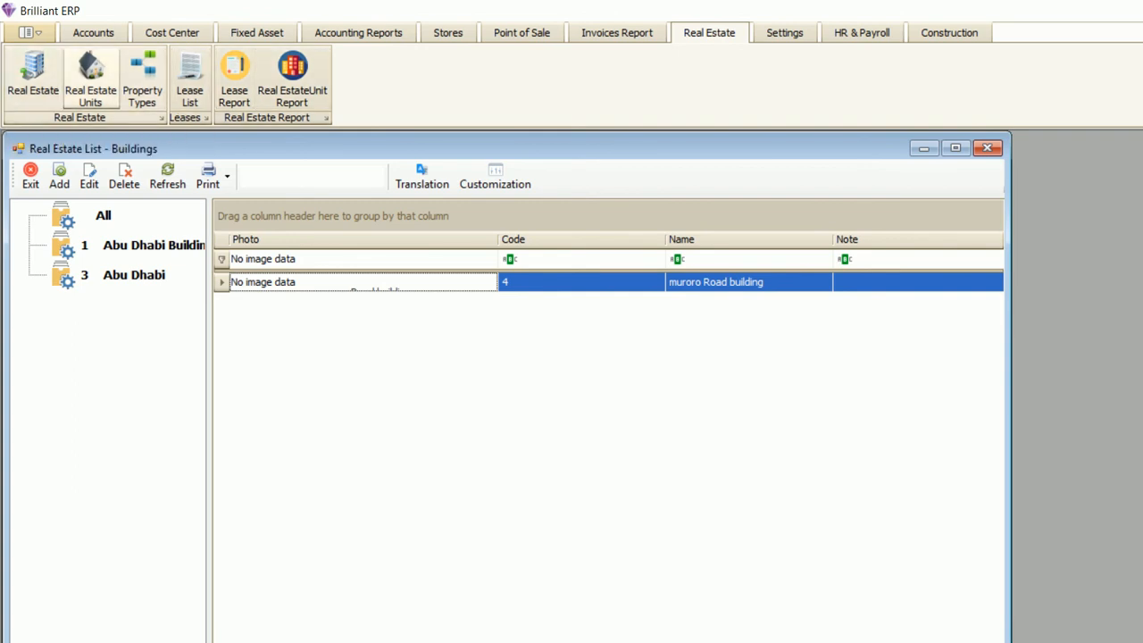
- Exit the Real Estate List – Buildings window
left_click(31, 175)
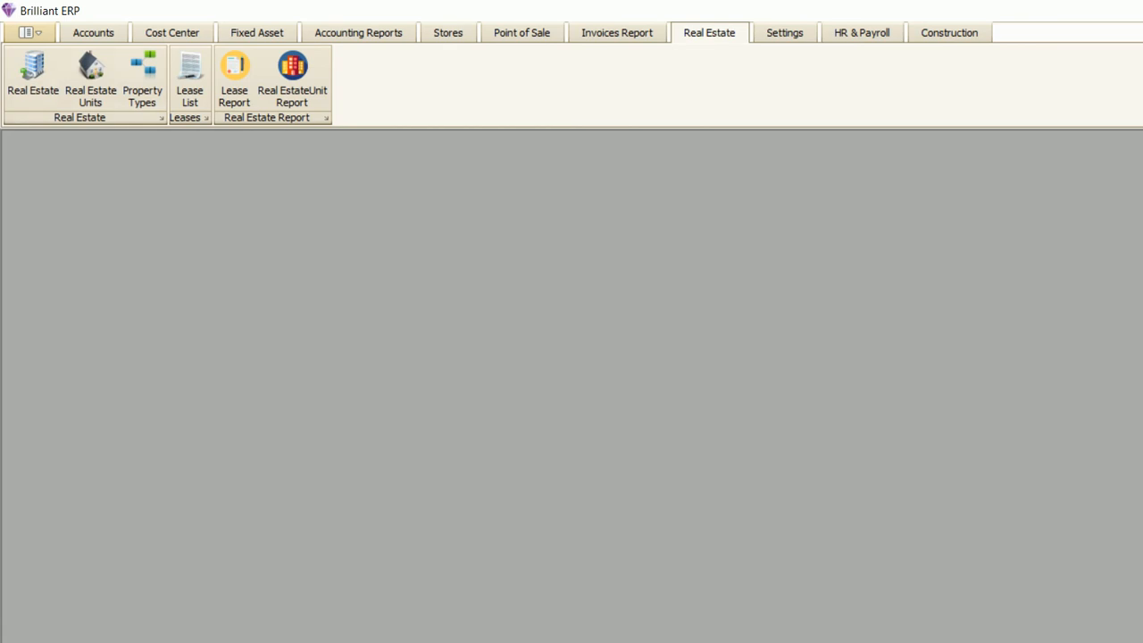
left_click(33, 76)
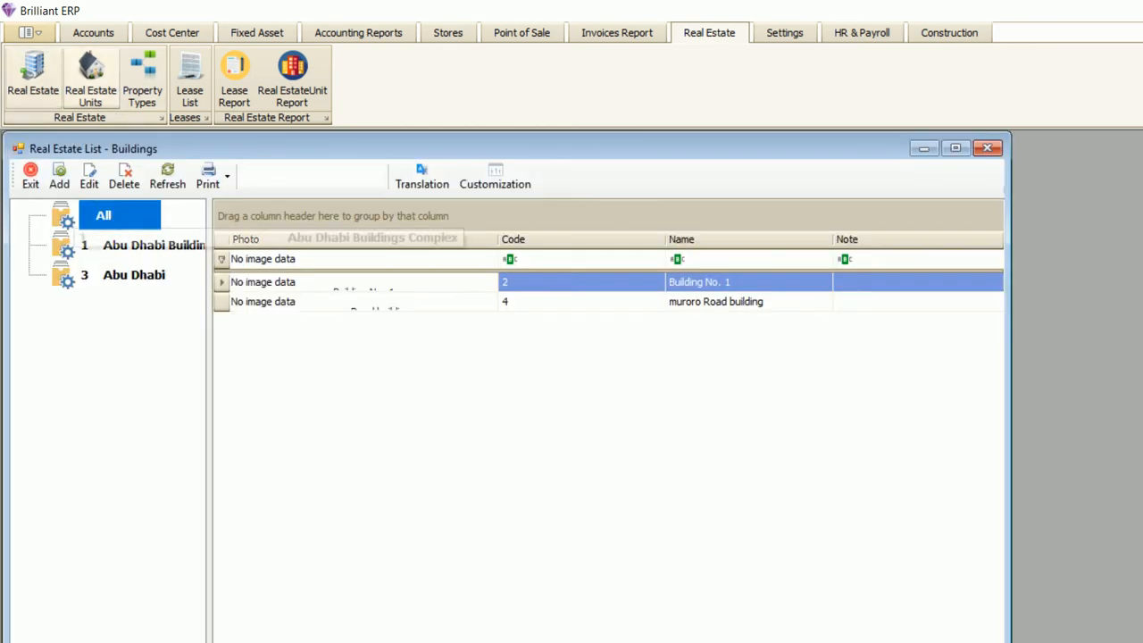
double_click(715, 302)
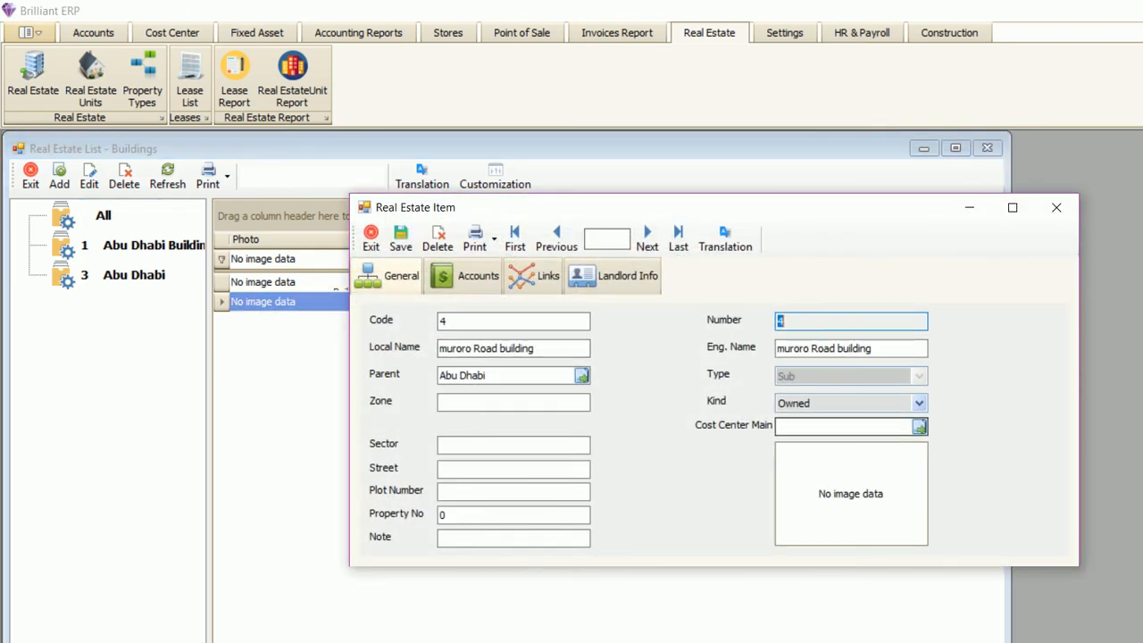
left_click(919, 403)
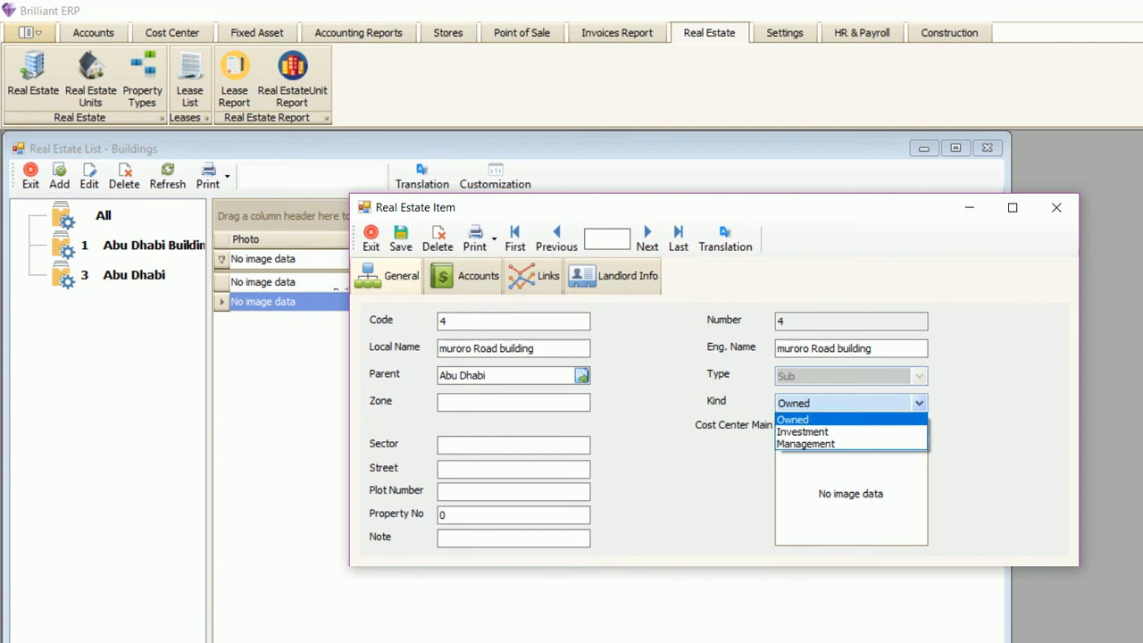
left_click(792, 418)
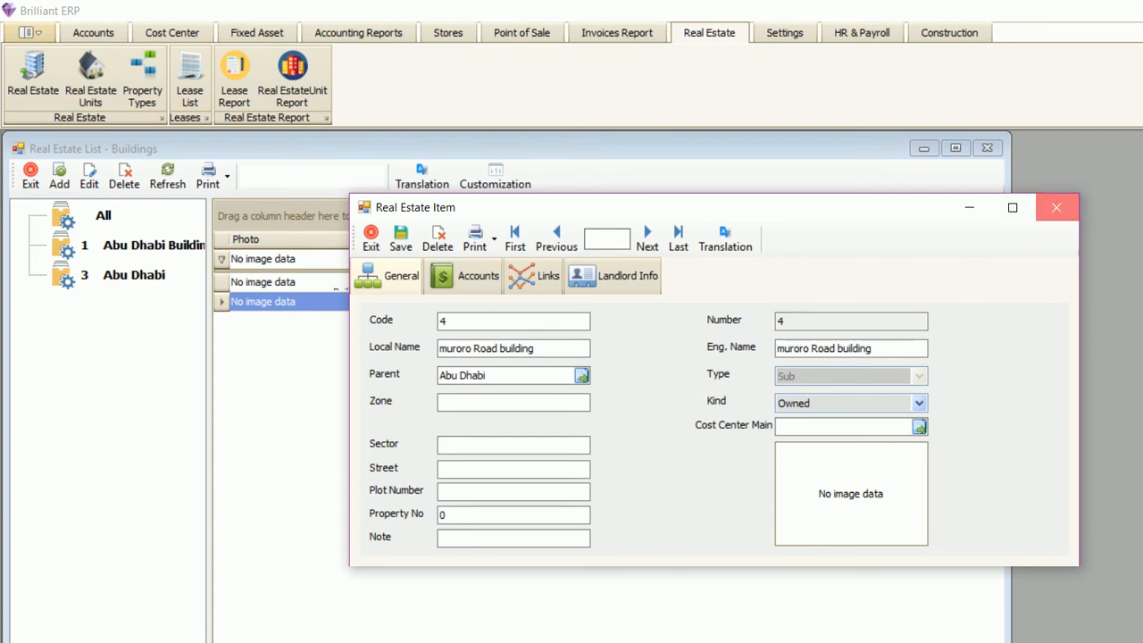
left_click(1056, 207)
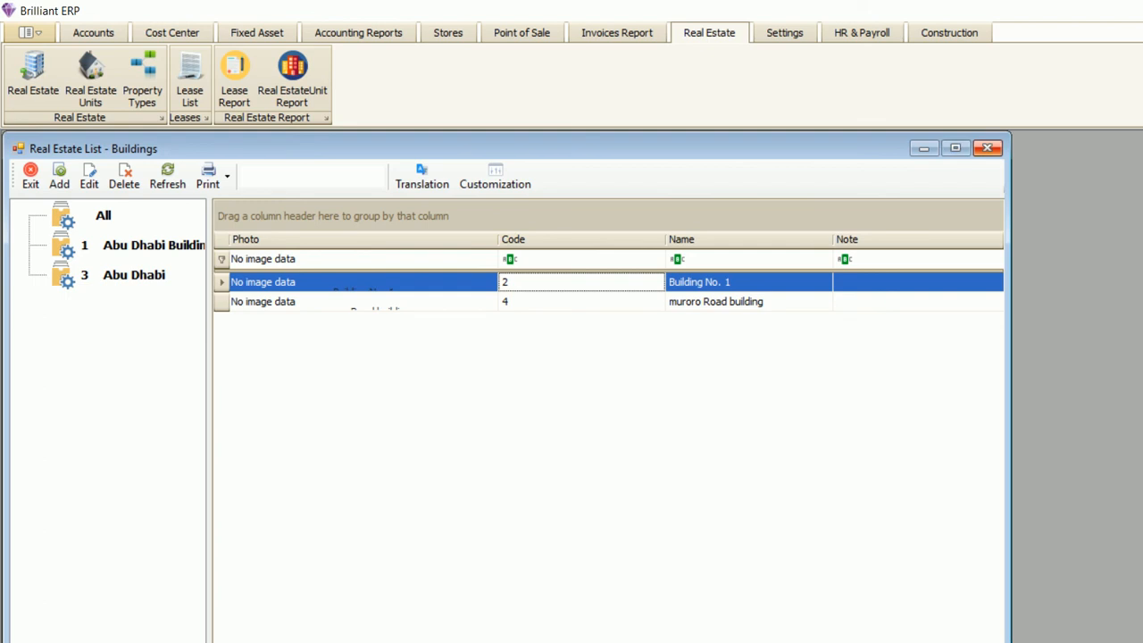
left_click(987, 148)
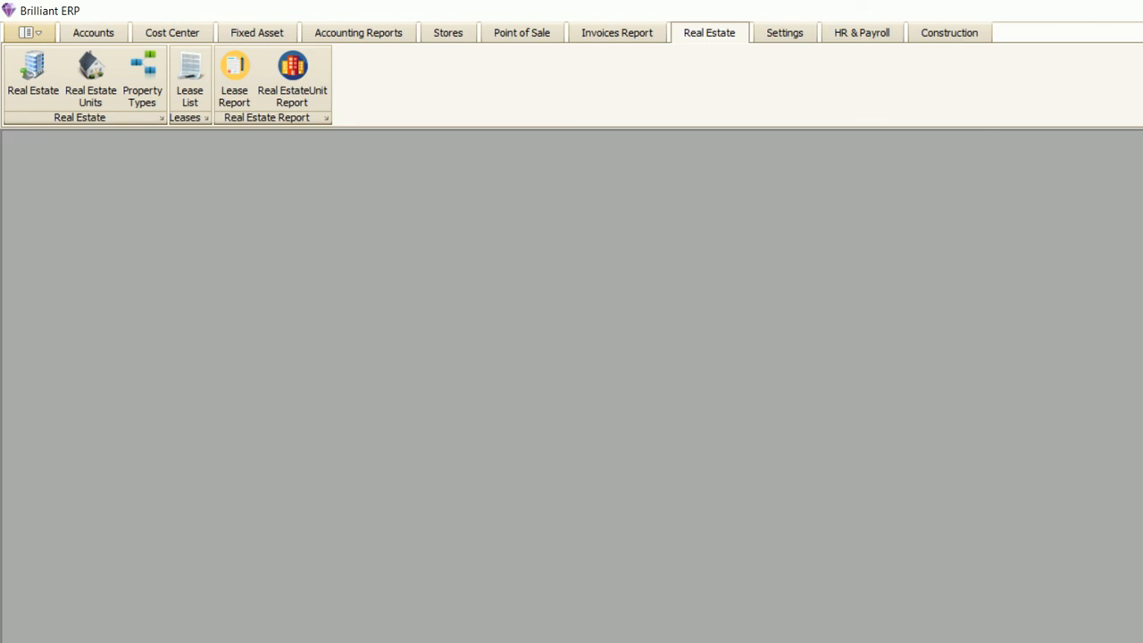
- Open the Real Estate Units overview and shrink the tiles with the zoom slider
left_click(190, 80)
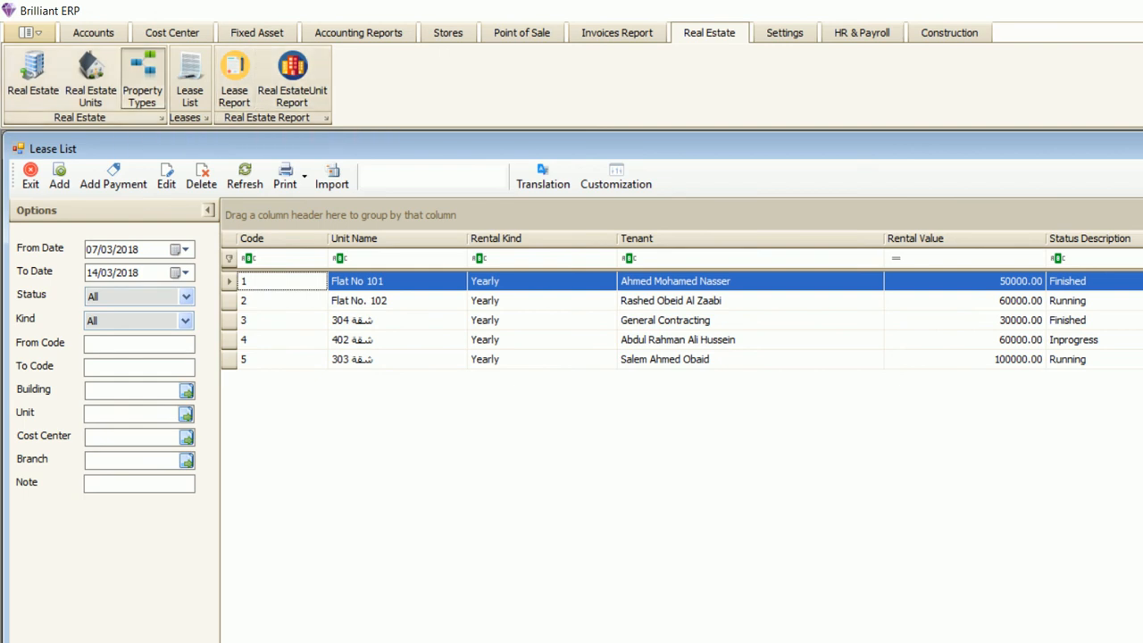
left_click(142, 76)
left_click(987, 147)
left_click(91, 76)
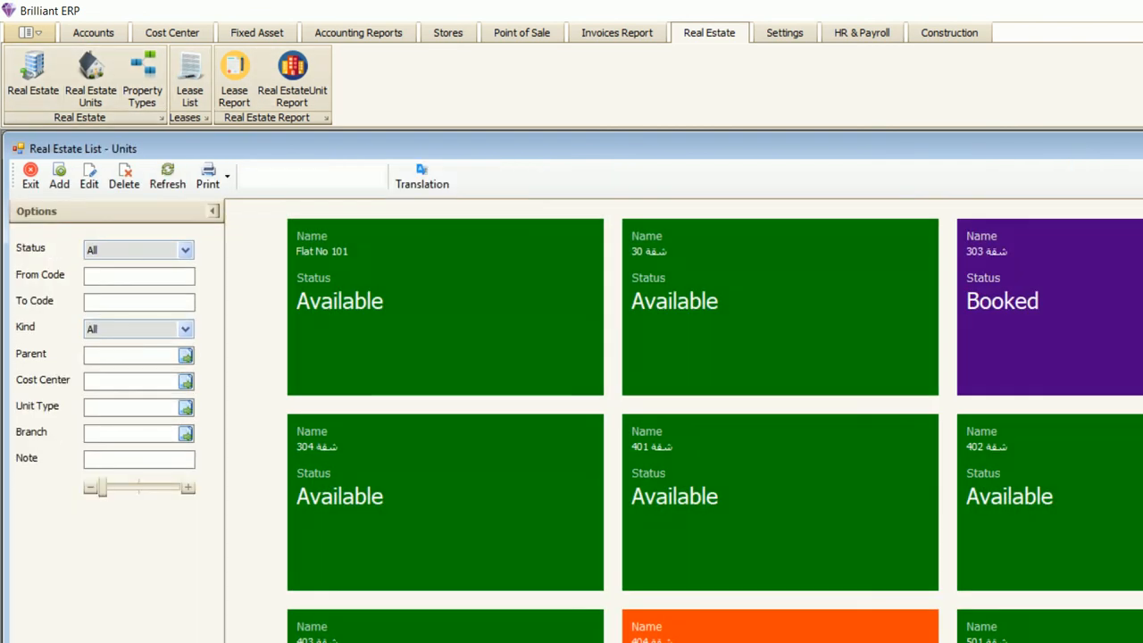
left_click_drag(101, 487, 102, 486)
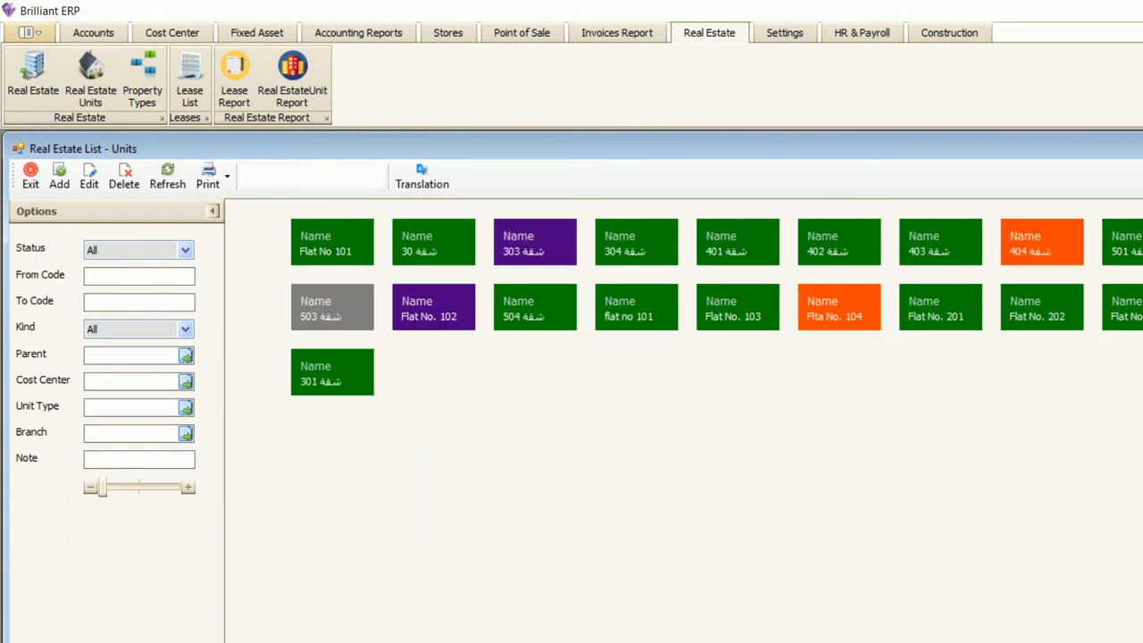
left_click(535, 242)
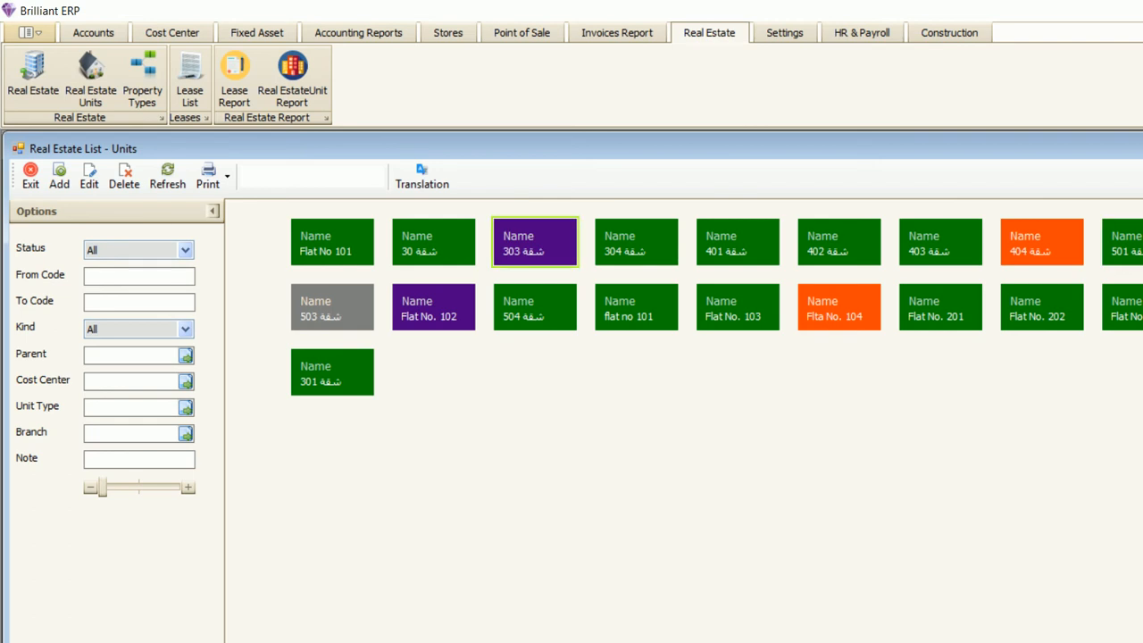
left_click(840, 307)
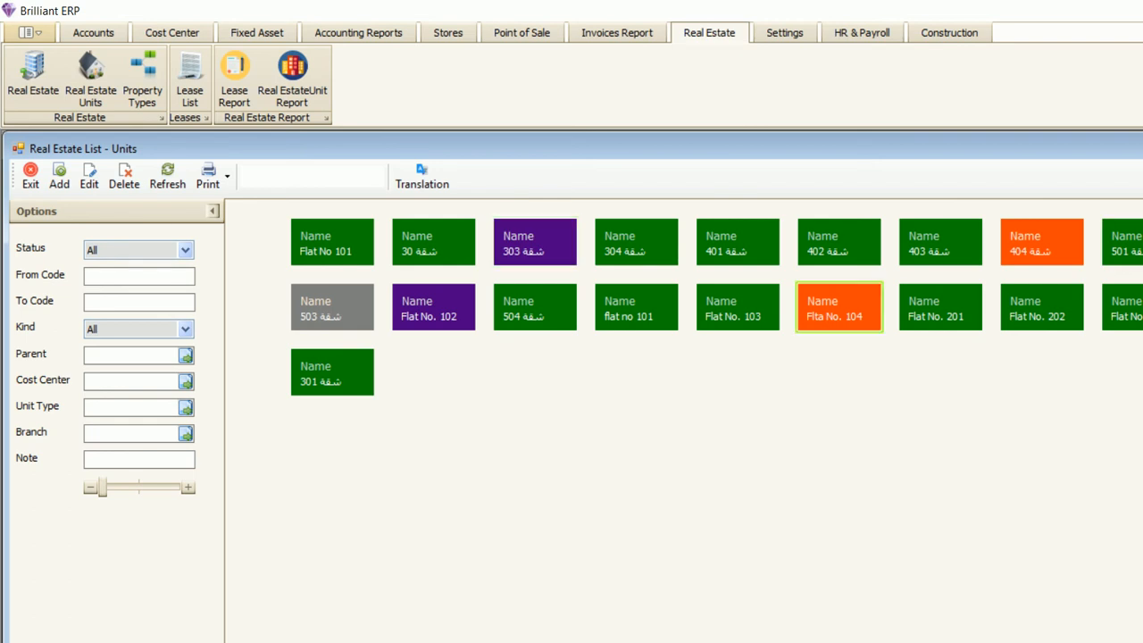
- Open and close the Flat No 204 and Flat No. 103 unit records
double_click(1141, 307)
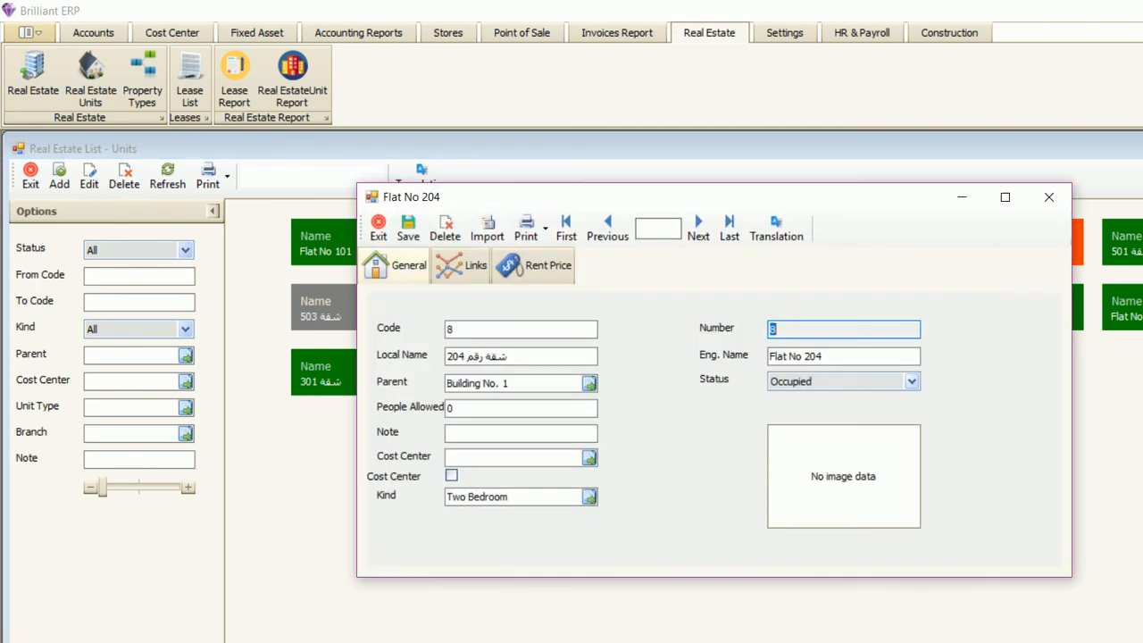
left_click(1049, 197)
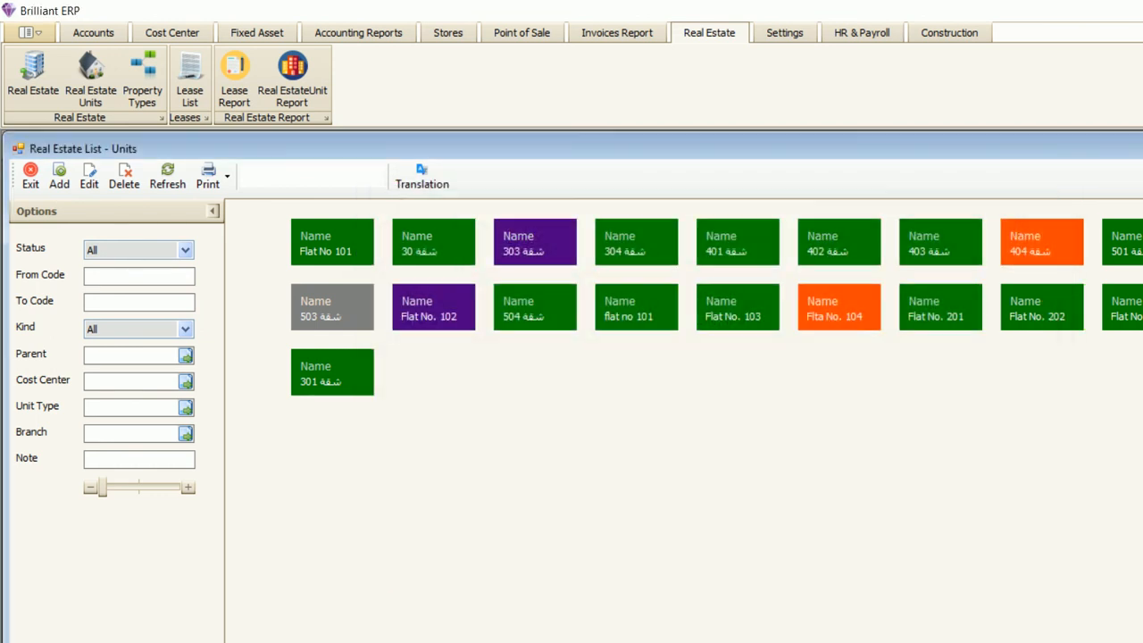
double_click(738, 307)
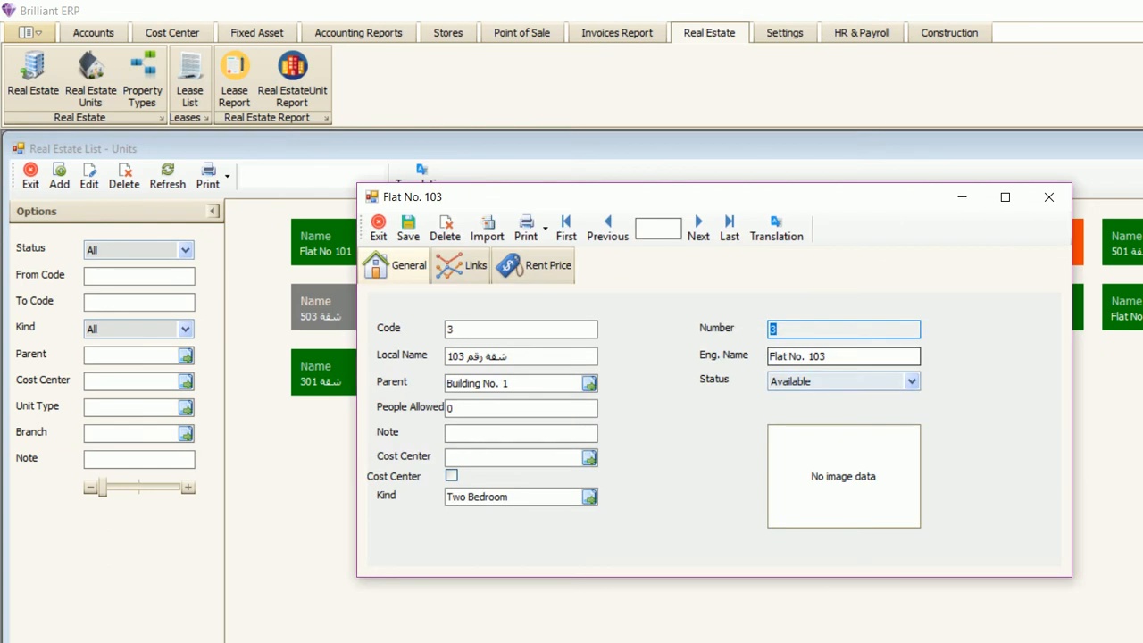
left_click(1049, 196)
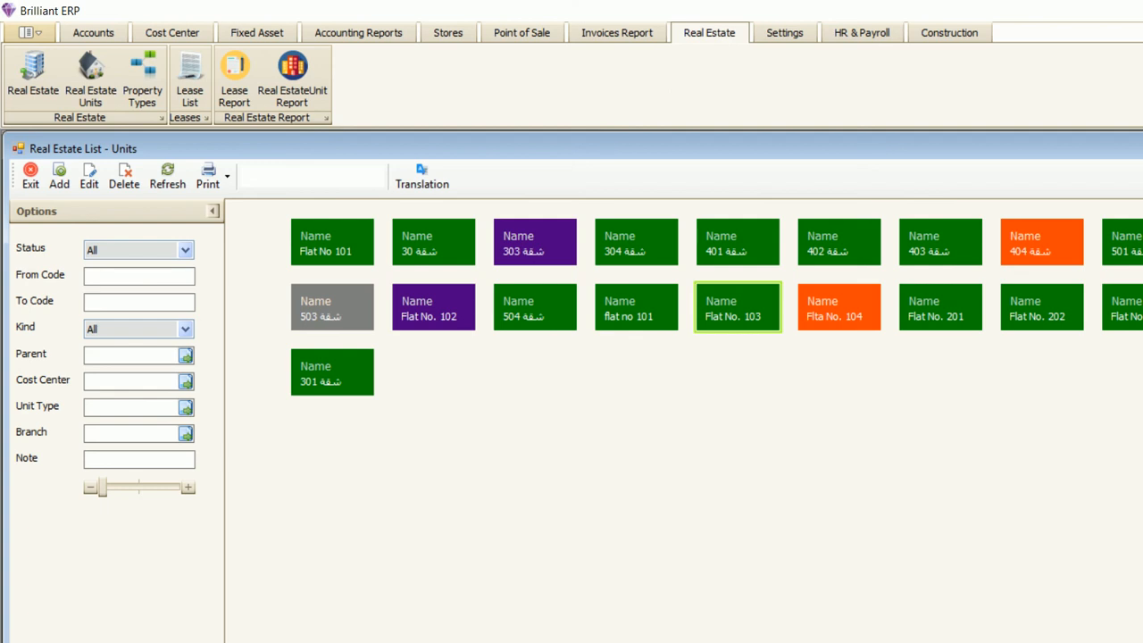
- Enlarge the unit tiles with the zoom slider so each unit's status shows
left_click(187, 486)
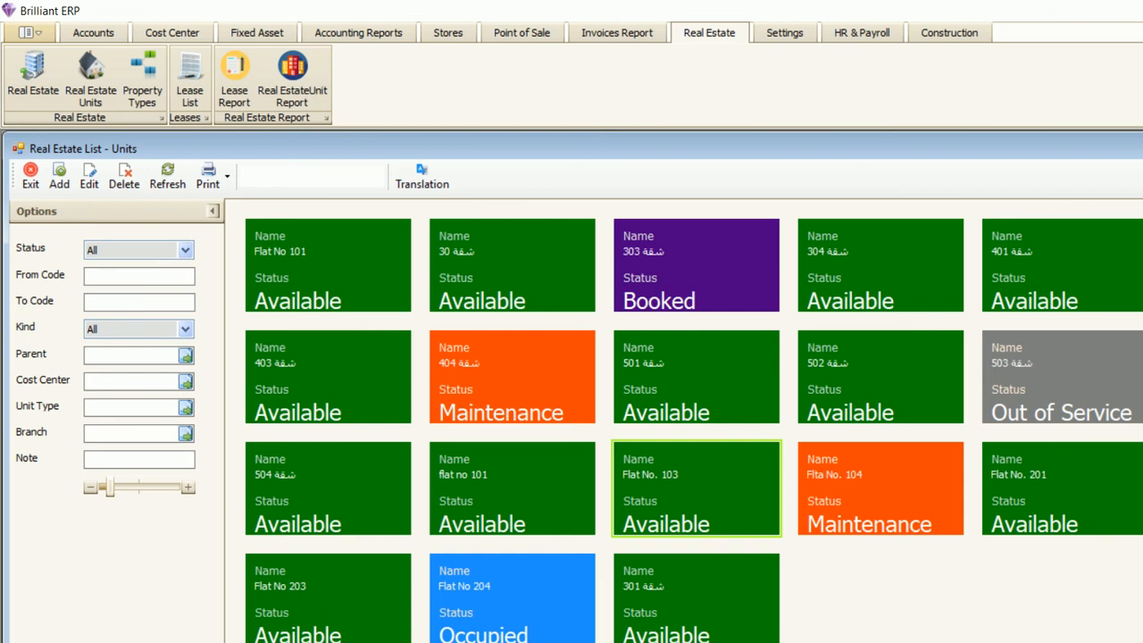
left_click(90, 488)
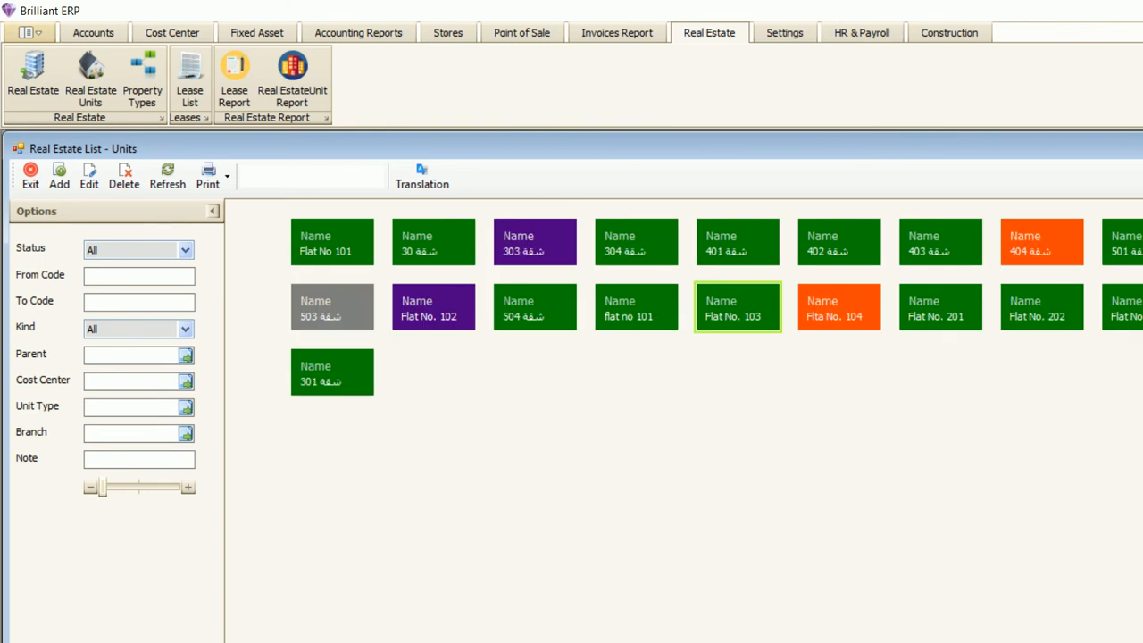
left_click(188, 488)
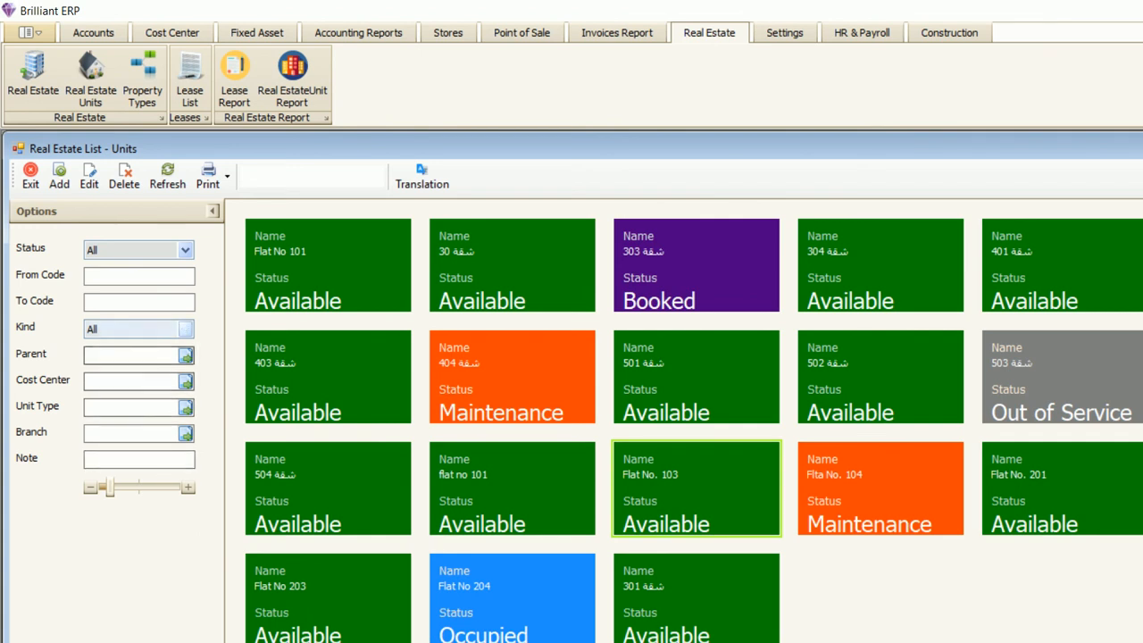
- Filter the units by Available, Booked and Occupied status in turn, then back to All
left_click(138, 250)
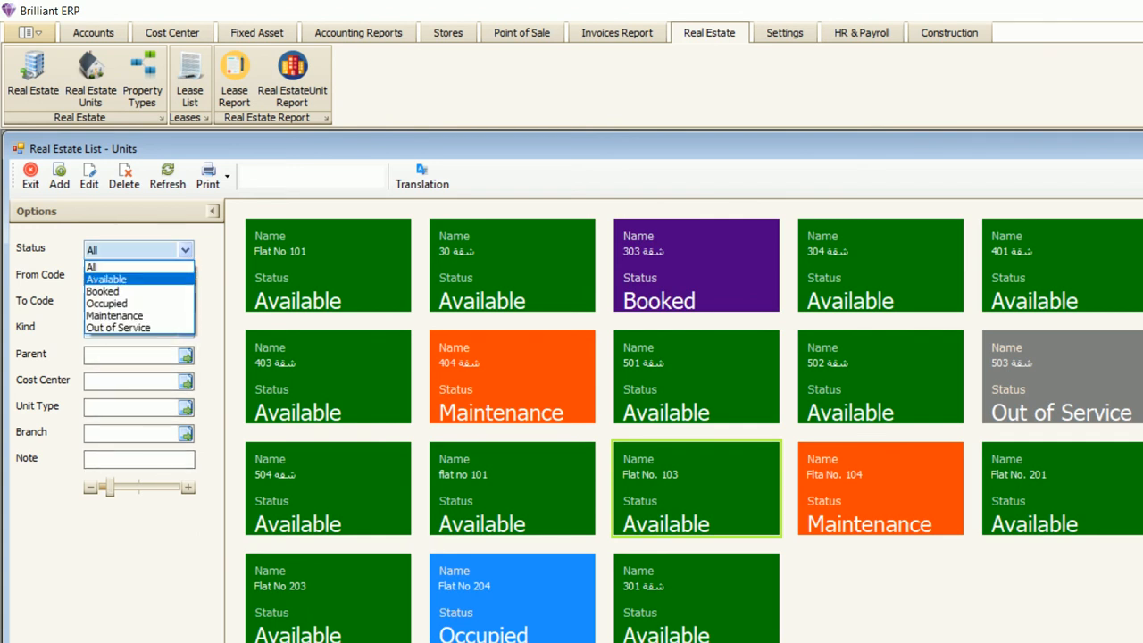
left_click(111, 276)
left_click(167, 176)
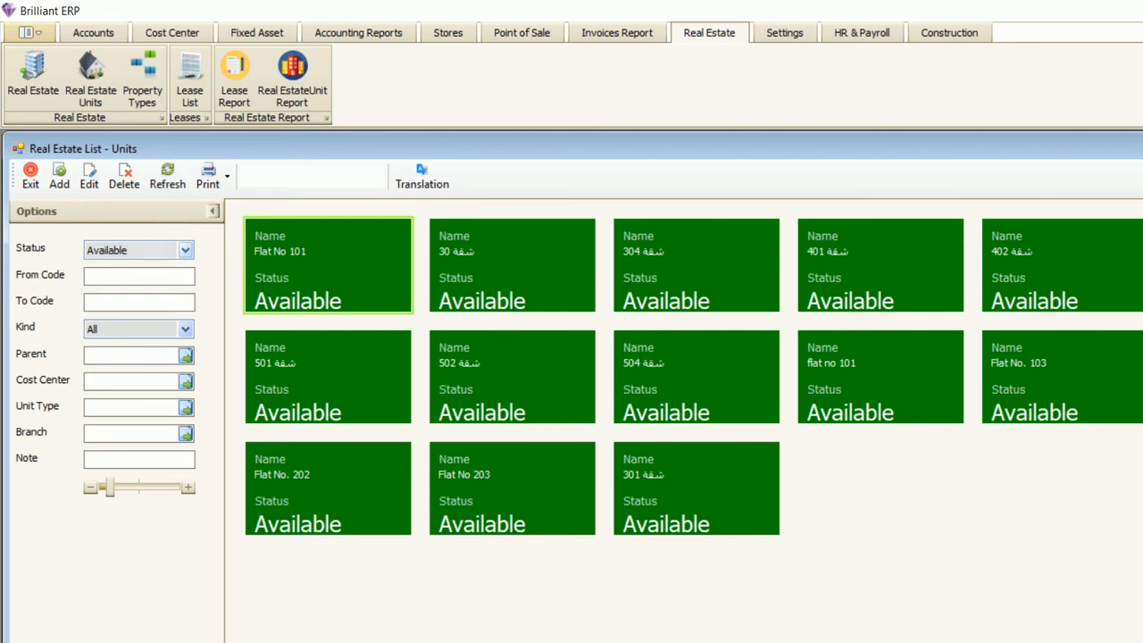
left_click(139, 250)
left_click(103, 291)
left_click(167, 176)
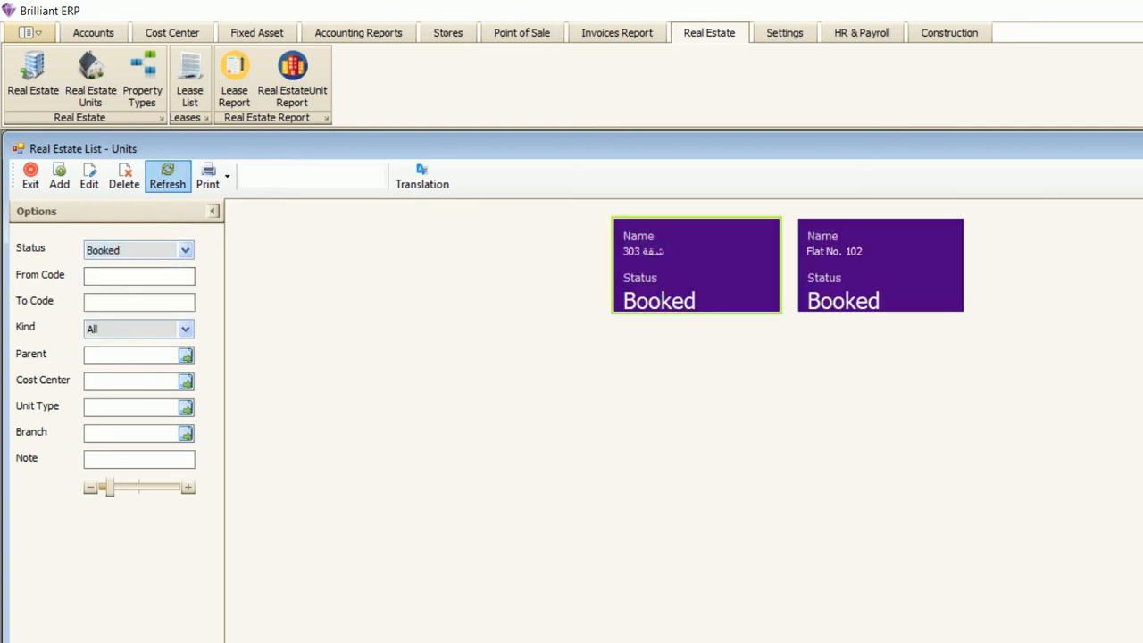
left_click(139, 250)
left_click(106, 303)
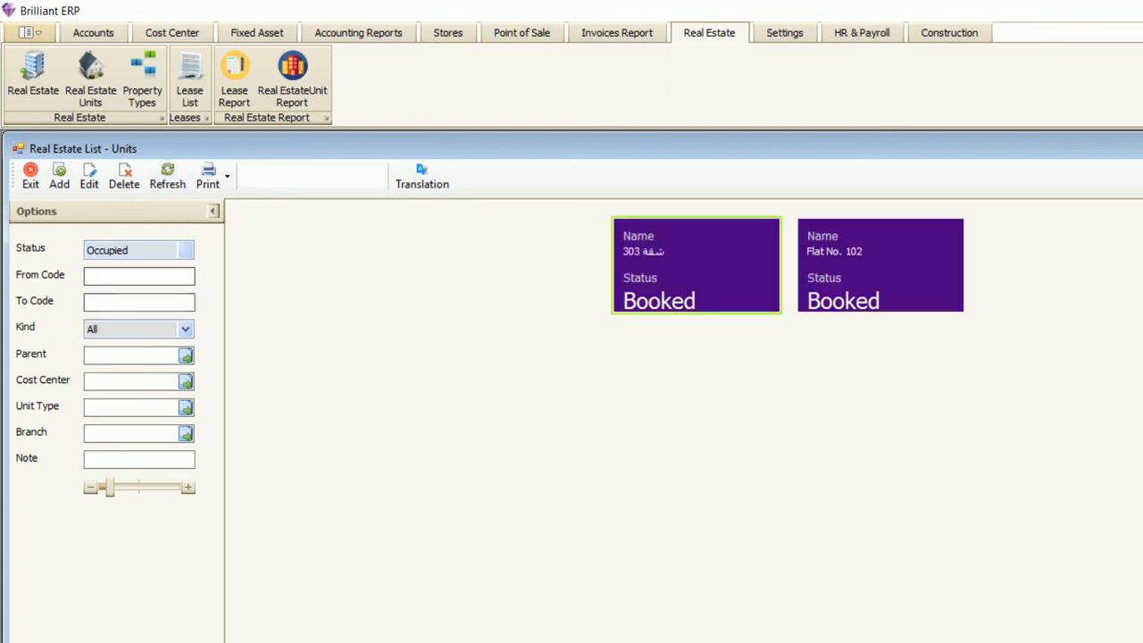
left_click(167, 176)
left_click(138, 250)
left_click(103, 262)
left_click(167, 176)
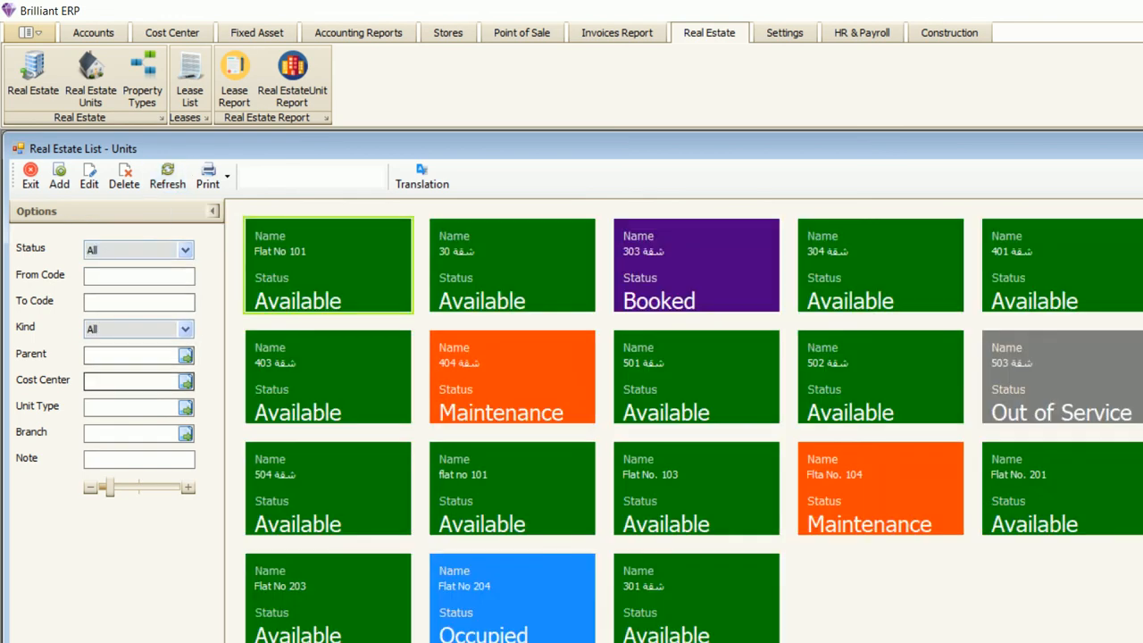
- Leave the Kind filter on All and dismiss the Unit Type list without choosing
left_click(142, 329)
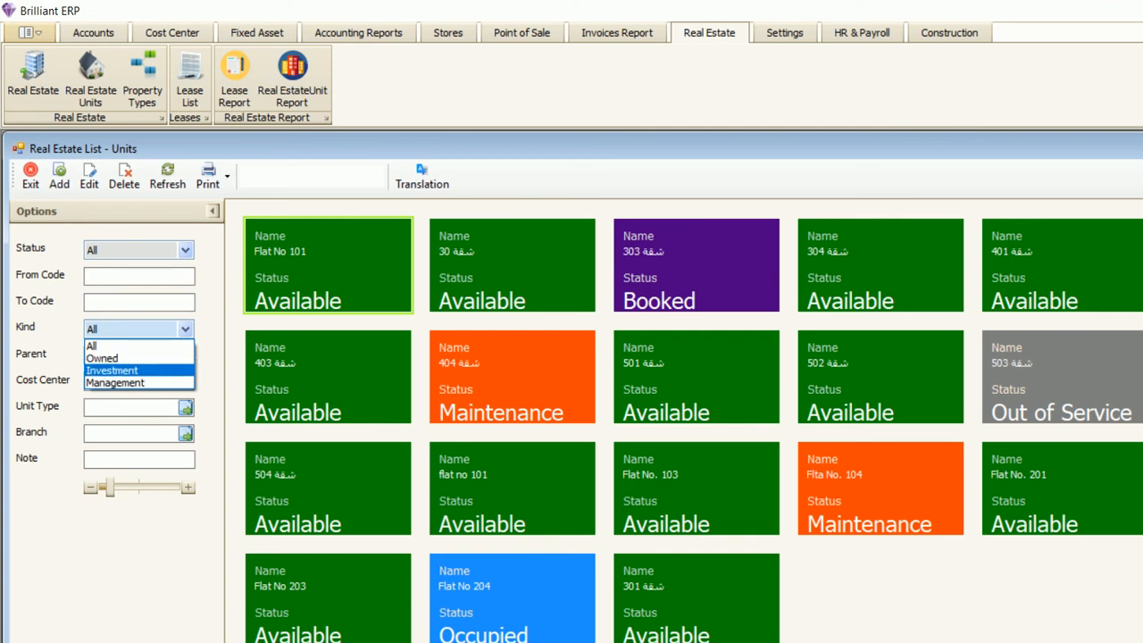
left_click(103, 345)
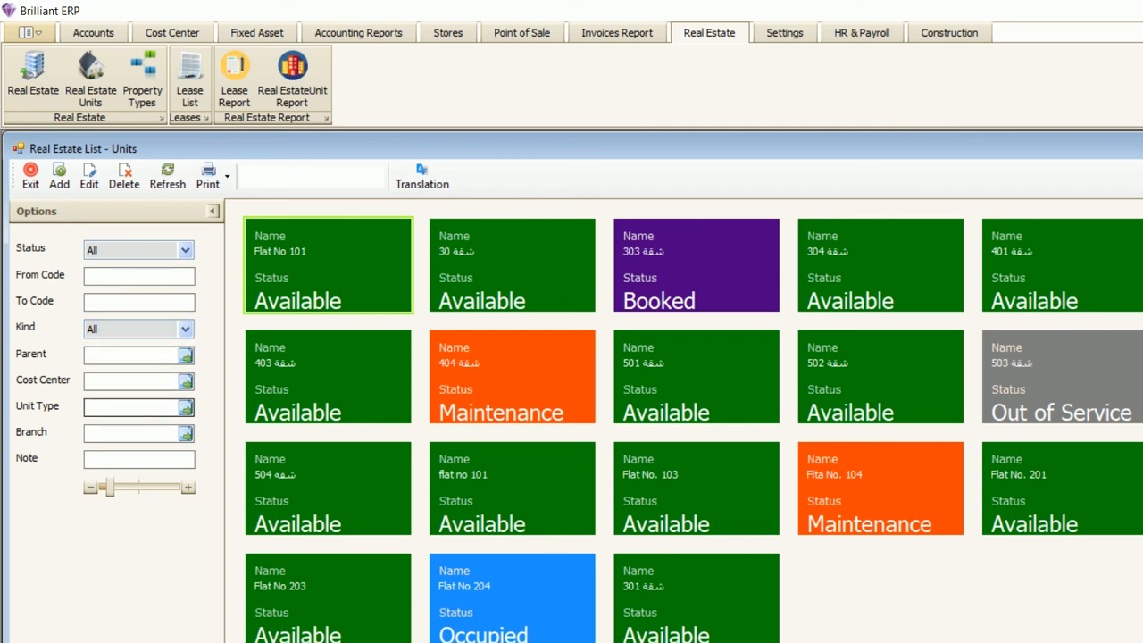
left_click(185, 406)
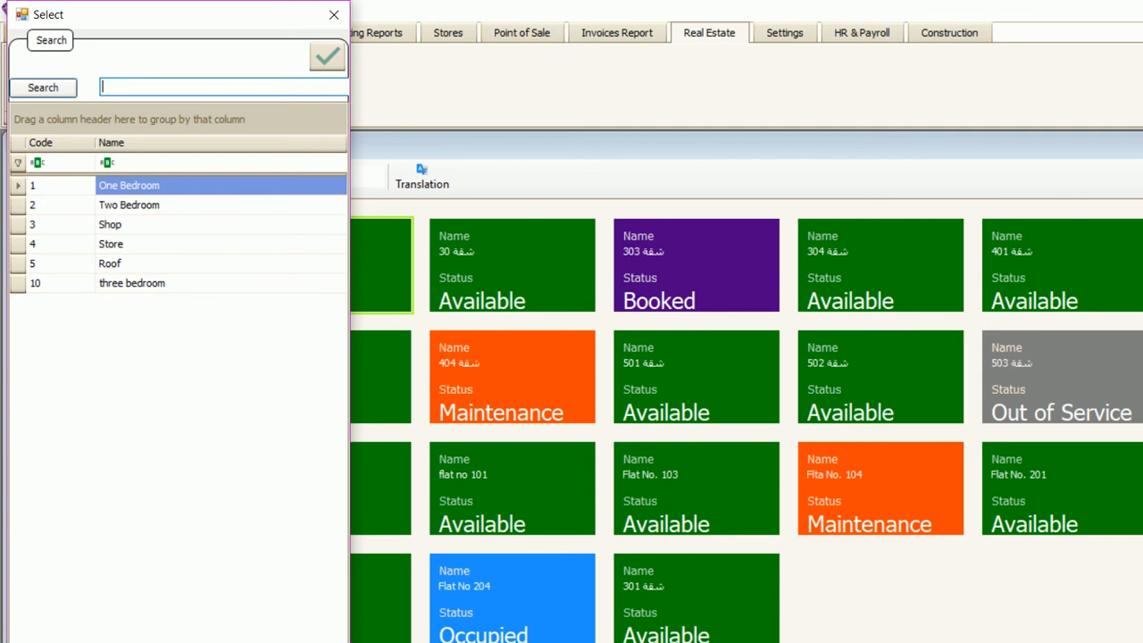
left_click(334, 14)
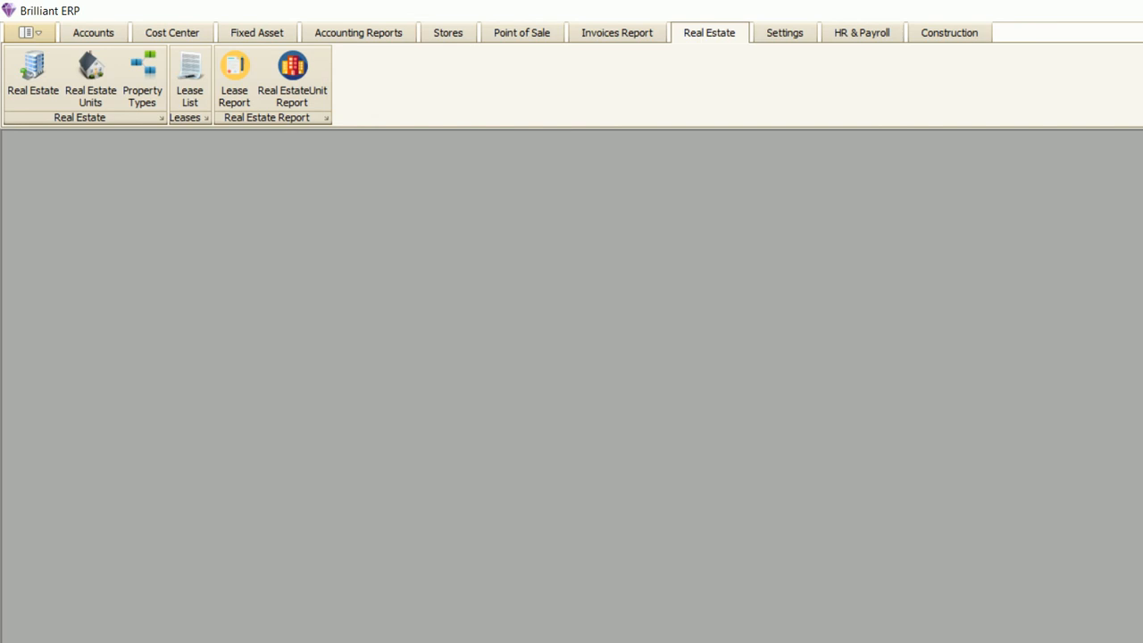
- Start a new lease, try unit 101 in Property Unit, then clear it to list all units
left_click(189, 81)
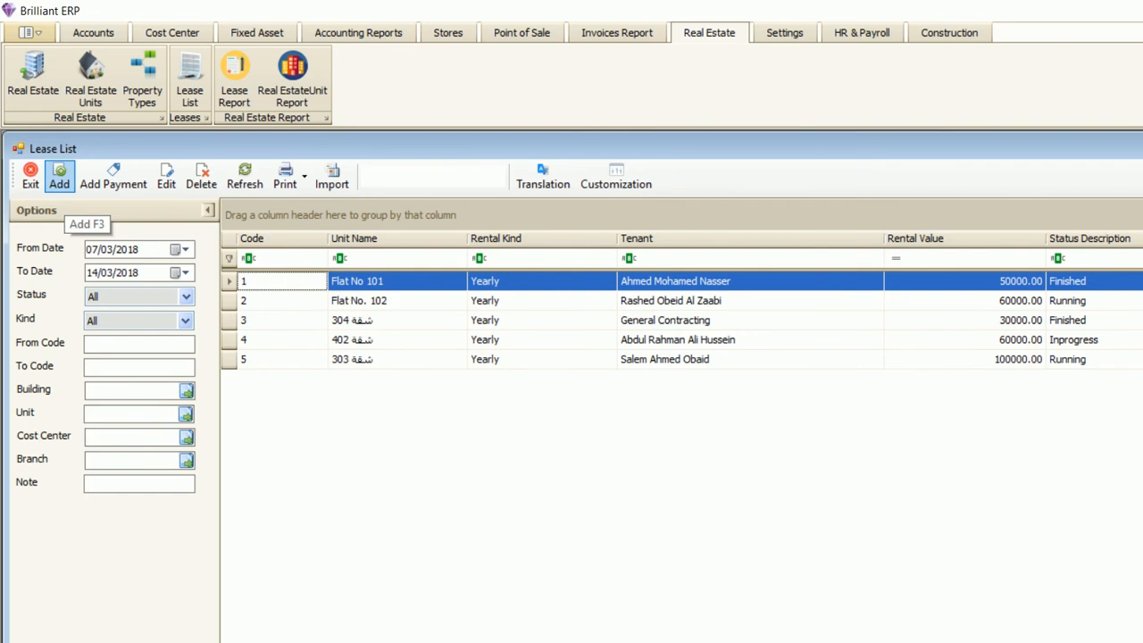
left_click(59, 177)
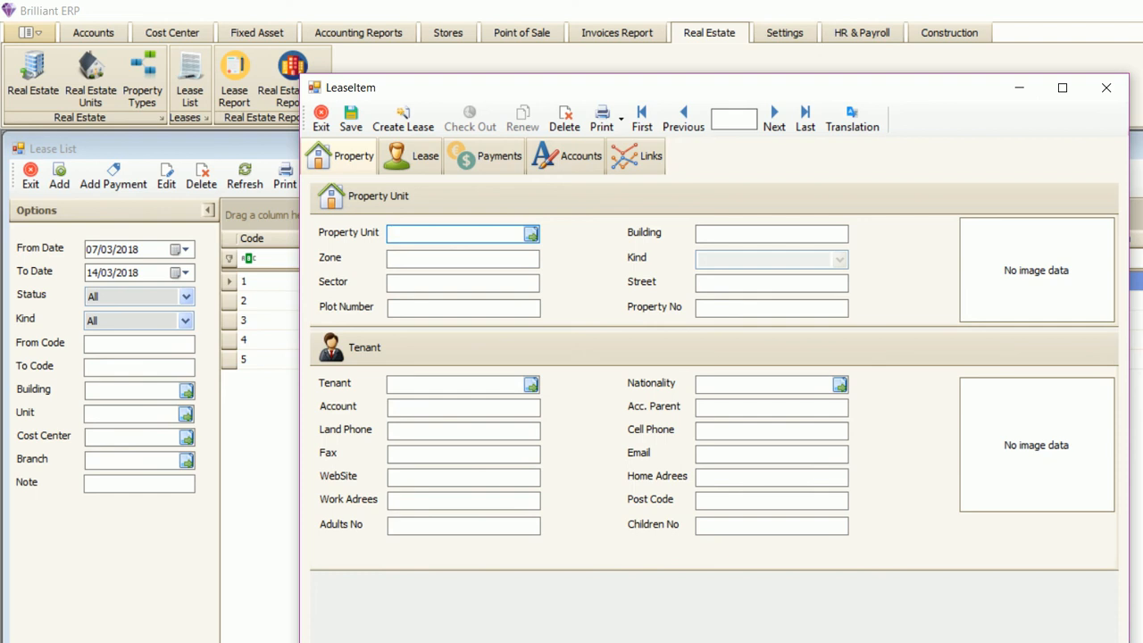
type("101")
key("Return")
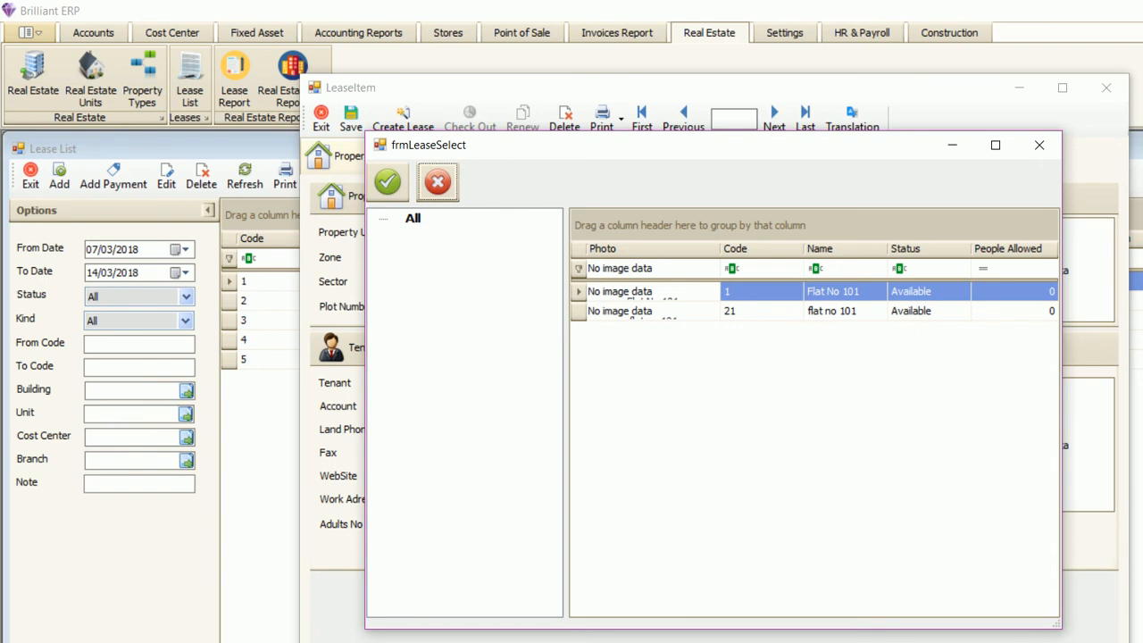
left_click(845, 312)
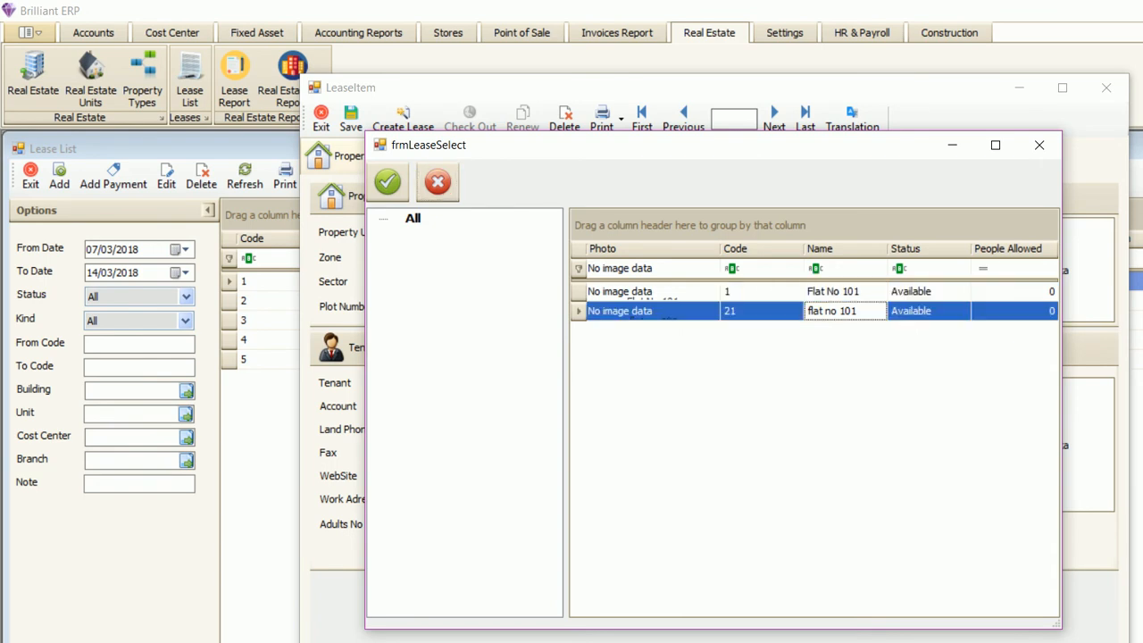
left_click(844, 292)
left_click(1040, 144)
double_click(399, 234)
key("BackSpace")
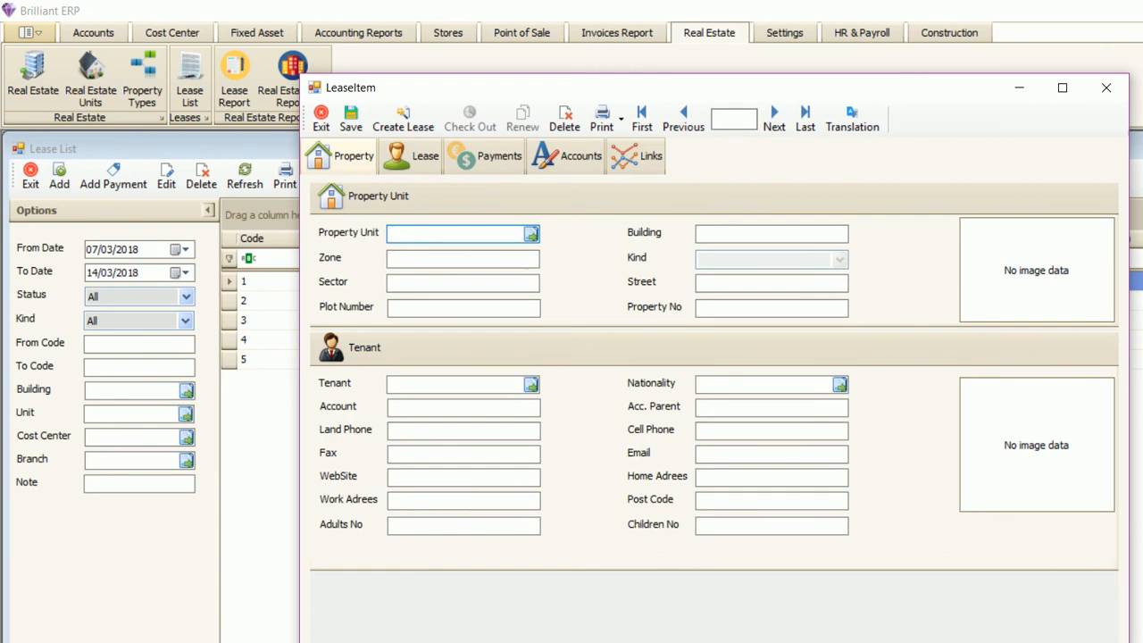
key("Return")
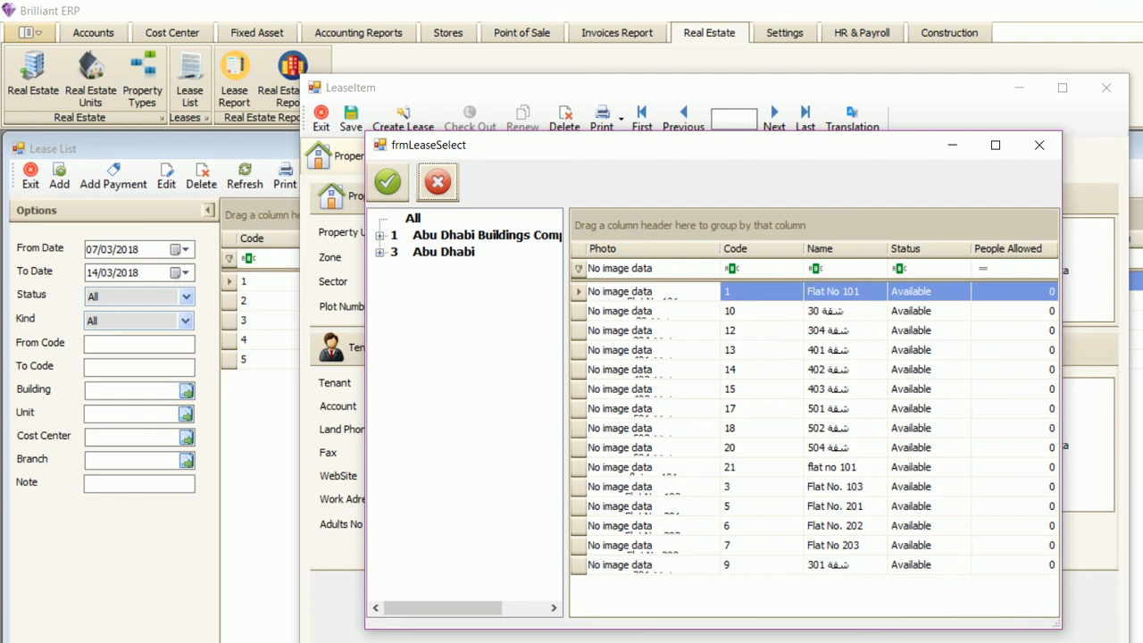
- Pick Flat No 203 from Building No. 1 as the leased unit and bring up the tenant list
left_click(464, 235)
left_click(447, 252)
left_click(464, 235)
left_click(380, 235)
left_click(469, 252)
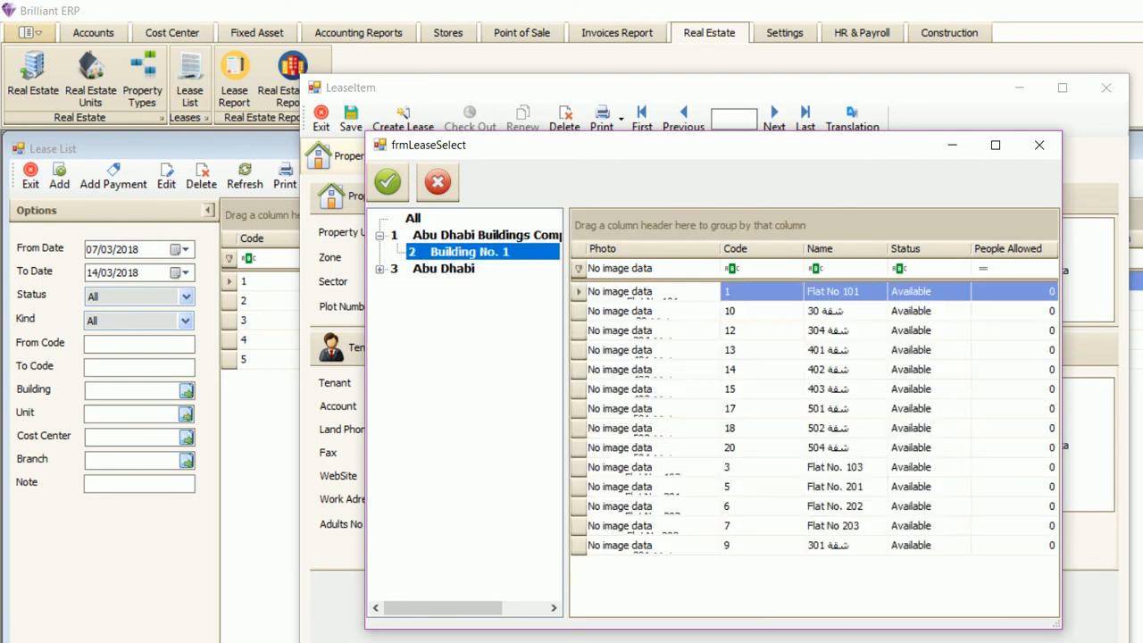
double_click(446, 268)
left_click(482, 285)
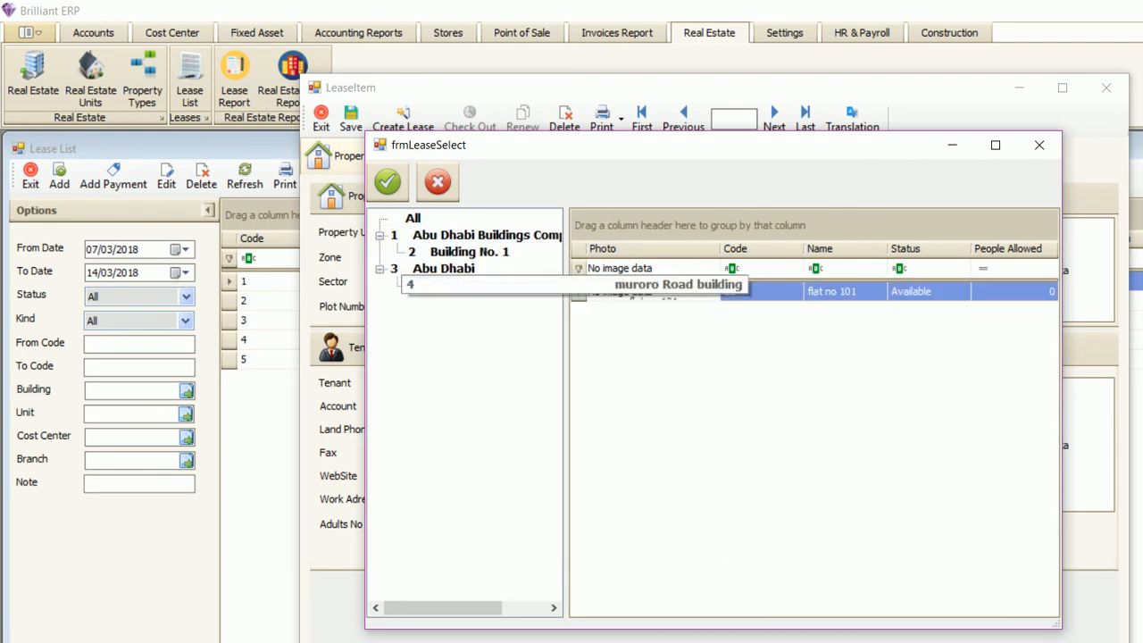
left_click(469, 252)
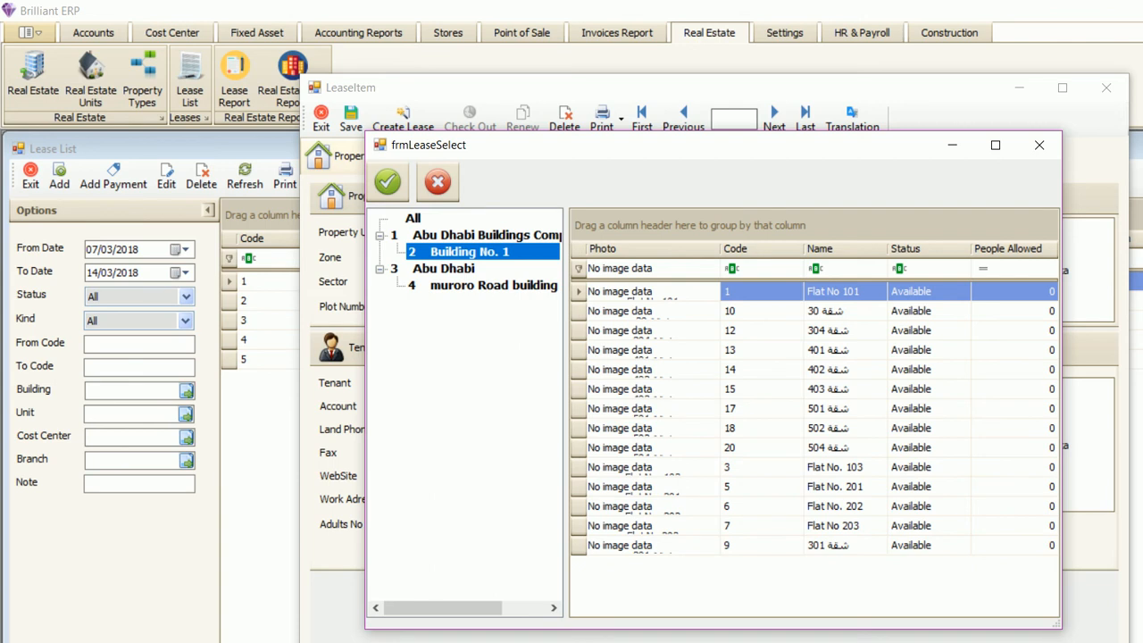
double_click(820, 526)
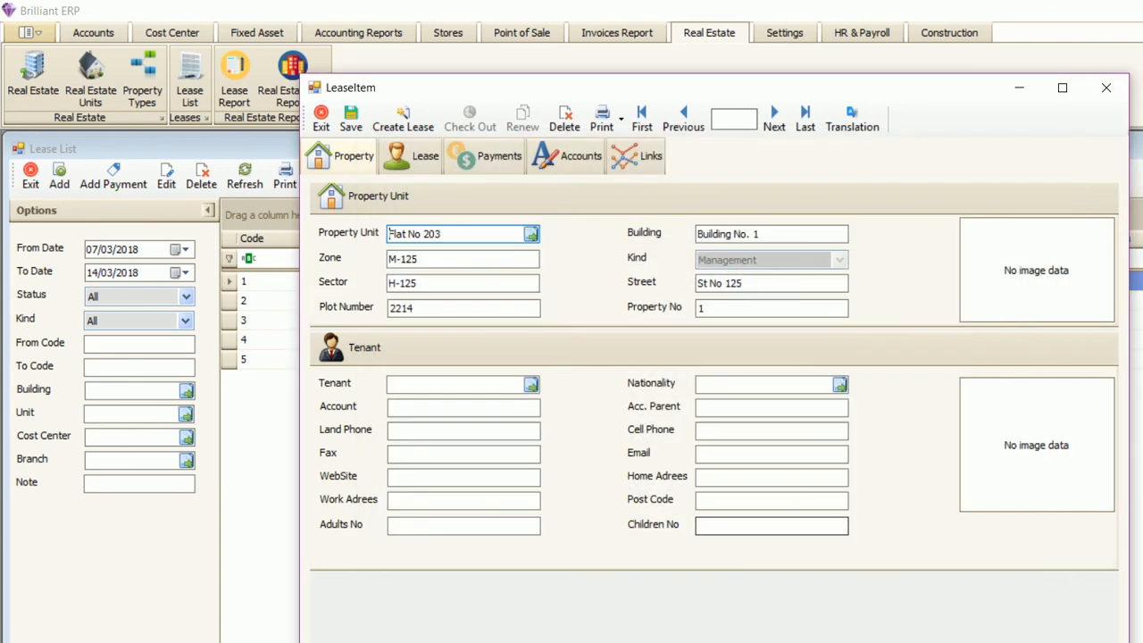
left_click_drag(429, 259, 400, 283)
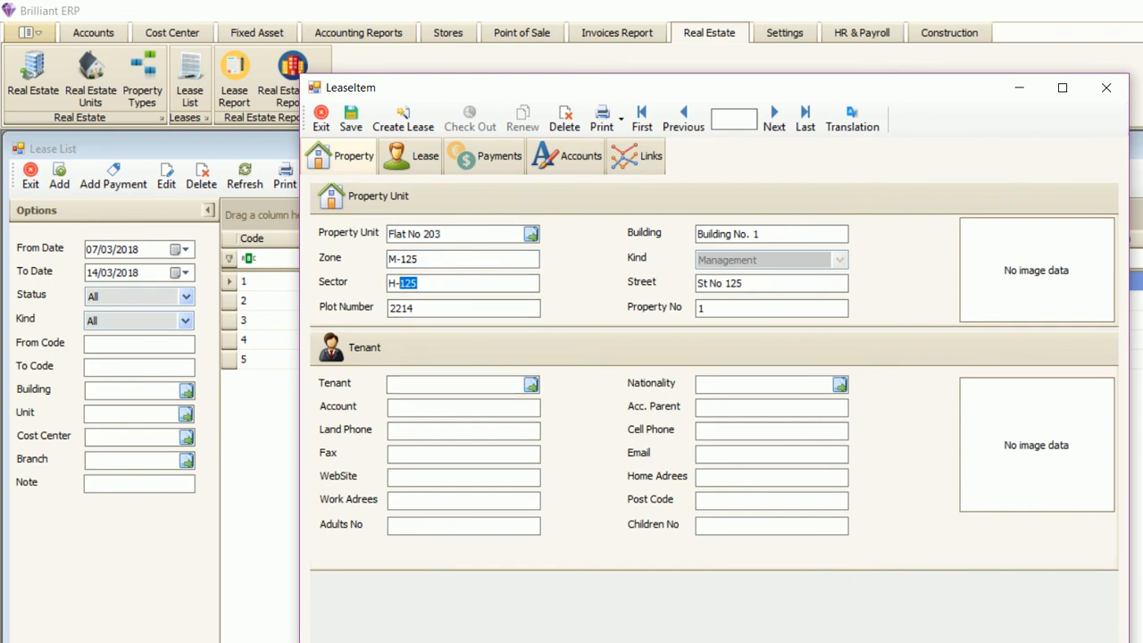
left_click(532, 384)
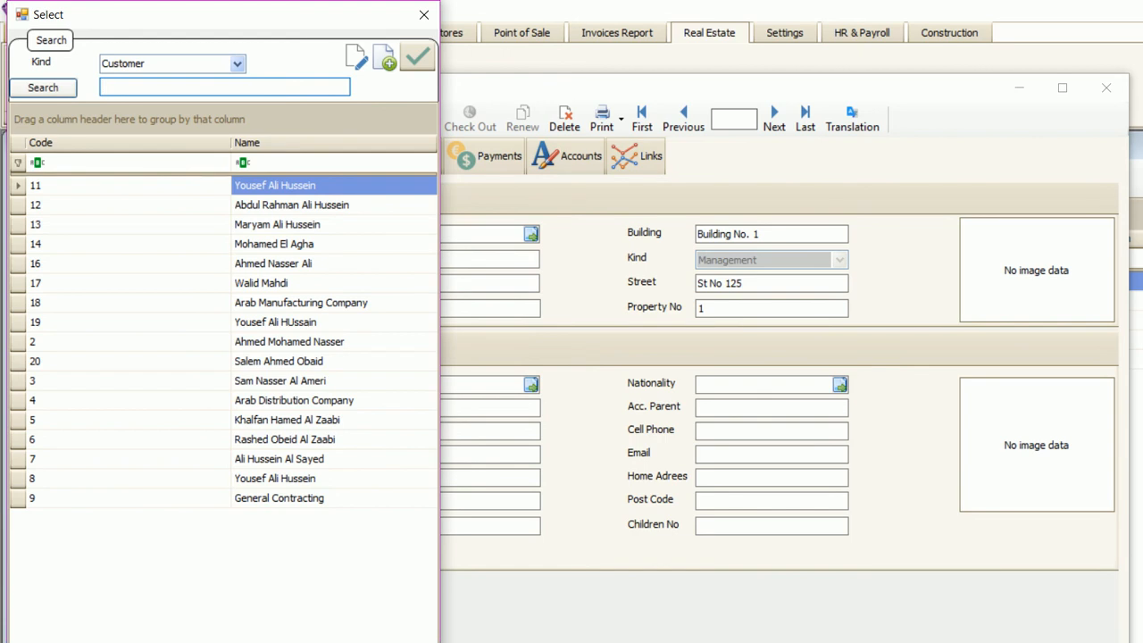
- Search customers for the tenant's name, clear the search, and create new customer 21
type("ali hu")
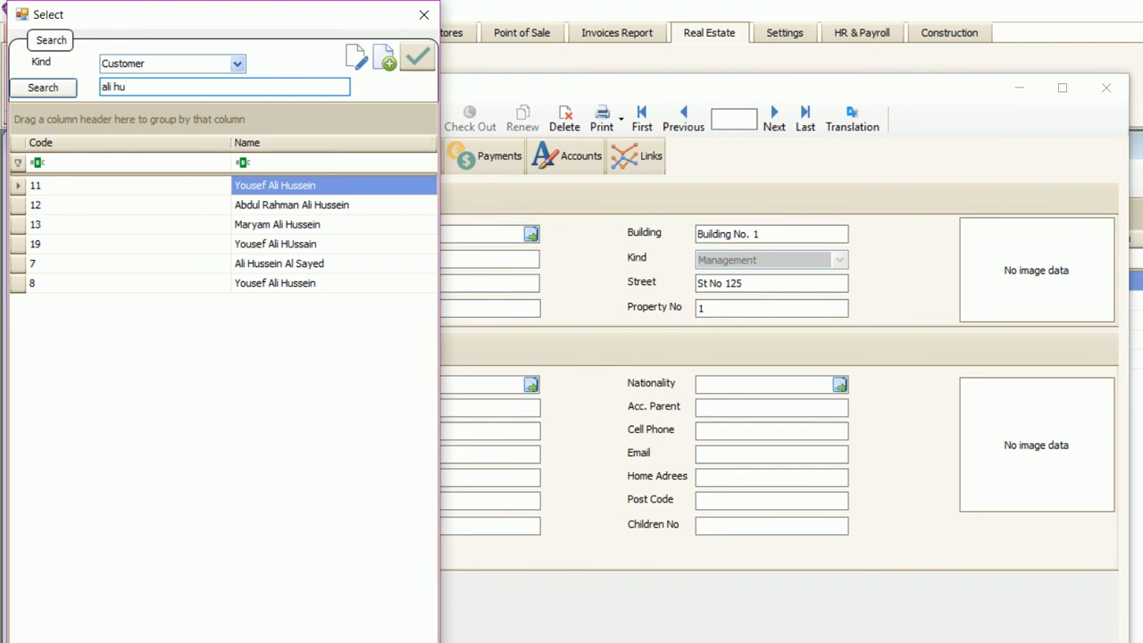
key("ctrl+a")
key("BackSpace")
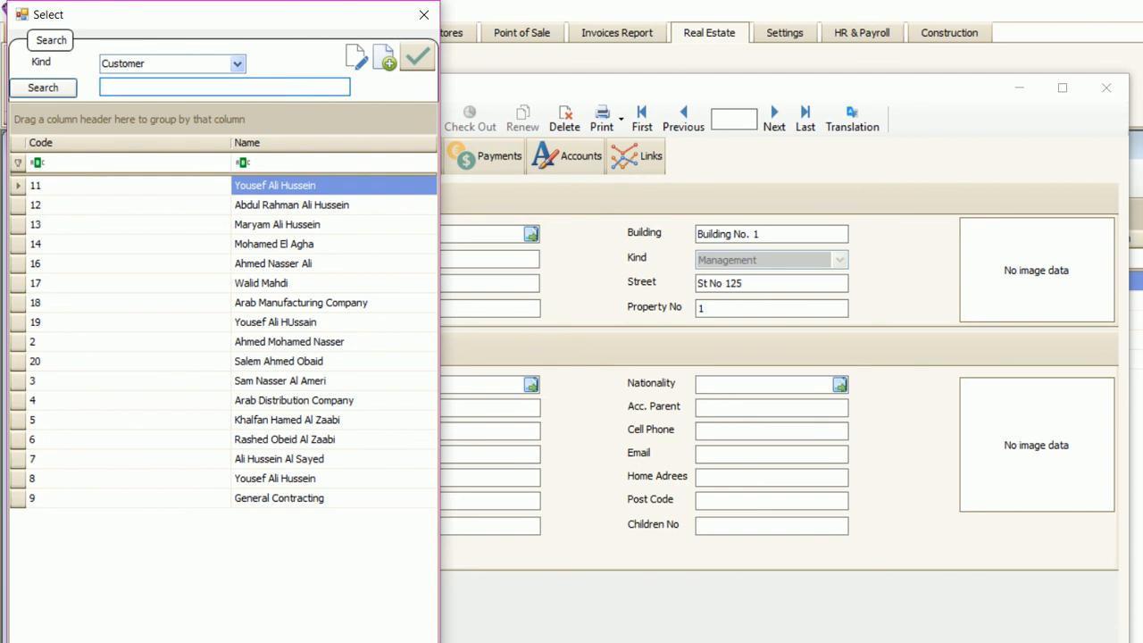
left_click(385, 58)
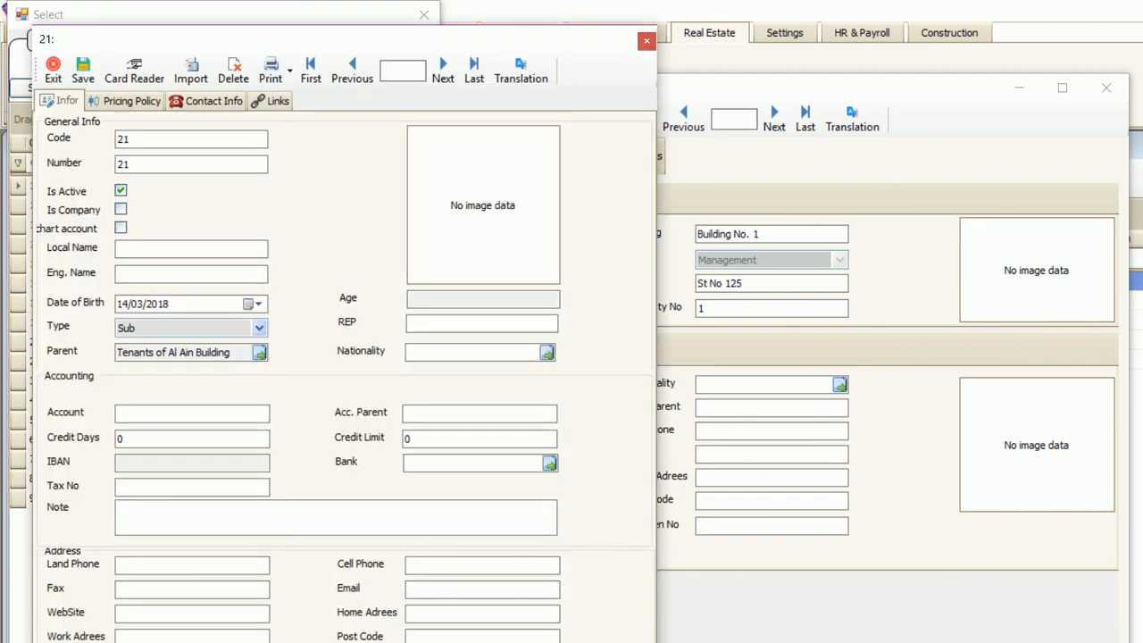
- Reposition the customer form and enter the tenant's full name as the English name
double_click(319, 39)
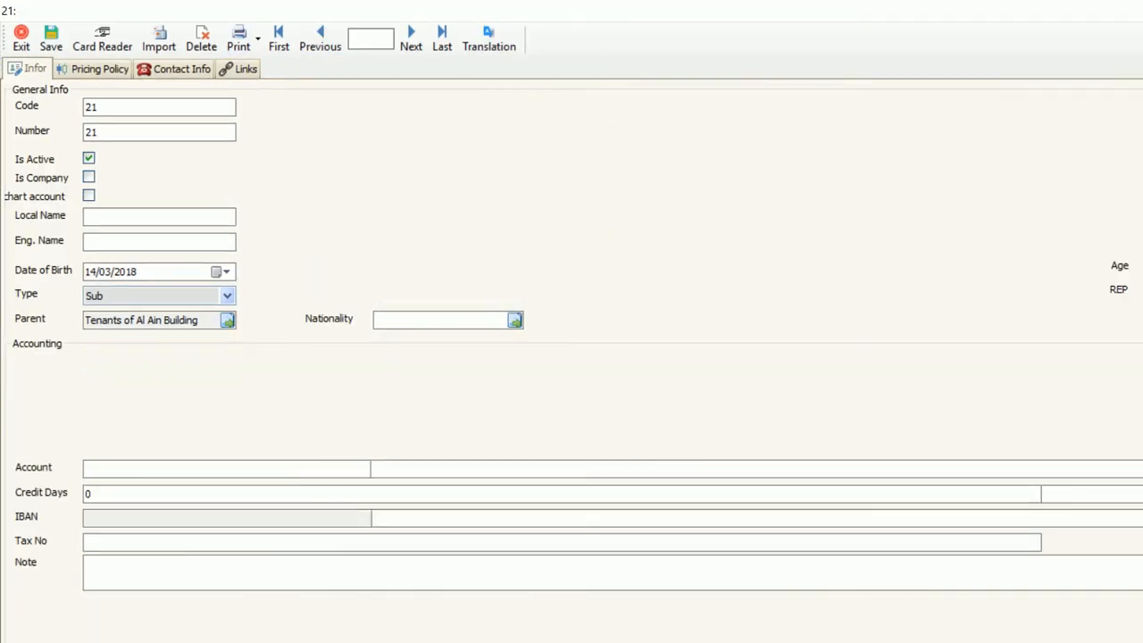
double_click(319, 10)
left_click_drag(319, 38, 698, 49)
left_click(862, 215)
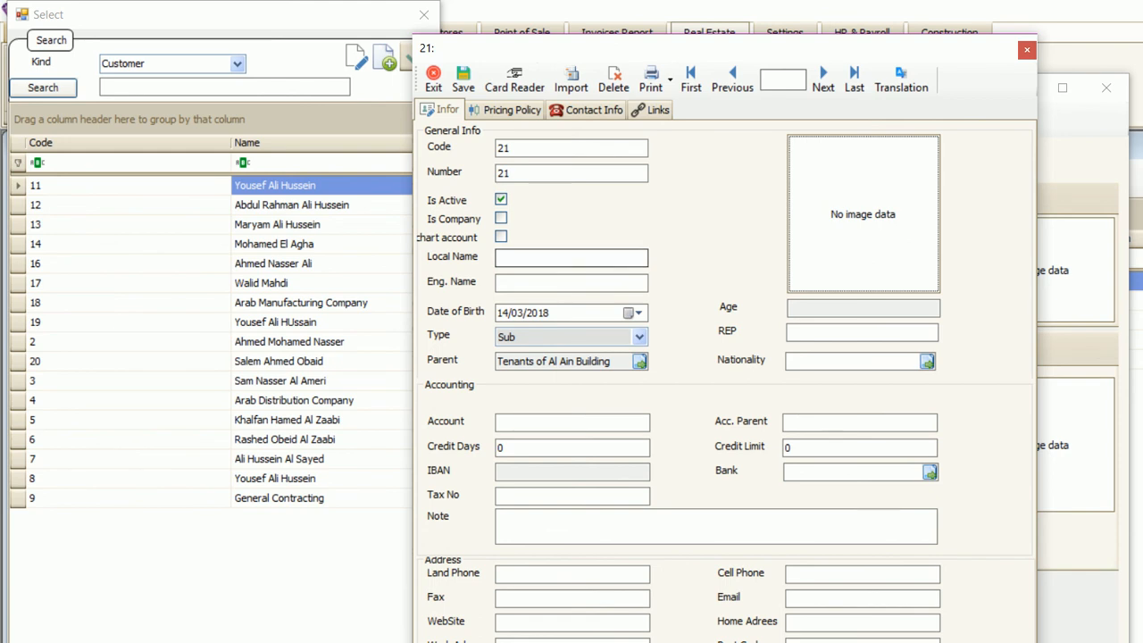
left_click(572, 258)
left_click(571, 284)
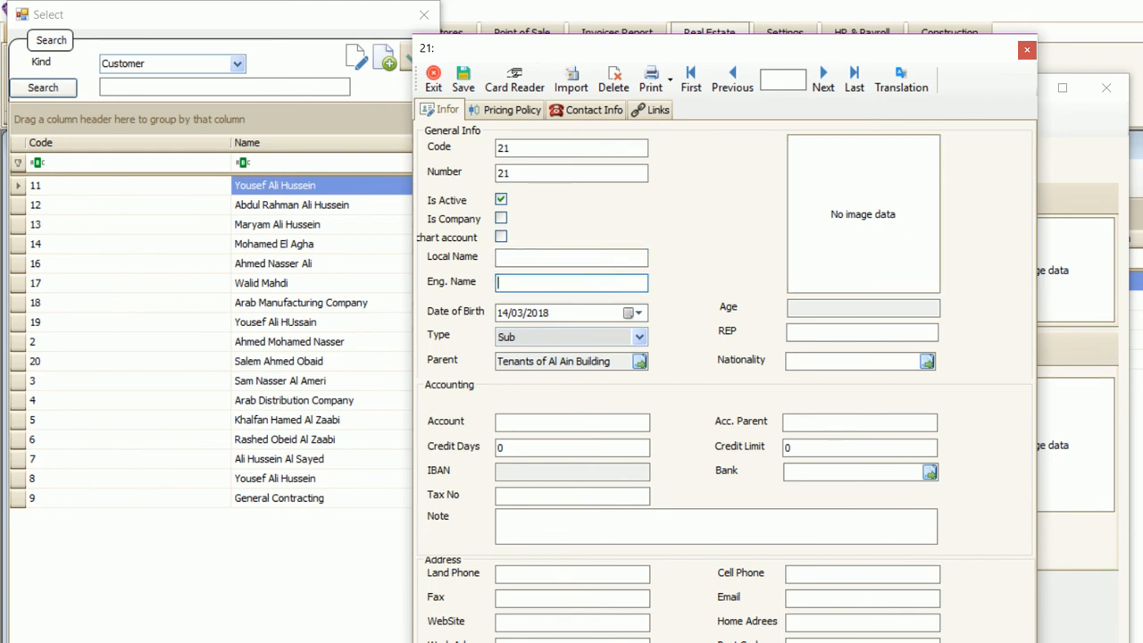
key("Tab")
- Copy the English name and paste it into the Local Name field
left_click(573, 423)
left_click(571, 258)
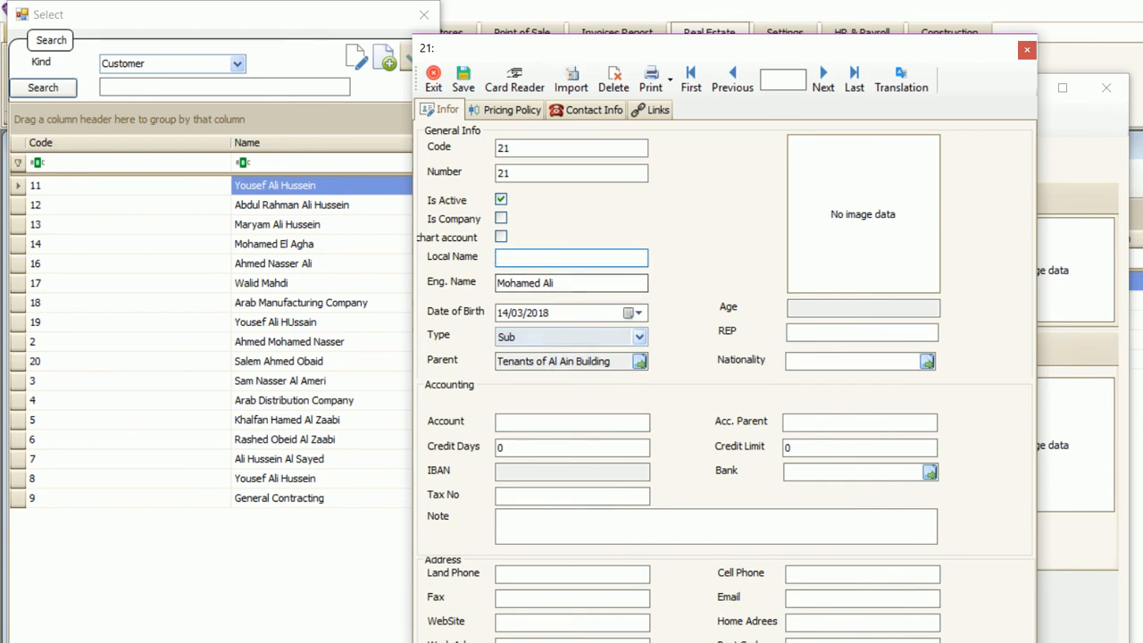
left_click_drag(556, 283, 496, 283)
key("ctrl+c")
left_click(517, 258)
key("ctrl+v")
left_click(517, 314)
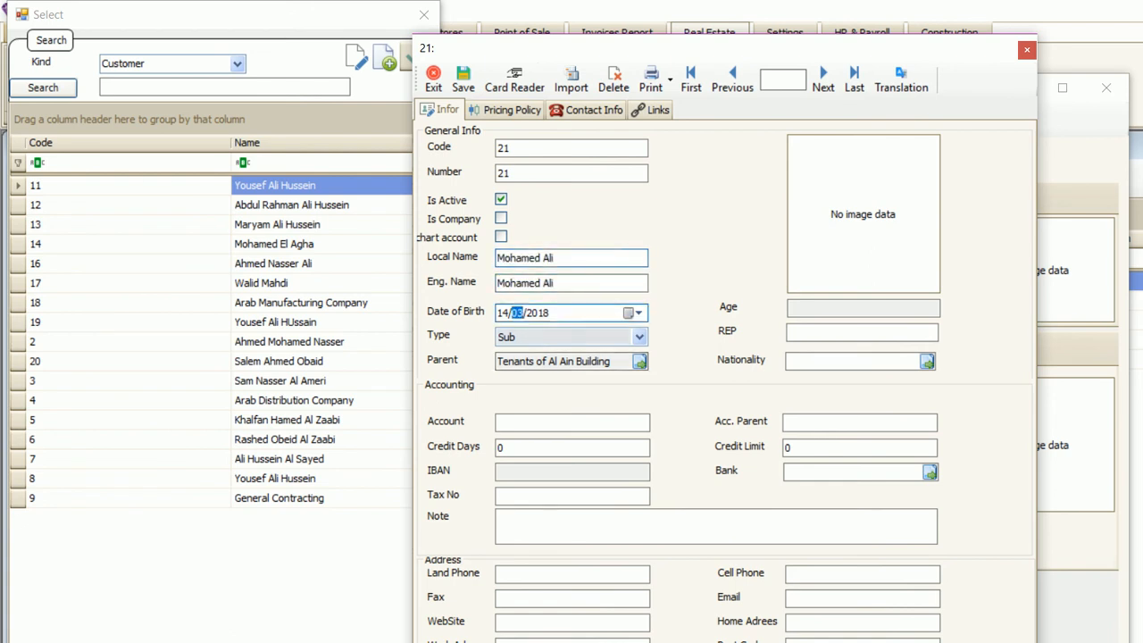
left_click(571, 423)
left_click(571, 527)
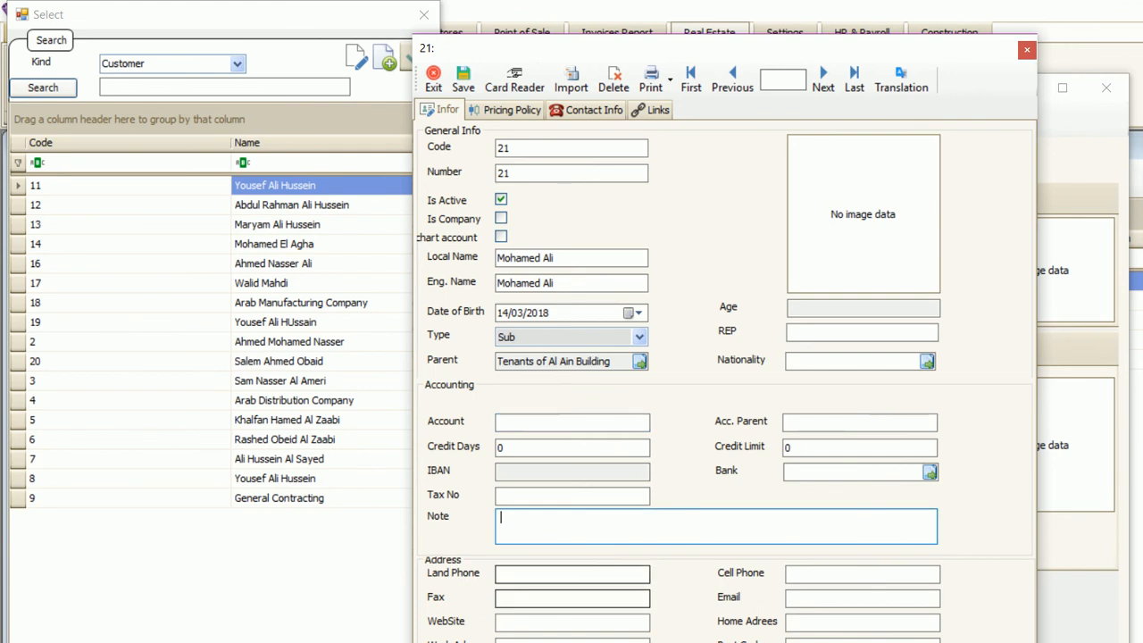
left_click(571, 598)
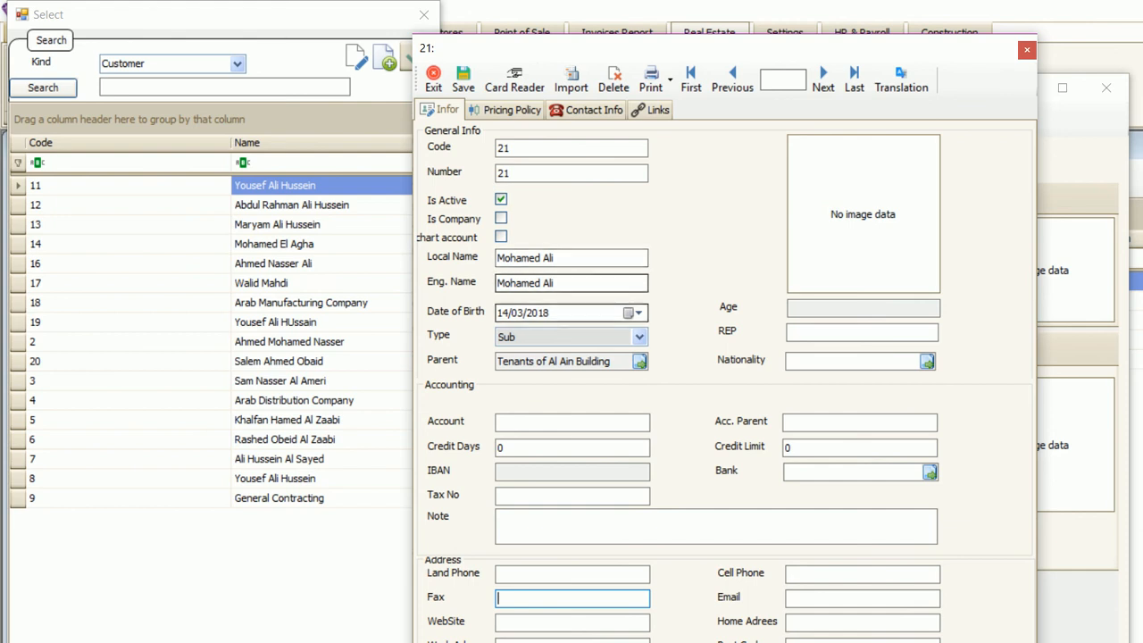
- Step through the blank address fields, then view the customer's empty Links tab
left_click(572, 574)
left_click(572, 598)
left_click(572, 622)
left_click(862, 574)
left_click(576, 527)
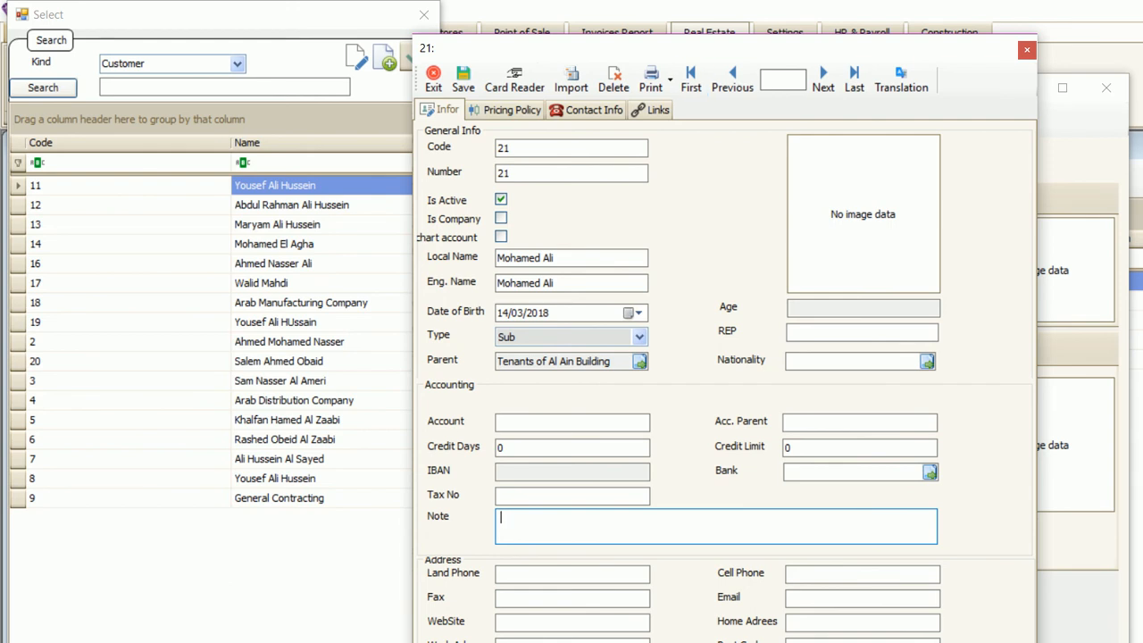
left_click(651, 110)
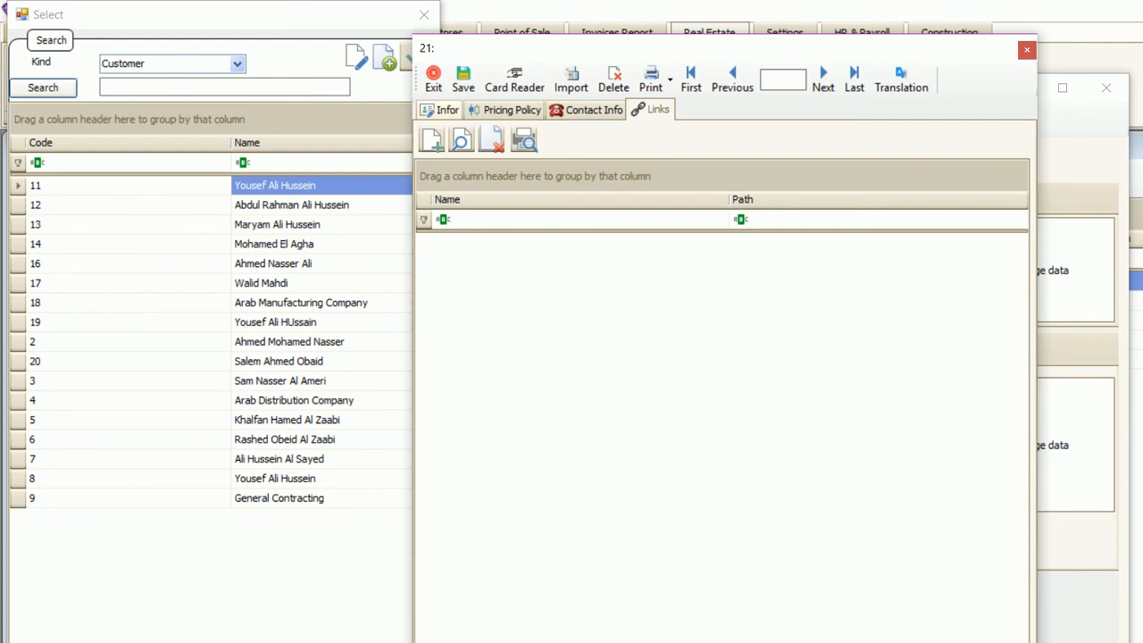
- Check the Eng. Name and Fax fields on Infor, then view the empty Contact Info list
left_click(440, 110)
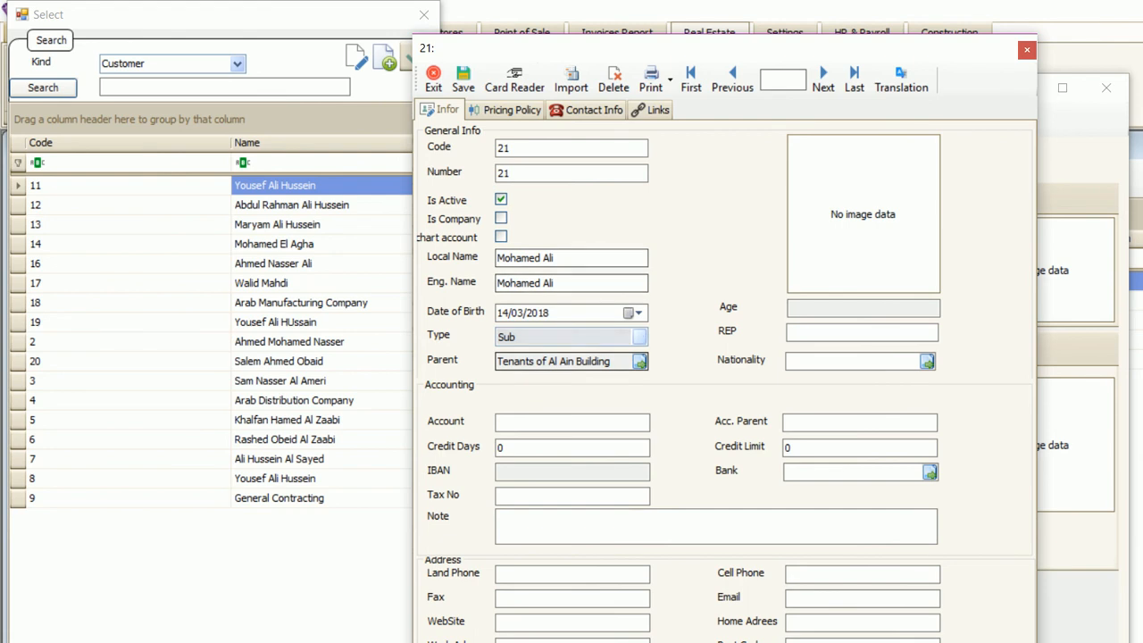
left_click(554, 283)
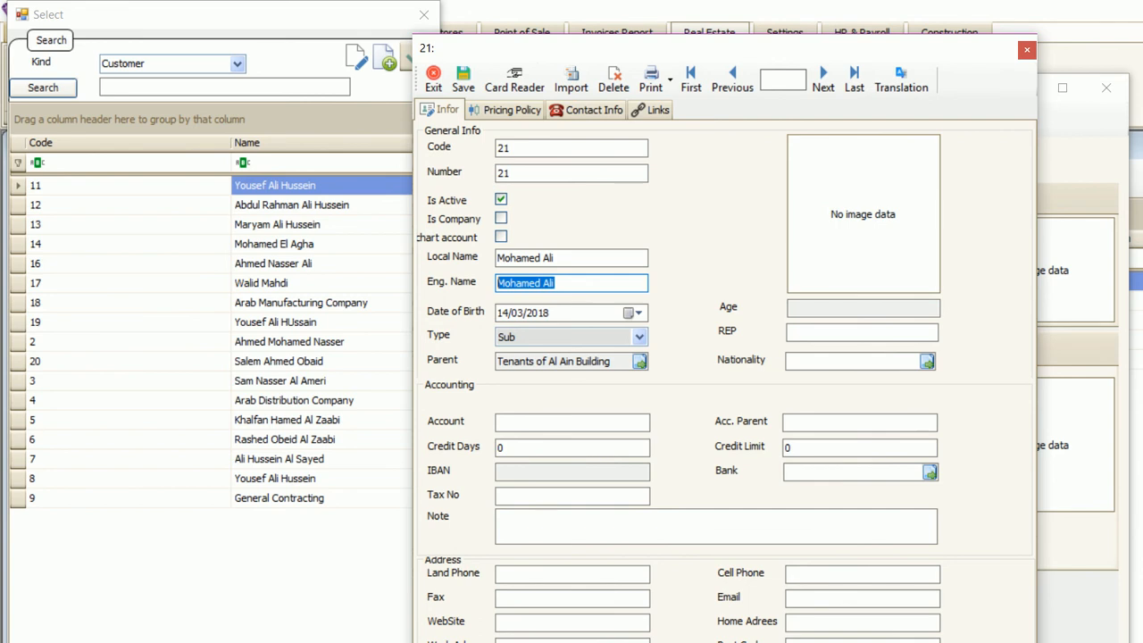
left_click(572, 598)
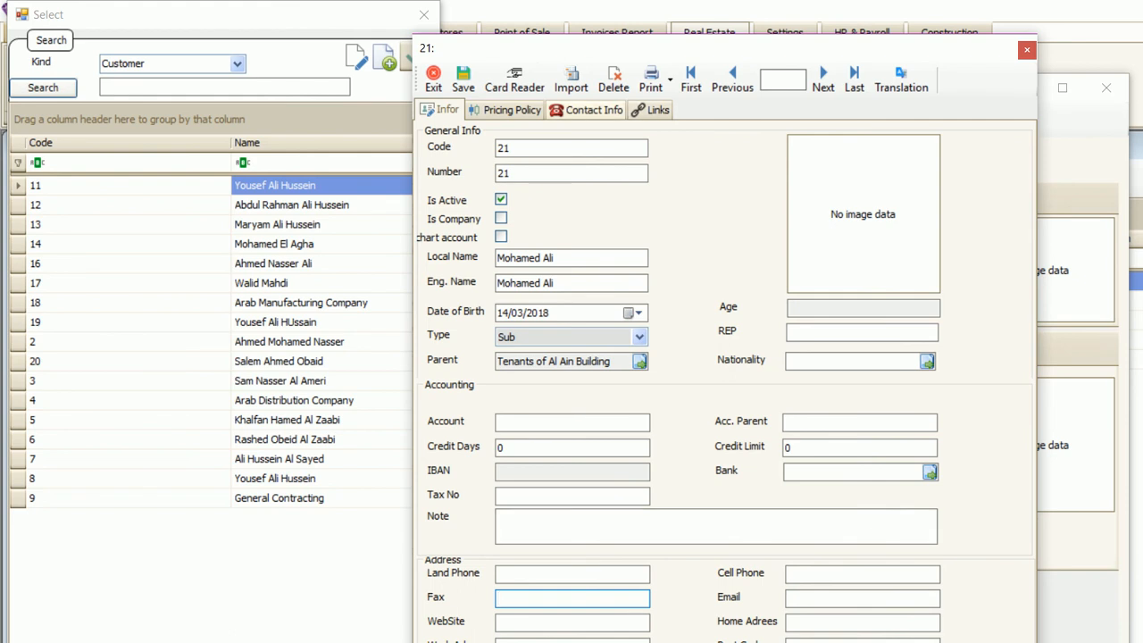
left_click(593, 108)
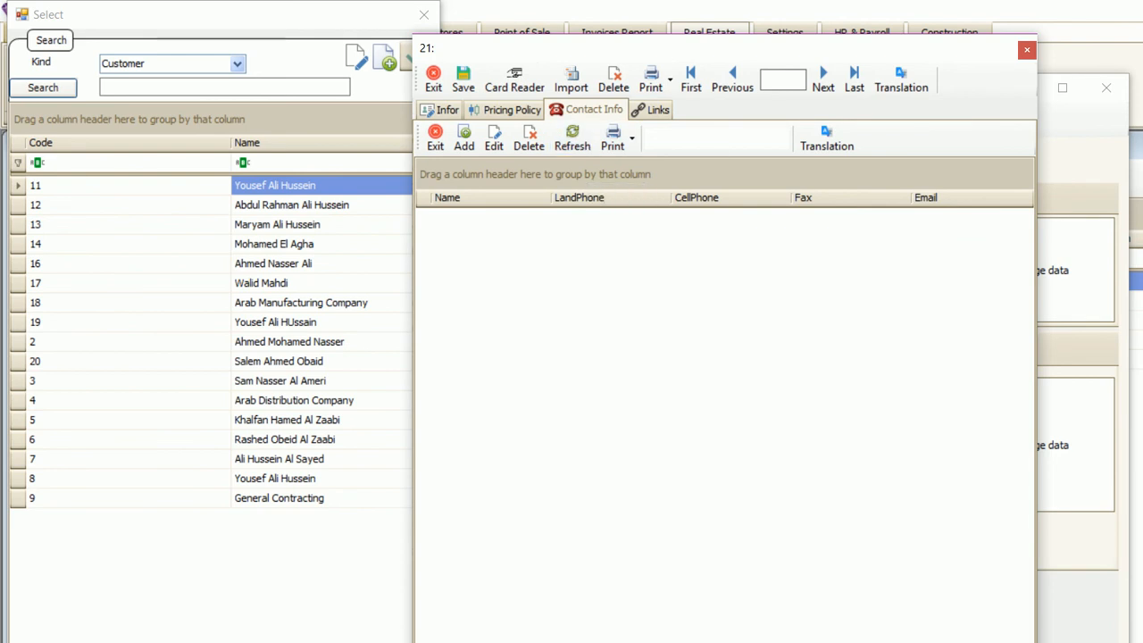
- Open a Contact Item form, close it without adding a contact, and return to Infor
left_click(464, 138)
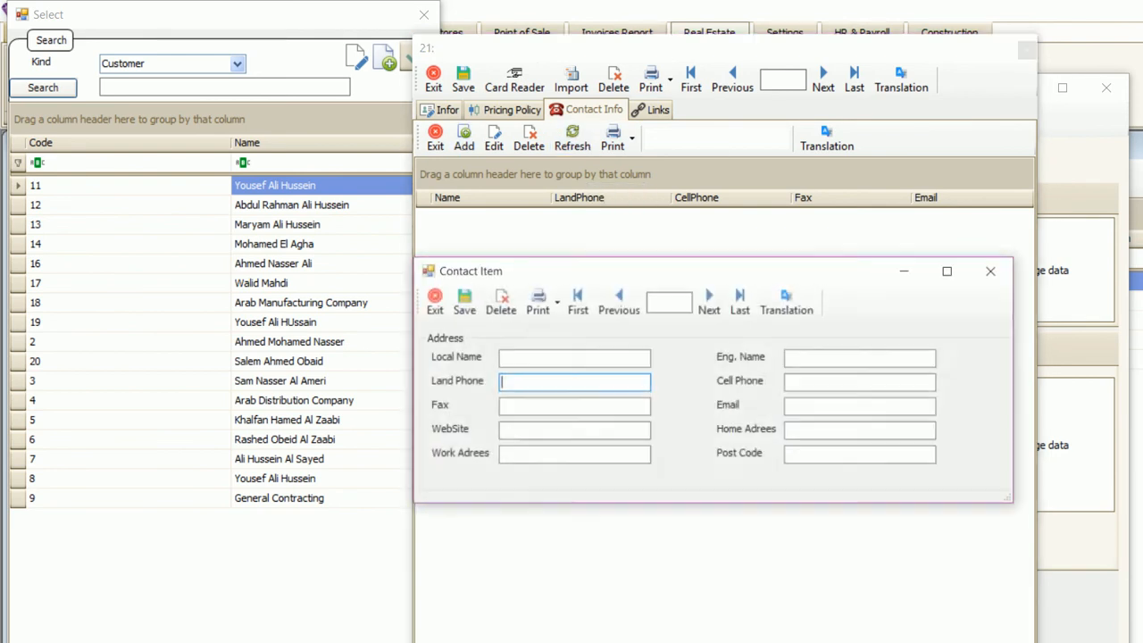
left_click(574, 359)
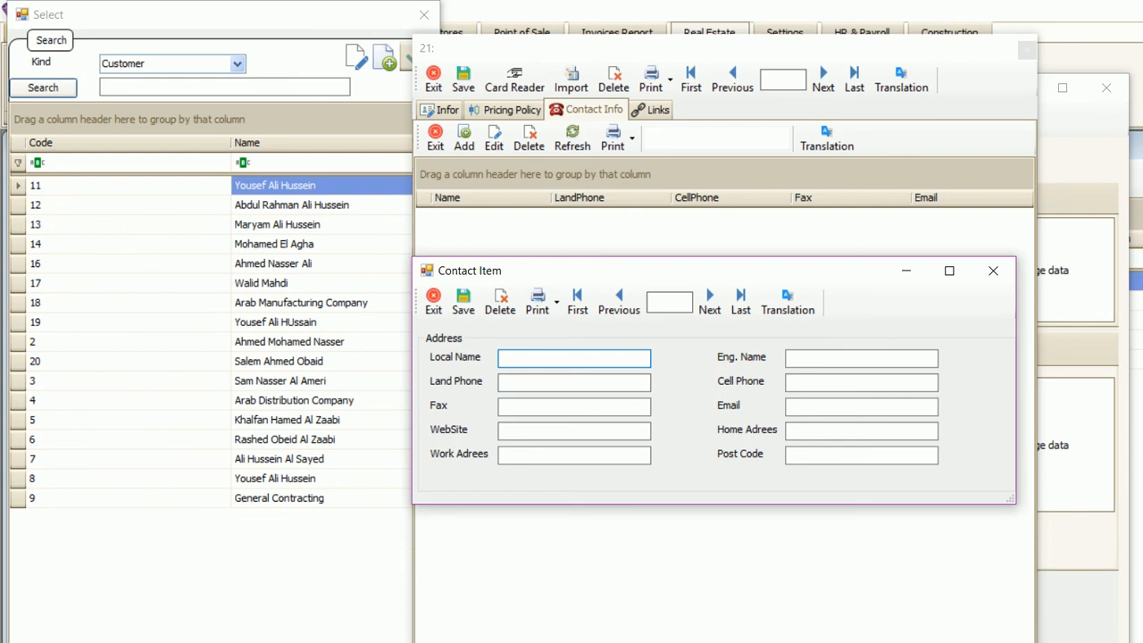
left_click(861, 359)
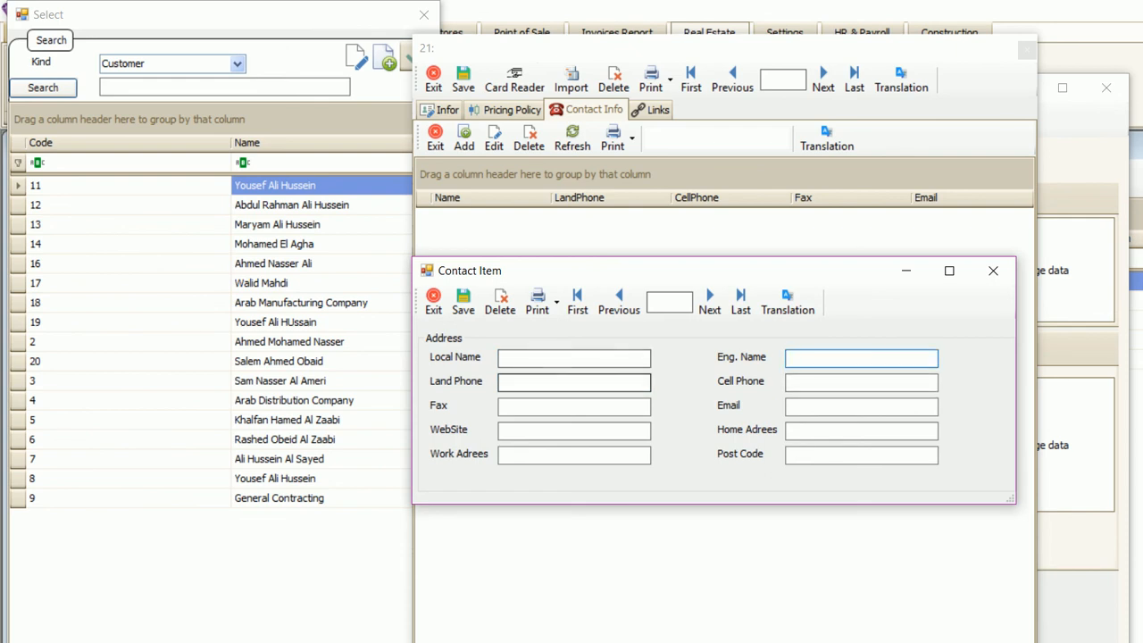
left_click(861, 430)
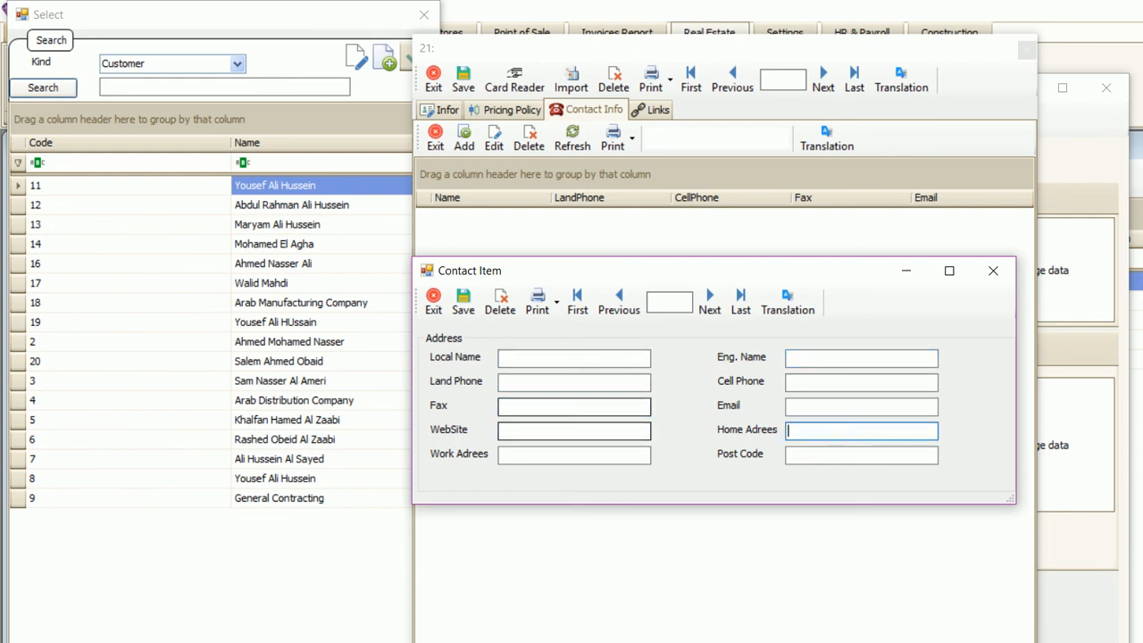
left_click(992, 270)
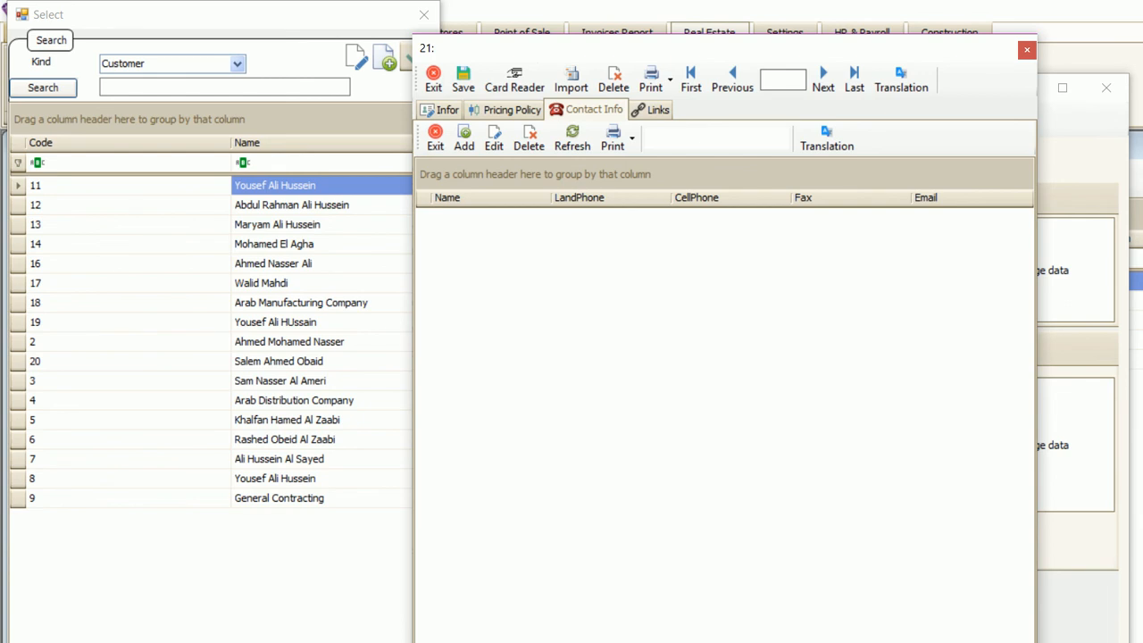
left_click(494, 139)
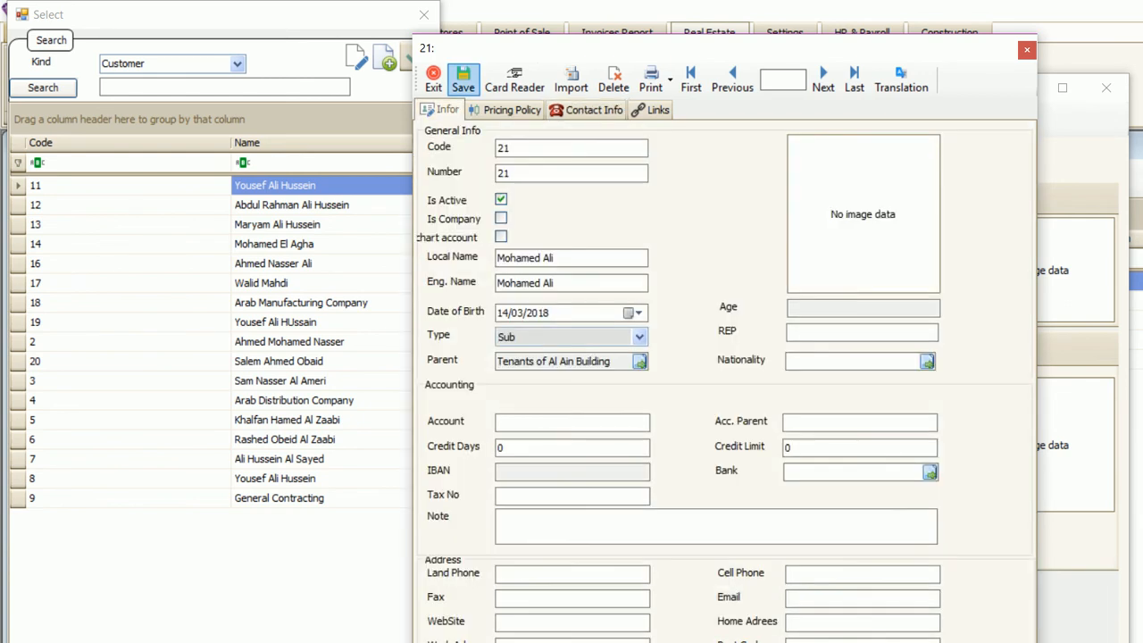
- Save customer 21, close its form, and select the customer as tenant of the Flat No 203 lease
left_click(463, 80)
left_click(1027, 49)
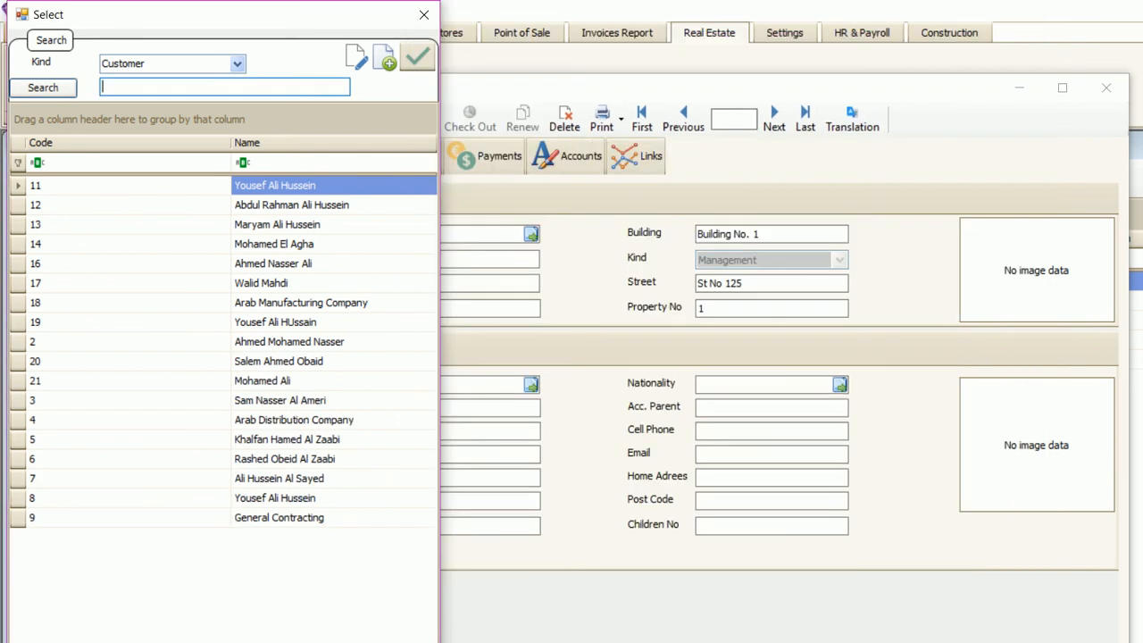
left_click(295, 518)
double_click(275, 185)
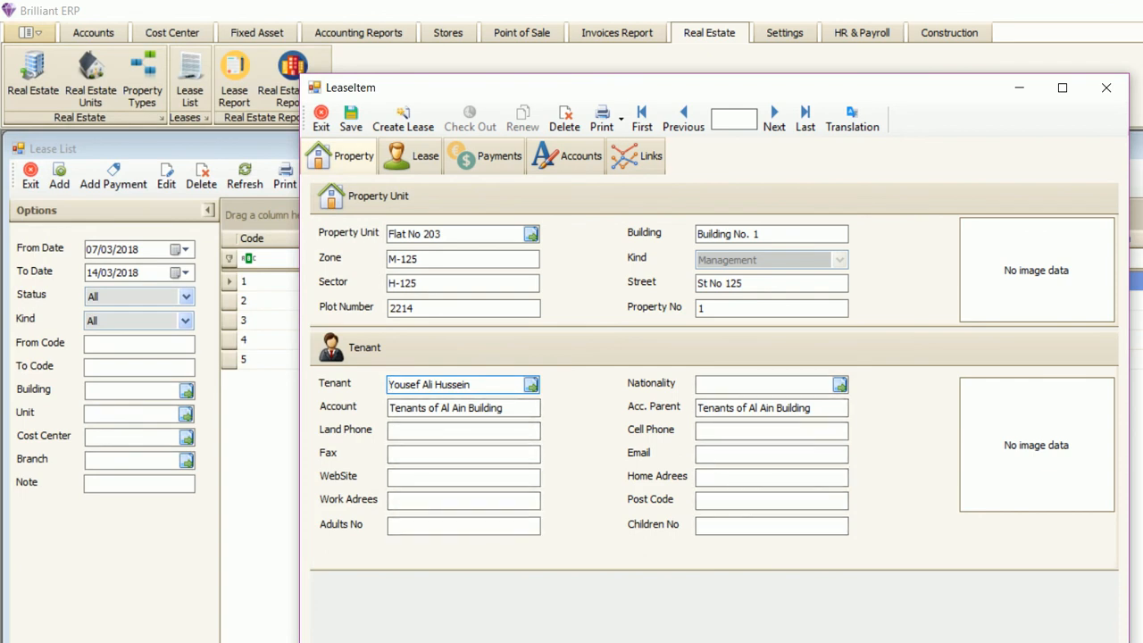
key("Tab")
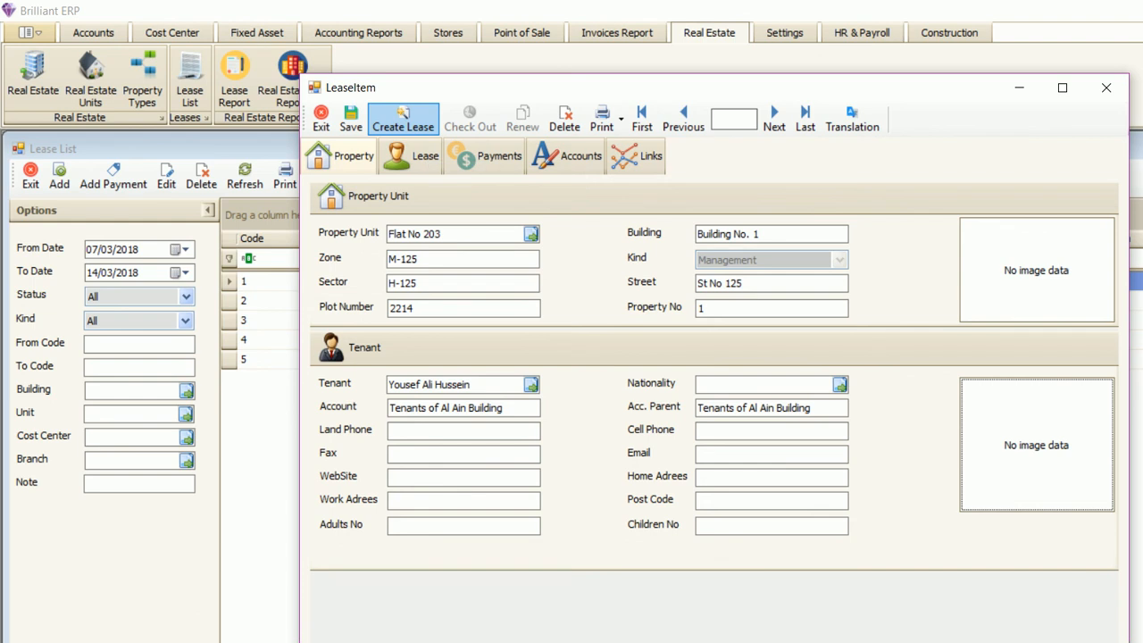
- Create lease 6 for Flat No 203, then start a second lease for Flat No 101 with a tenant
left_click(403, 118)
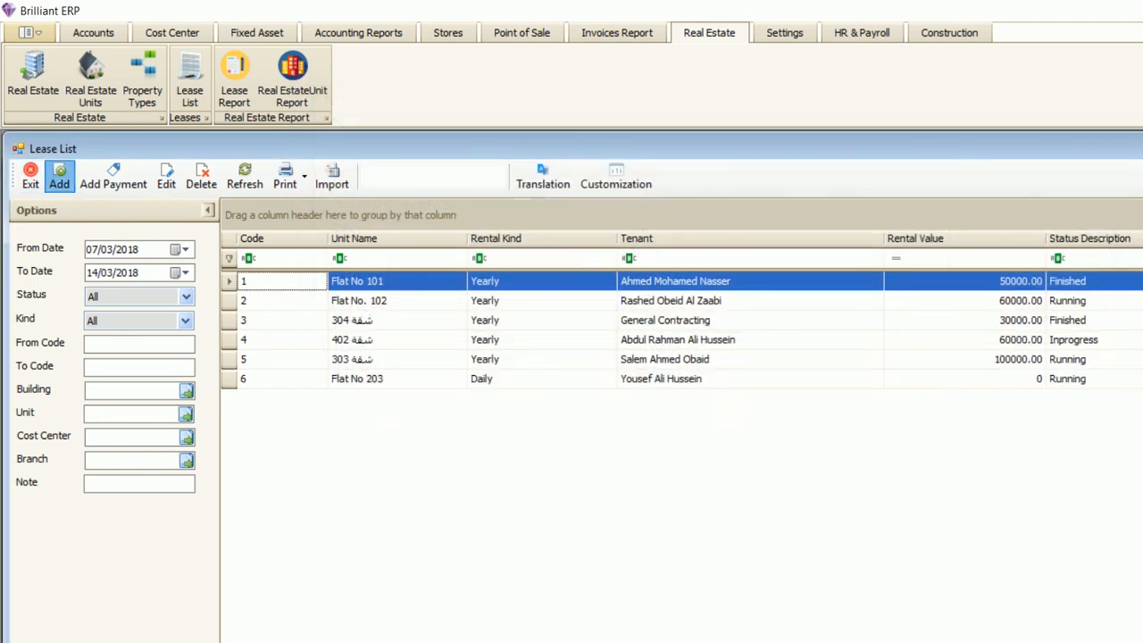
left_click(59, 177)
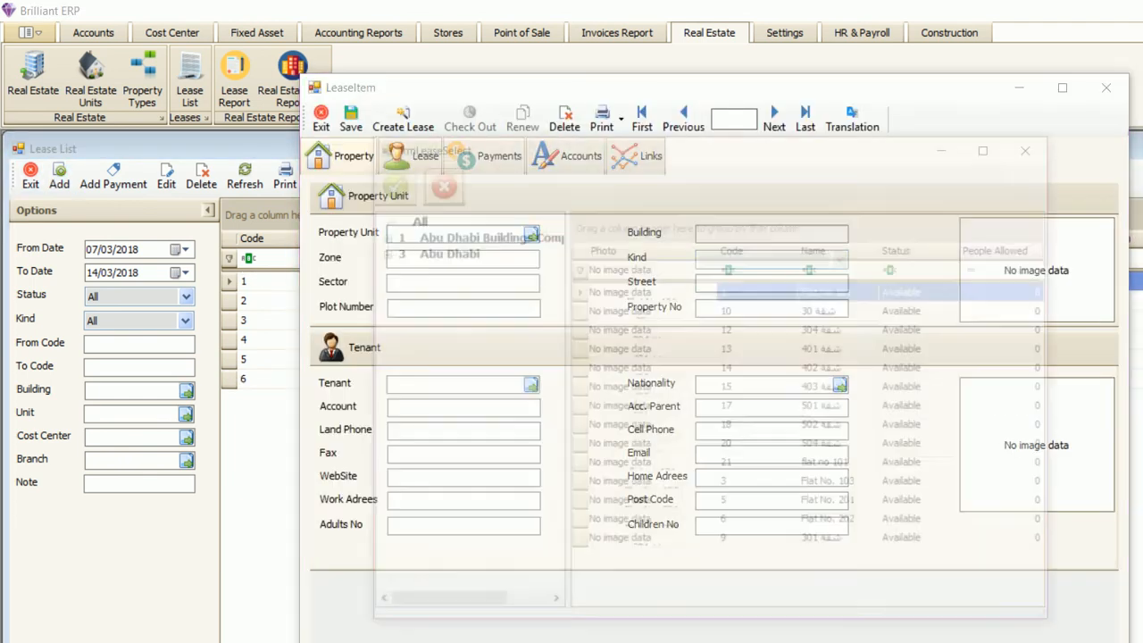
double_click(661, 291)
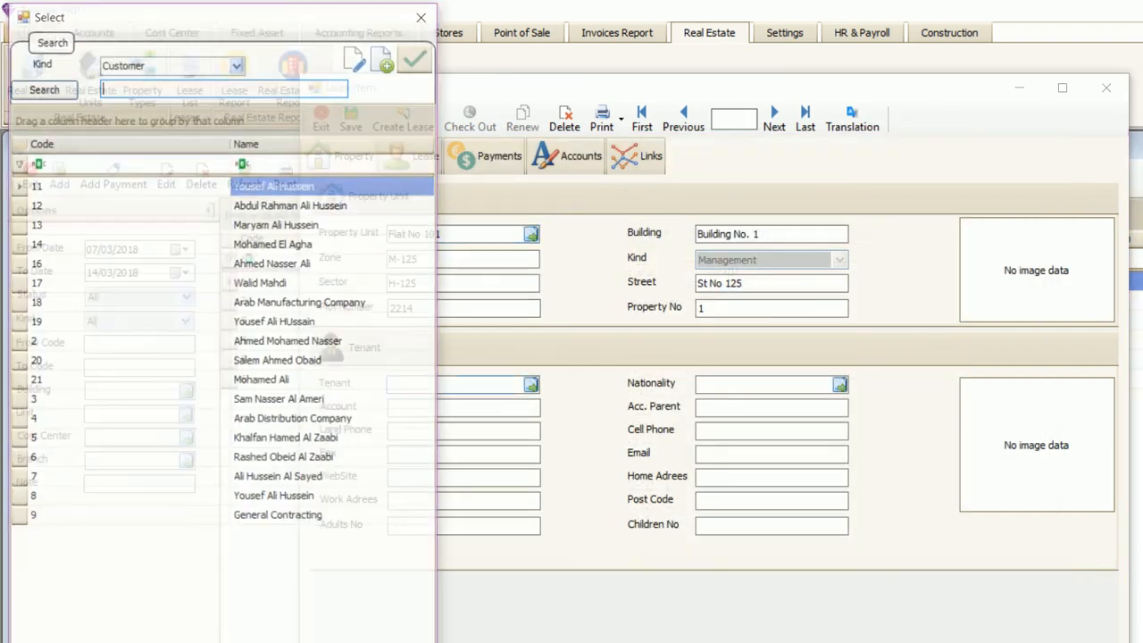
double_click(292, 205)
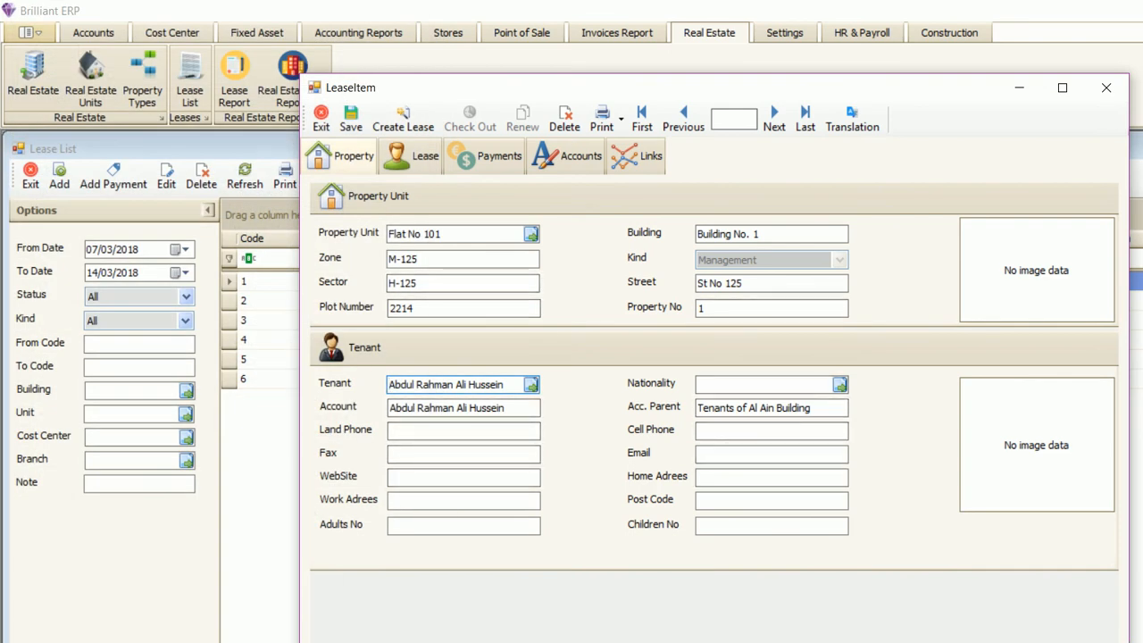
- View lease 7's daily terms (14/03/2018 to 15/03/2018) and select the 0 daily fee
left_click(410, 156)
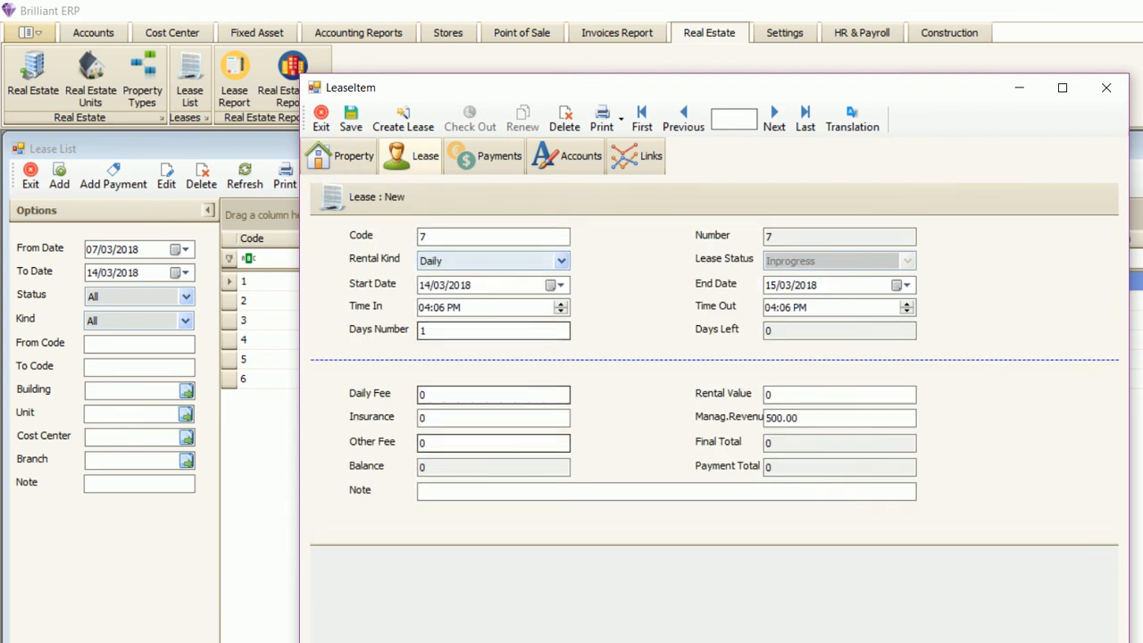
double_click(483, 395)
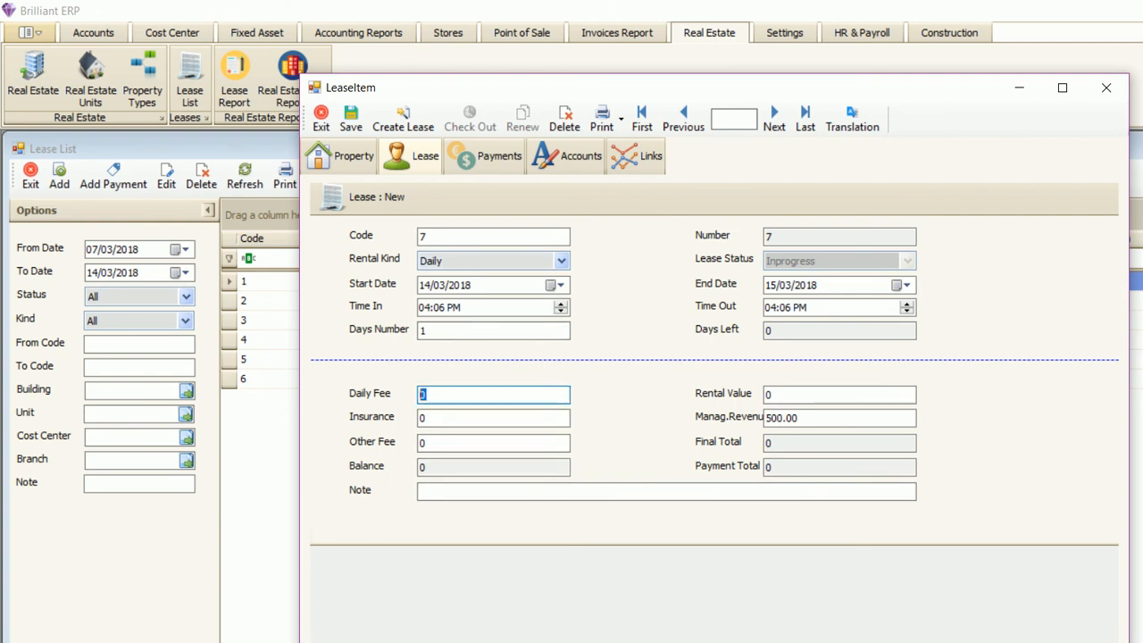
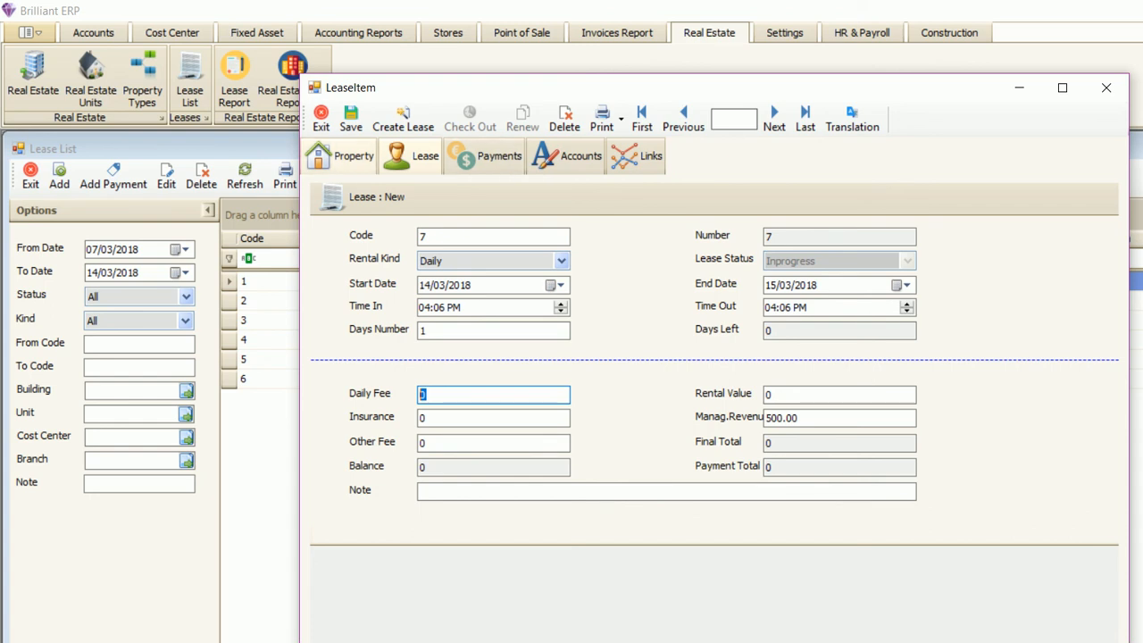
- Glance at the Flat No 101 lease's Property page, then close it unsaved, leaving leases 1–6
left_click(341, 156)
key("Escape")
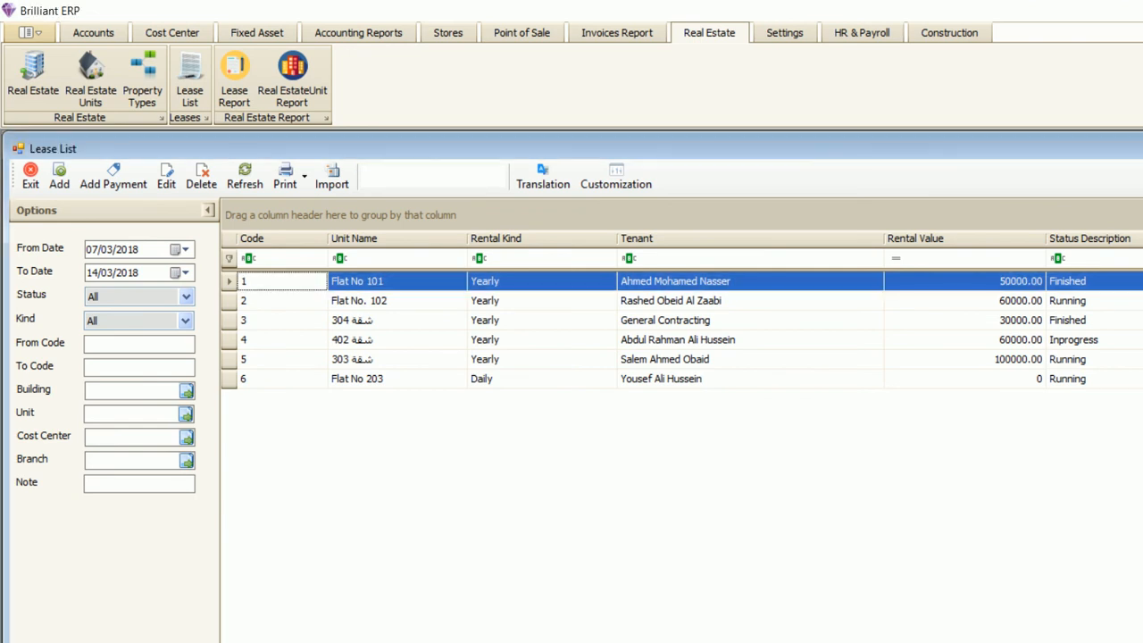
- Start lease 7 and choose Flat No. 103 in Building No. 1 as its property unit
left_click(59, 177)
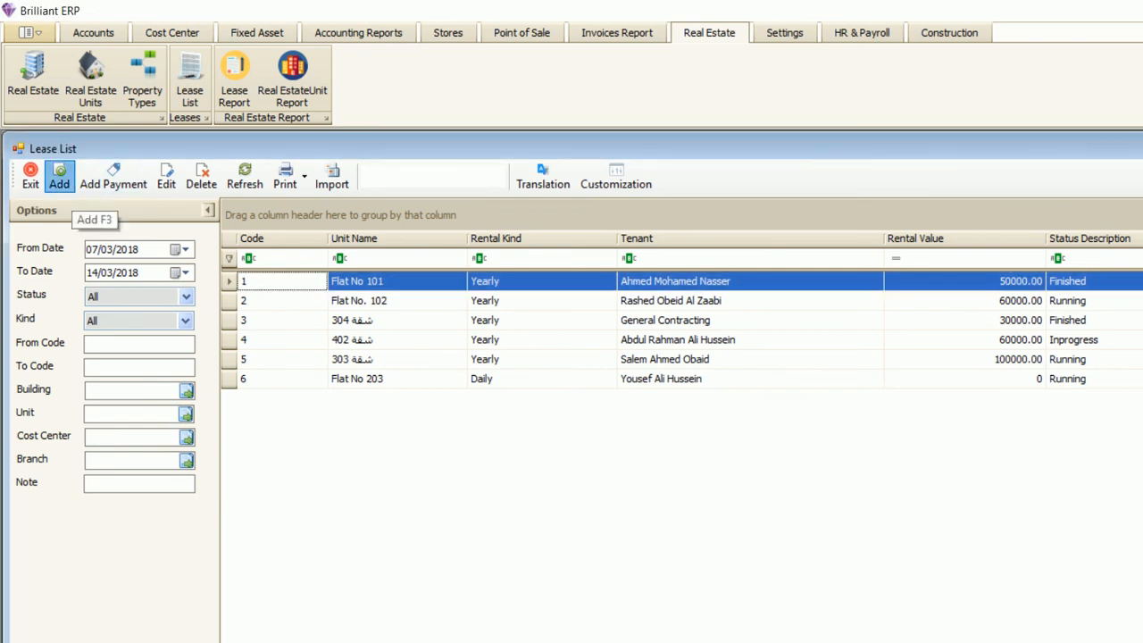
left_click(532, 234)
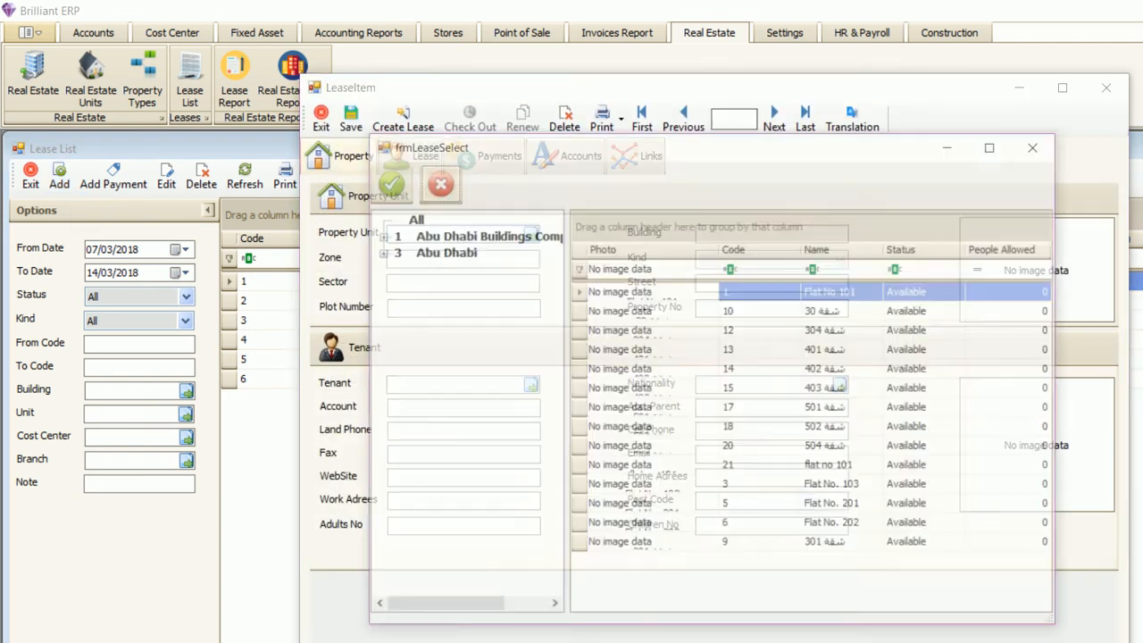
left_click(446, 252)
double_click(473, 236)
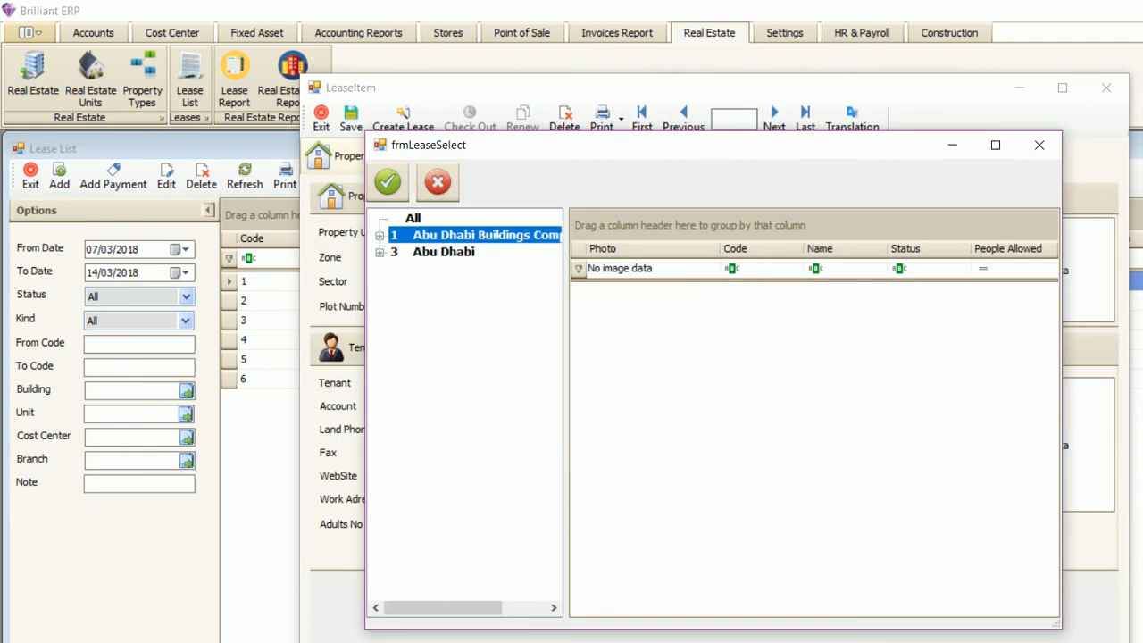
left_click(470, 251)
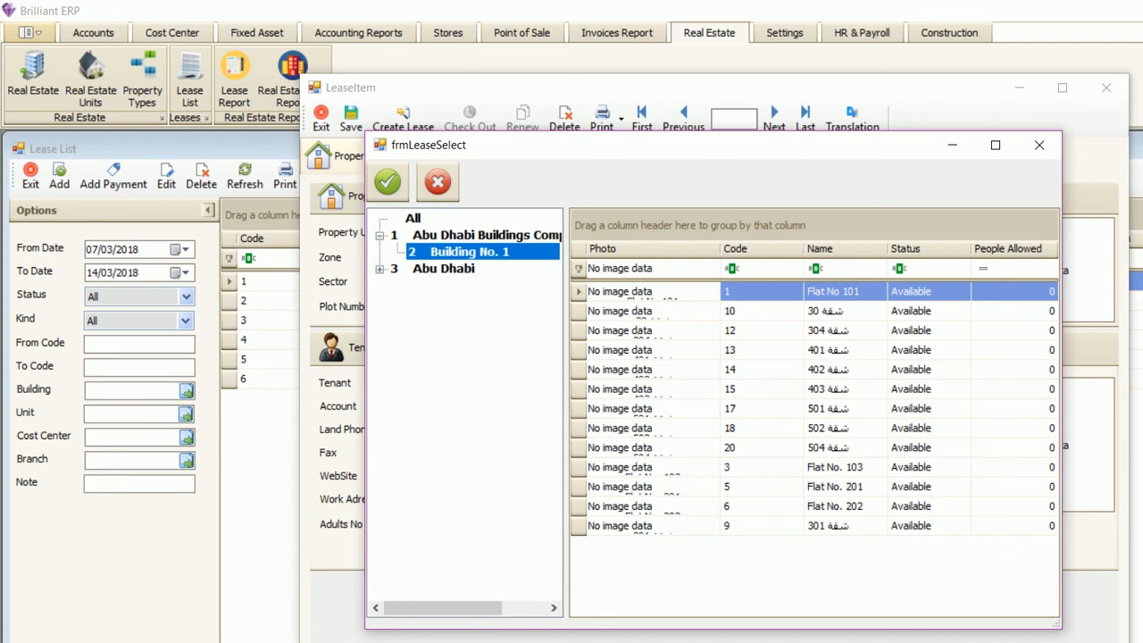
double_click(834, 467)
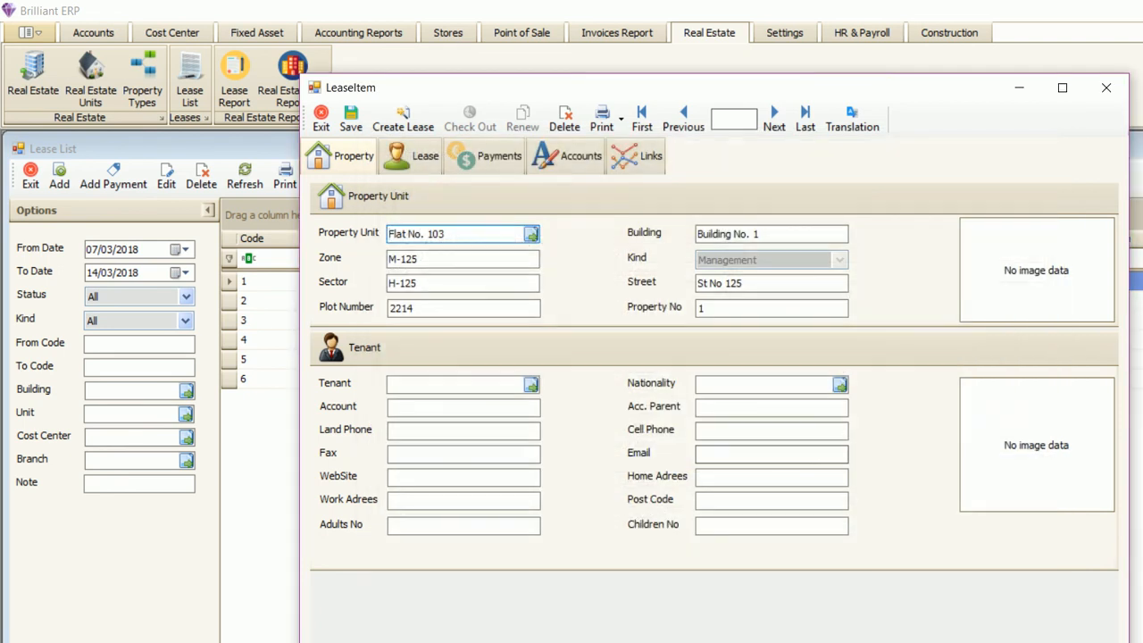
- Pick an existing customer as tenant, abandoning a new customer card, and show the lease terms
left_click(532, 384)
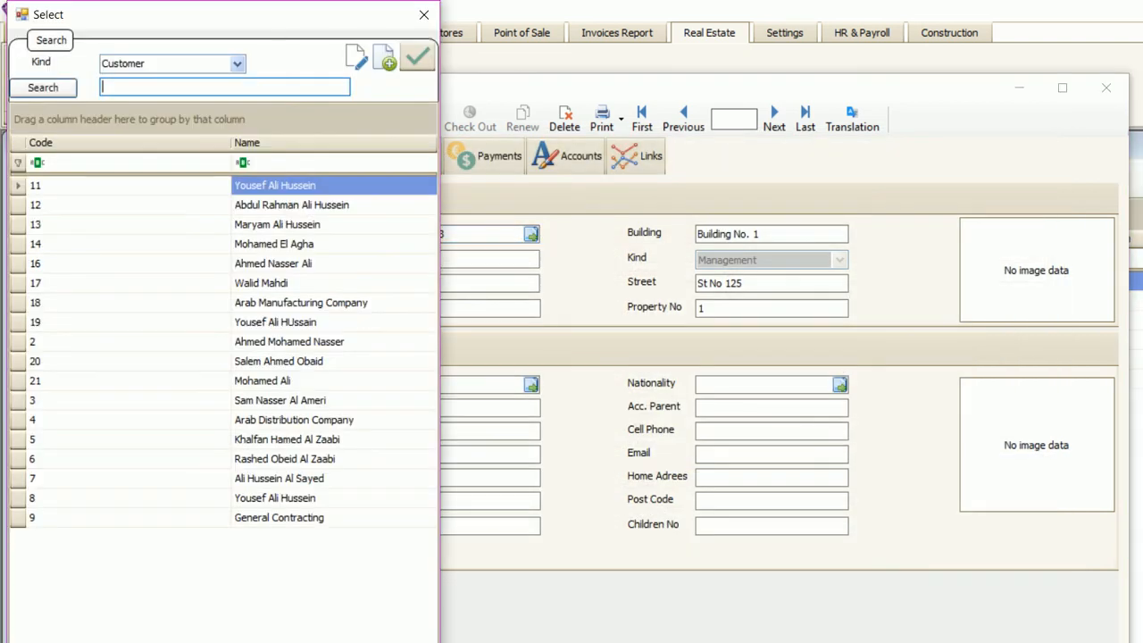
left_click(385, 59)
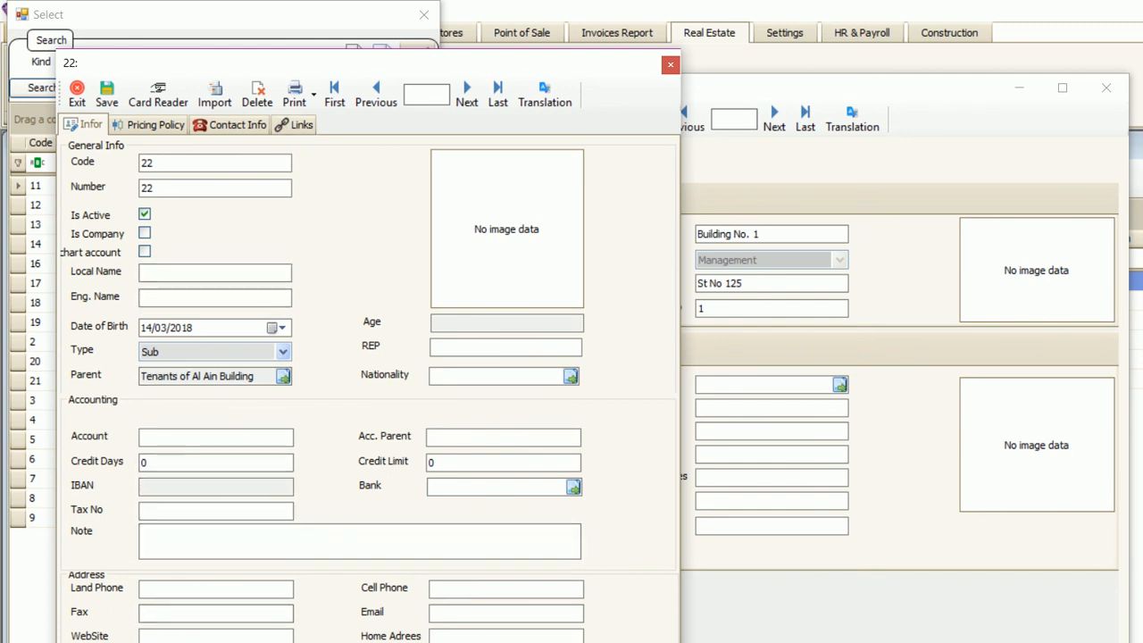
left_click(669, 64)
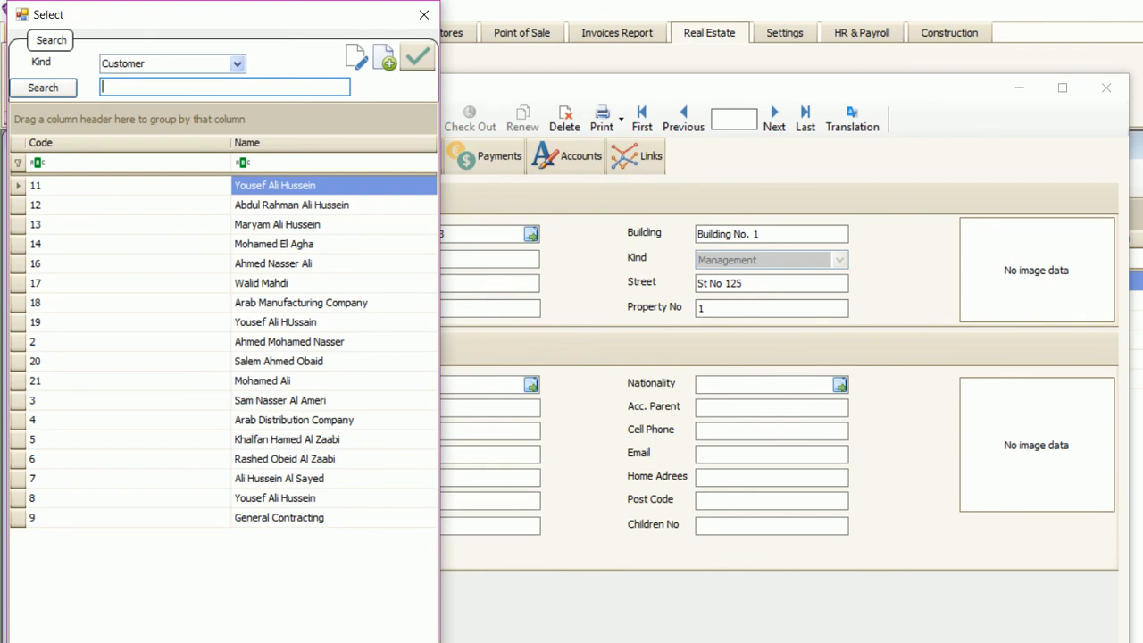
double_click(286, 439)
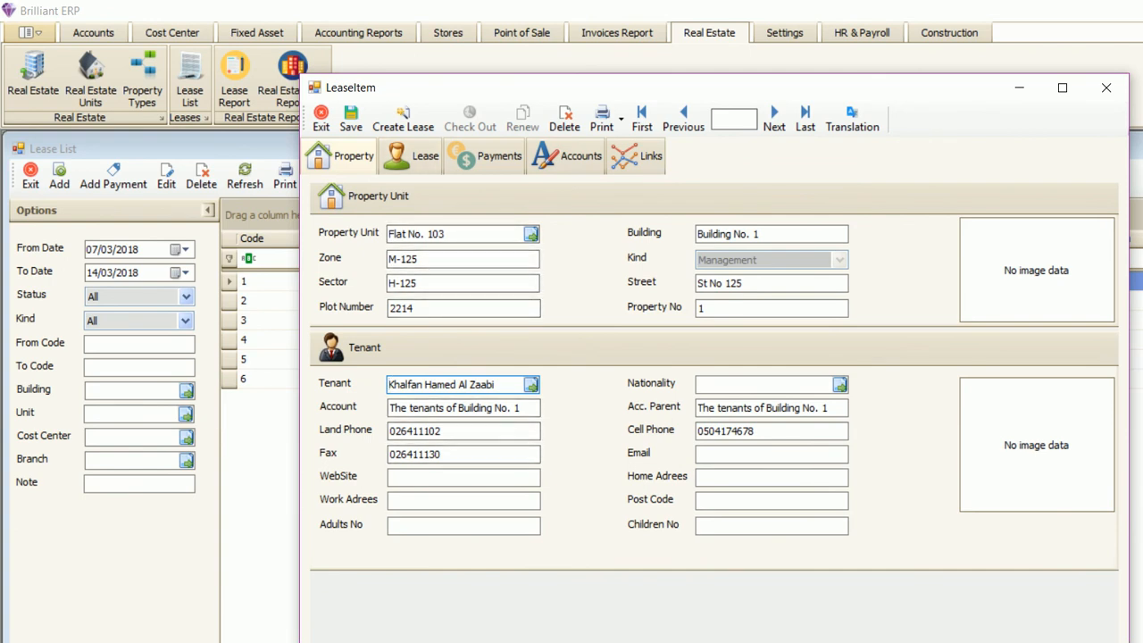
left_click(411, 155)
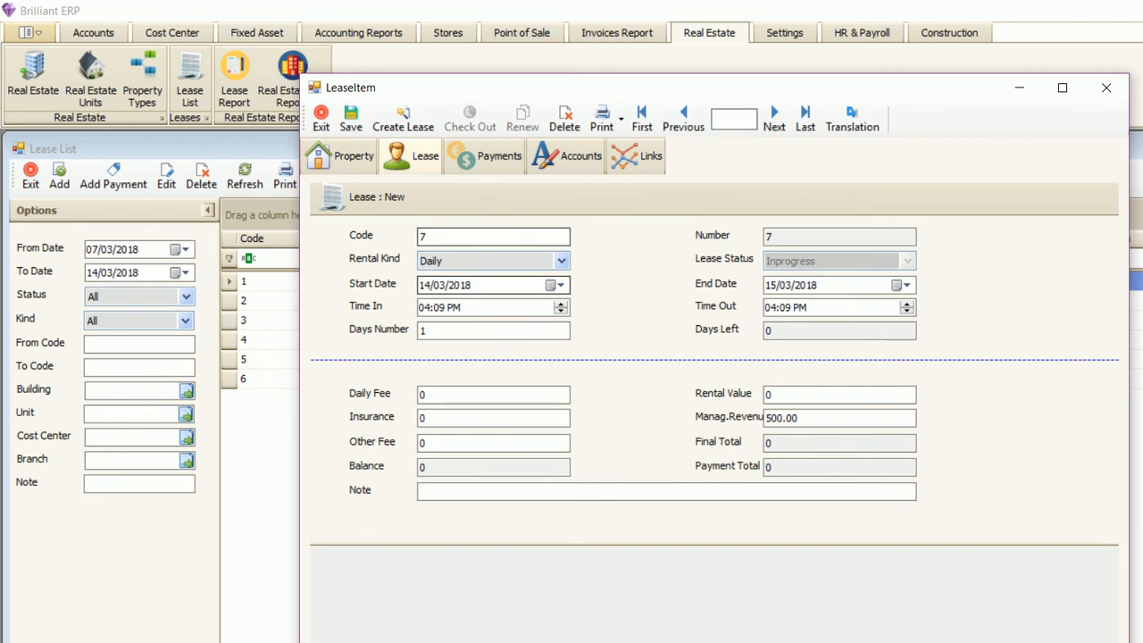
- Change the lease's rental kind from Daily to Yearly
left_click(561, 261)
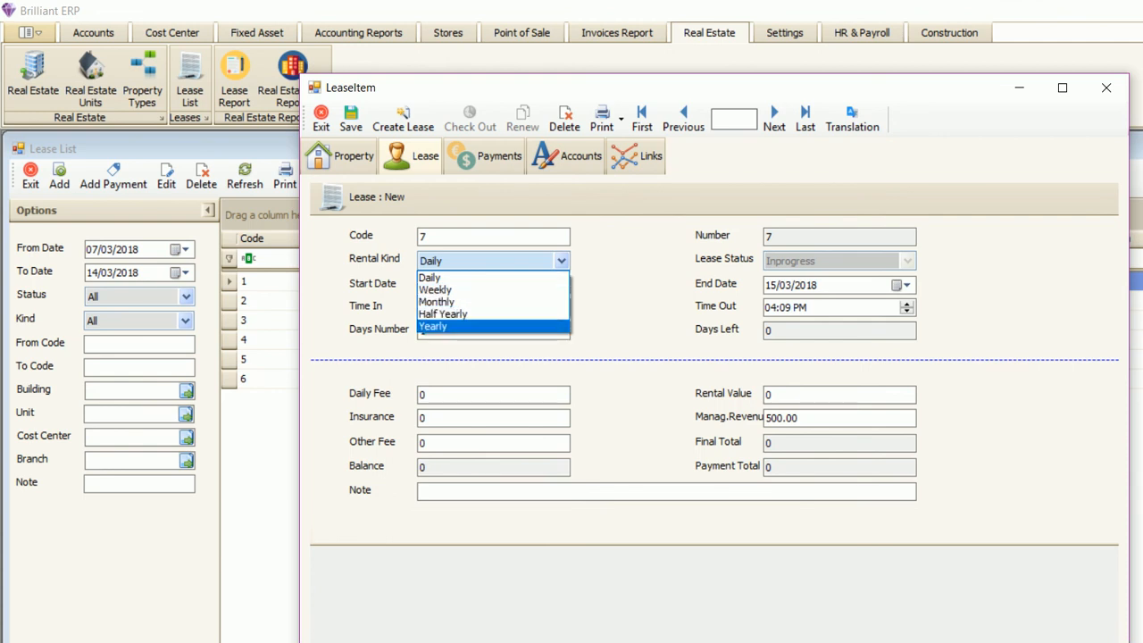
key("Return")
left_click(445, 285)
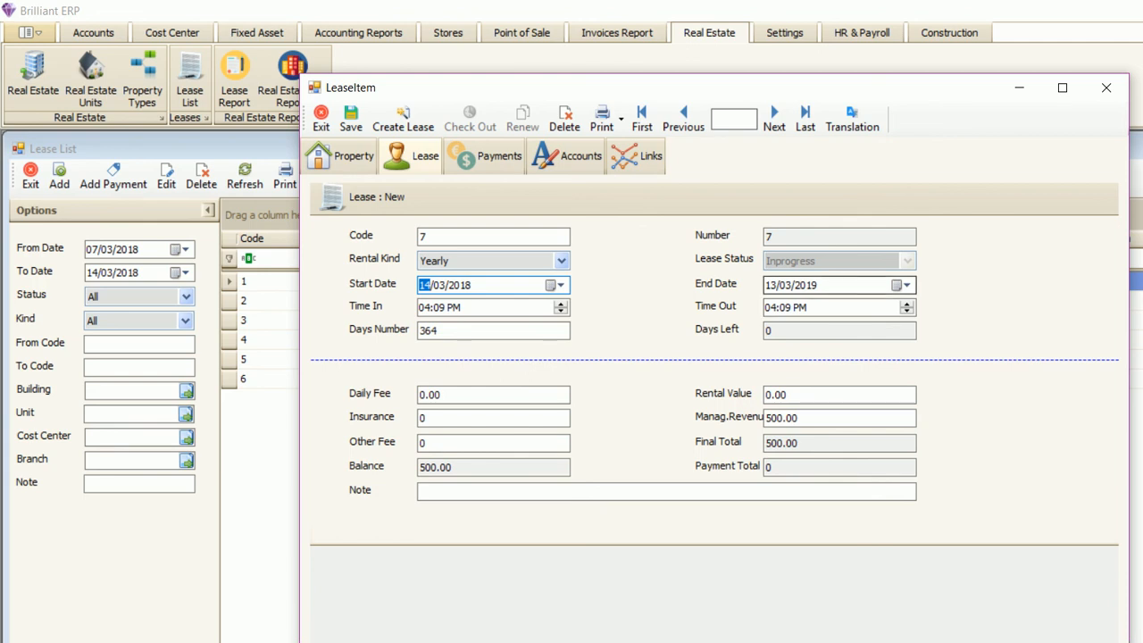
left_click(808, 285)
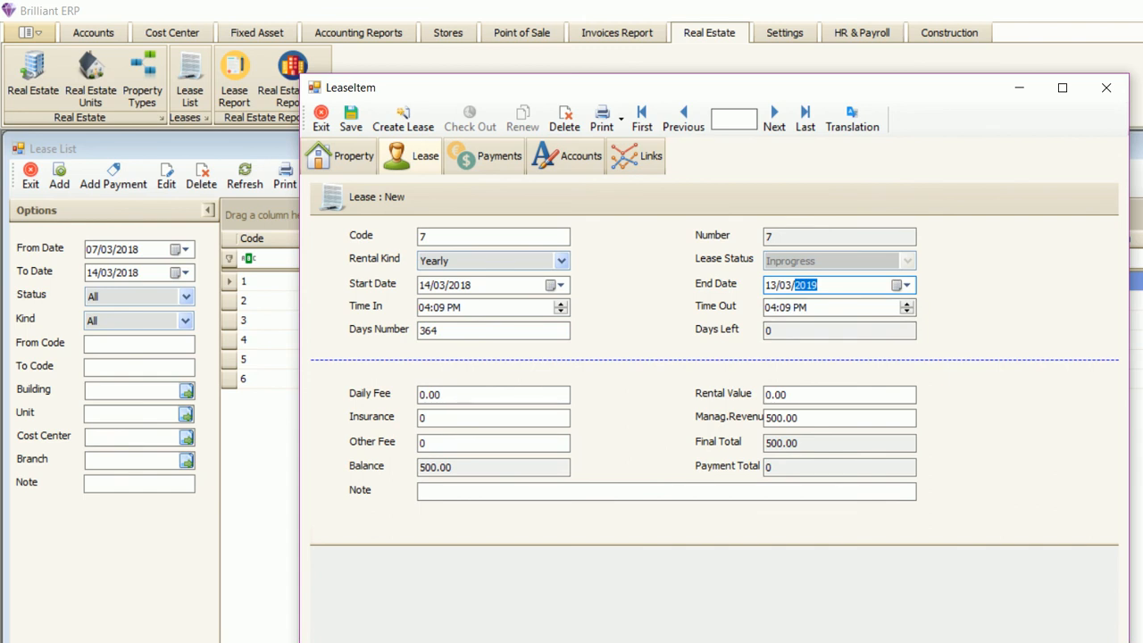
- Set the start date to 14/01/2018 and reapply Yearly so the end date becomes 13/01/2019
left_click(440, 285)
type("1")
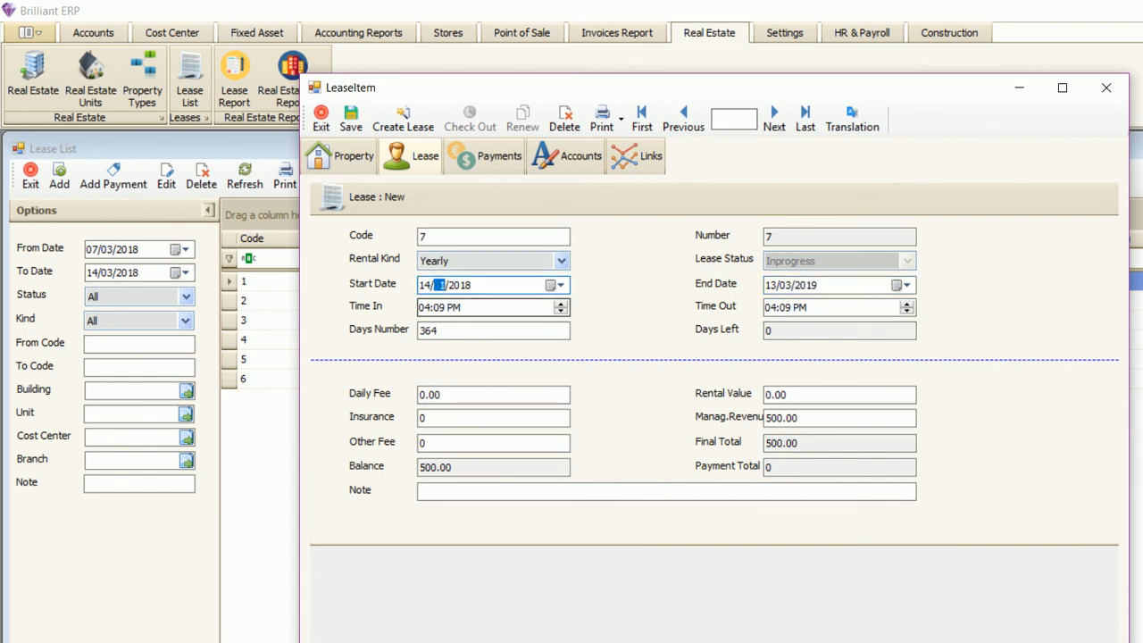
left_click(456, 307)
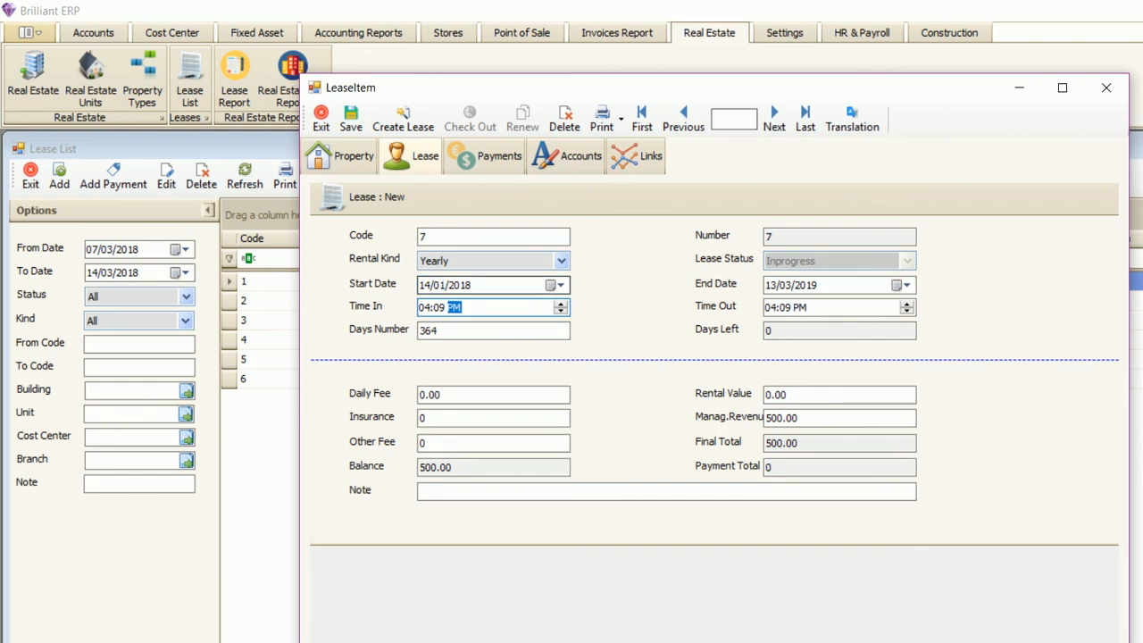
left_click(786, 285)
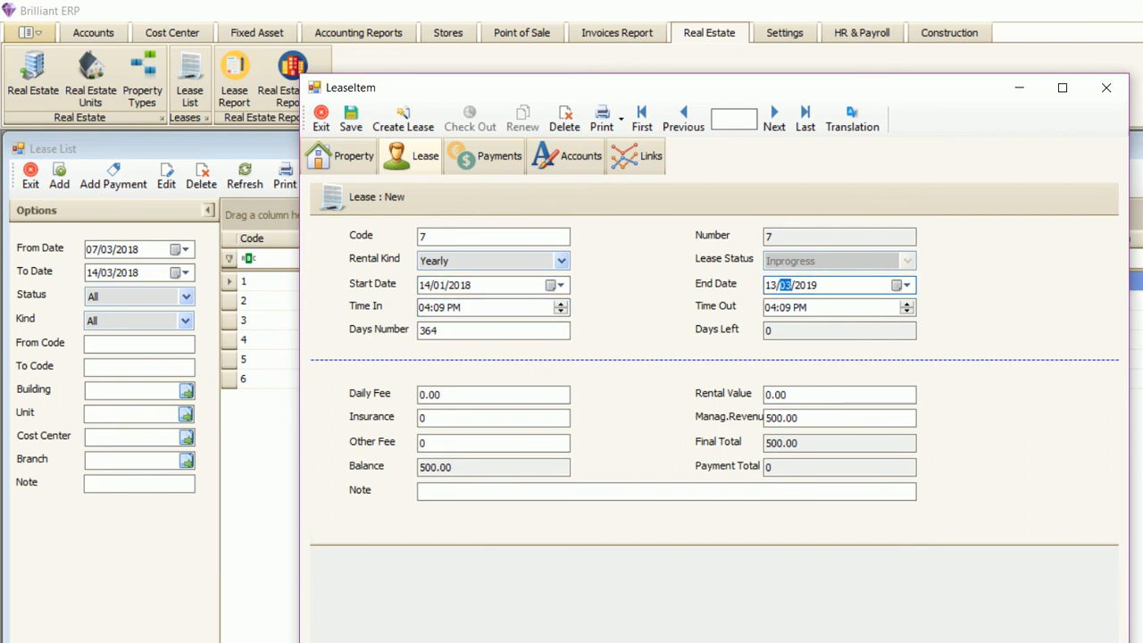
left_click(518, 261)
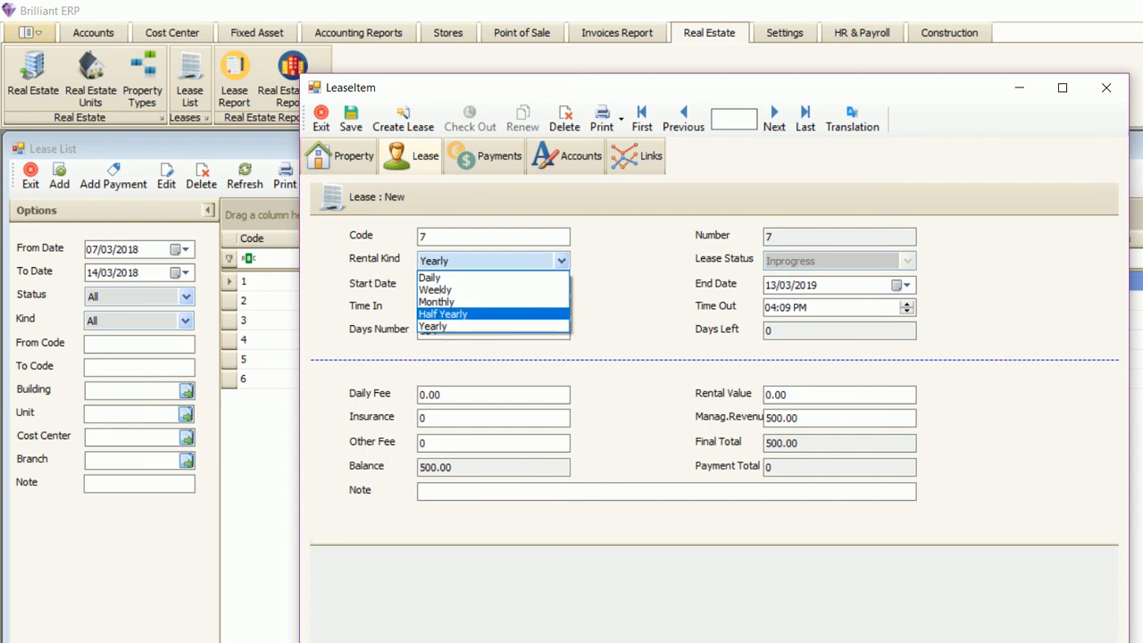
left_click(500, 327)
left_click(805, 284)
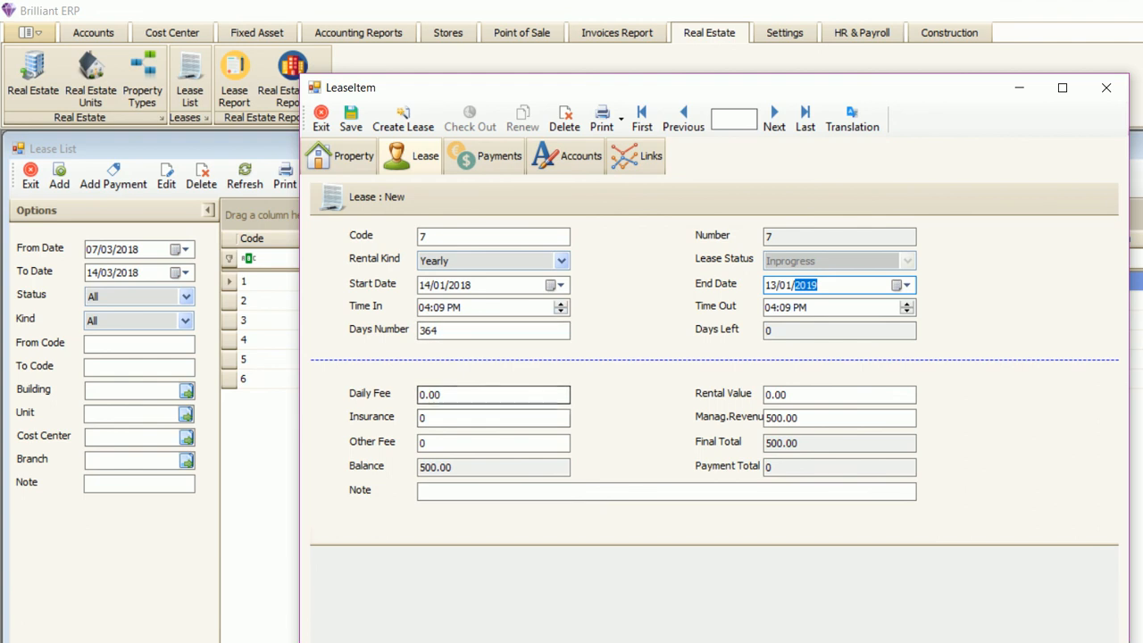
left_click_drag(794, 395, 768, 394)
left_click_drag(444, 395, 422, 395)
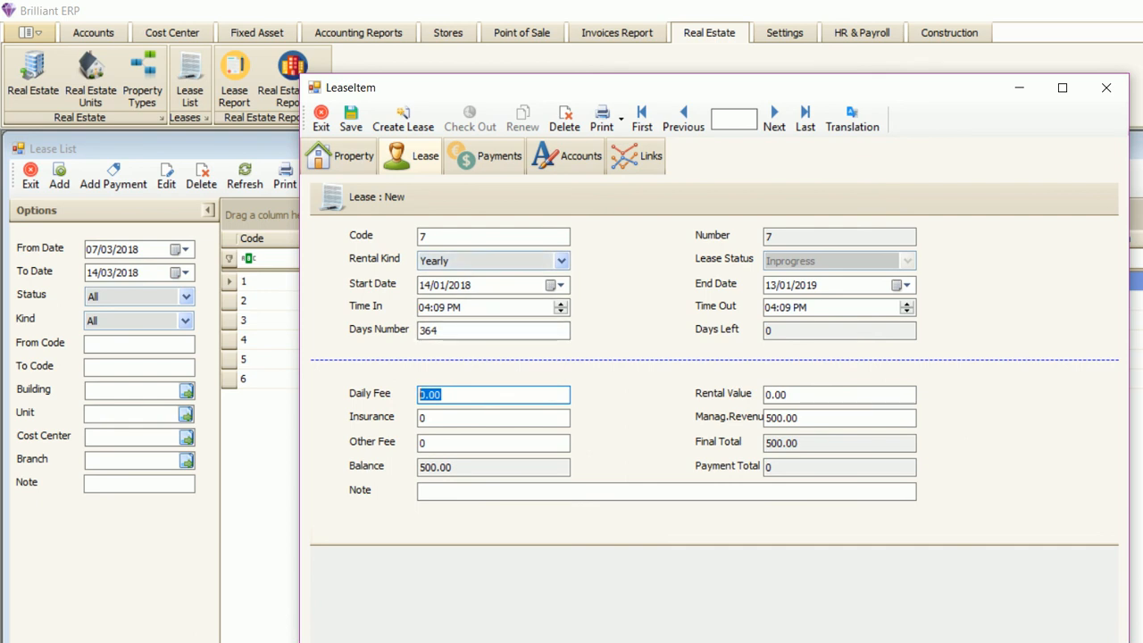
- Fill in rental value 60000, insurance 5000 and management revenue 400, tabbing on to Note
left_click_drag(791, 394, 766, 395)
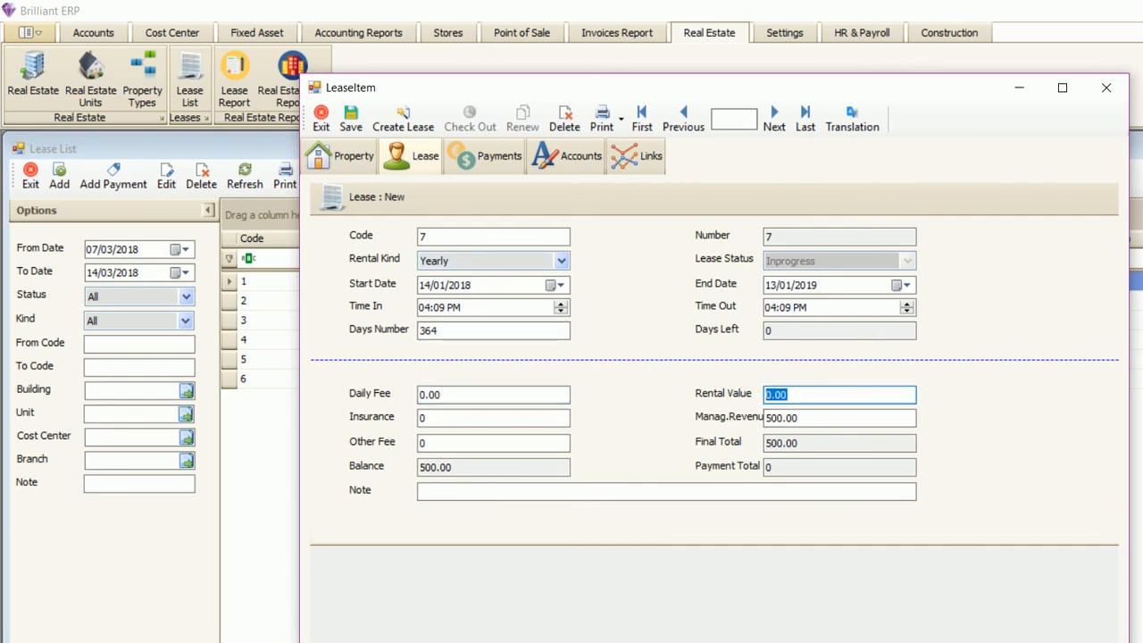
type("60000")
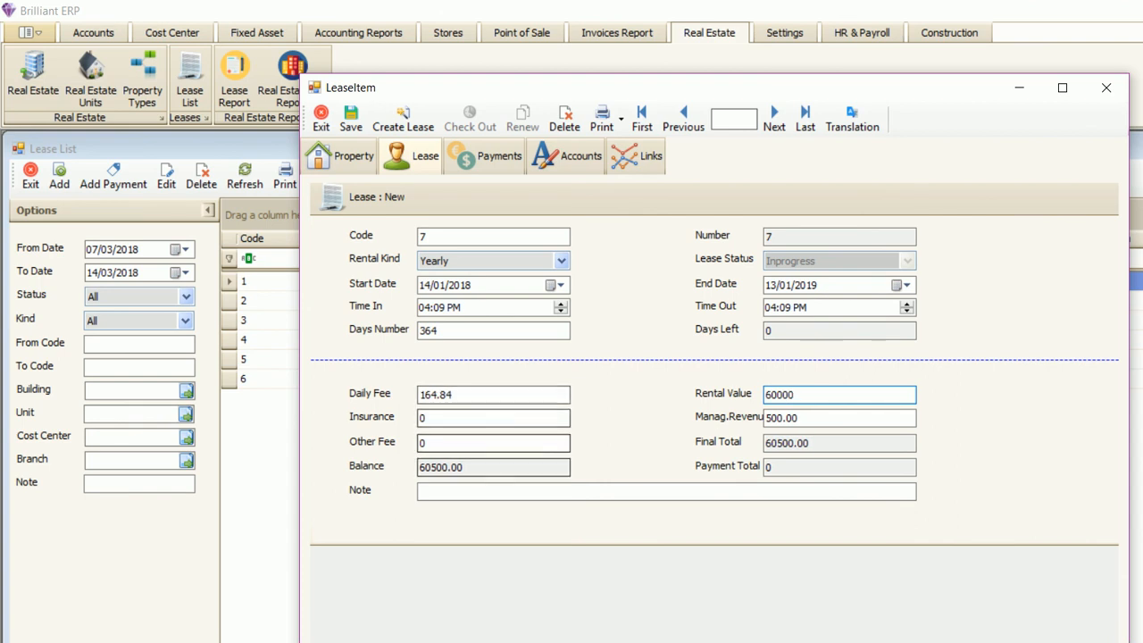
left_click_drag(430, 418, 419, 418)
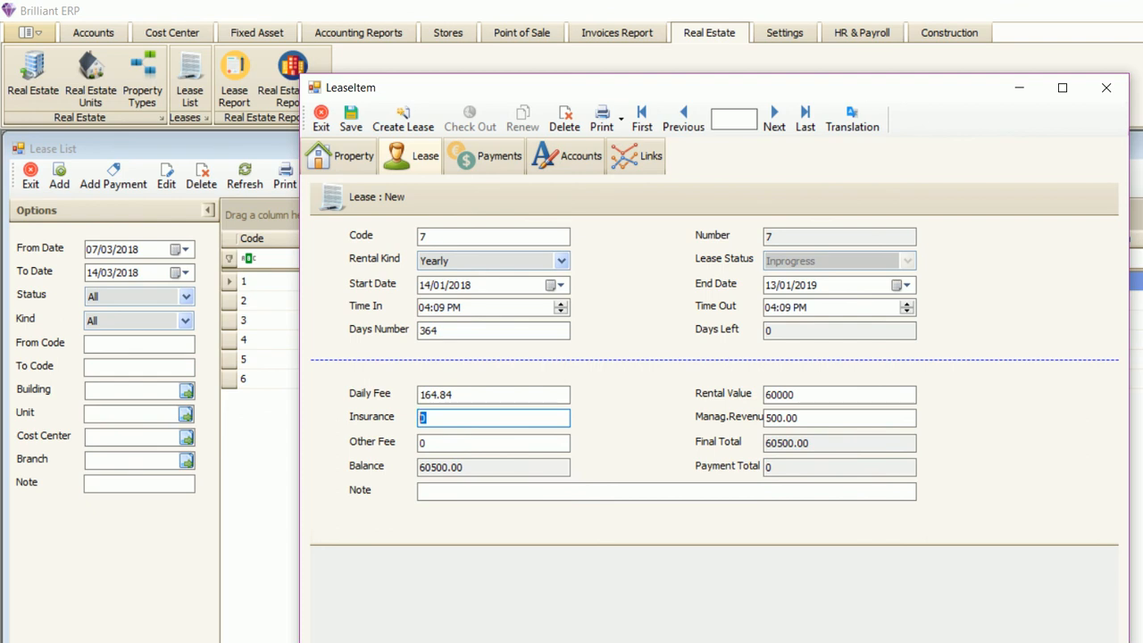
type("5000")
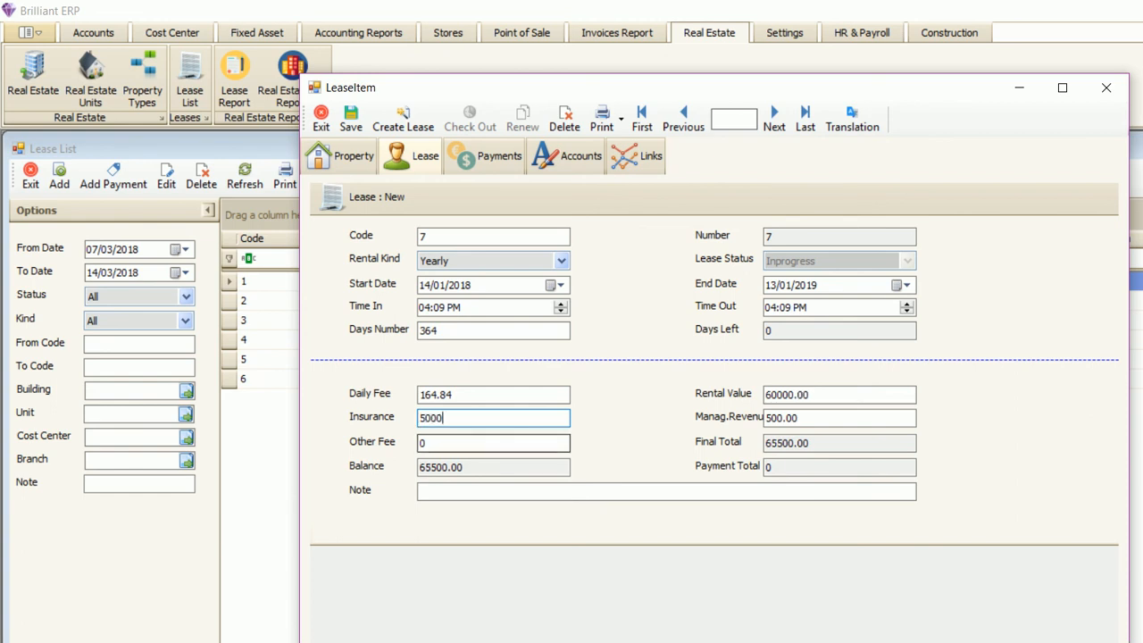
left_click(821, 418)
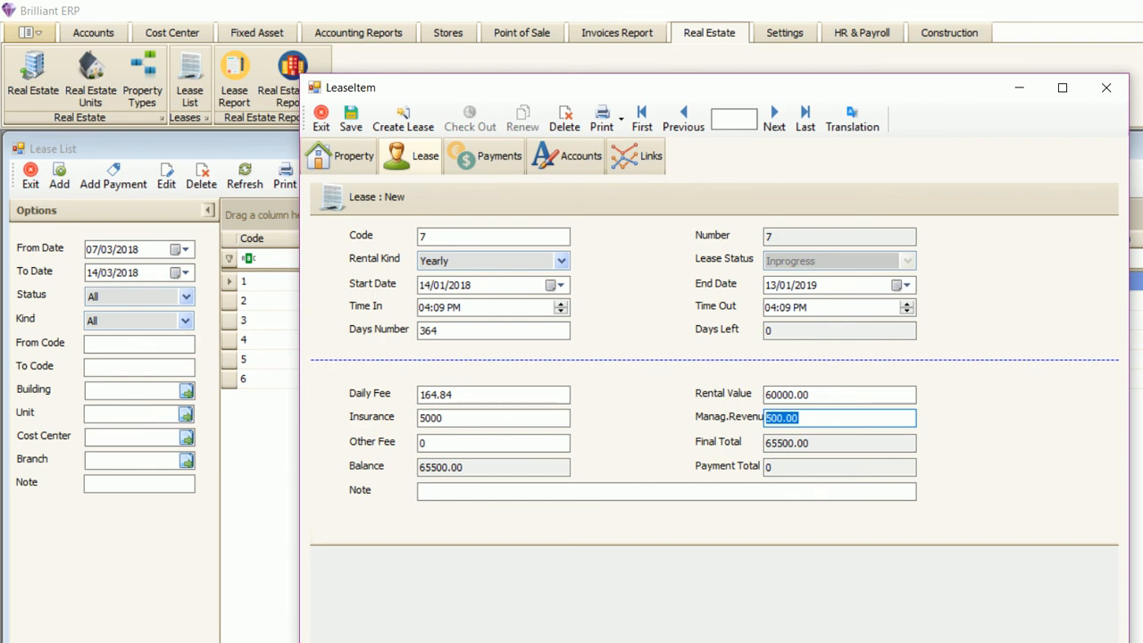
type("400")
key("Tab")
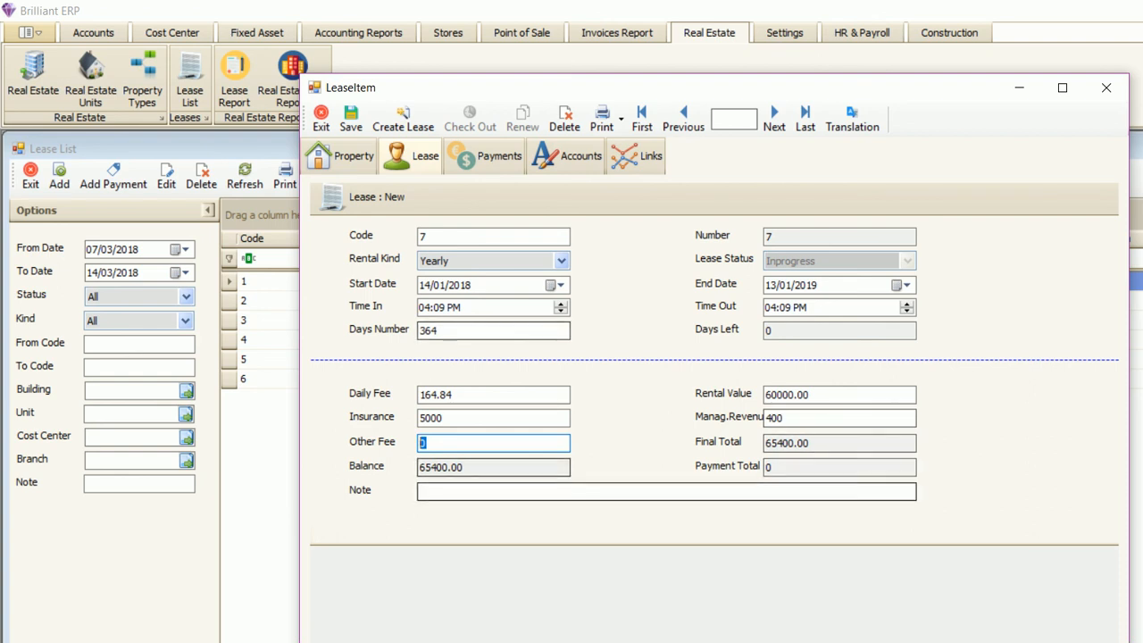
key("Tab")
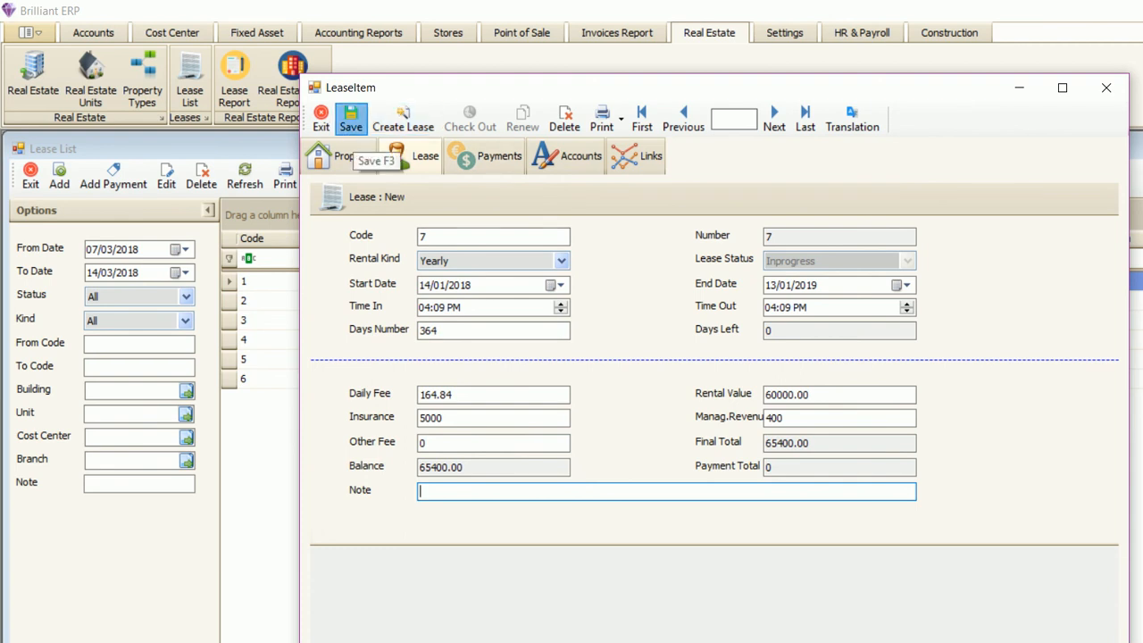
- Save lease 7, then reopen it and review its Lease and Accounts pages
left_click(350, 119)
double_click(678, 398)
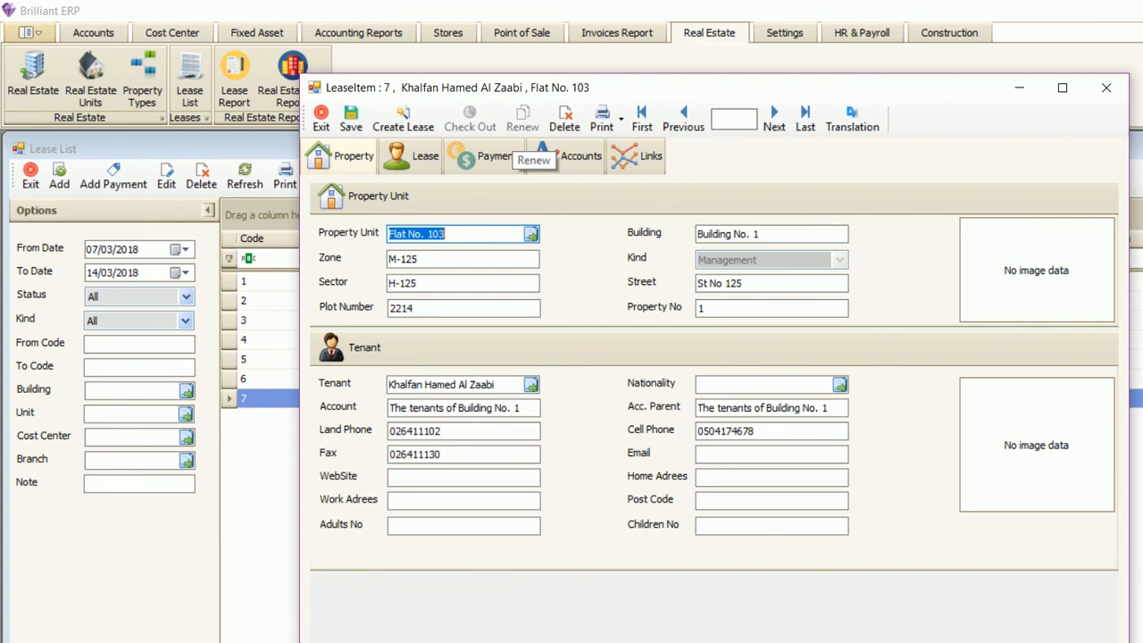
left_click(413, 156)
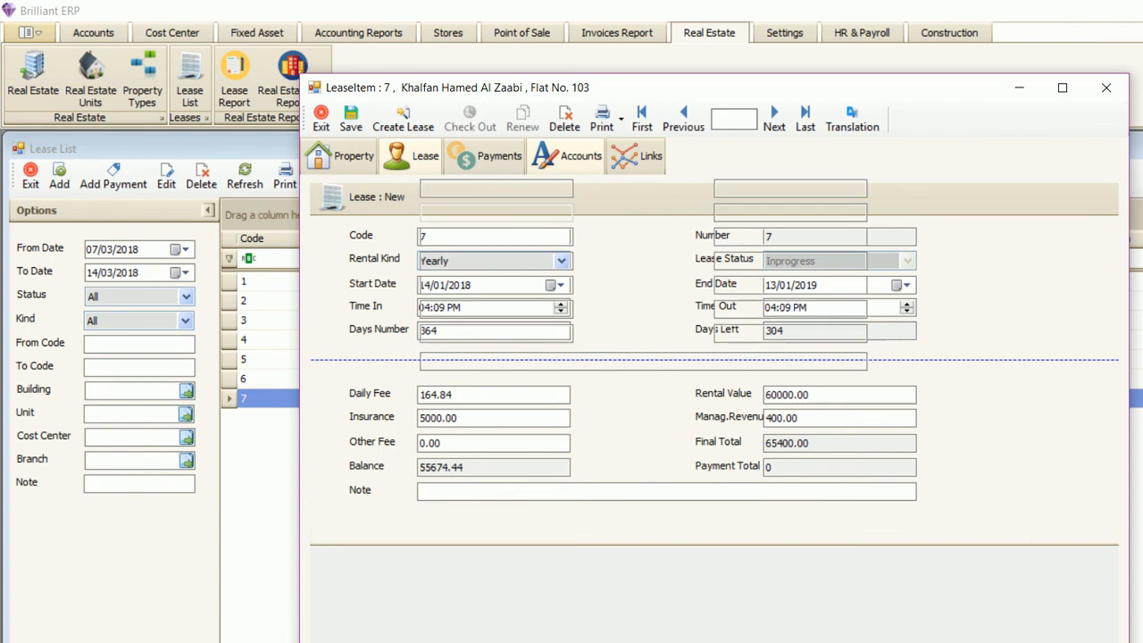
left_click(568, 155)
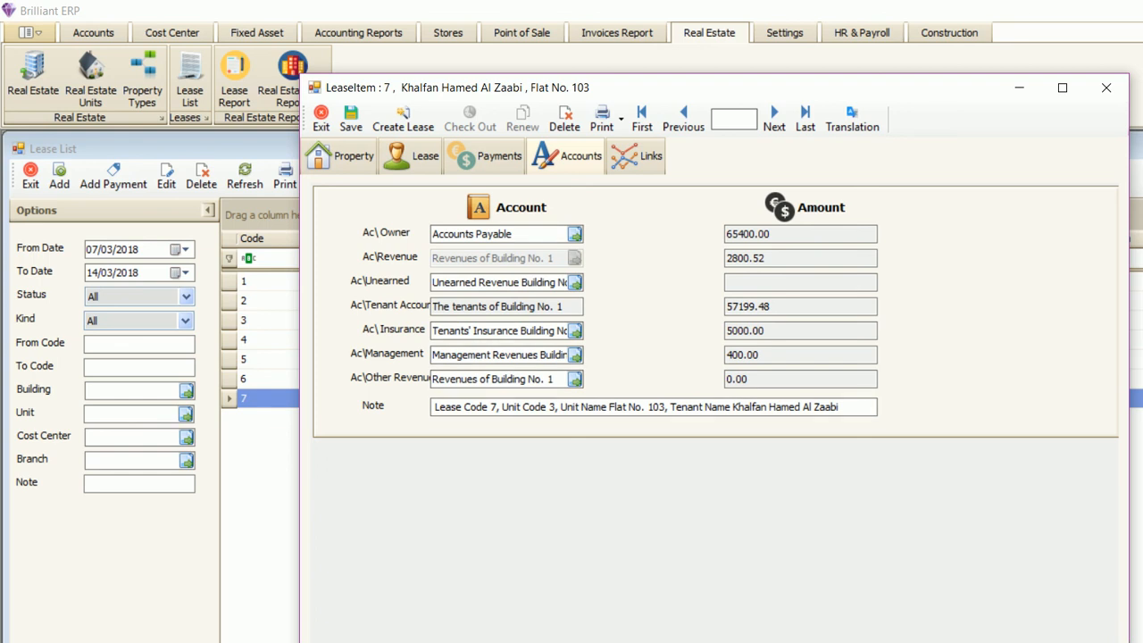
- Switch lease 7's tenant to a different customer, close it, and open lease 2
left_click(341, 155)
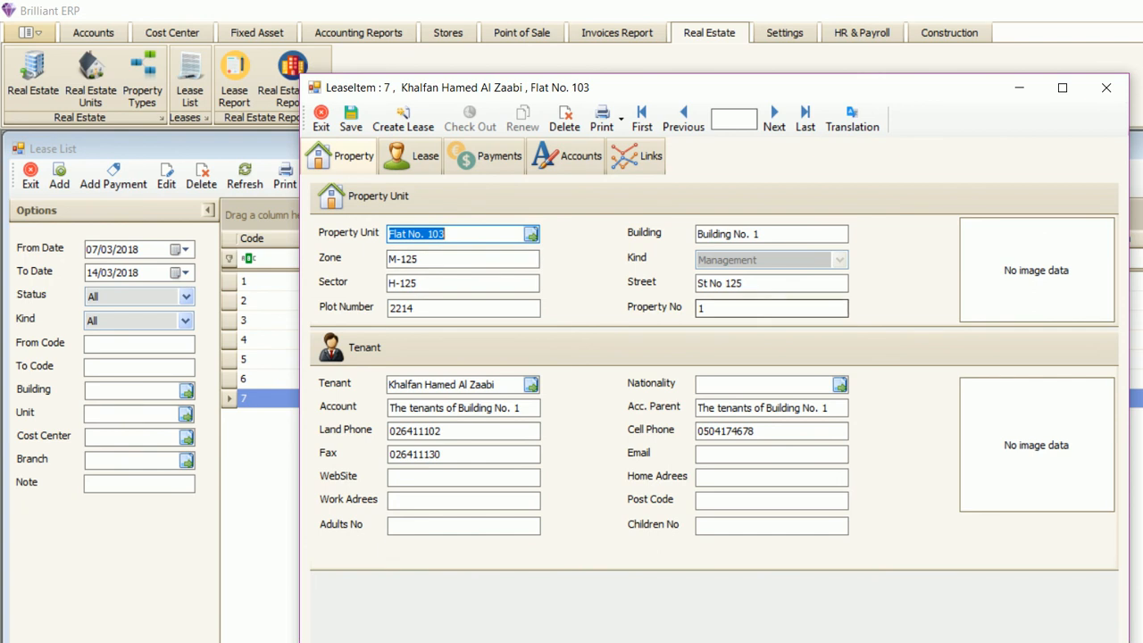
left_click(454, 385)
left_click(532, 384)
double_click(274, 243)
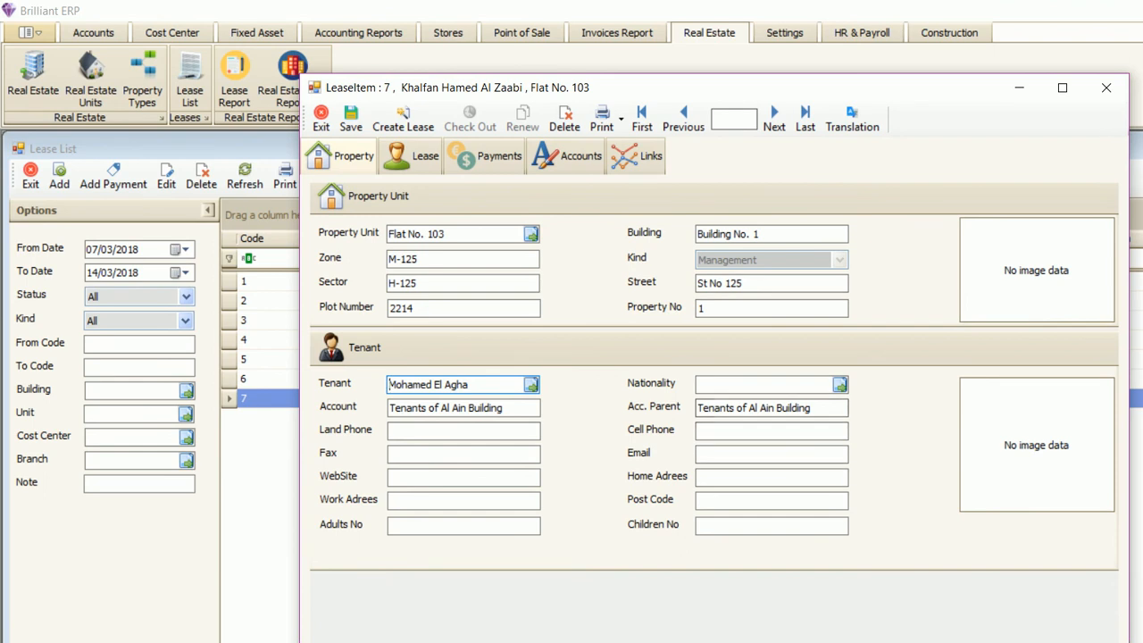
left_click(1105, 87)
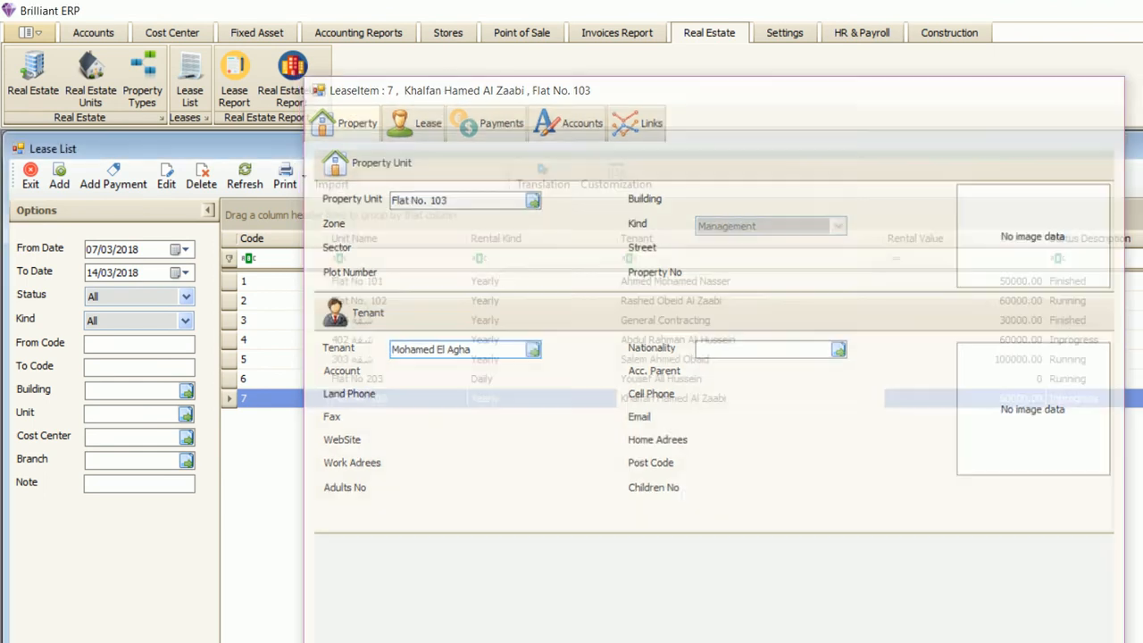
double_click(696, 300)
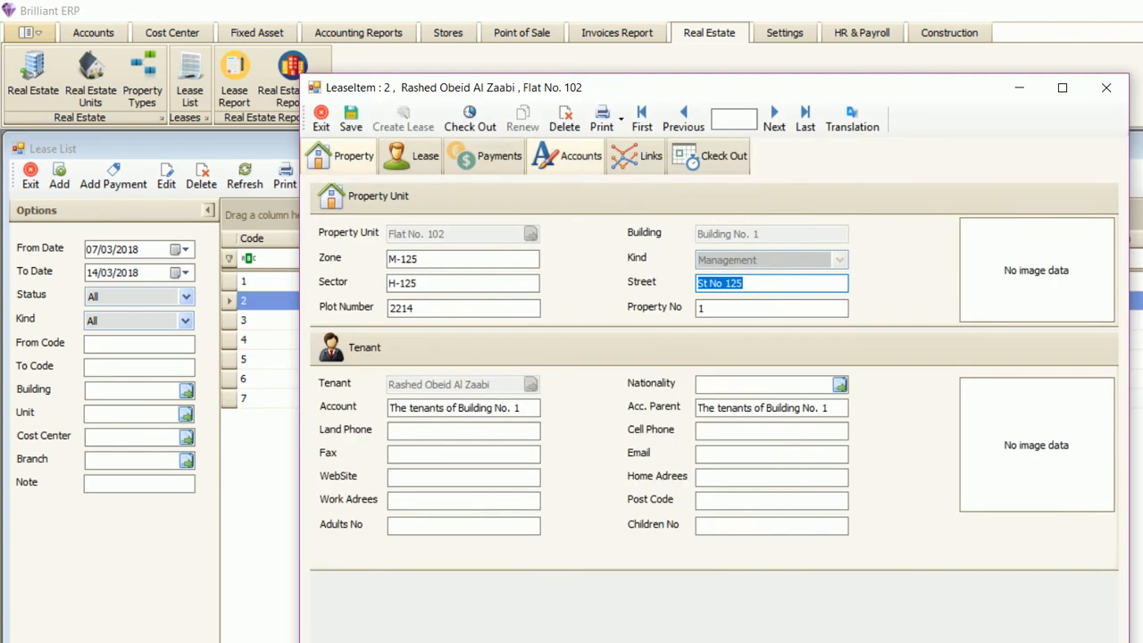
- Review lease 2's payments and posted entry voucher, close both, and select the Accounts ribbon
left_click(487, 156)
left_click(568, 157)
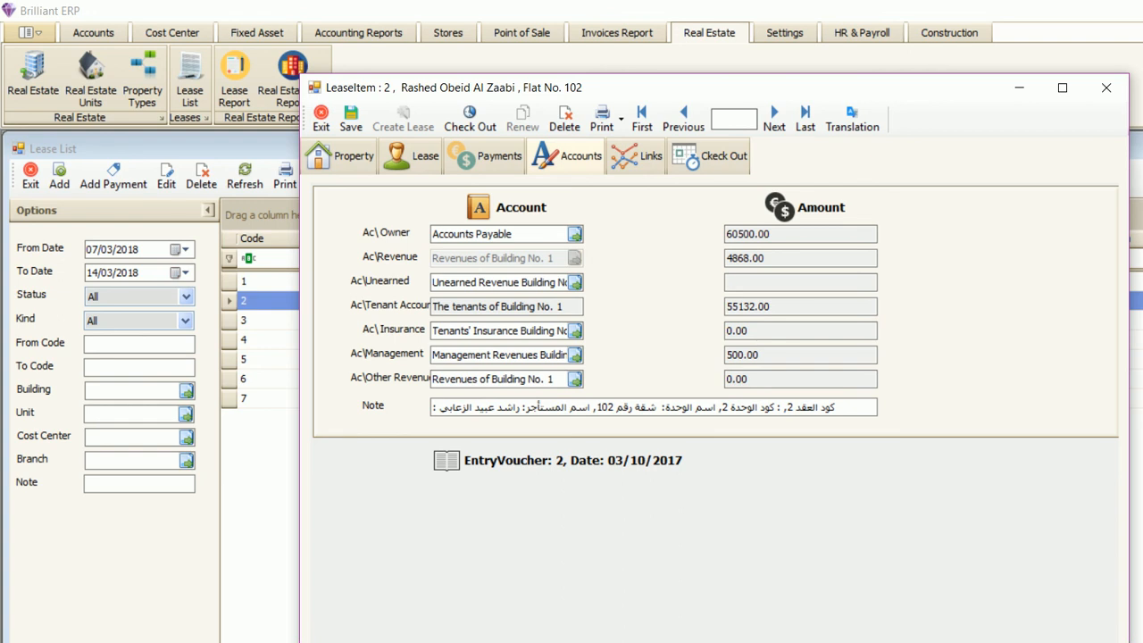
left_click(573, 461)
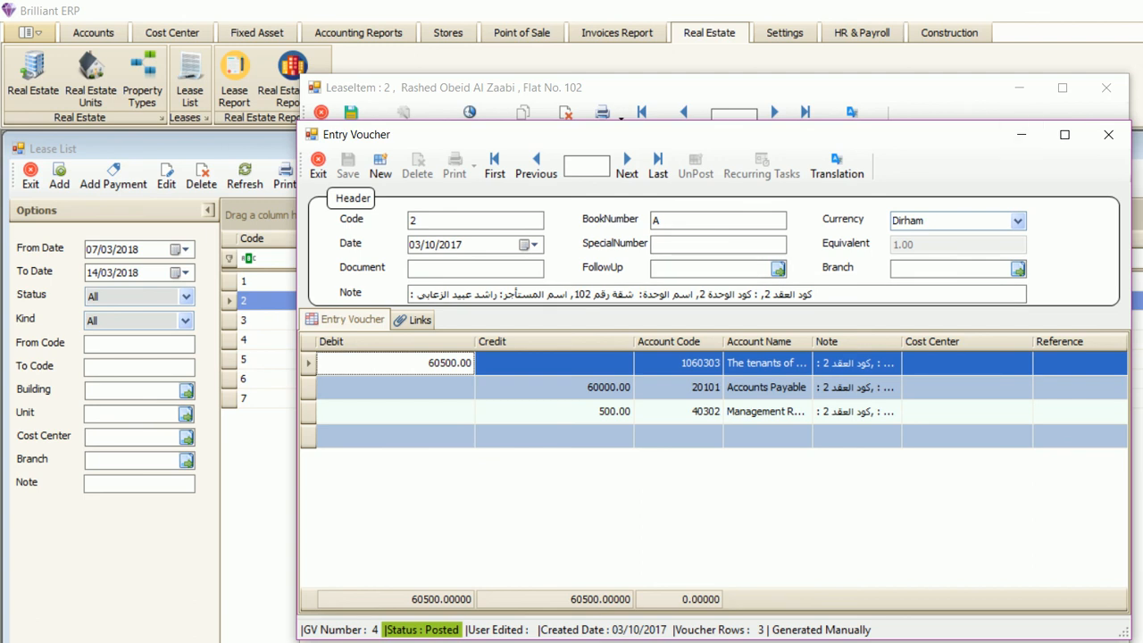
left_click(1108, 134)
left_click(321, 118)
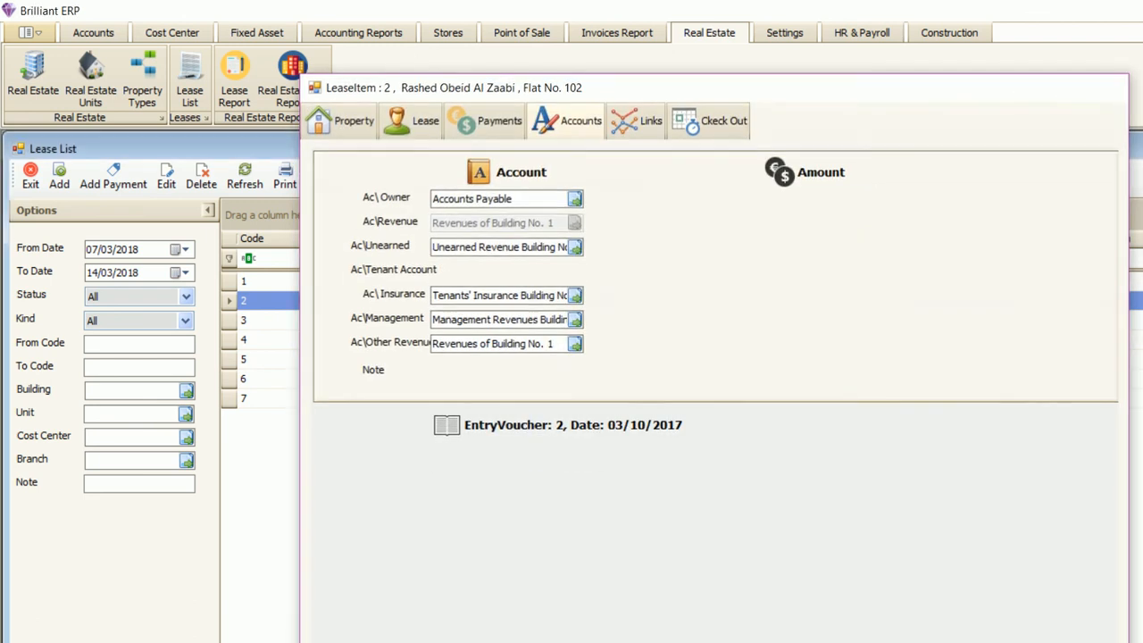
left_click(93, 32)
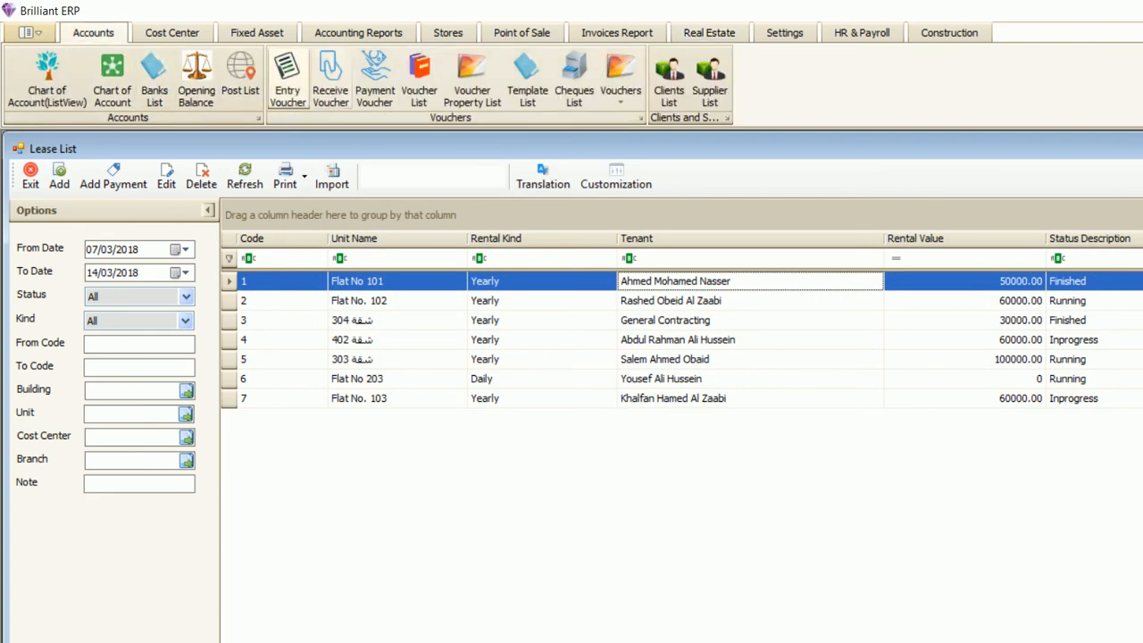
left_click(287, 79)
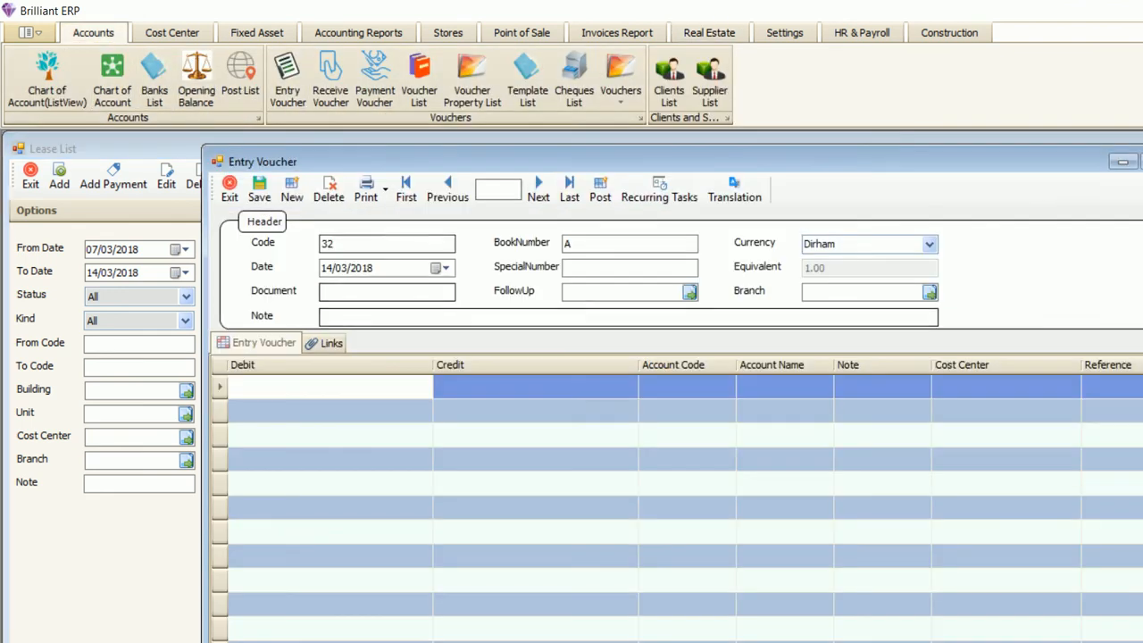
left_click(569, 190)
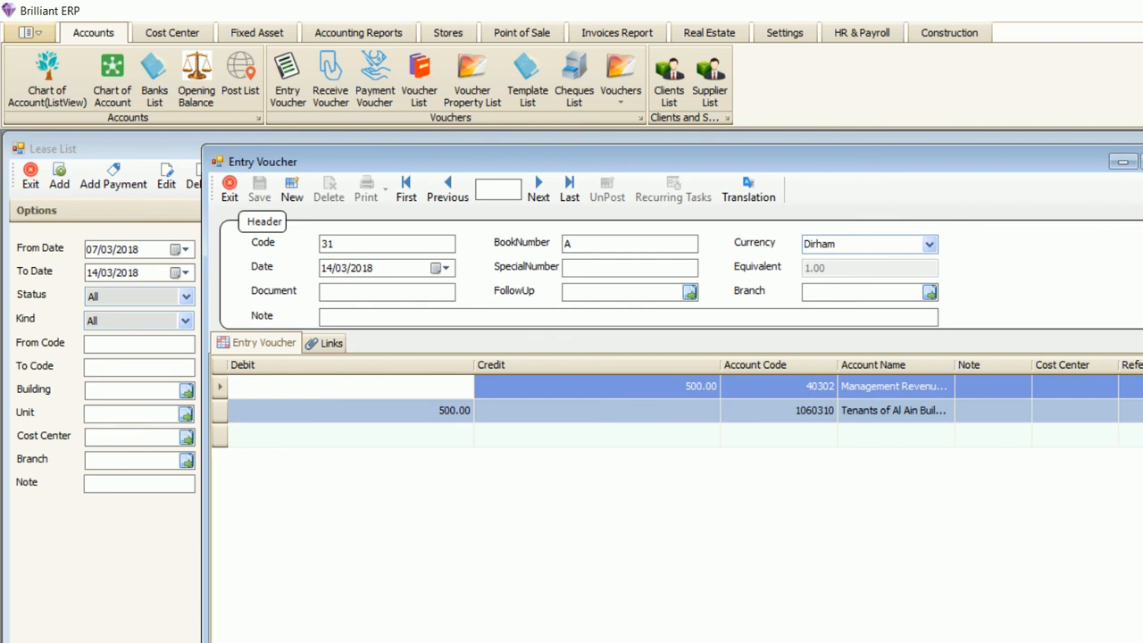
key("Escape")
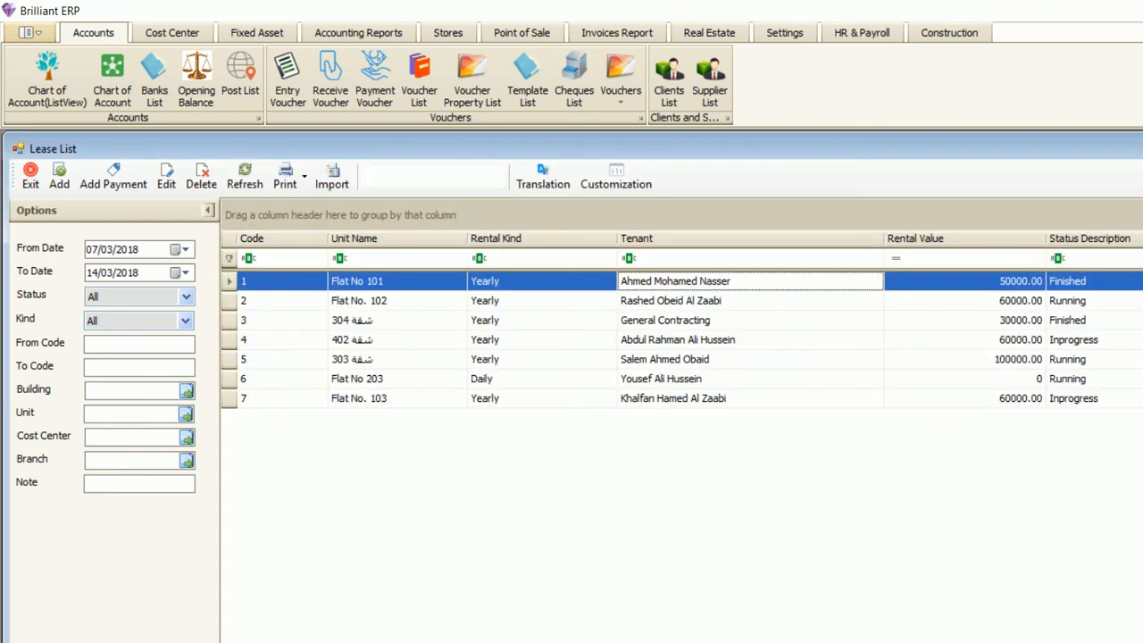
- After briefly opening lease 1, open lease 2 and browse its tabs, ending on the lease terms
double_click(676, 281)
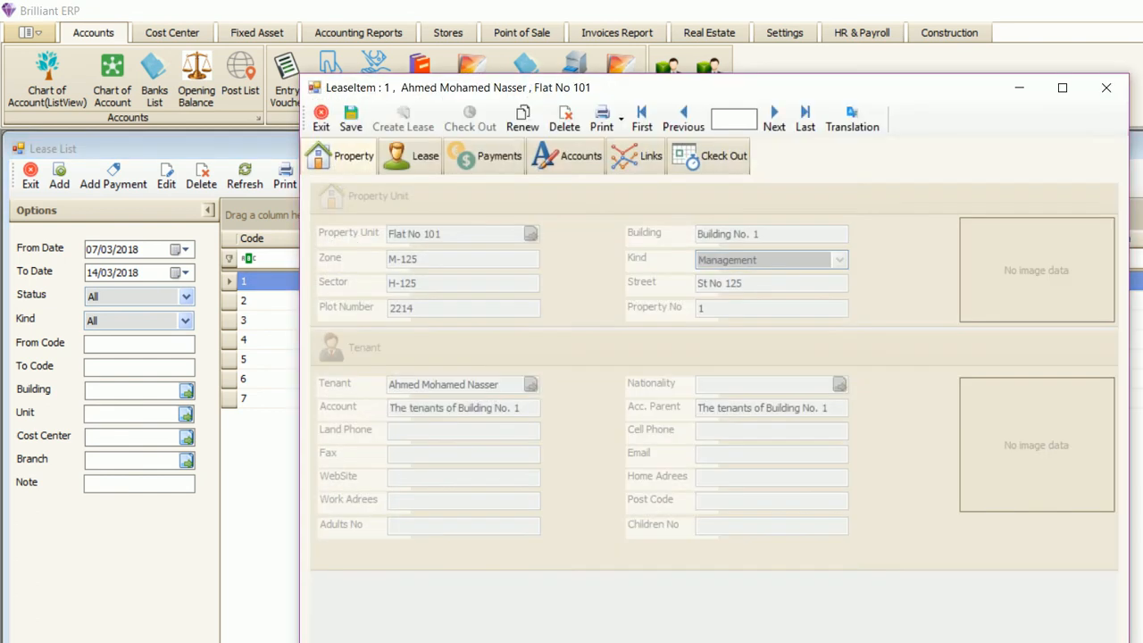
left_click(1106, 88)
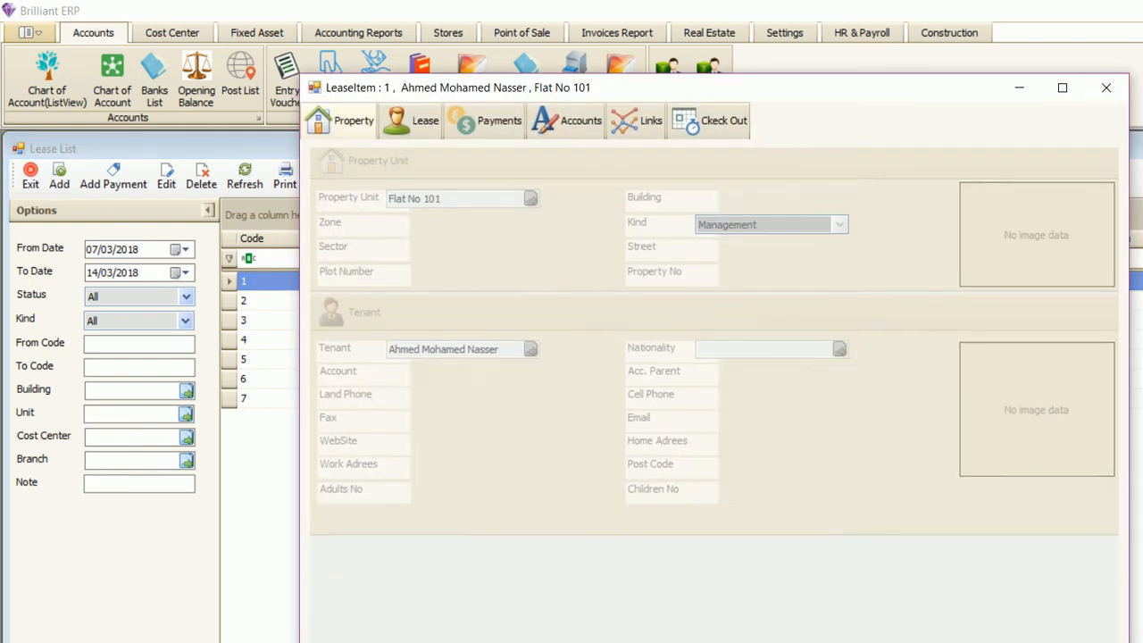
double_click(750, 301)
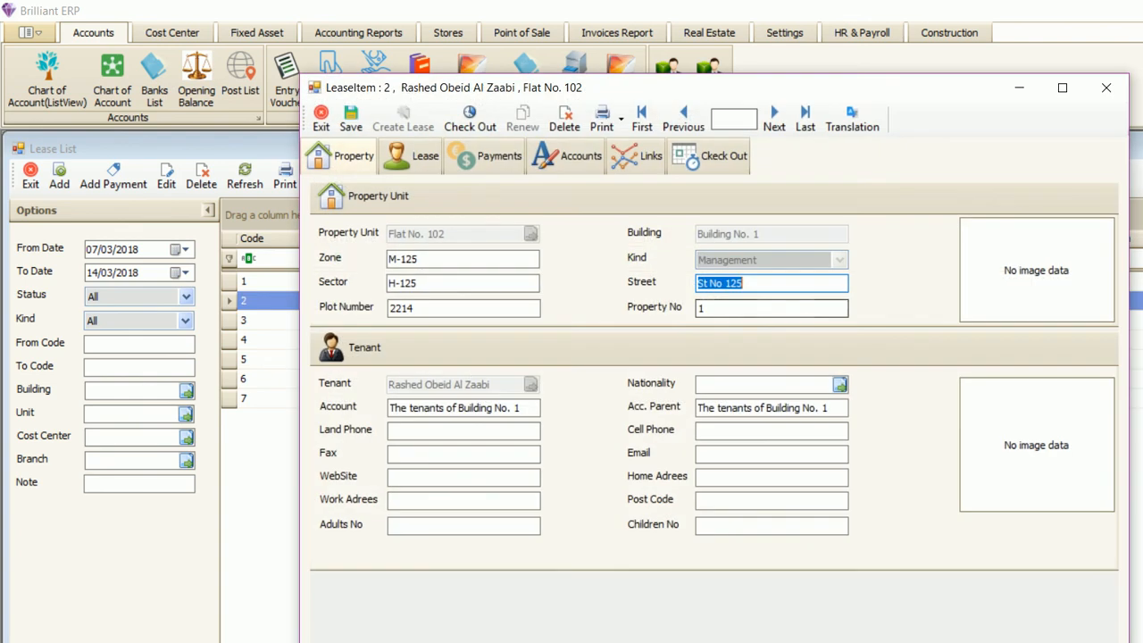
left_click(413, 156)
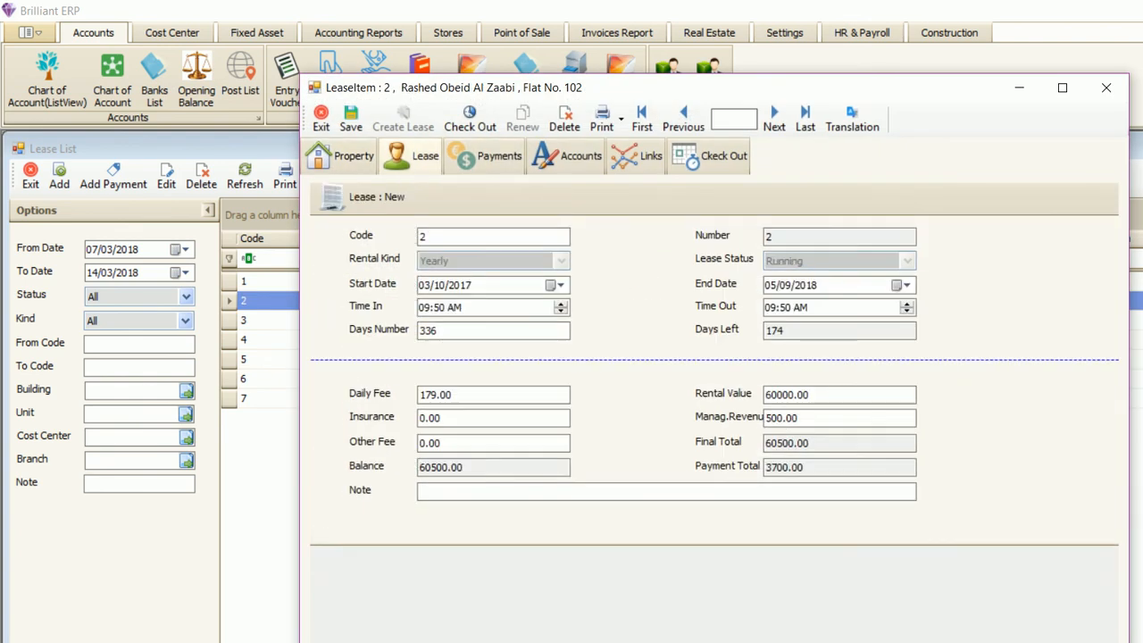
left_click(343, 156)
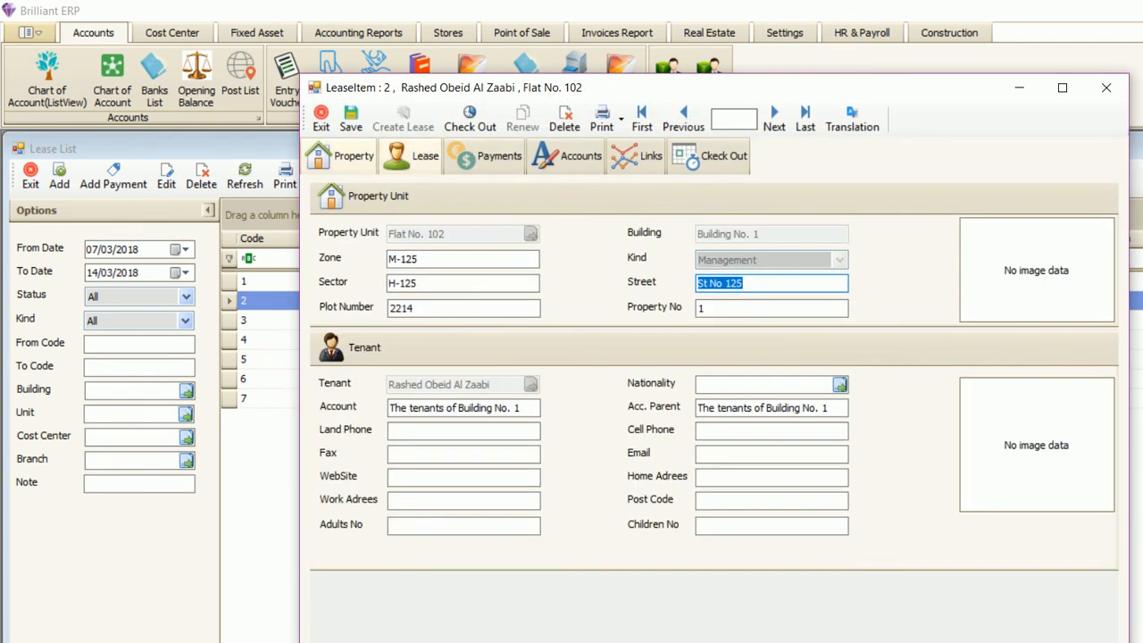
left_click(412, 156)
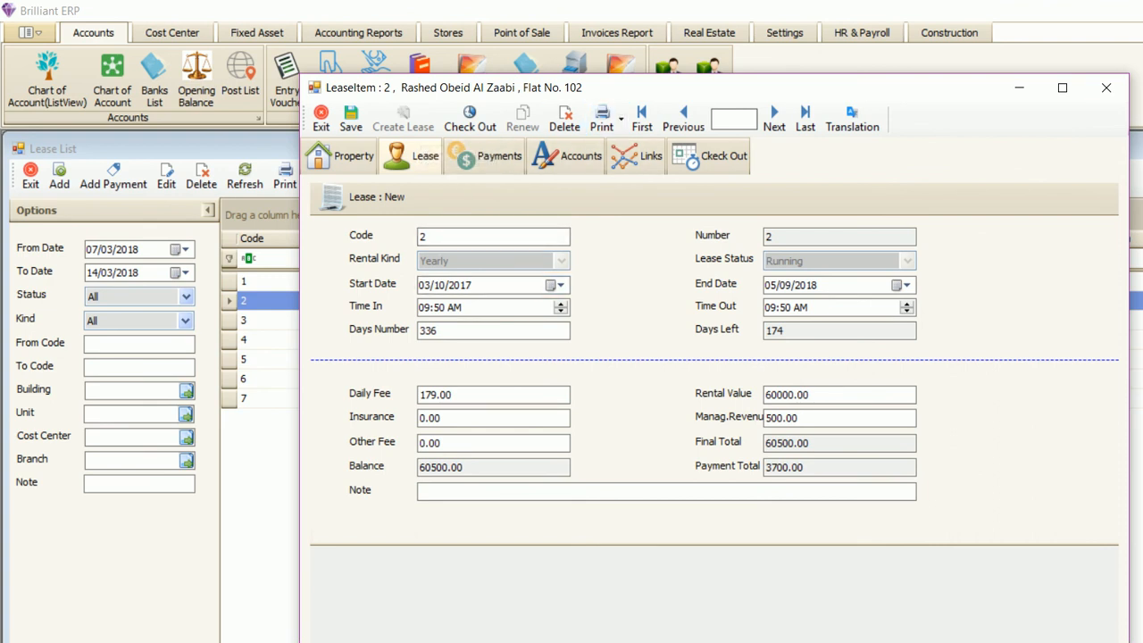
left_click(568, 157)
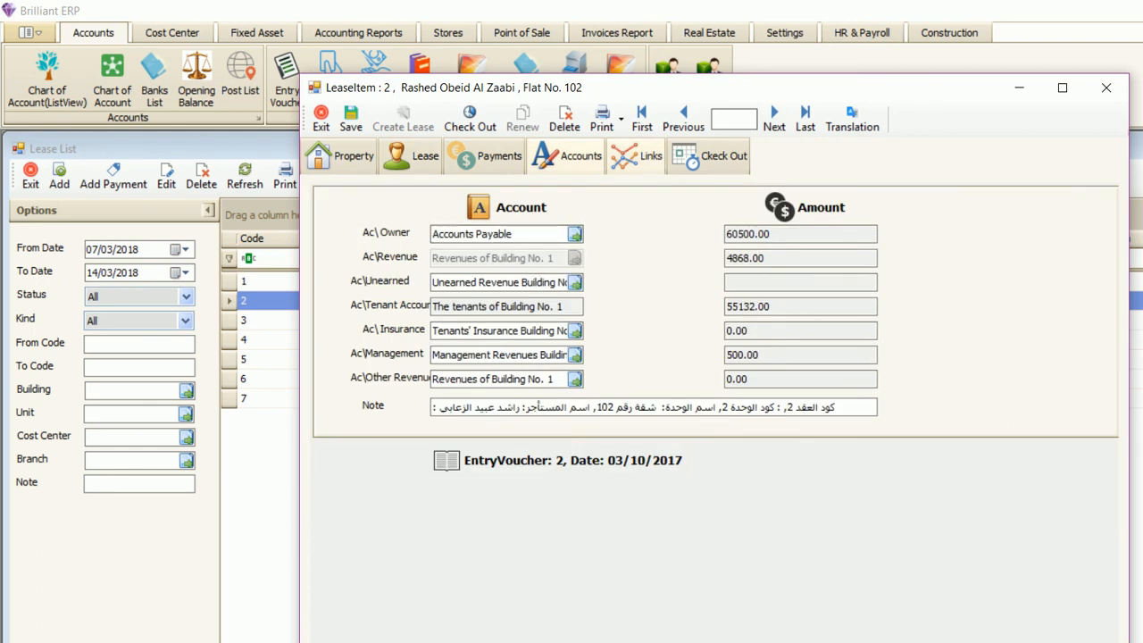
left_click(635, 156)
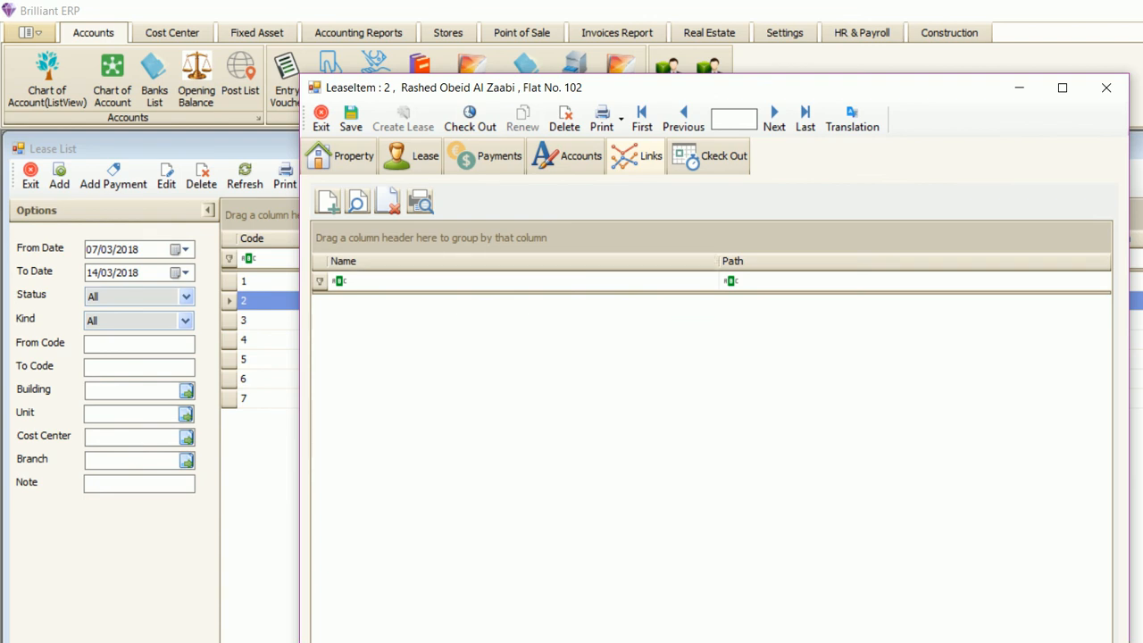
left_click(711, 157)
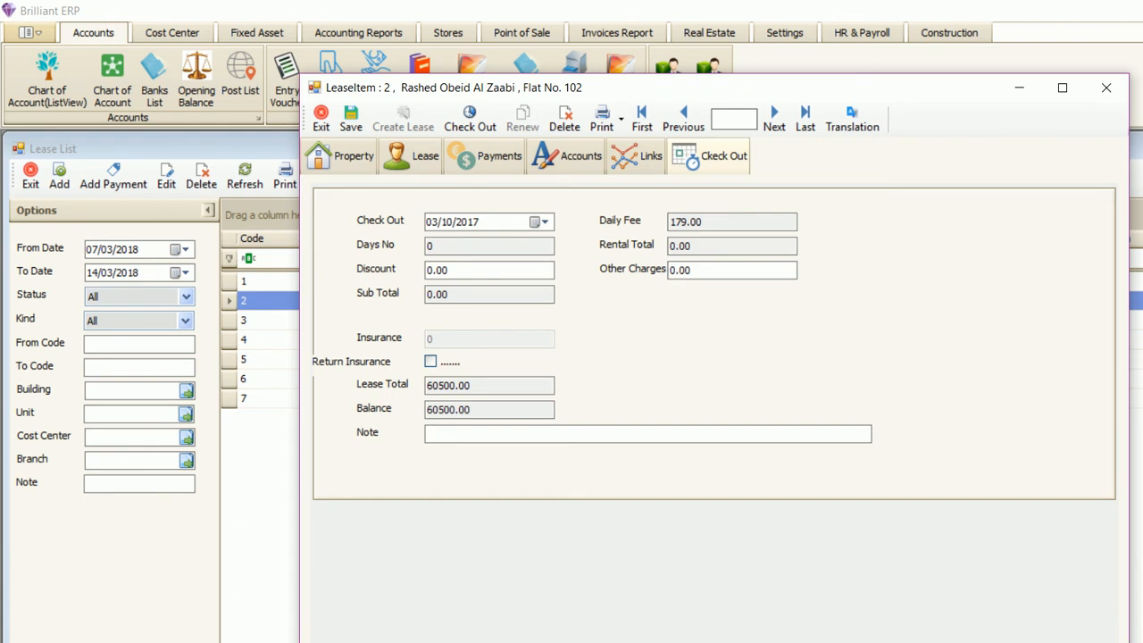
left_click(411, 157)
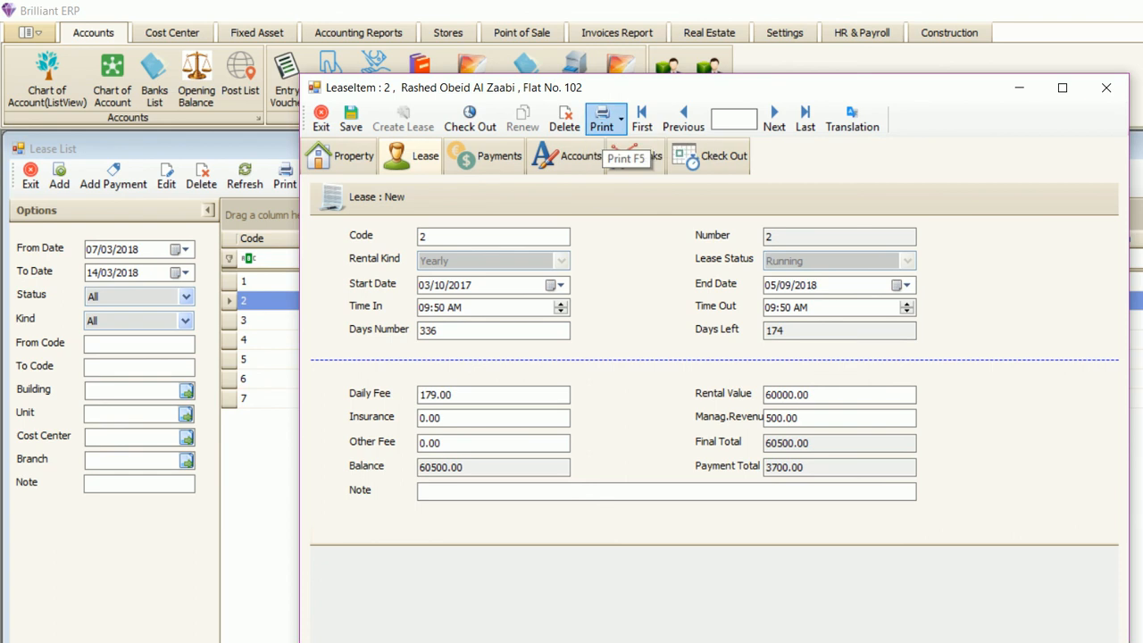
- Use the Print dropdown to open the Print Dialog listing the 'contract' design
left_click(620, 125)
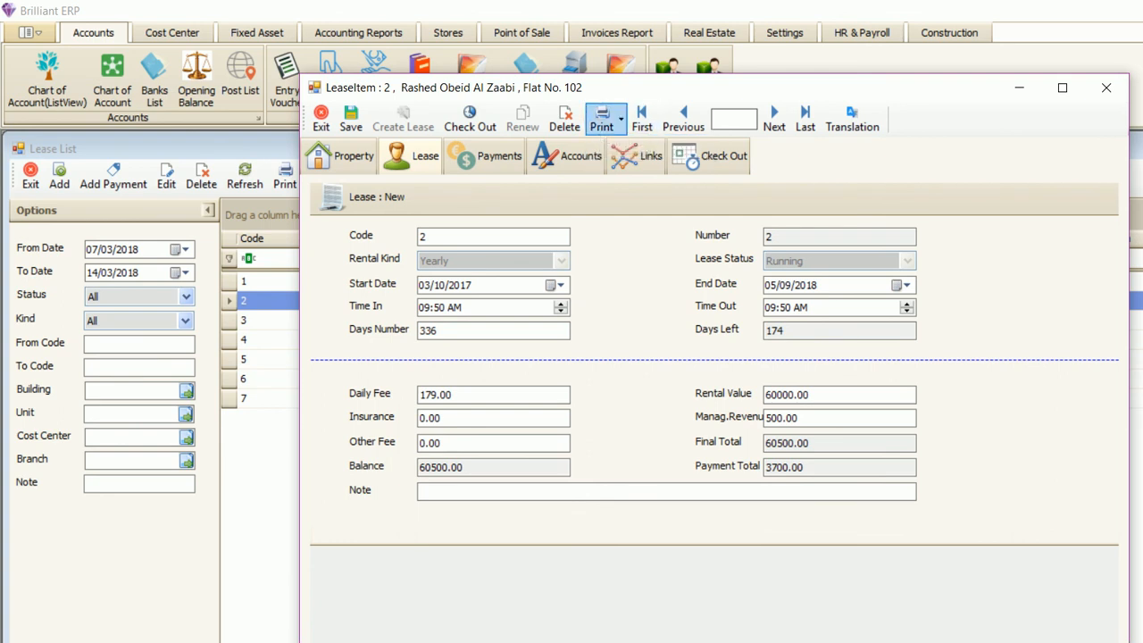
left_click(620, 118)
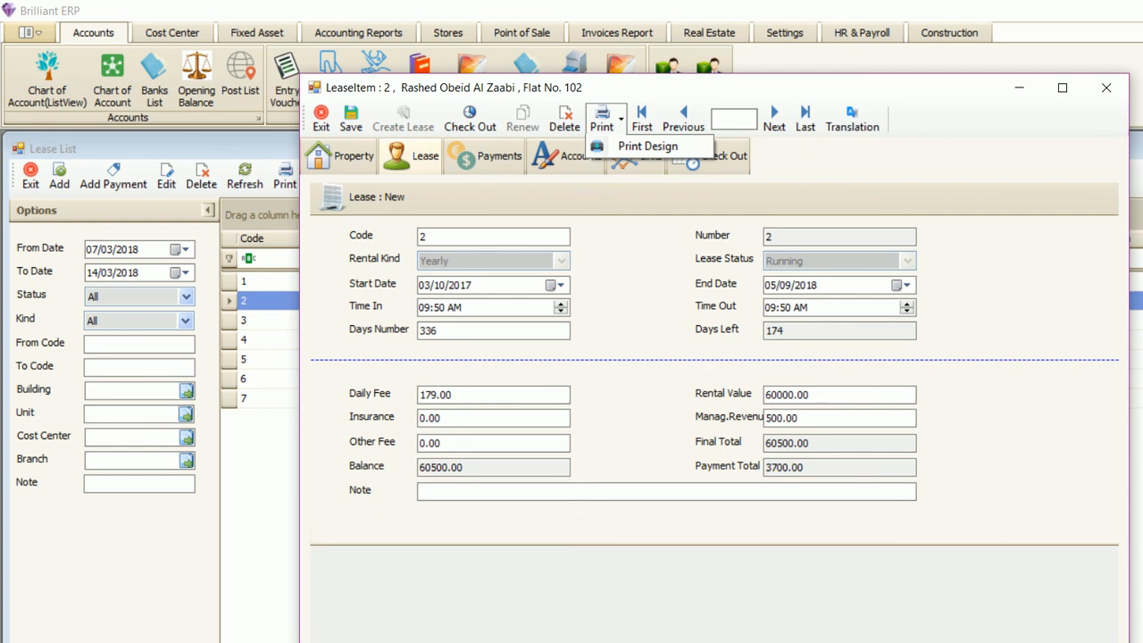
left_click(620, 120)
left_click(621, 120)
left_click(620, 120)
left_click(621, 119)
left_click(647, 145)
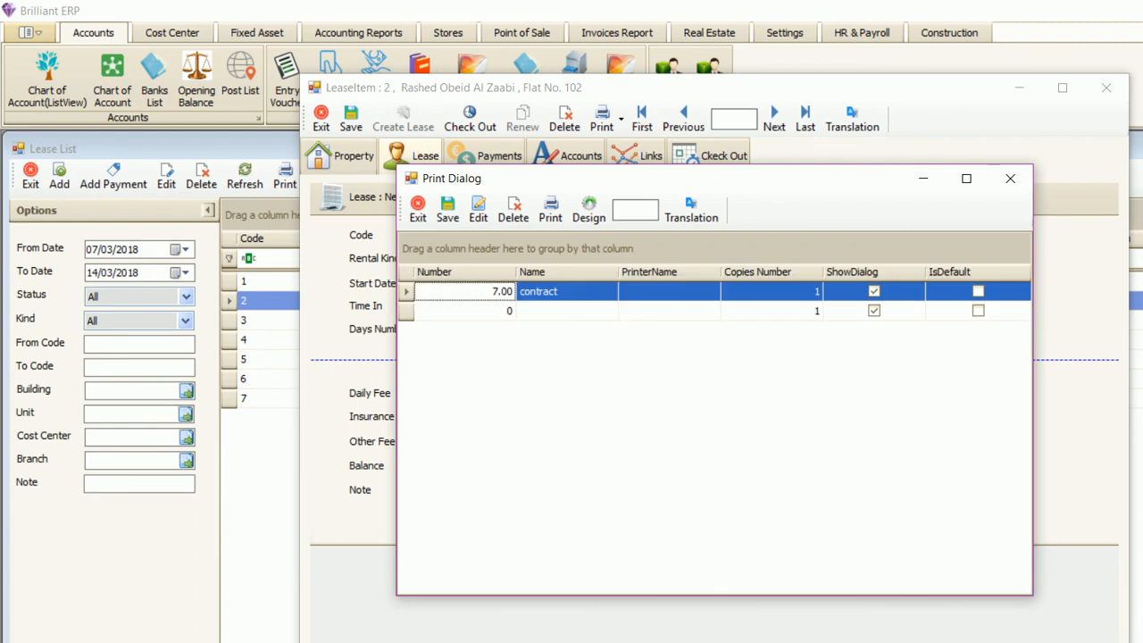
- Preview lease 2's Tenancy Contract from the 'contract' template, scroll through it, and close the preview
left_click(550, 210)
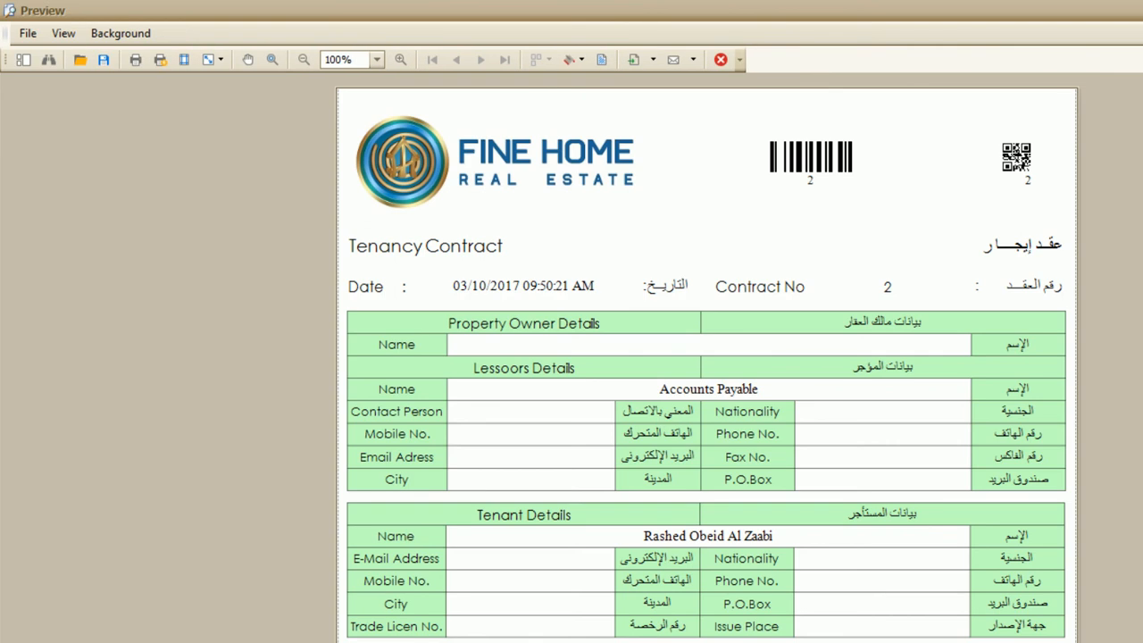
scroll(705, 357, "down", 5)
scroll(706, 357, "up", 5)
scroll(706, 357, "down", 2)
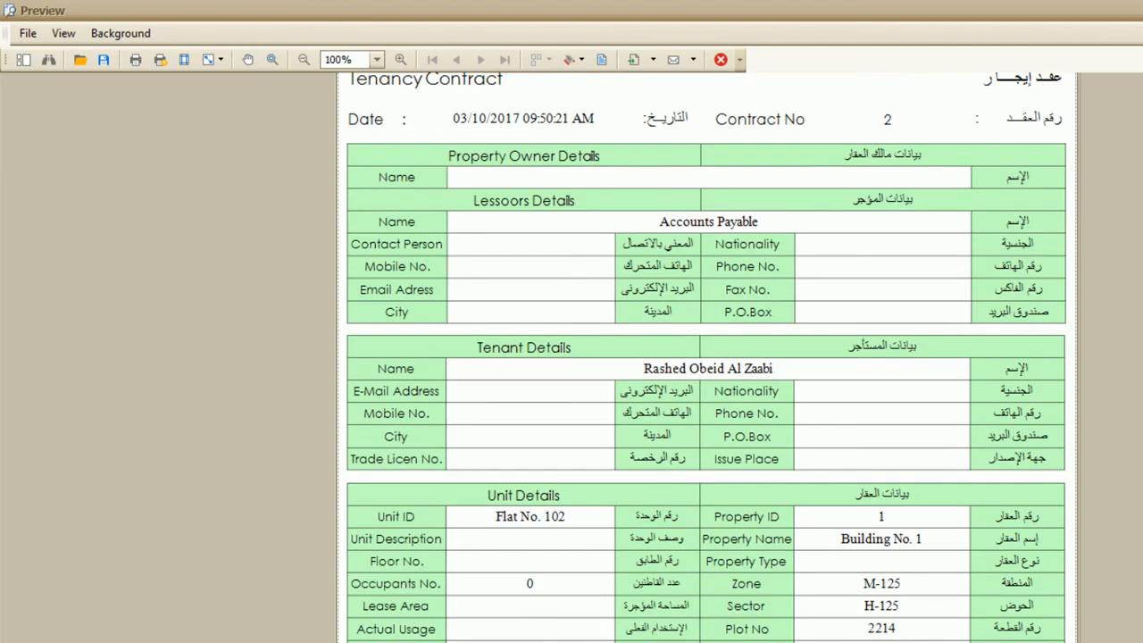
key("Escape")
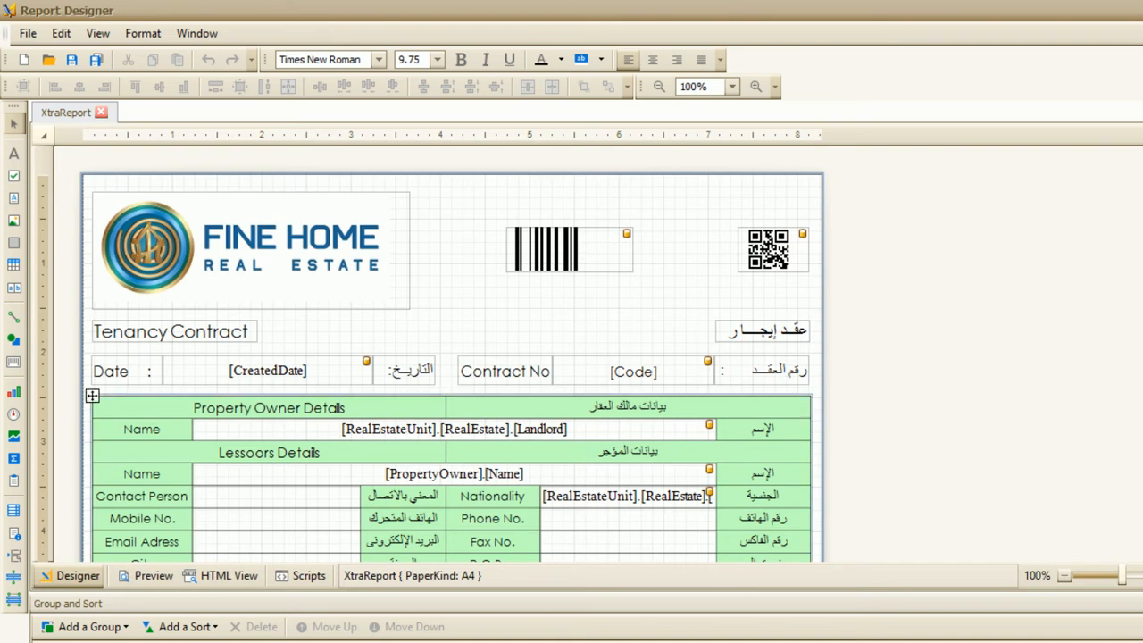
- Look over the contract layout and its script, then close the Report Designer discarding changes
scroll(451, 357, "down", 6)
scroll(452, 357, "up", 5)
scroll(304, 241, "up", 2)
left_click_drag(251, 250, 290, 244)
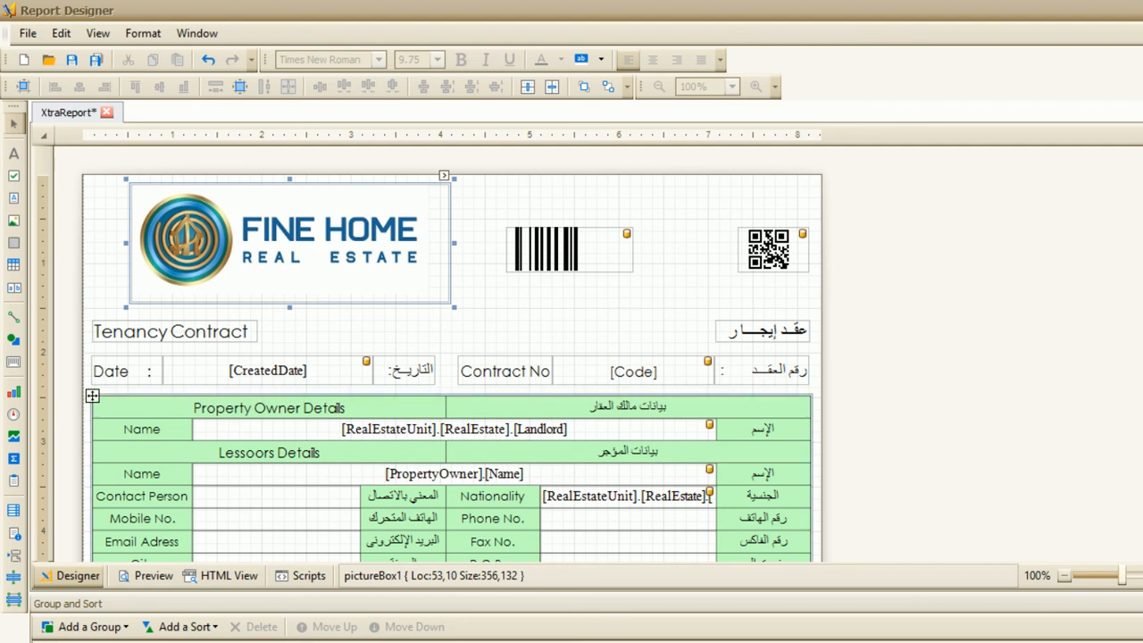
left_click(303, 576)
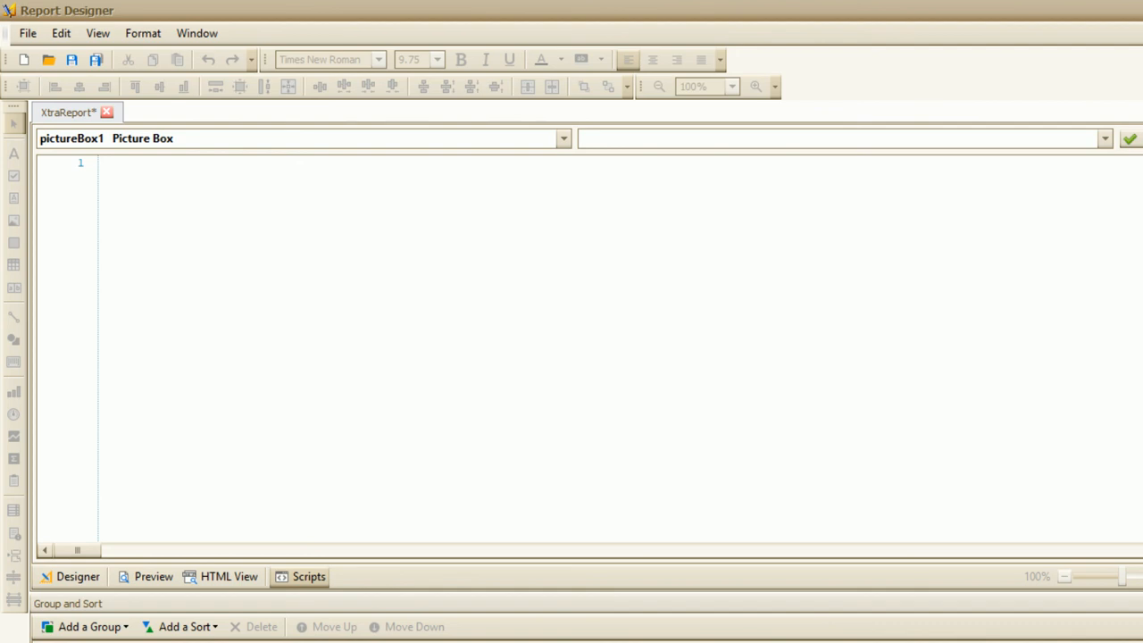
left_click(72, 577)
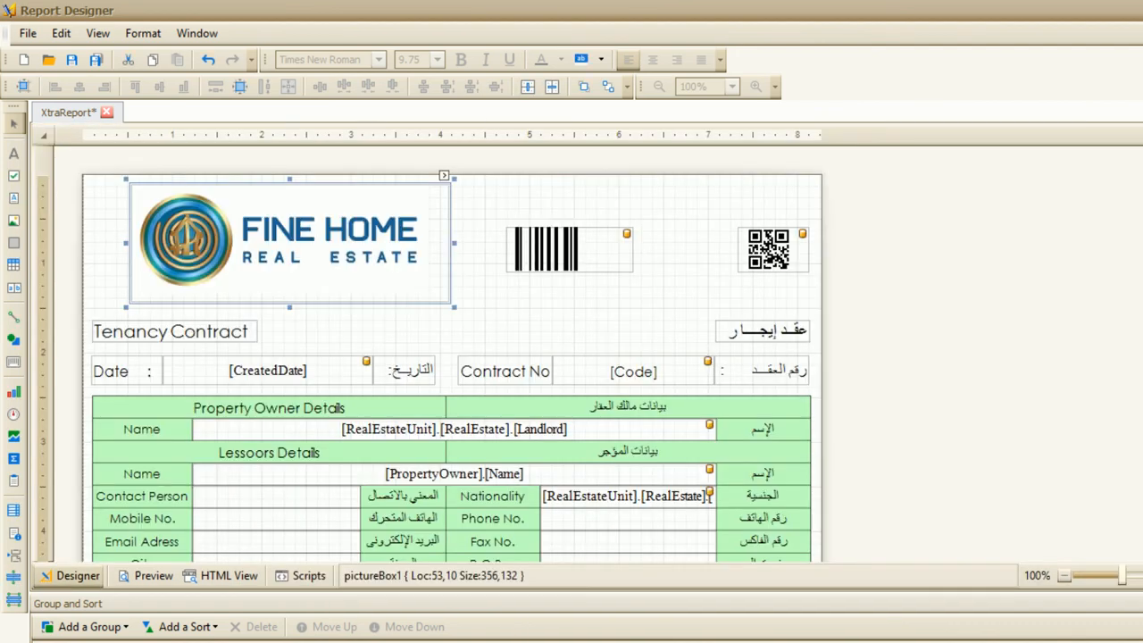
key("alt+F4")
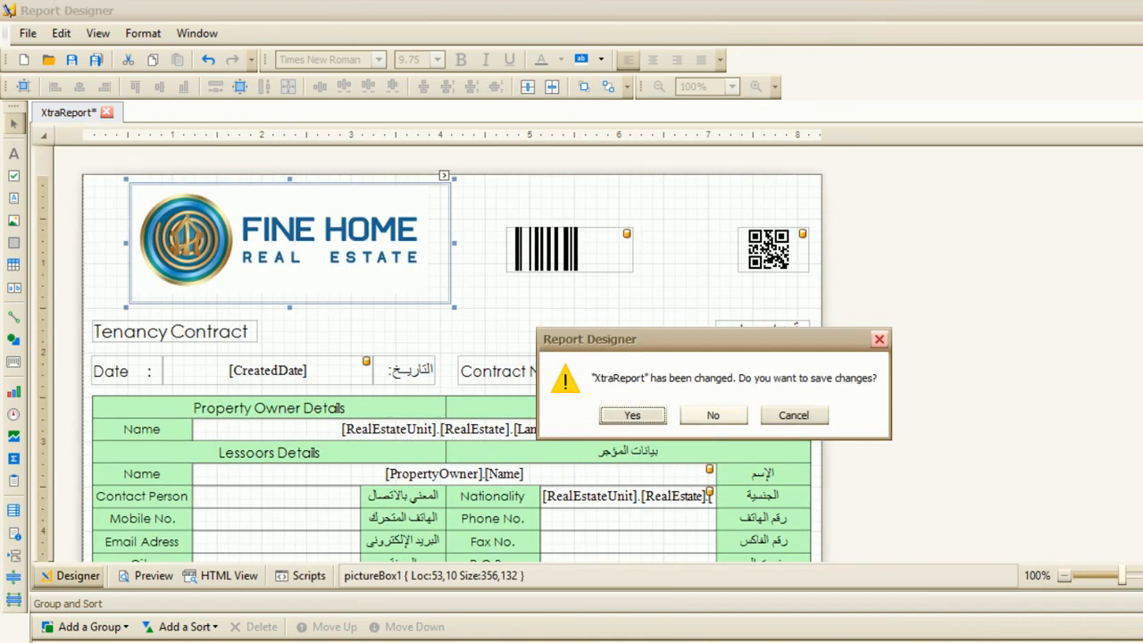
left_click(713, 416)
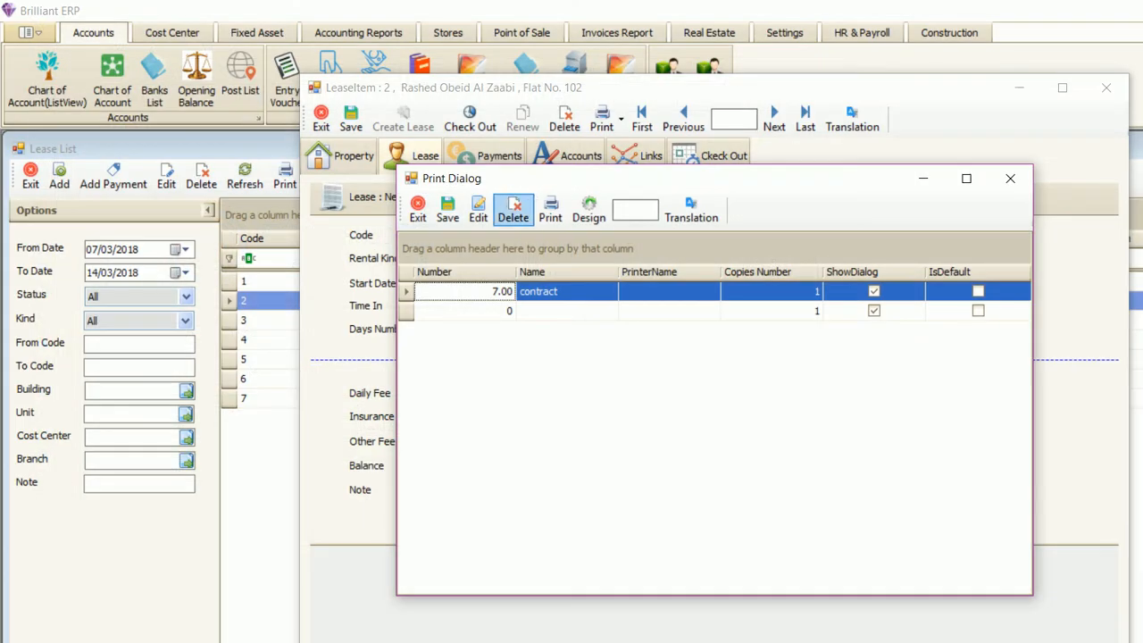
- Preview and scroll through the Flat No. 102 tenancy contract, then close the print layouts list
left_click(548, 217)
scroll(705, 357, "down", 8)
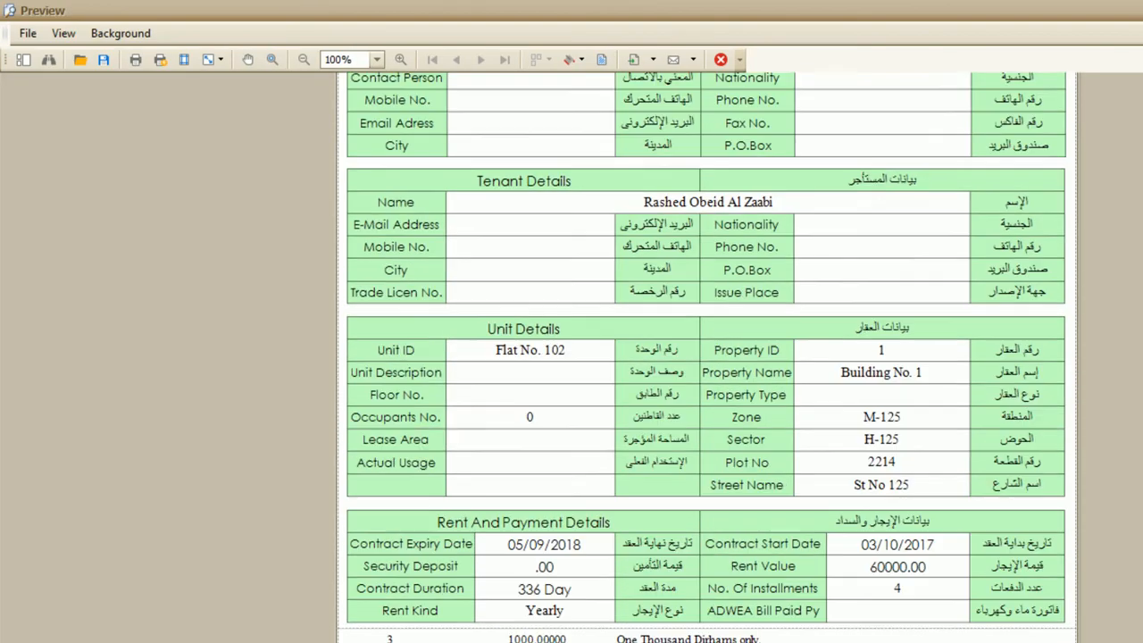
scroll(705, 357, "up", 6)
scroll(705, 357, "down", 6)
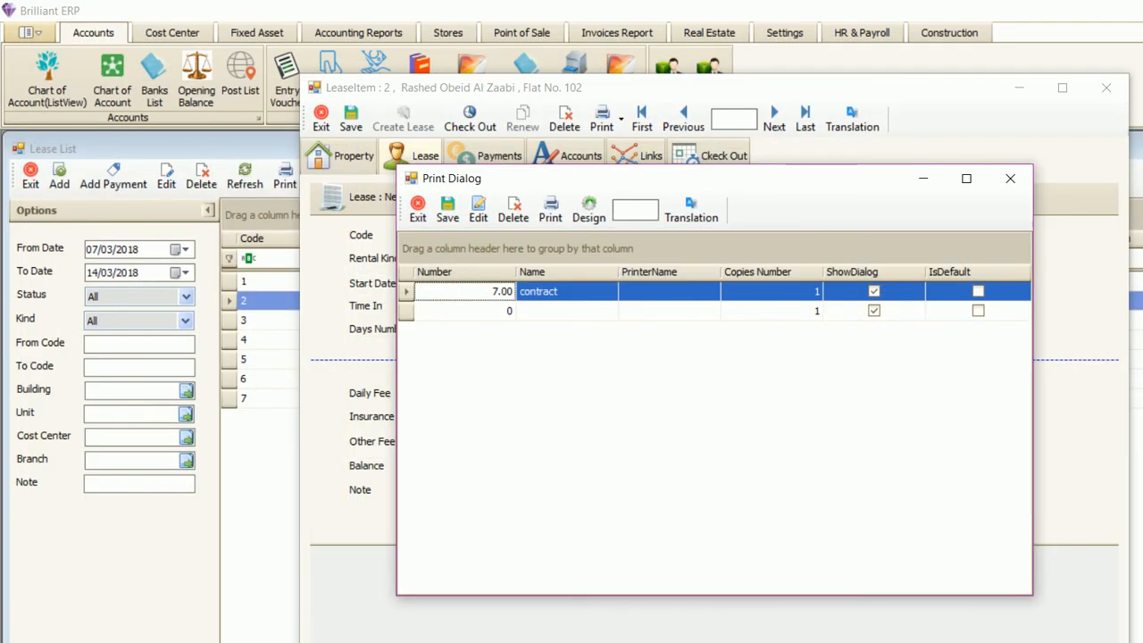
left_click(1010, 178)
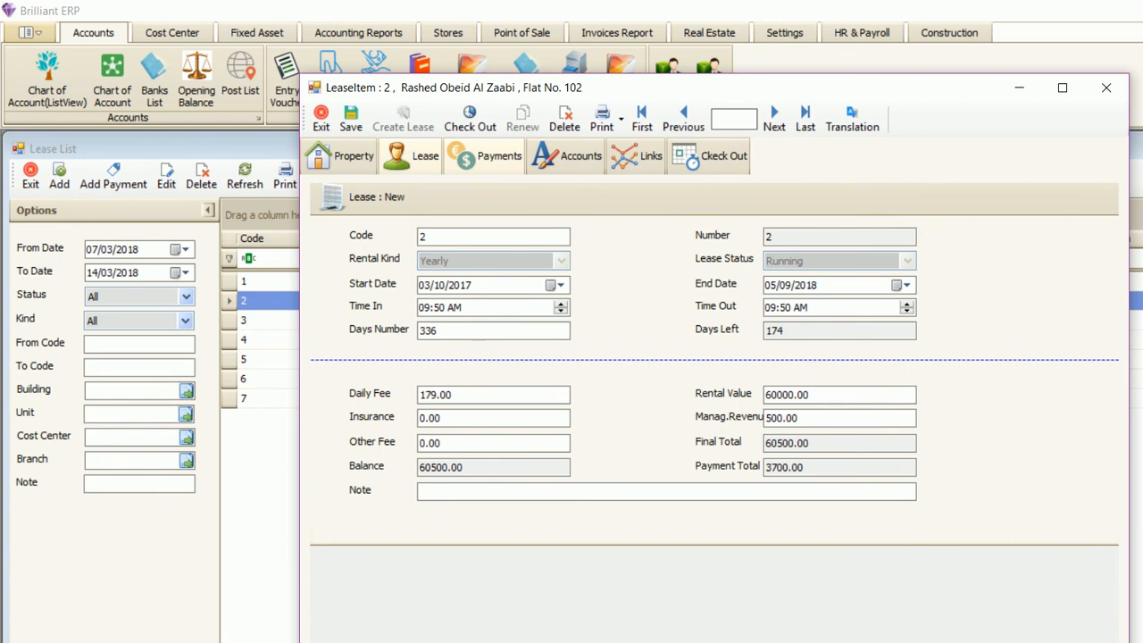
- Check lease 2's payments, close it, and open lease 7 for Flat No. 103
left_click(487, 156)
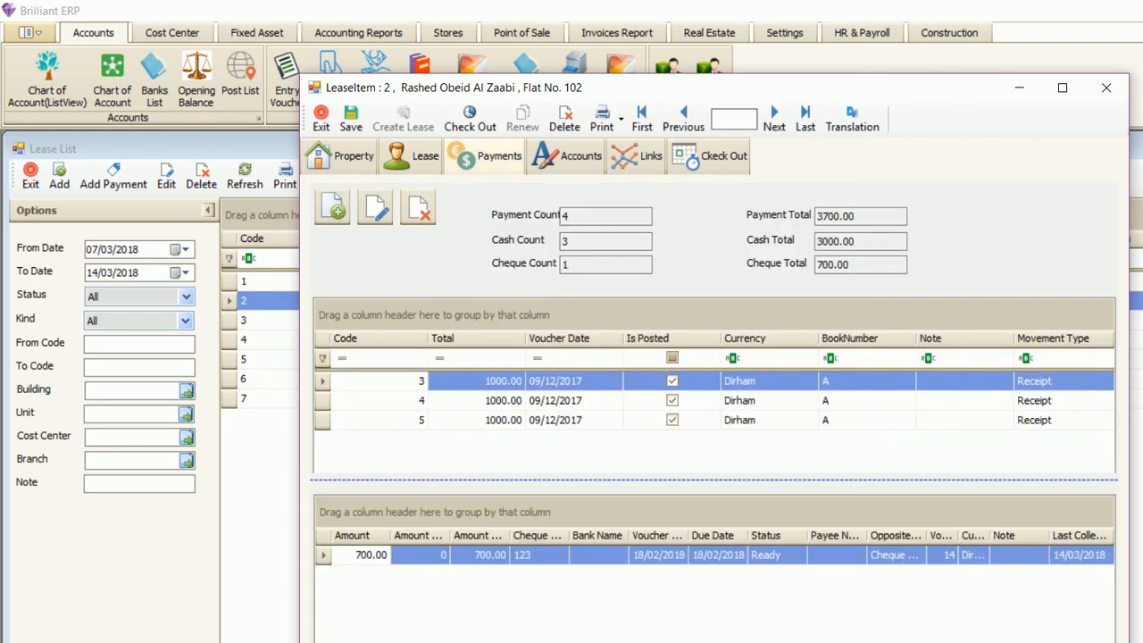
left_click(1106, 88)
double_click(688, 398)
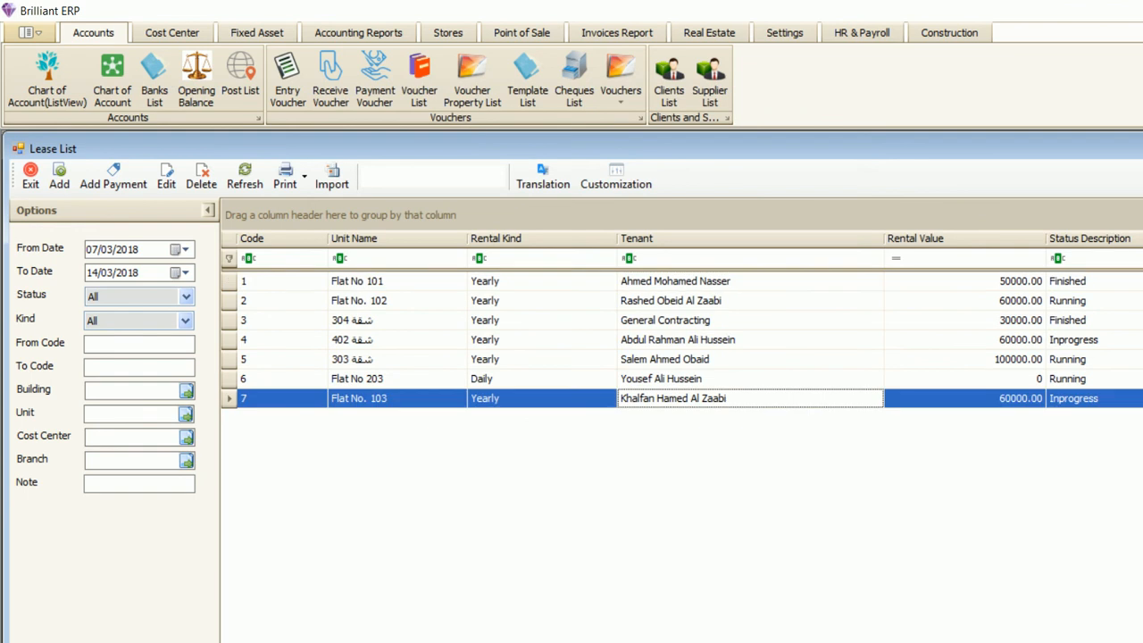
- Review lease 7's payment and cash counts, lease terms and account postings, ending on Payments
left_click(487, 155)
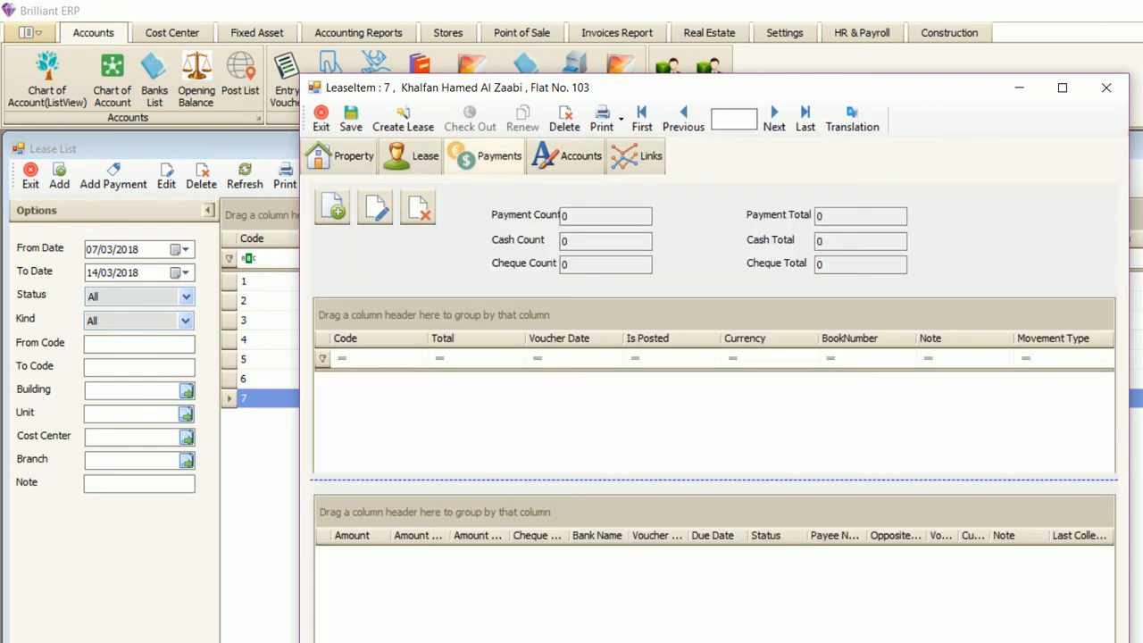
left_click(606, 216)
left_click(606, 241)
left_click(413, 155)
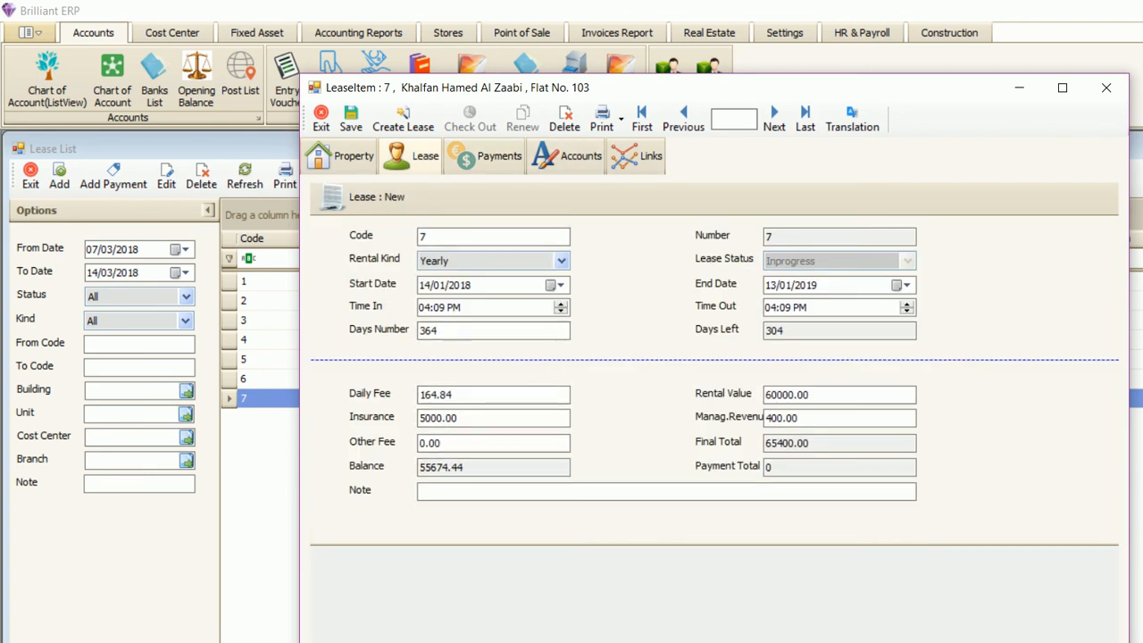
left_click(569, 156)
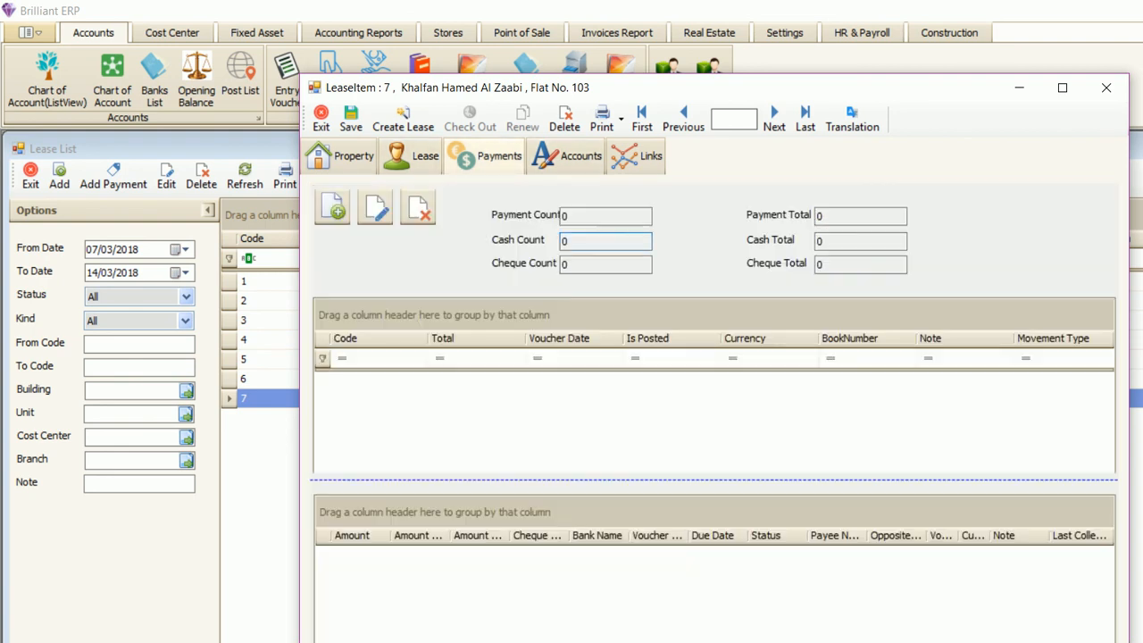
left_click(486, 155)
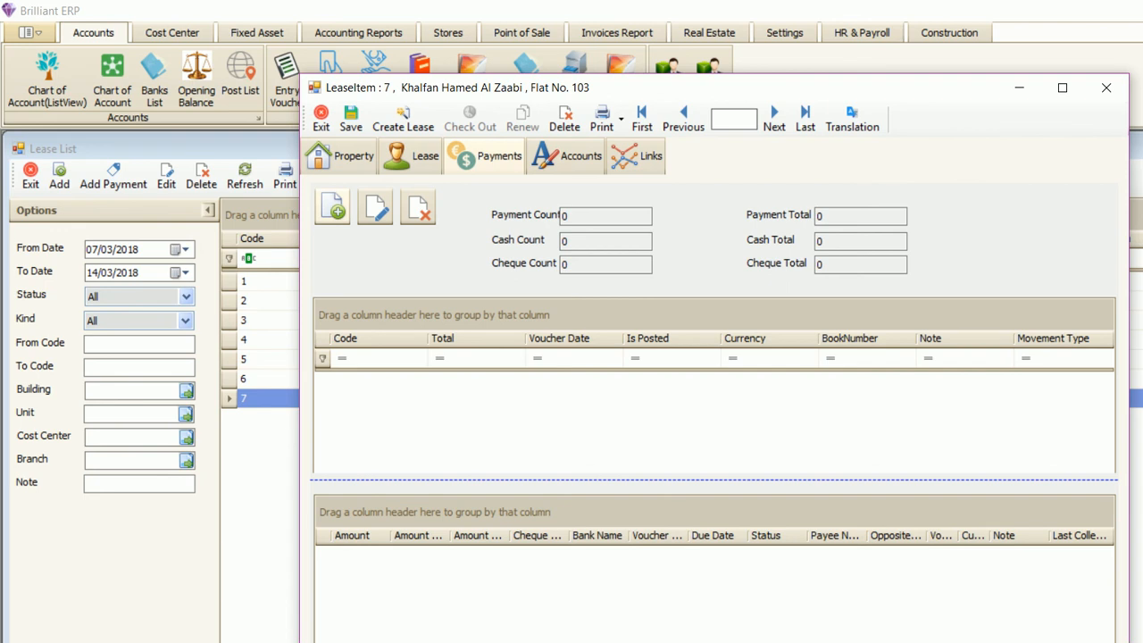
- Add and save a 10000 cash receipt for lease 7, then exit to the Lease List
left_click(332, 207)
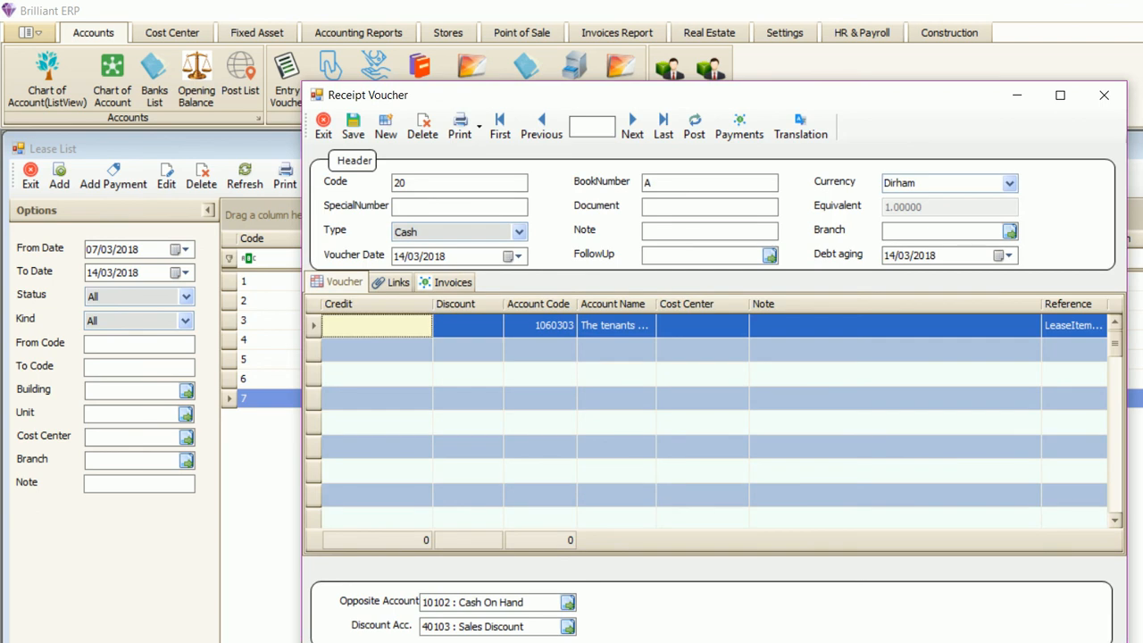
left_click(378, 326)
type("10000")
key("Return")
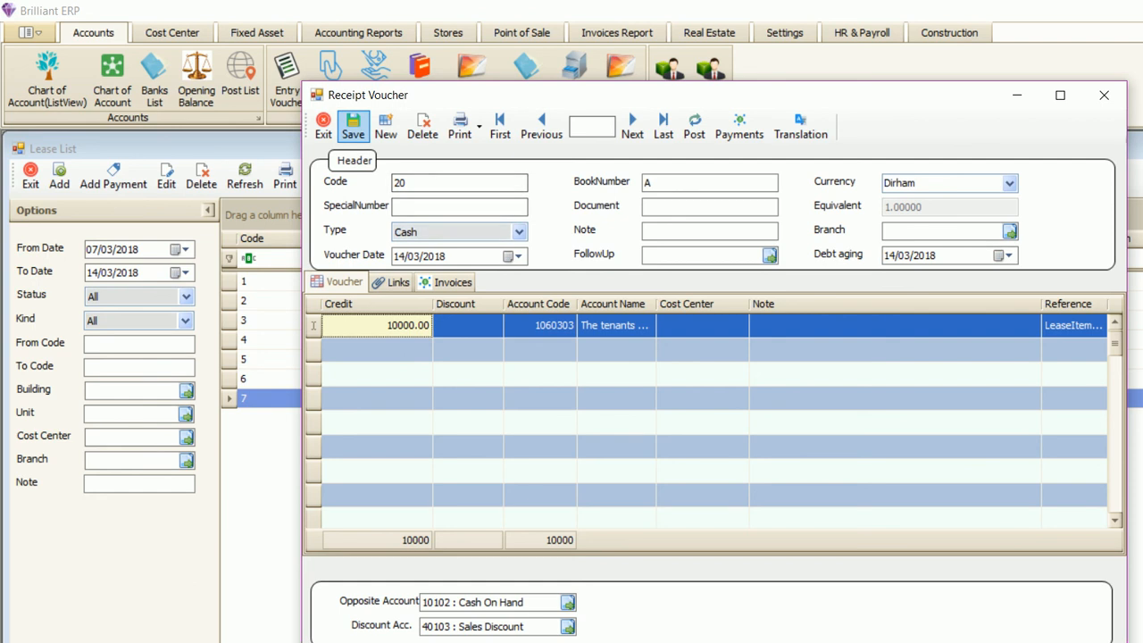
left_click(352, 125)
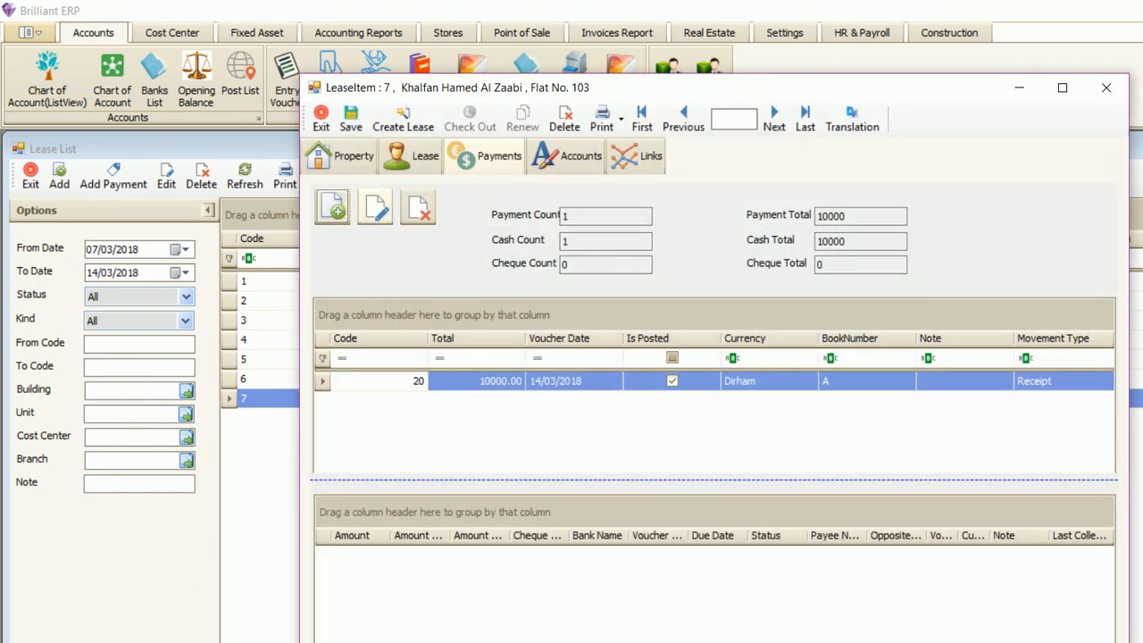
left_click(320, 118)
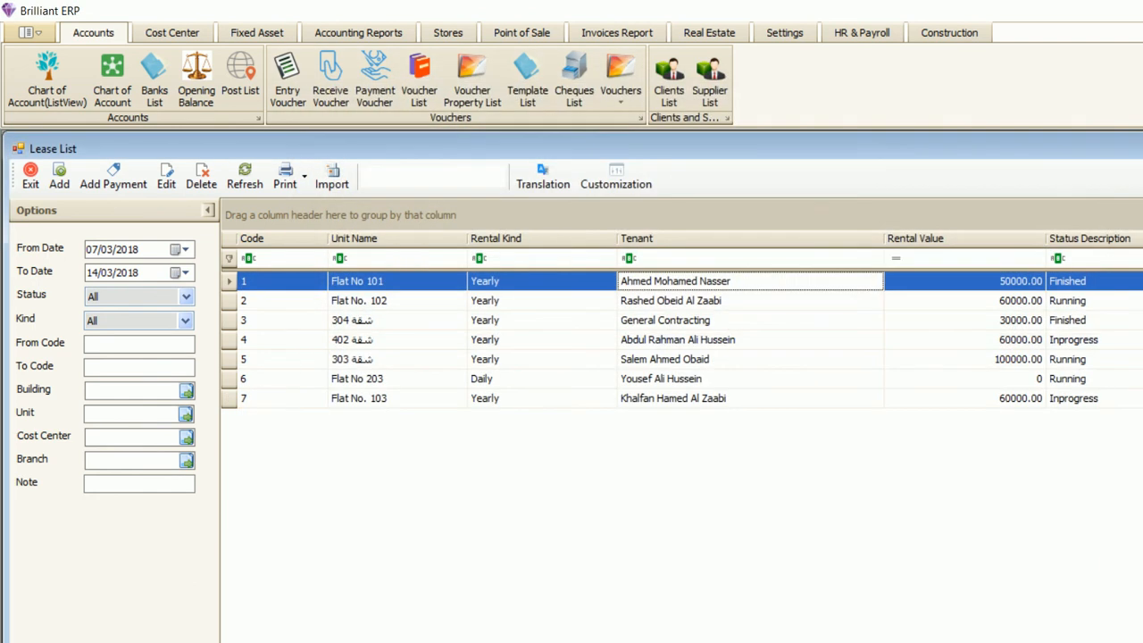
- Reopen lease 7 and confirm its payment count and cash total
left_click(541, 399)
double_click(541, 399)
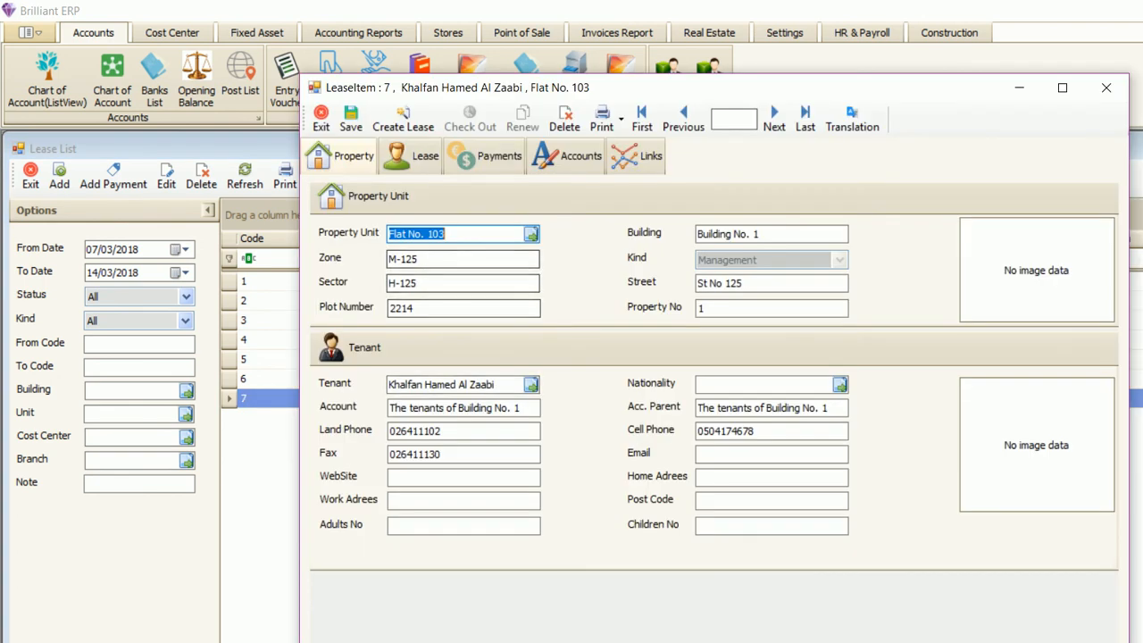
left_click(486, 156)
left_click(605, 216)
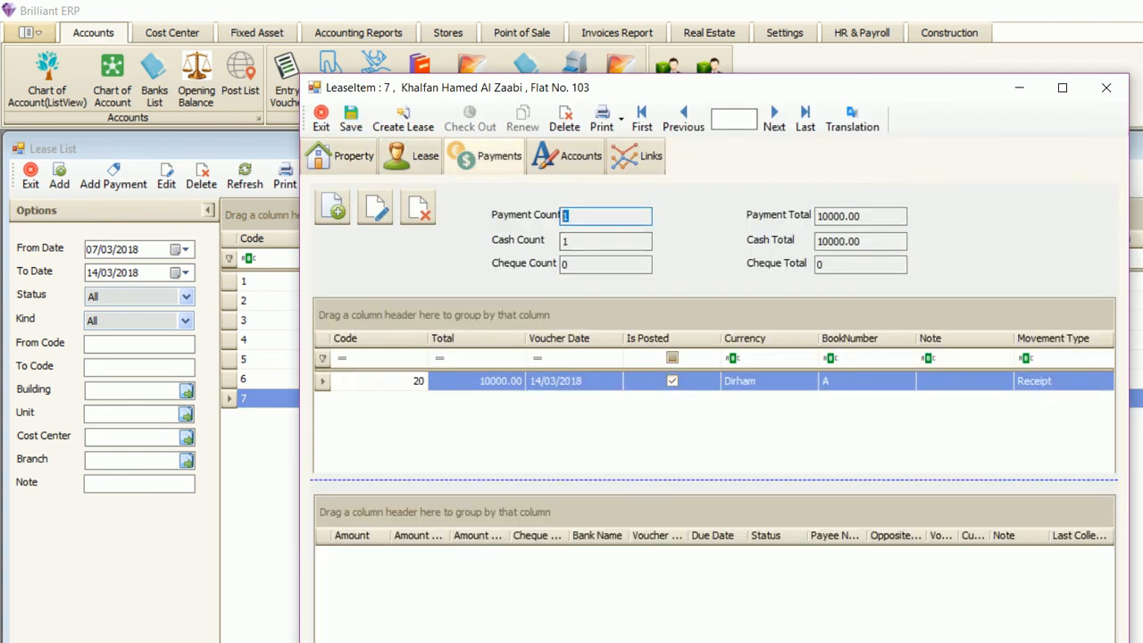
left_click(853, 241)
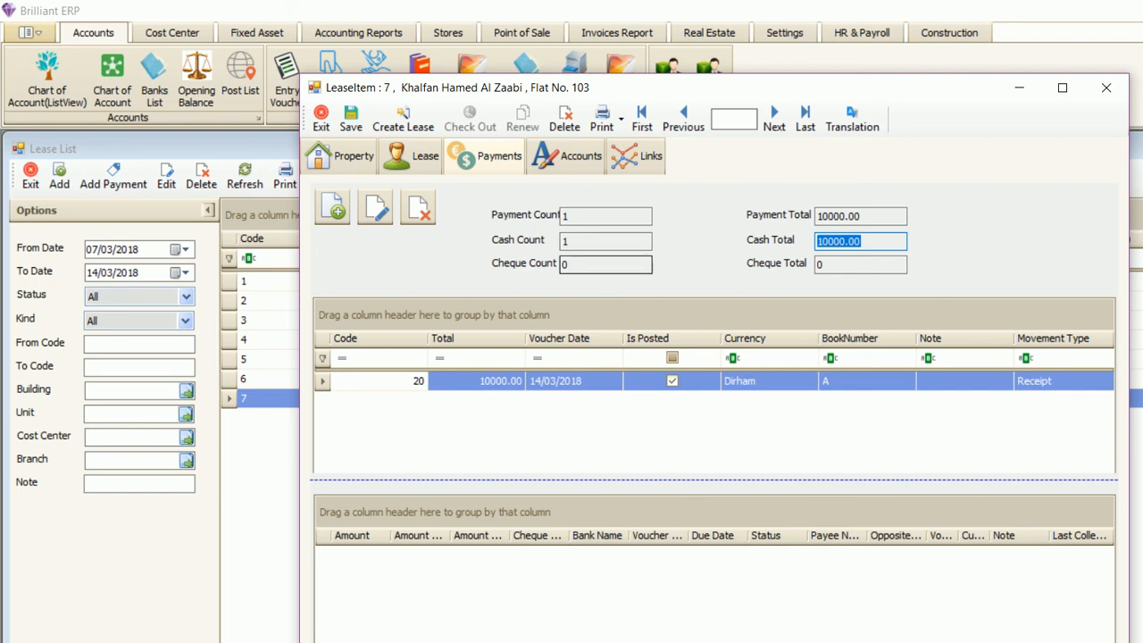
- Review lease 7's property, lease terms and account postings, then start another receipt voucher
left_click(342, 155)
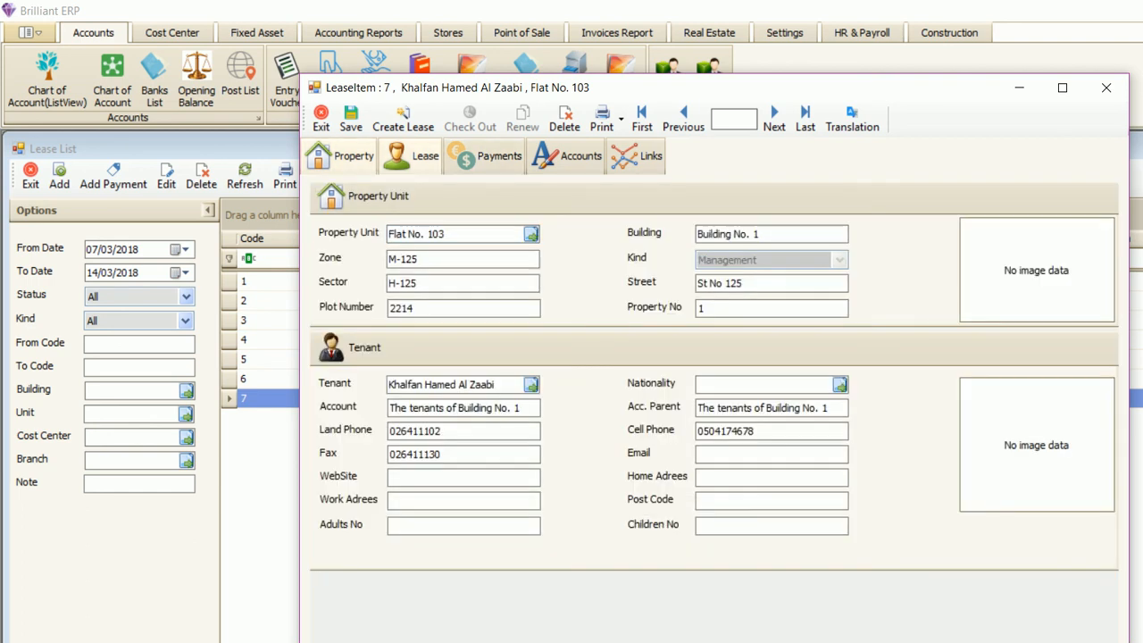
left_click(412, 155)
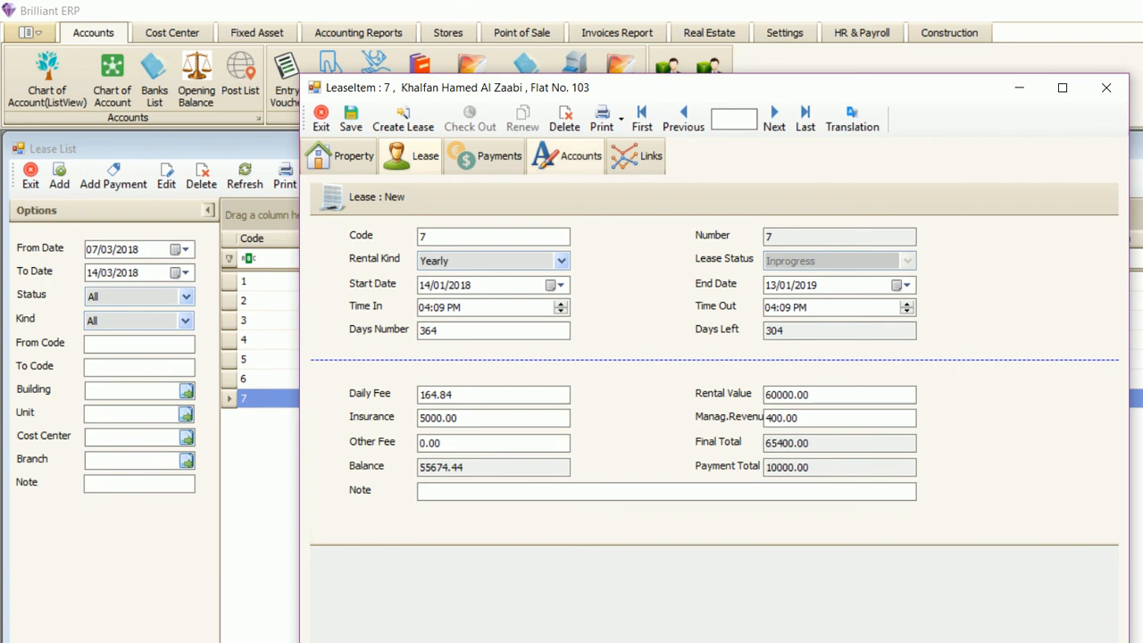
left_click(570, 156)
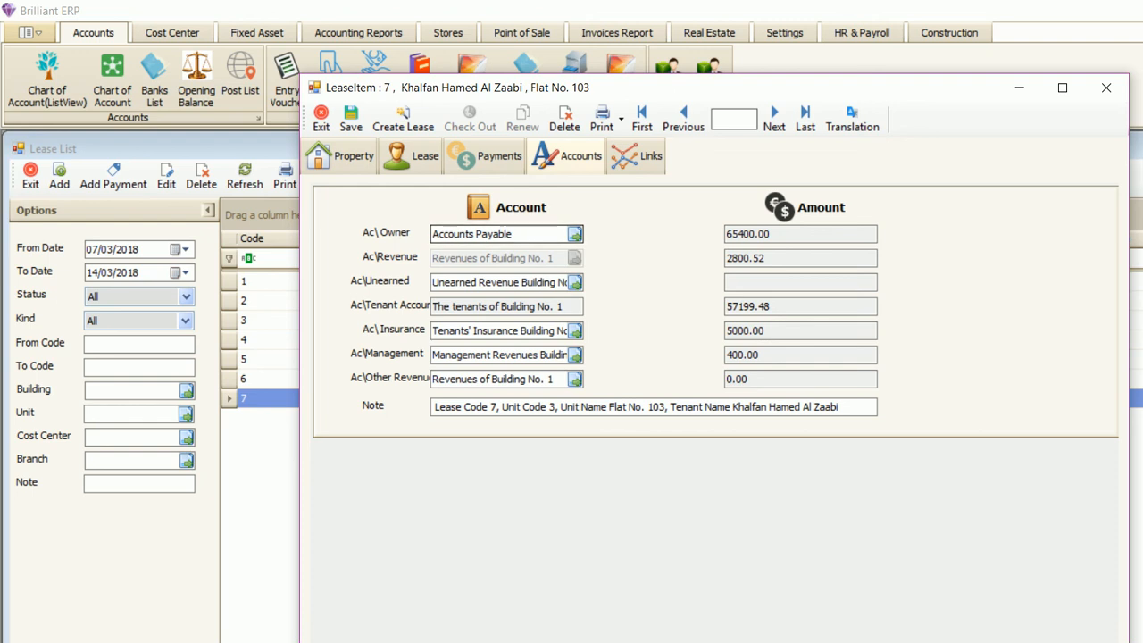
left_click(486, 156)
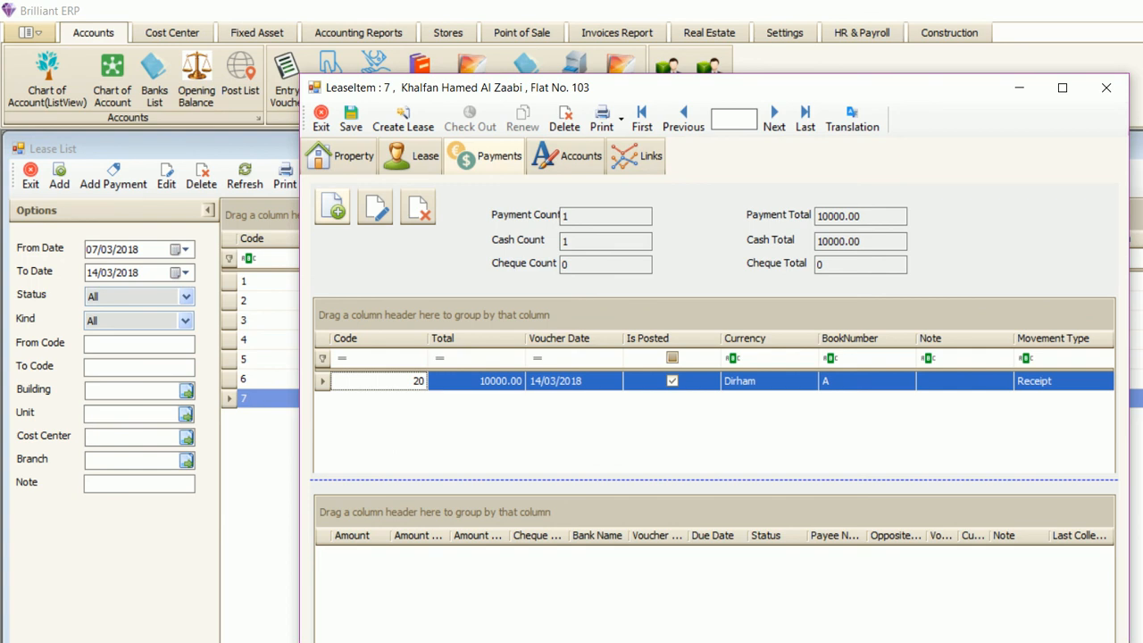
left_click(332, 208)
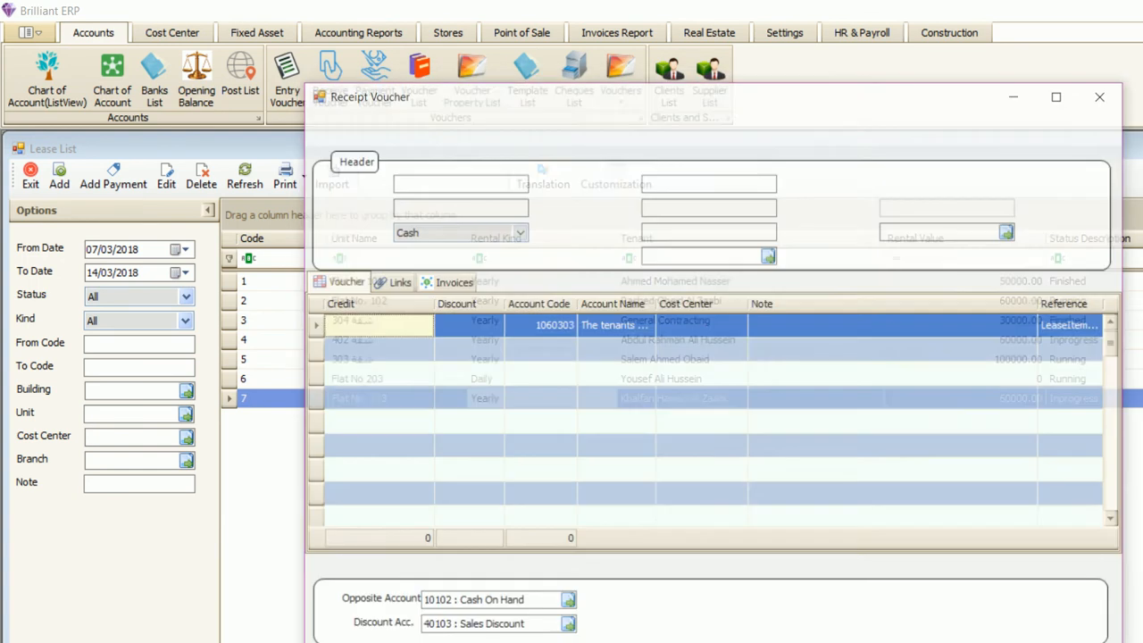
- Enter a 10000 credit on the voucher and set its payment type to Cheque
left_click(402, 326)
type("10000")
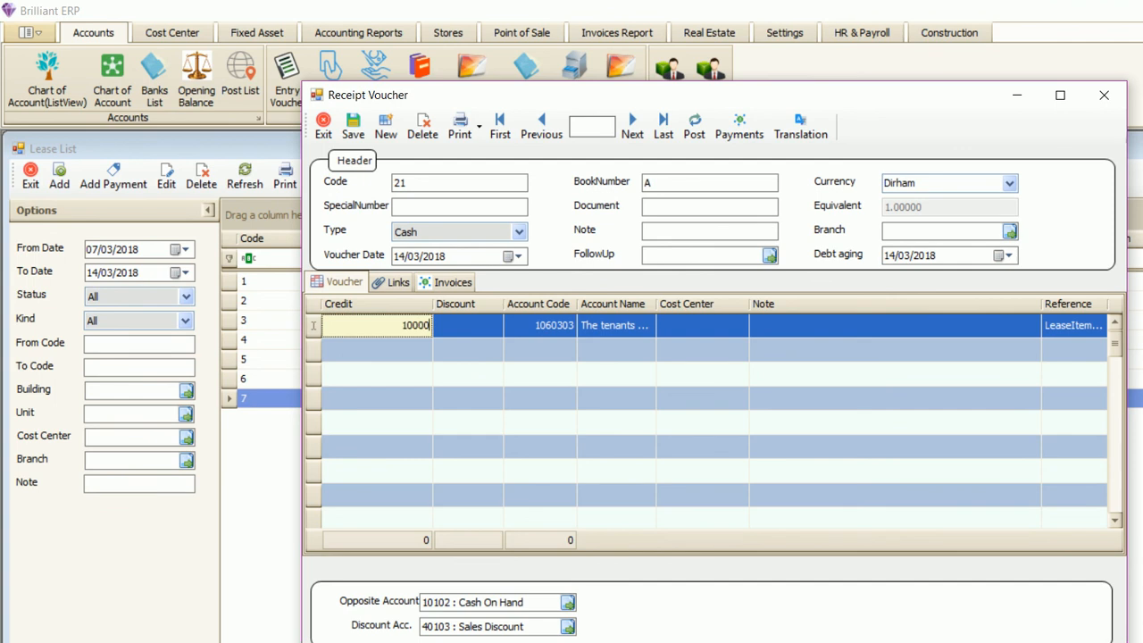
key("Return")
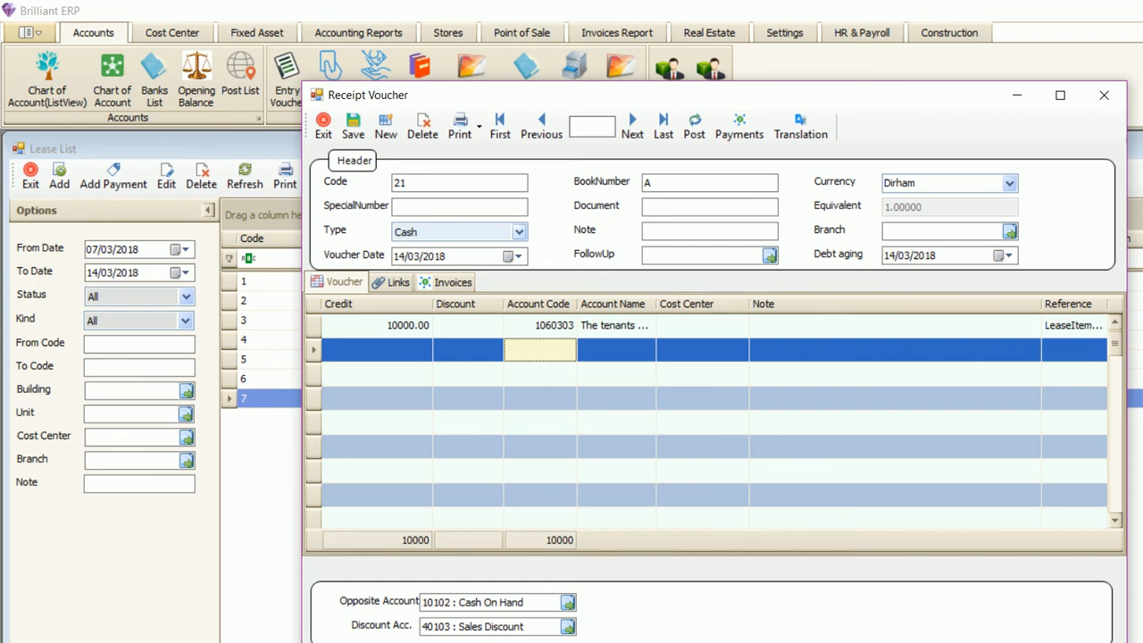
left_click(518, 231)
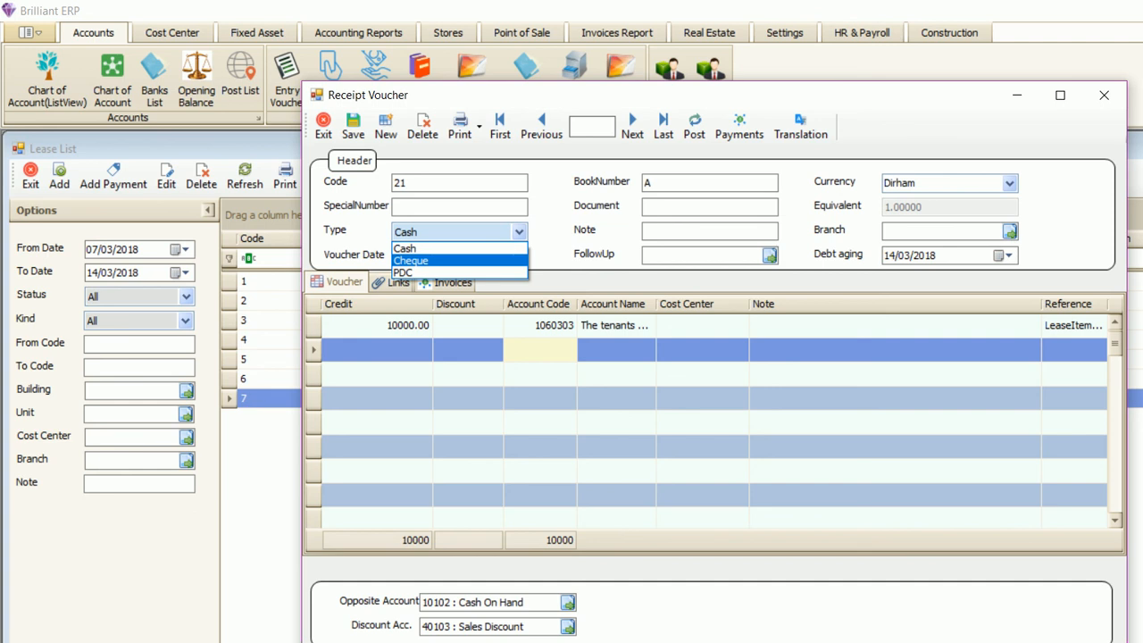
key("Down")
left_click(410, 260)
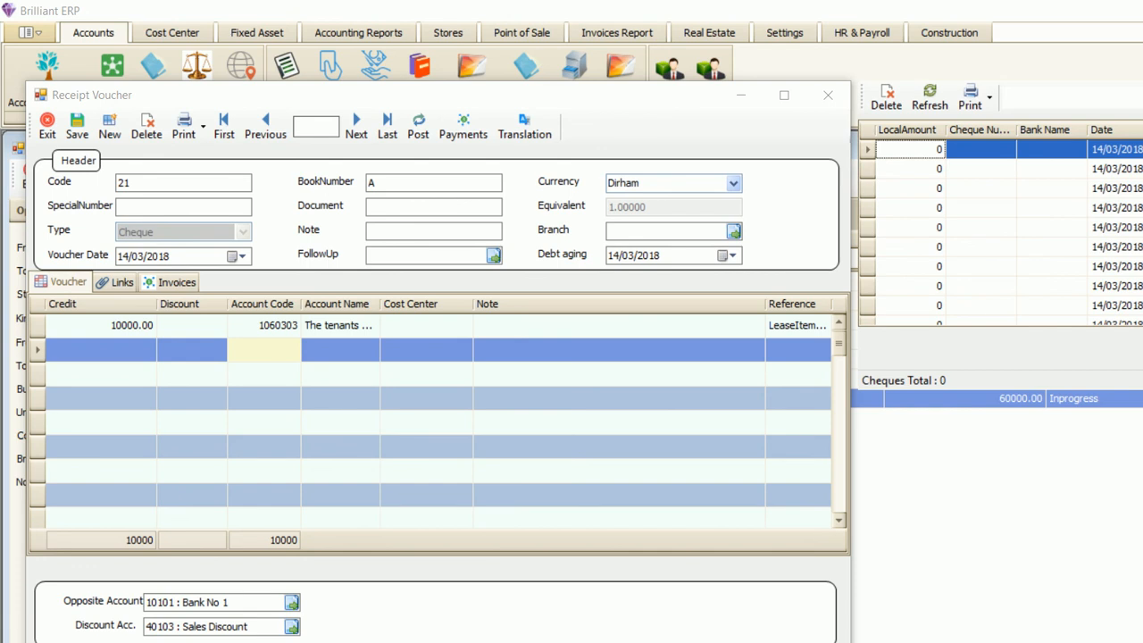
- Add a 10000 cheque line with its cheque number, drawn on Bank No 1
type("10000")
key("Tab")
type("12333")
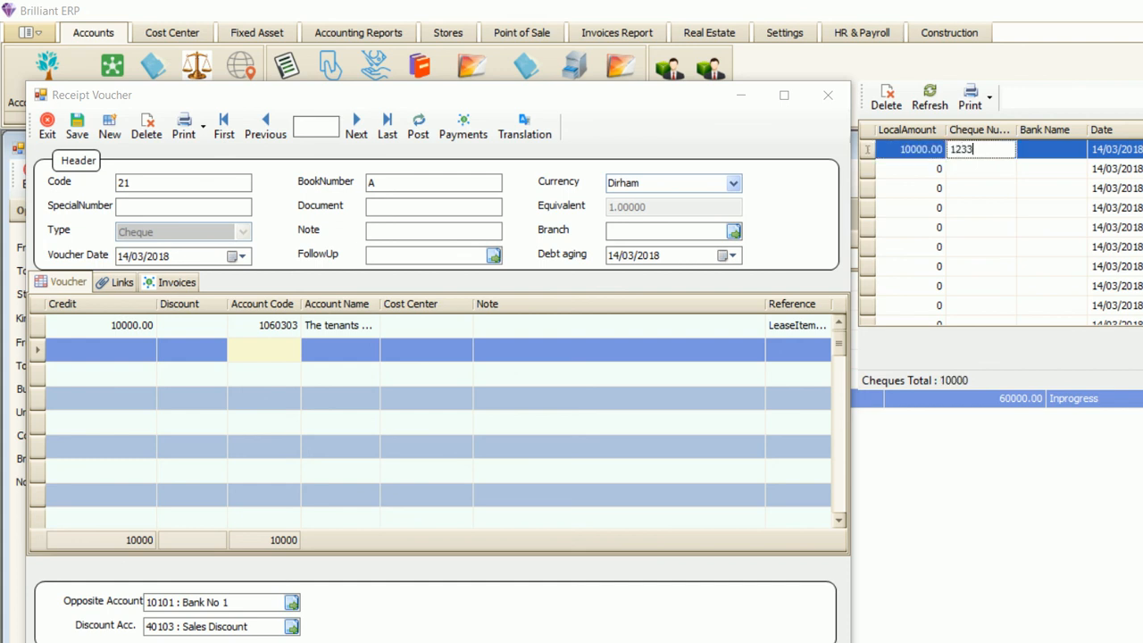
left_click(1079, 149)
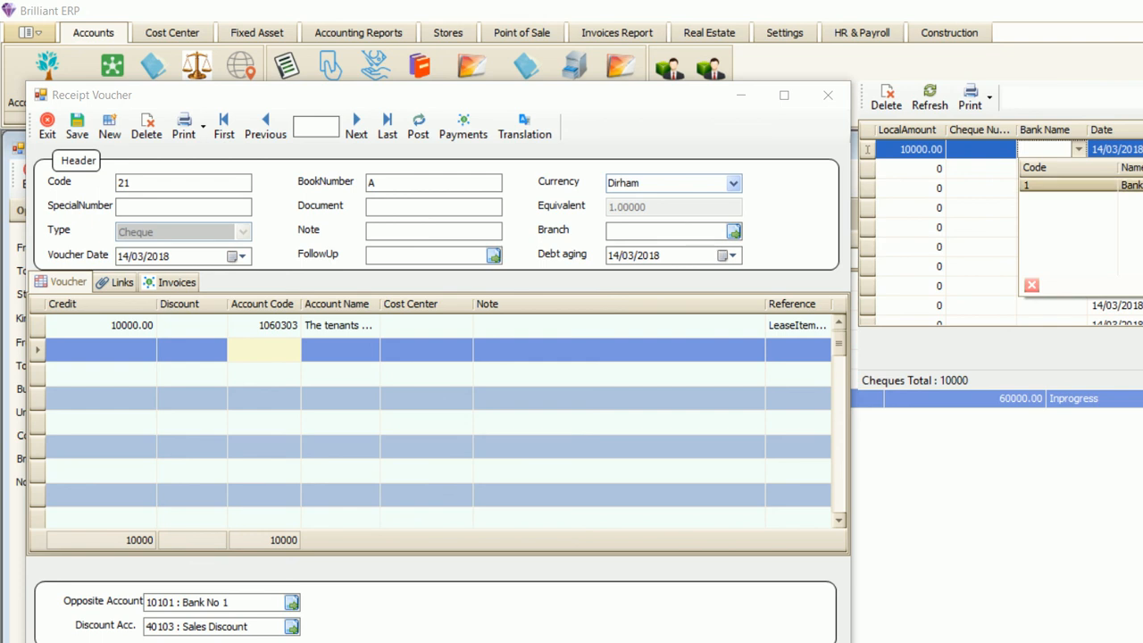
left_click(1071, 185)
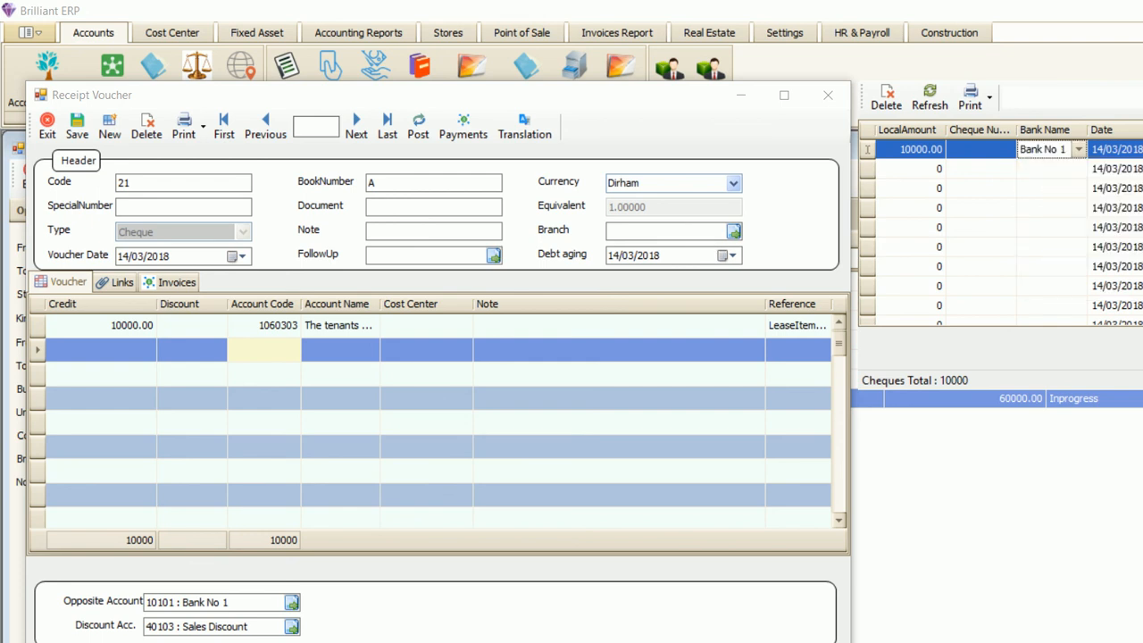
left_click(80, 133)
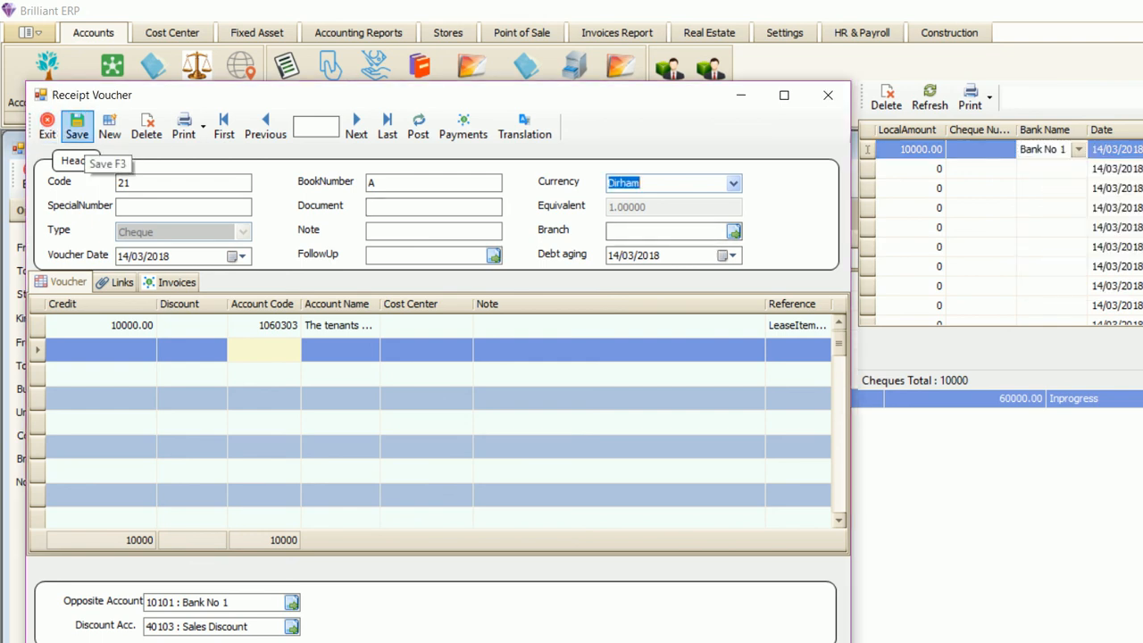
- Save the cheque receipt voucher and the lease, then reopen the Flat No. 103 lease
left_click(77, 127)
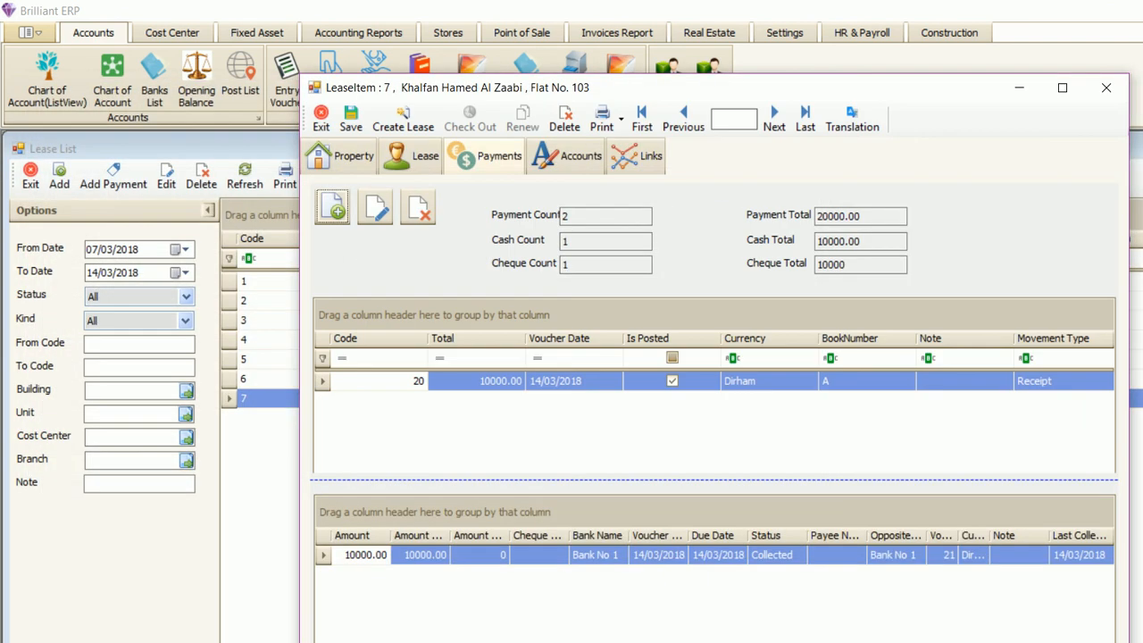
left_click(351, 119)
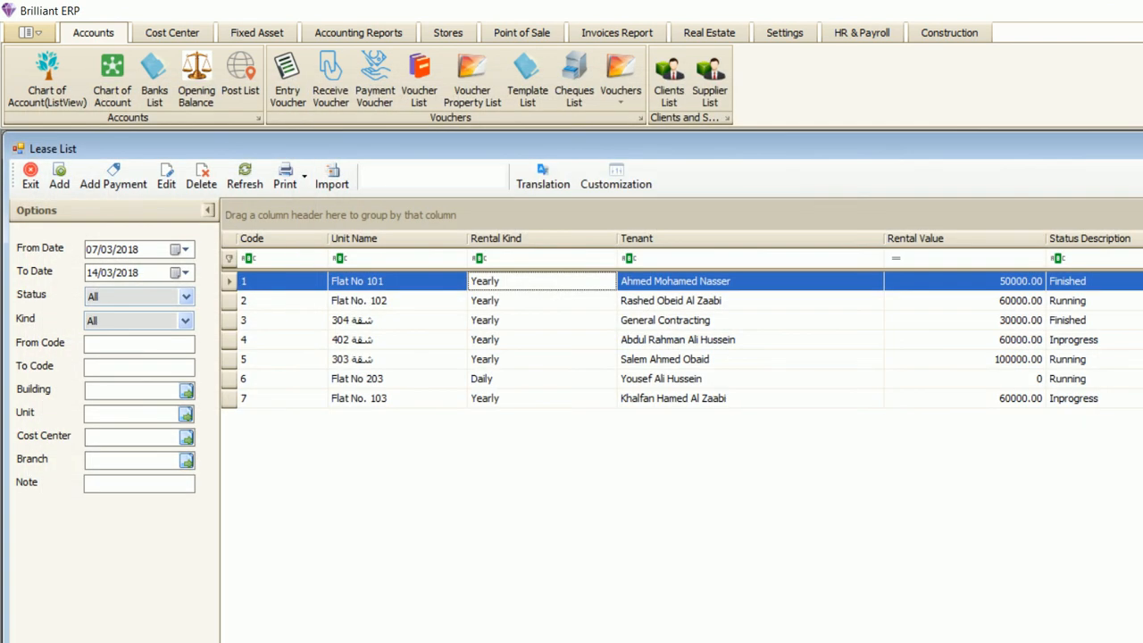
double_click(396, 399)
- Check the payment count, cash and cheque totals, widening the Amount Paid and Amount Left columns
left_click(485, 157)
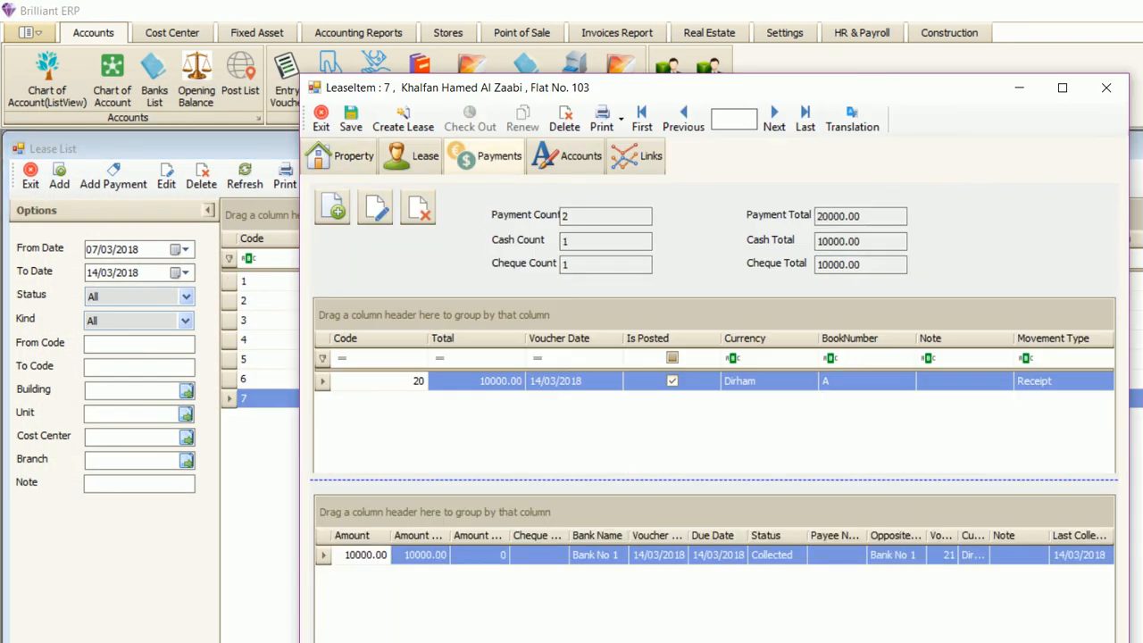
left_click(605, 216)
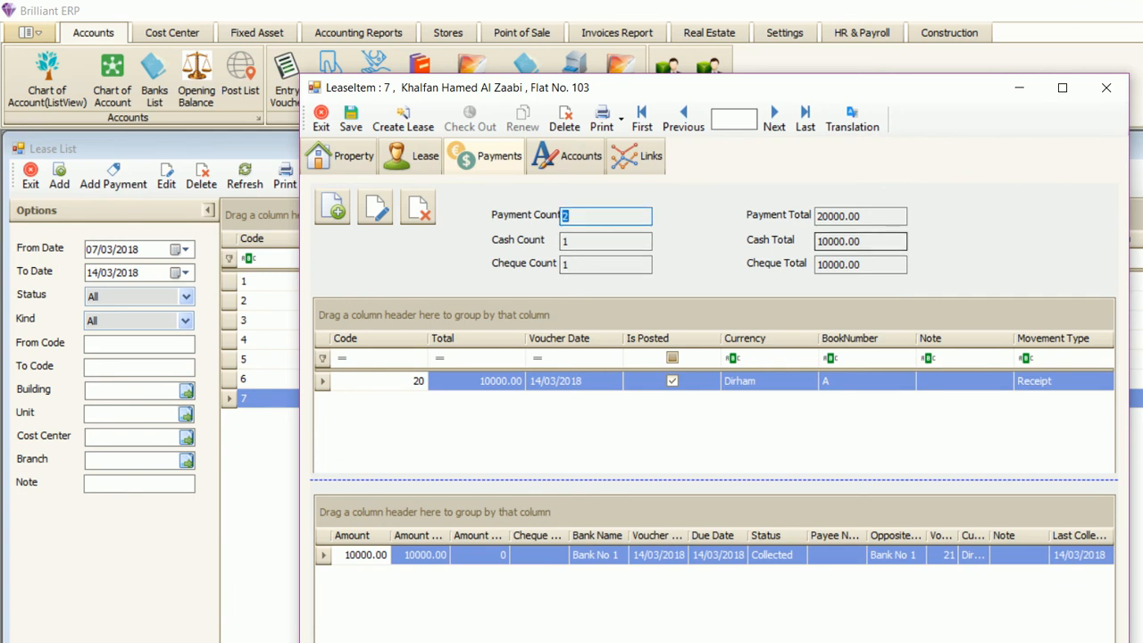
left_click(860, 241)
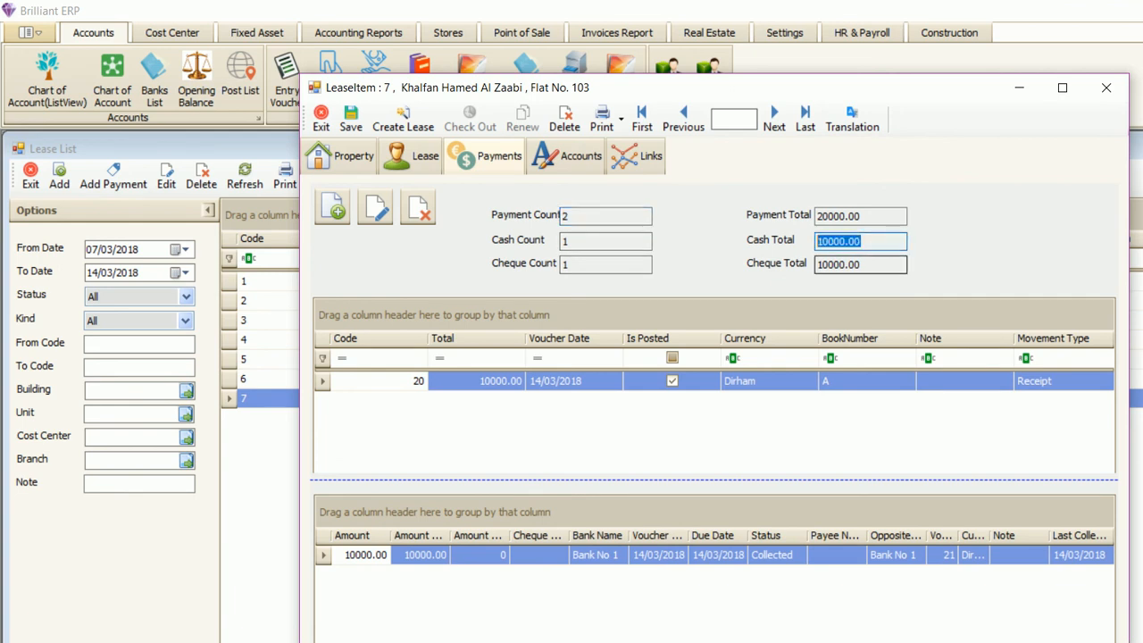
left_click(860, 265)
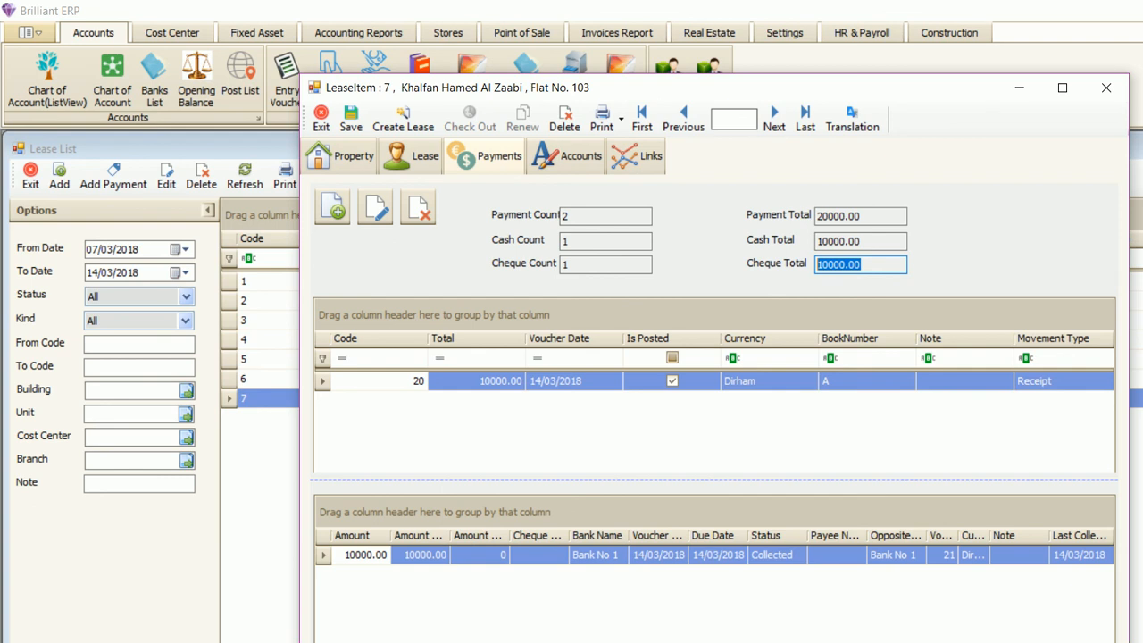
left_click_drag(450, 536, 468, 536)
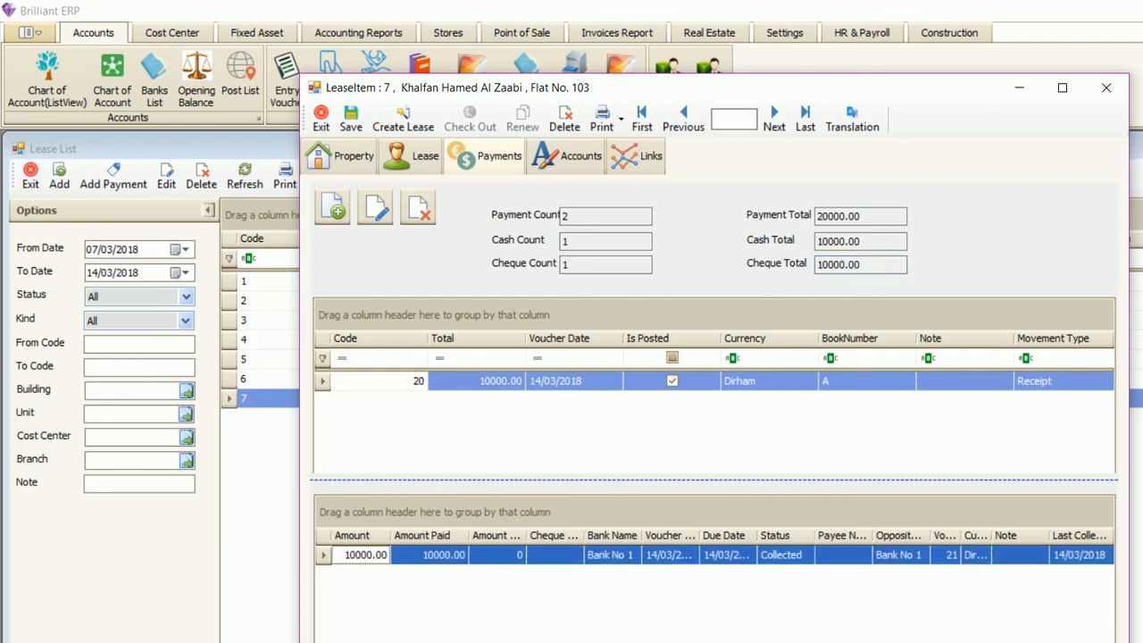
left_click_drag(526, 536, 568, 536)
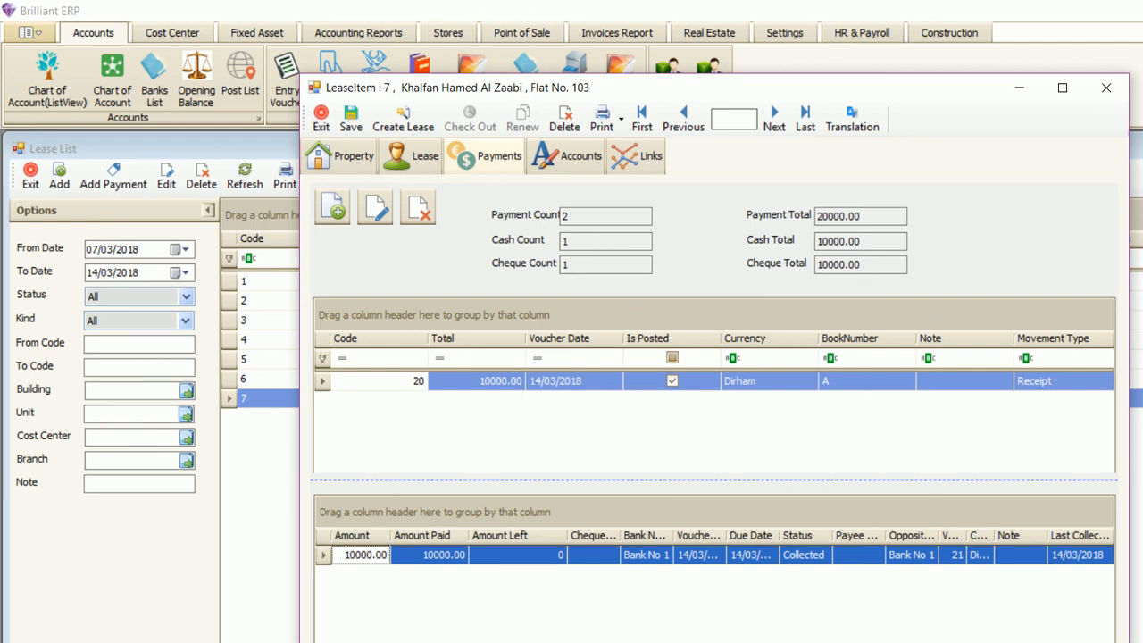
- Add a new receipt with a 40000 credit and make it a PDC voucher
left_click(333, 207)
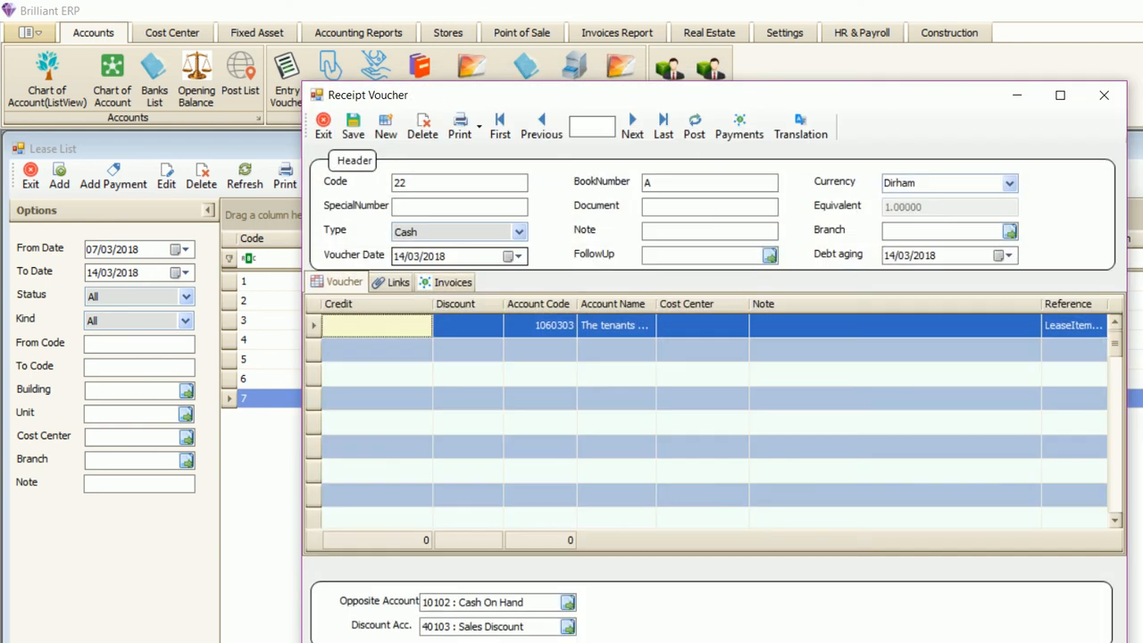
type("40000")
key("Return")
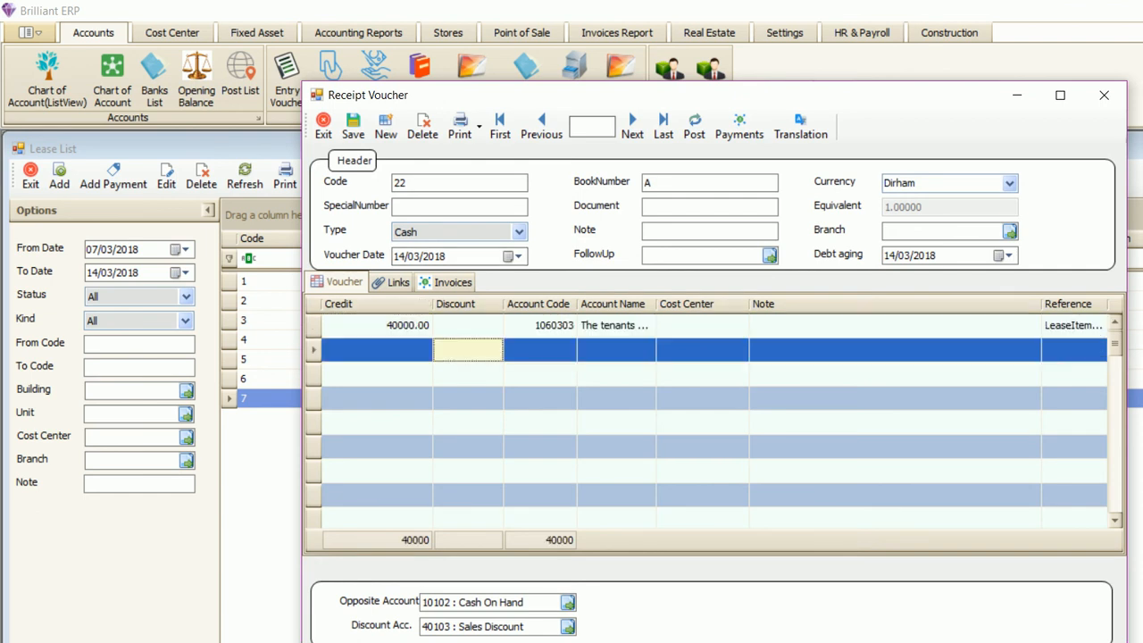
left_click(467, 326)
left_click(520, 232)
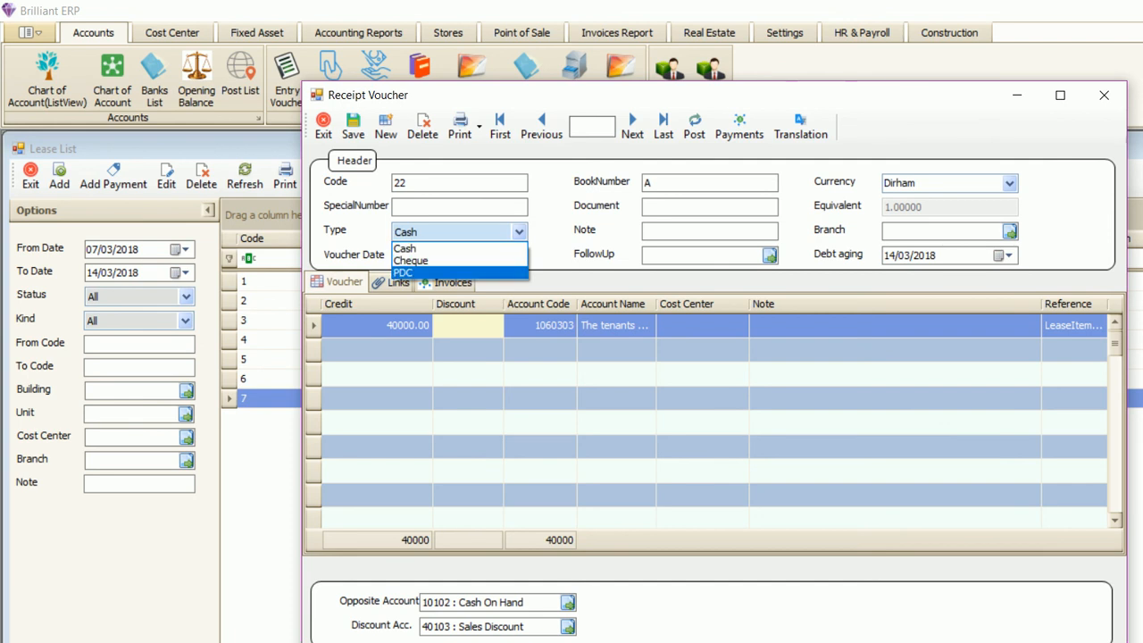
left_click(403, 273)
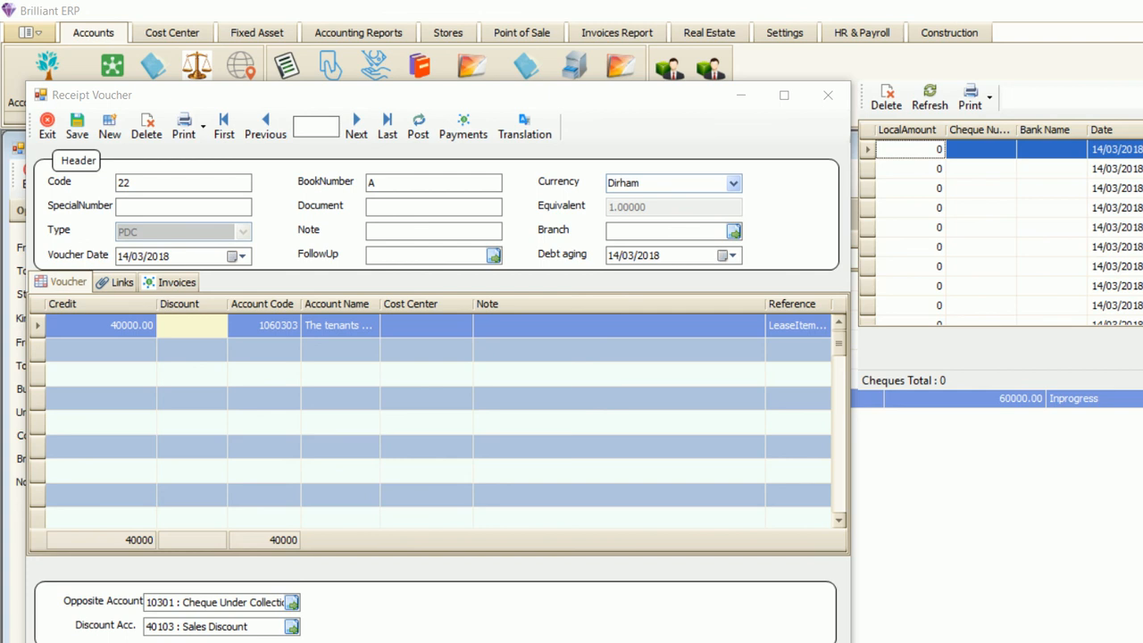
- Enter two 20000 cheque lines, each with its cheque number
type("20000")
key("Tab")
type("213212")
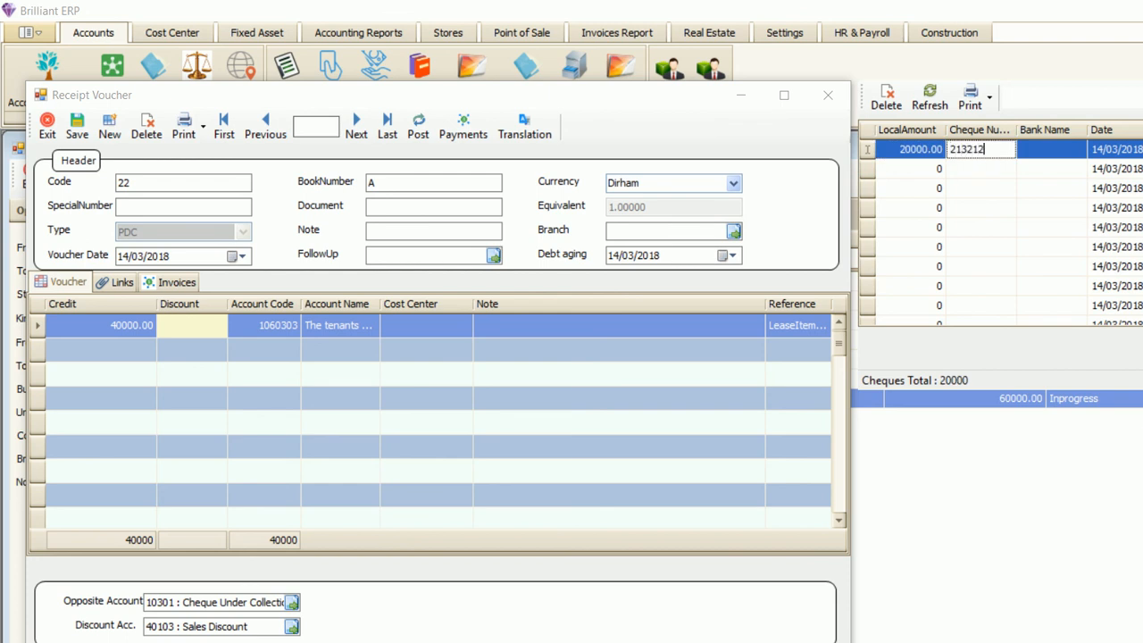
key("Down")
key("Left")
type("20000")
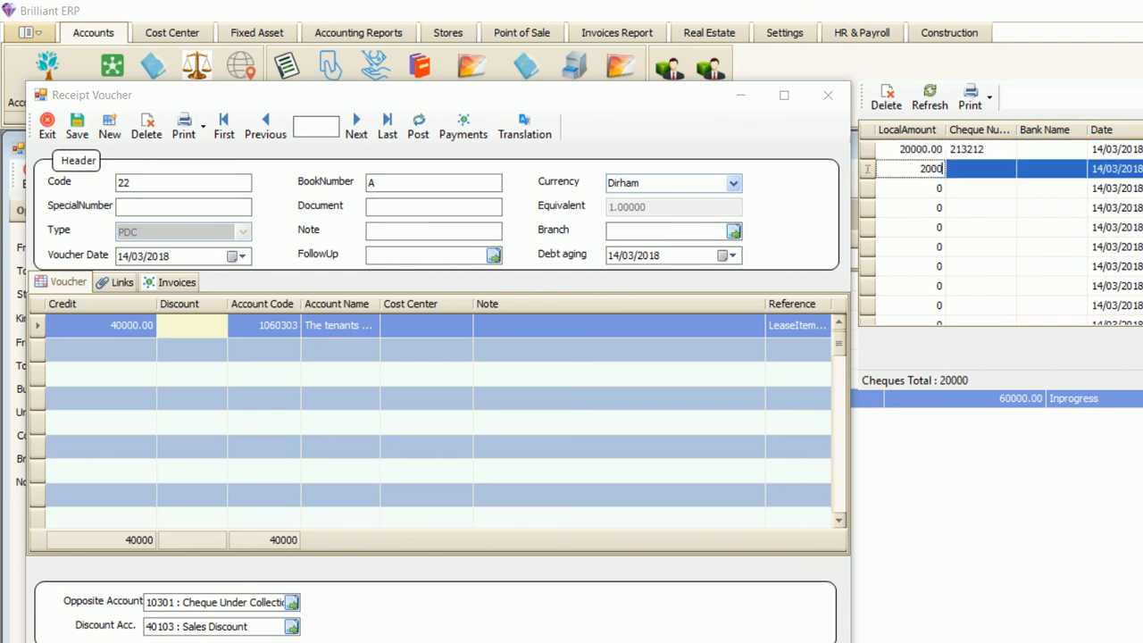
key("Tab")
type("54654")
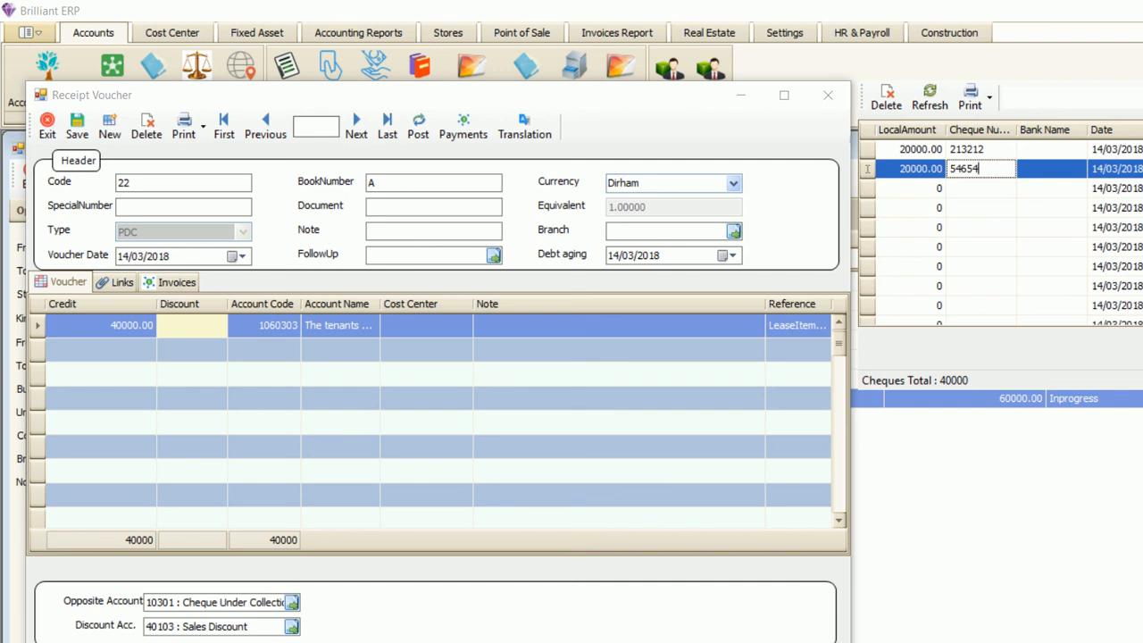
- Set the cheque due dates to 01/05/2018 and 01/09/2018 and save the receipt
left_click(1114, 150)
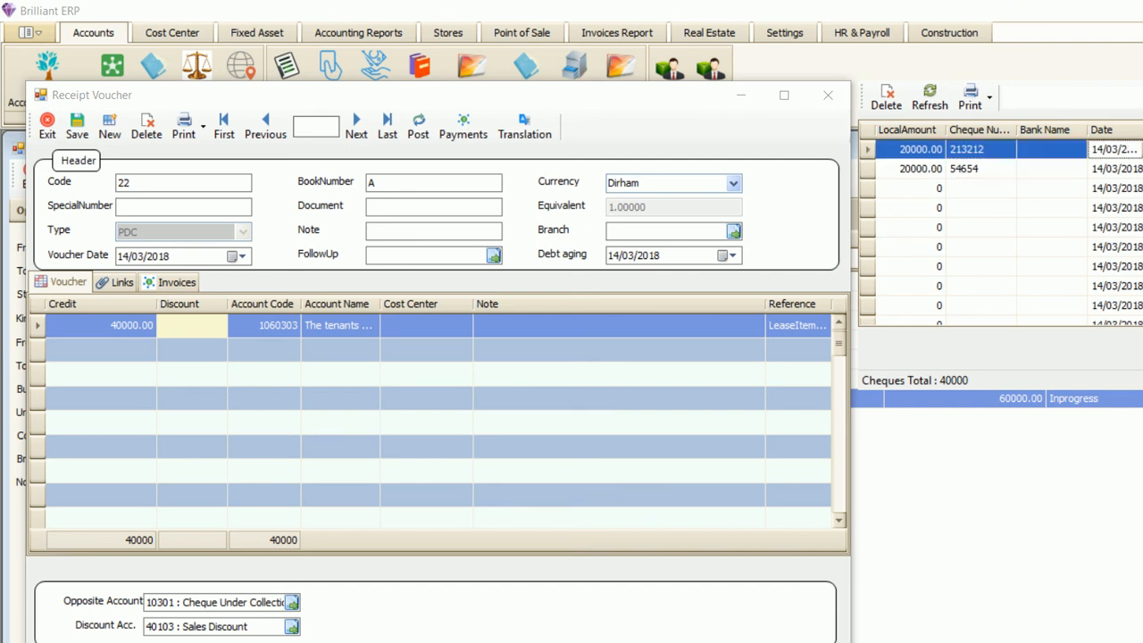
left_click(1115, 150)
type("01/05/2018")
double_click(1114, 168)
type("0109")
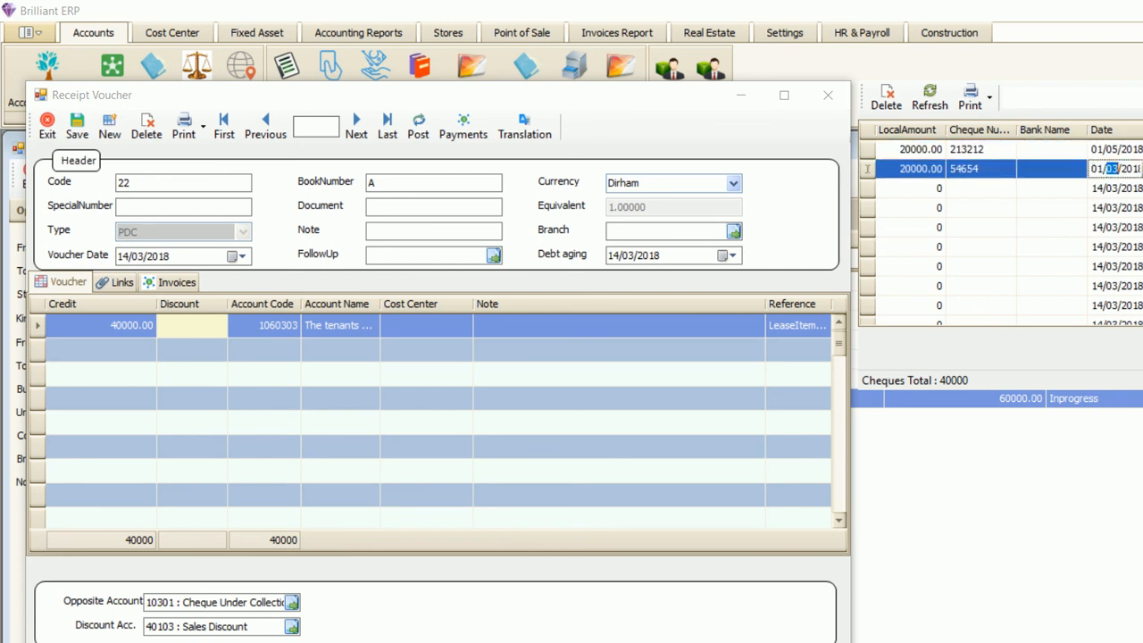
key("Return")
left_click(867, 168)
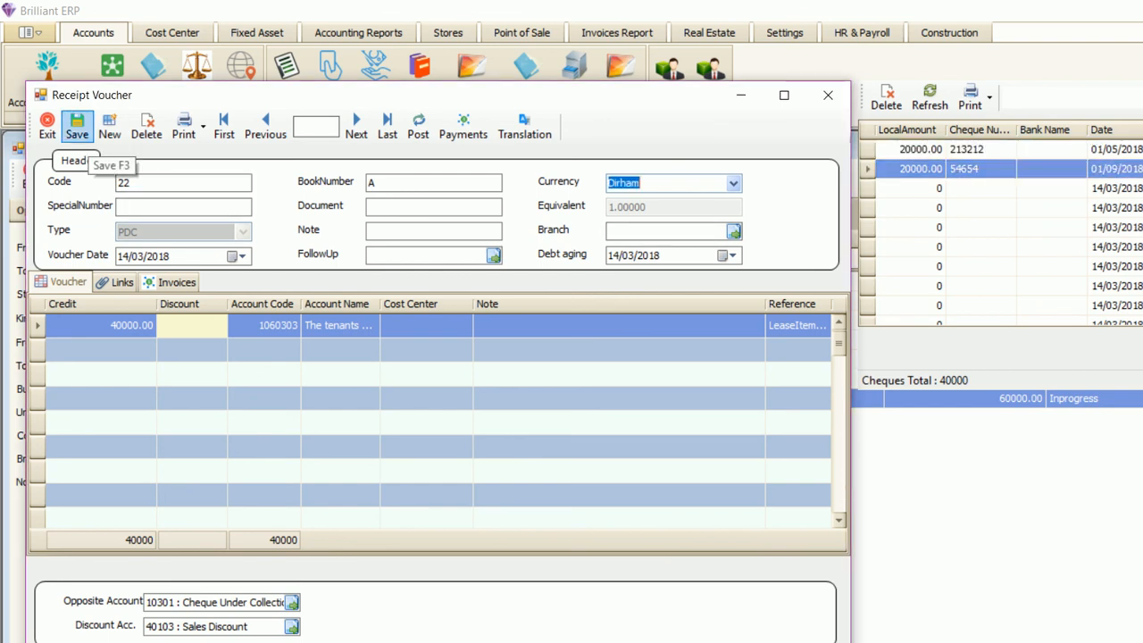
left_click(76, 126)
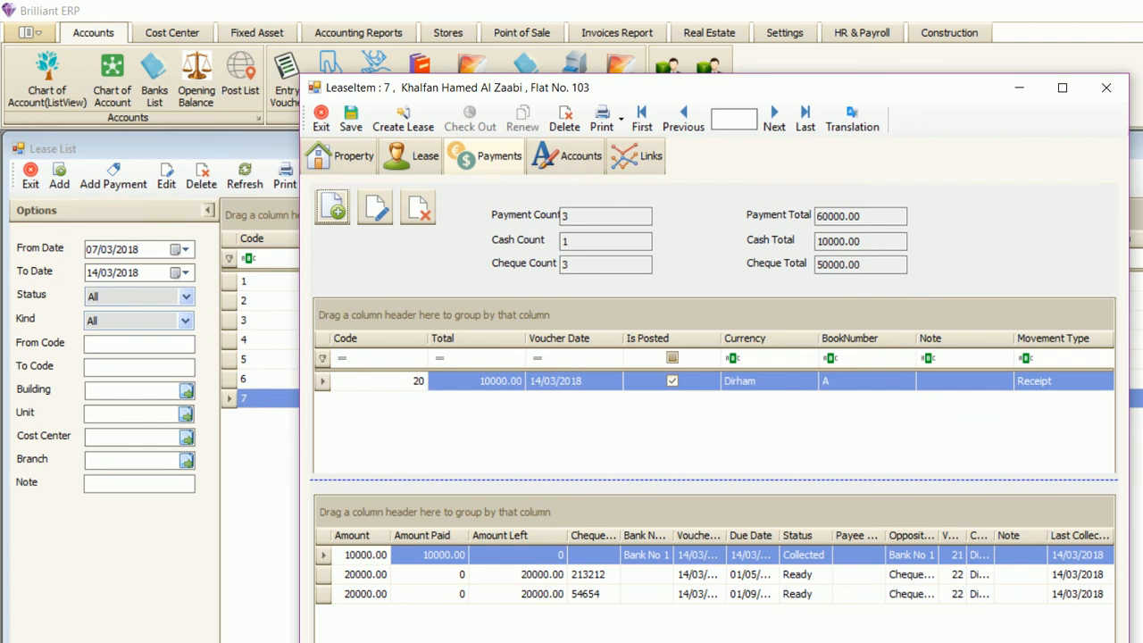
- Save and reopen the lease, confirming 50000.00 in cheques, 60000.00 total and 3 cheques
left_click(348, 118)
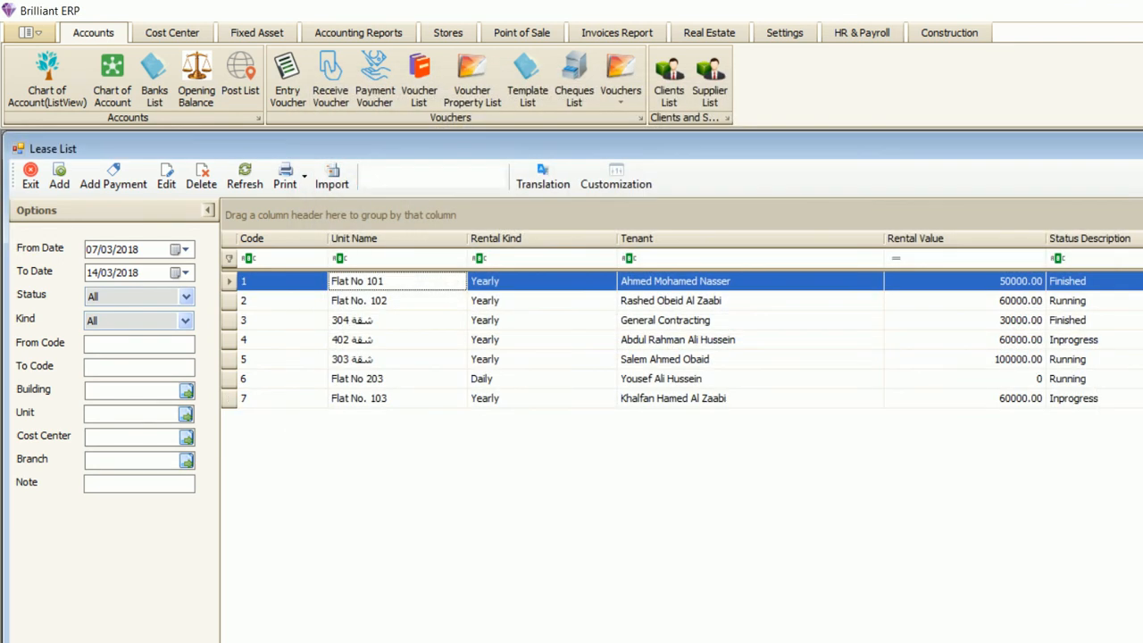
double_click(397, 398)
left_click(487, 156)
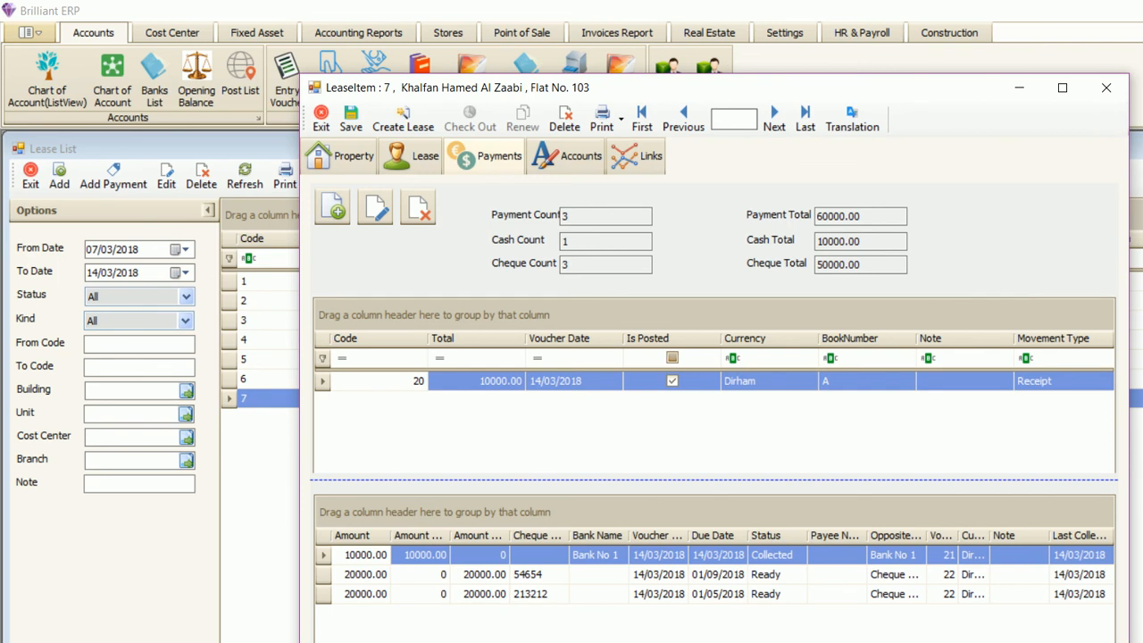
double_click(855, 241)
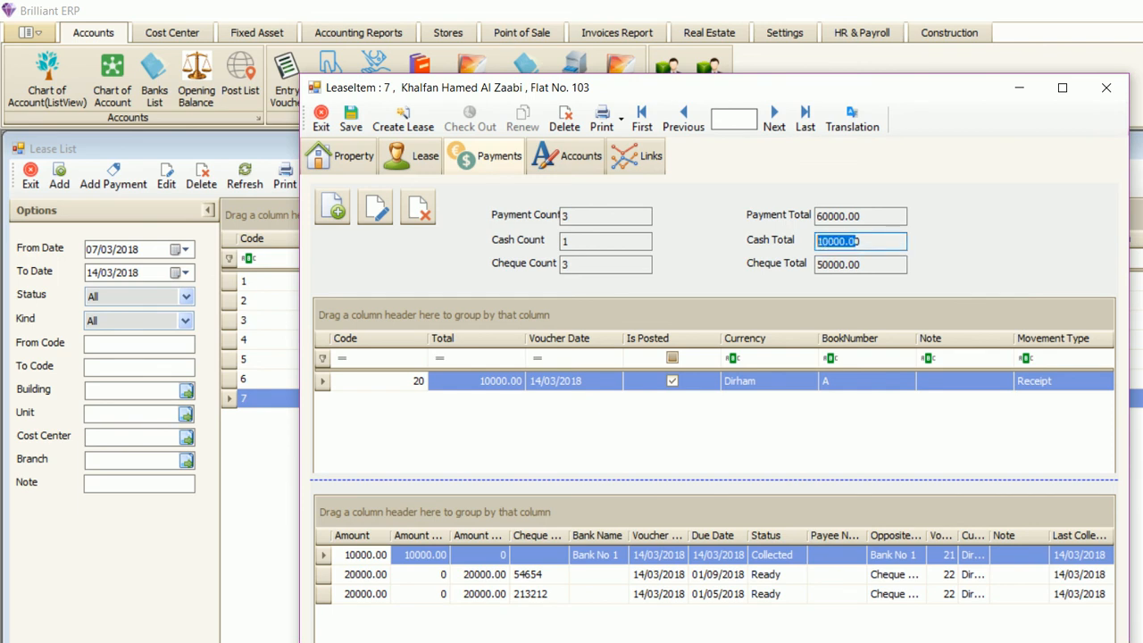
double_click(848, 264)
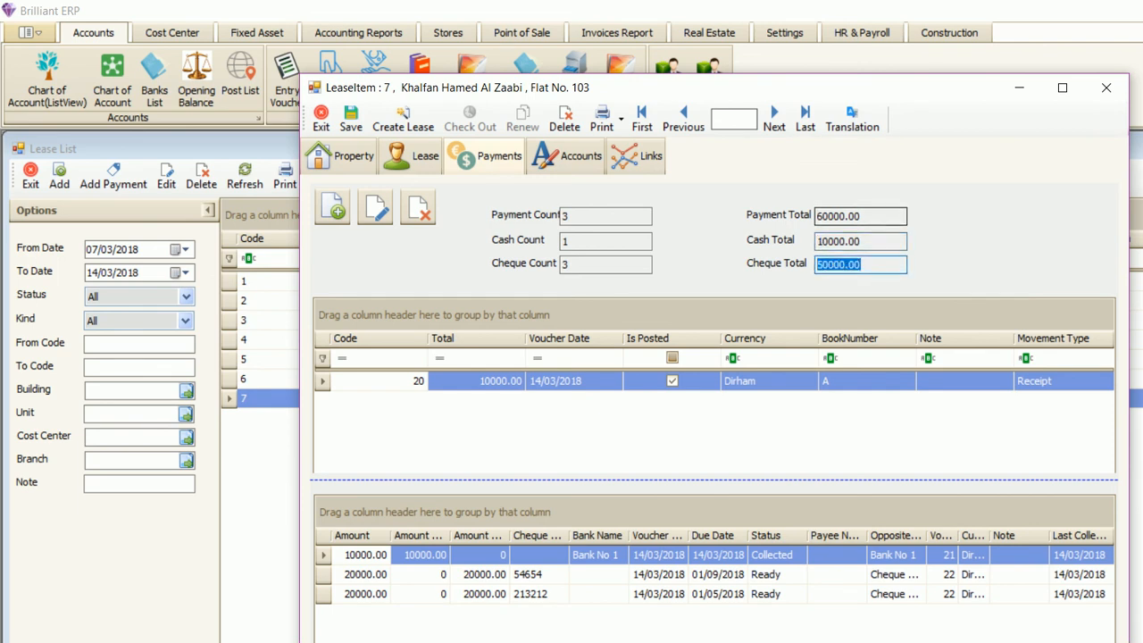
double_click(848, 216)
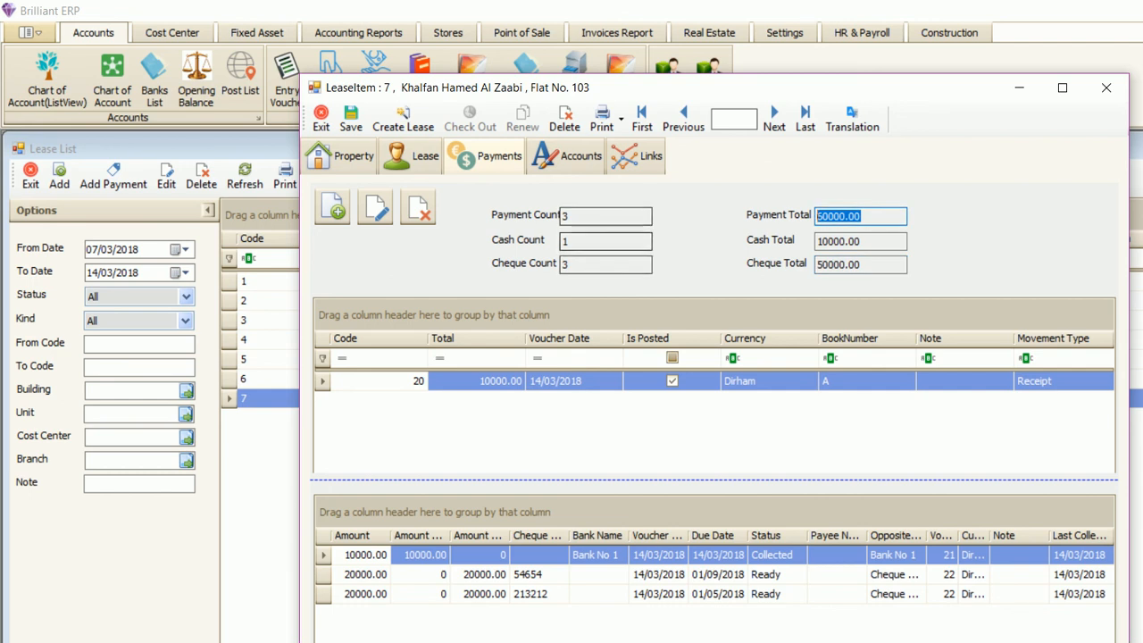
double_click(590, 265)
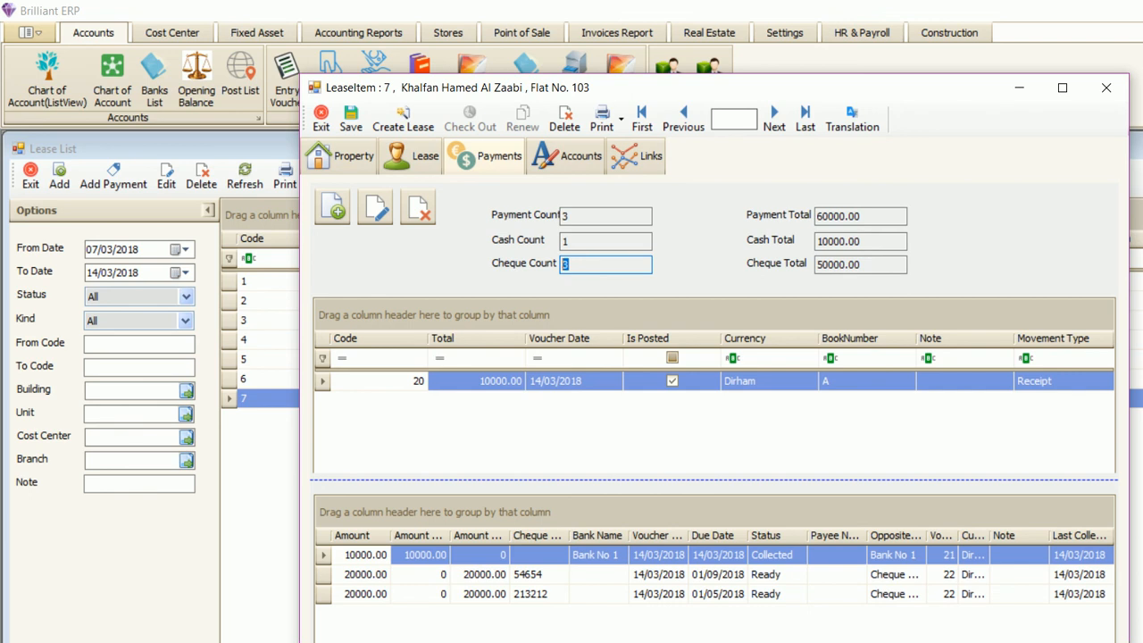
- Widen Amount Left, inspect the cheques due 01/09/2018 and 01/05/2018, then close the lease
left_click_drag(509, 534, 542, 535)
left_click(496, 575)
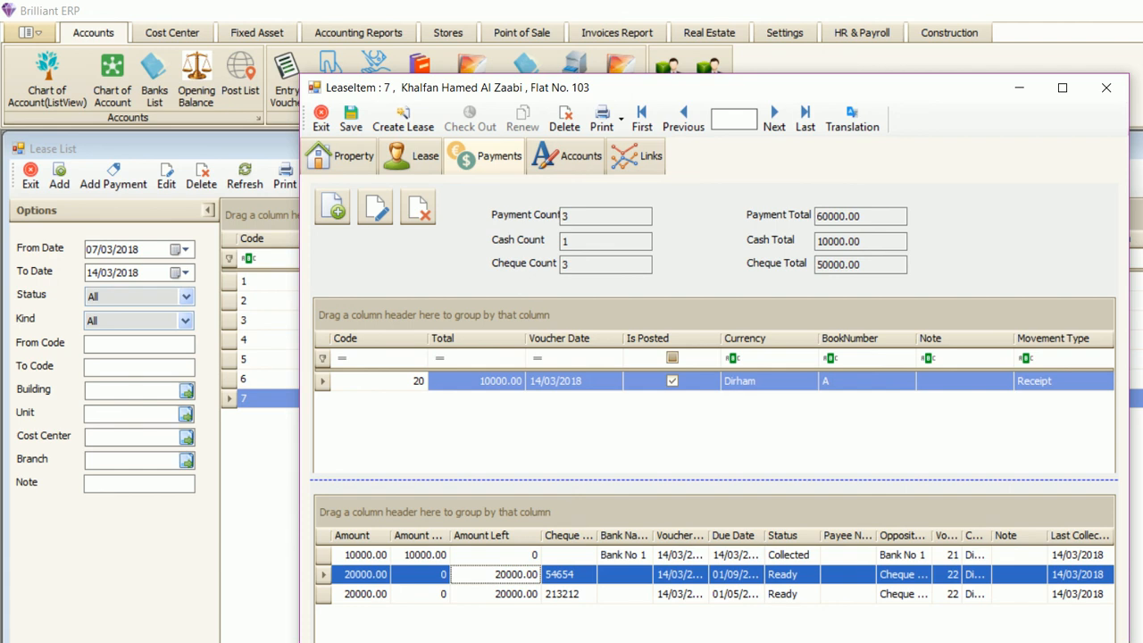
left_click(496, 595)
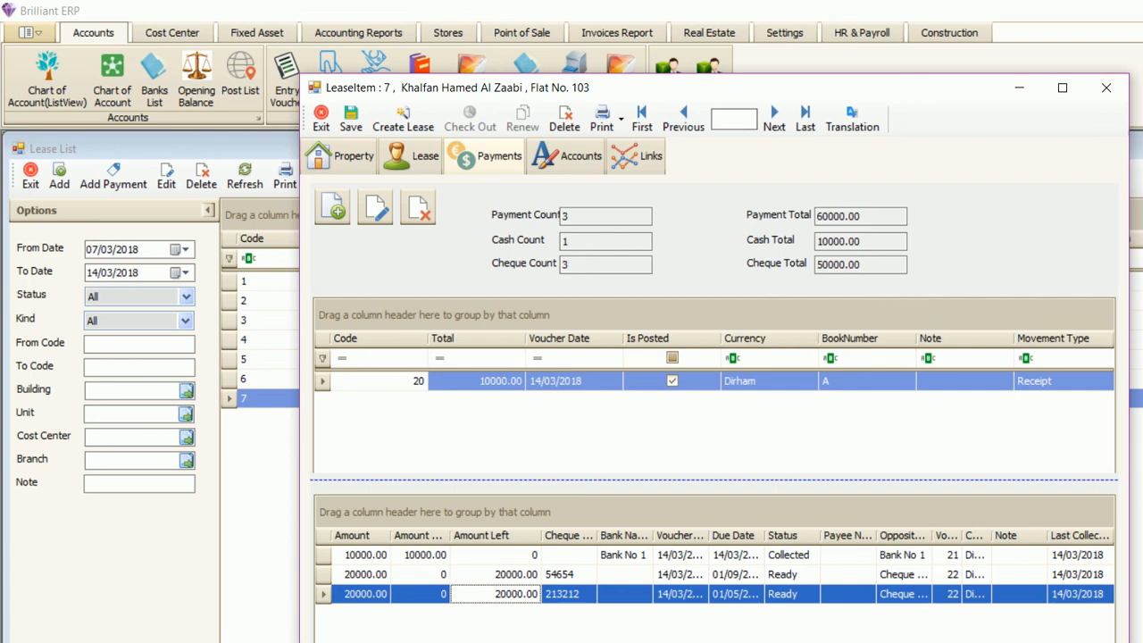
left_click(321, 119)
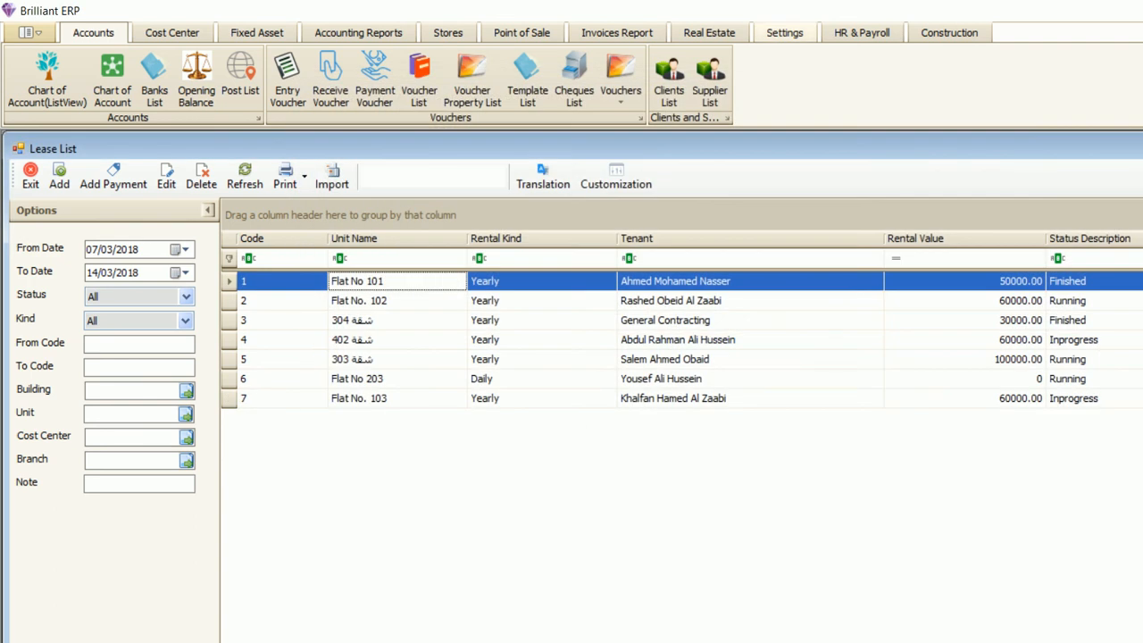
- Reopen the Lease List from the Real Estate ribbon and select lease 5's row
left_click(784, 33)
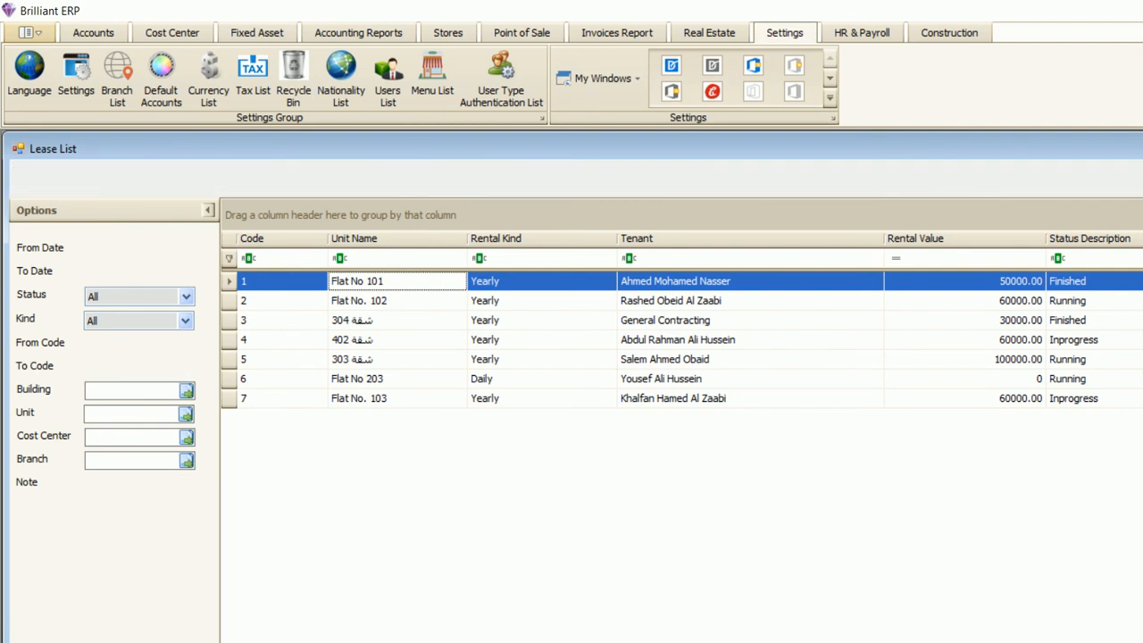
left_click(30, 176)
left_click(709, 33)
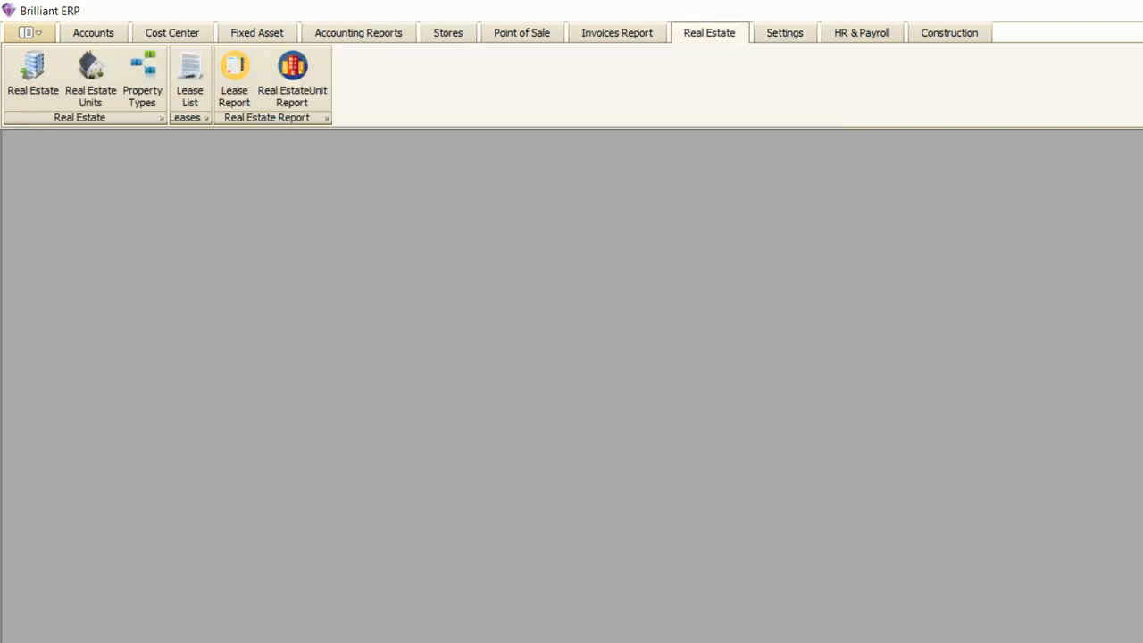
left_click(234, 76)
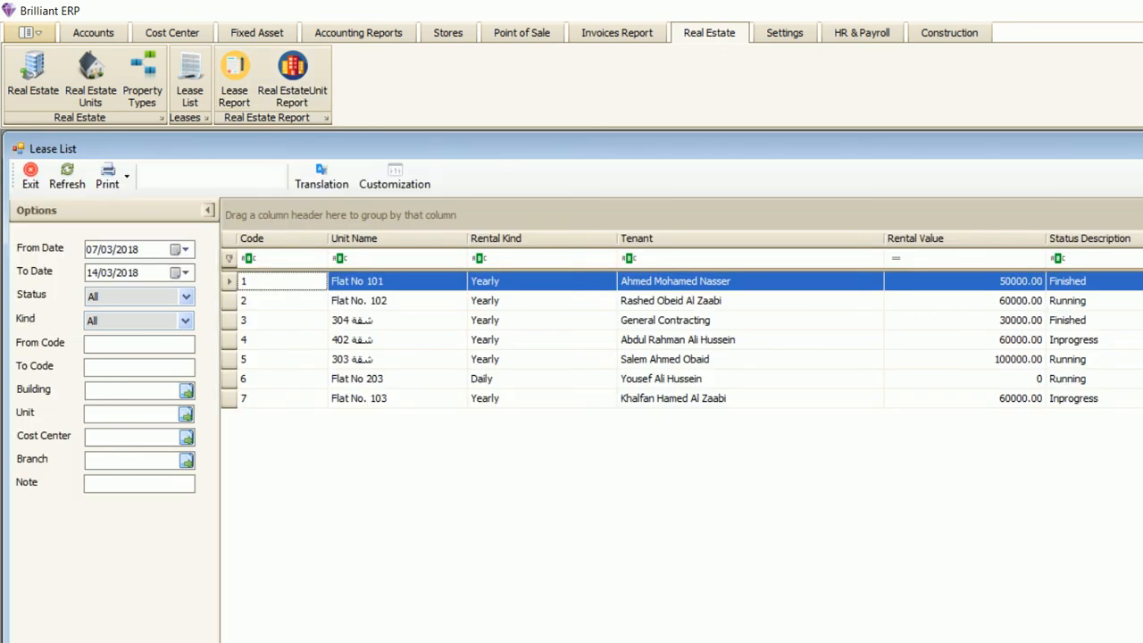
left_click(396, 359)
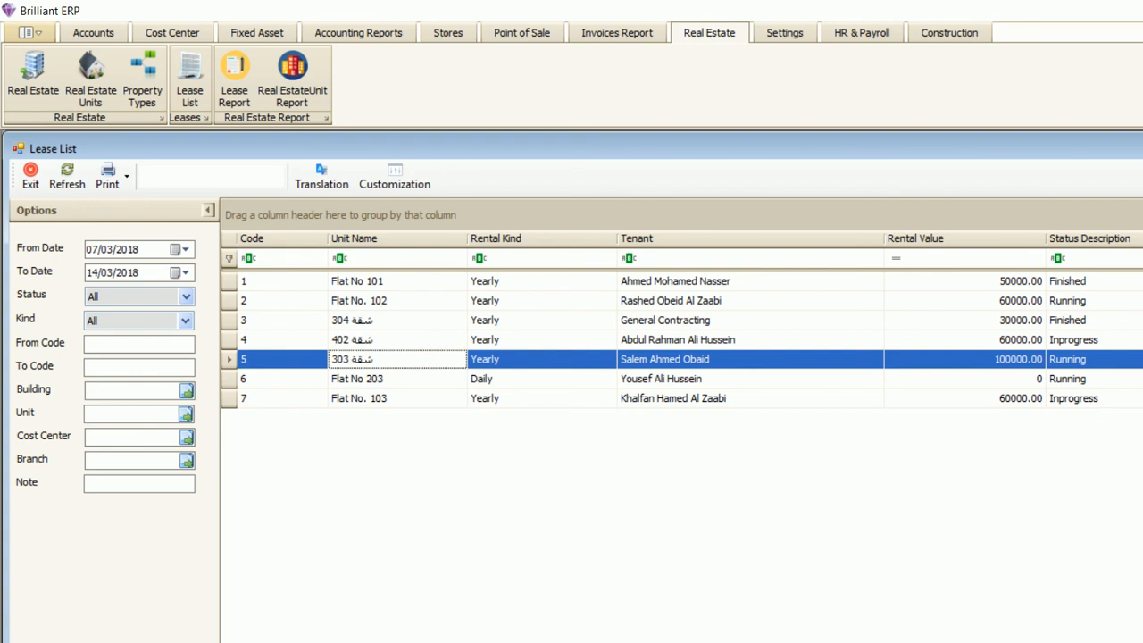
left_click(1080, 301)
left_click(1081, 360)
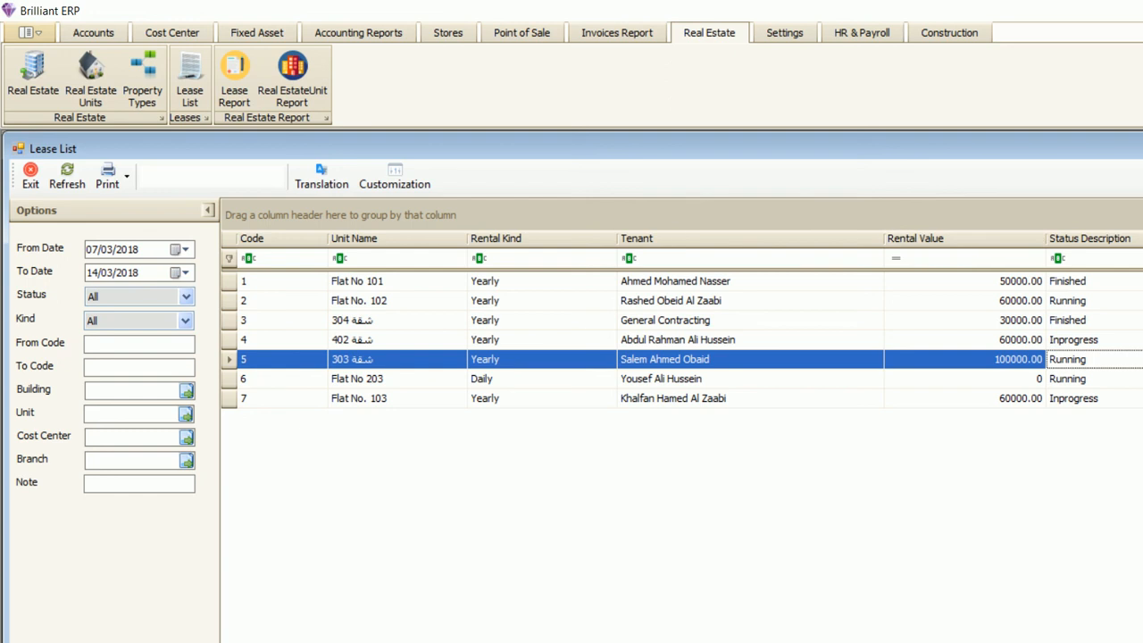
- Move Rental Kind ahead of Unit Name, narrow Rental Value, and add Note before Status Description
left_click_drag(496, 238, 330, 238)
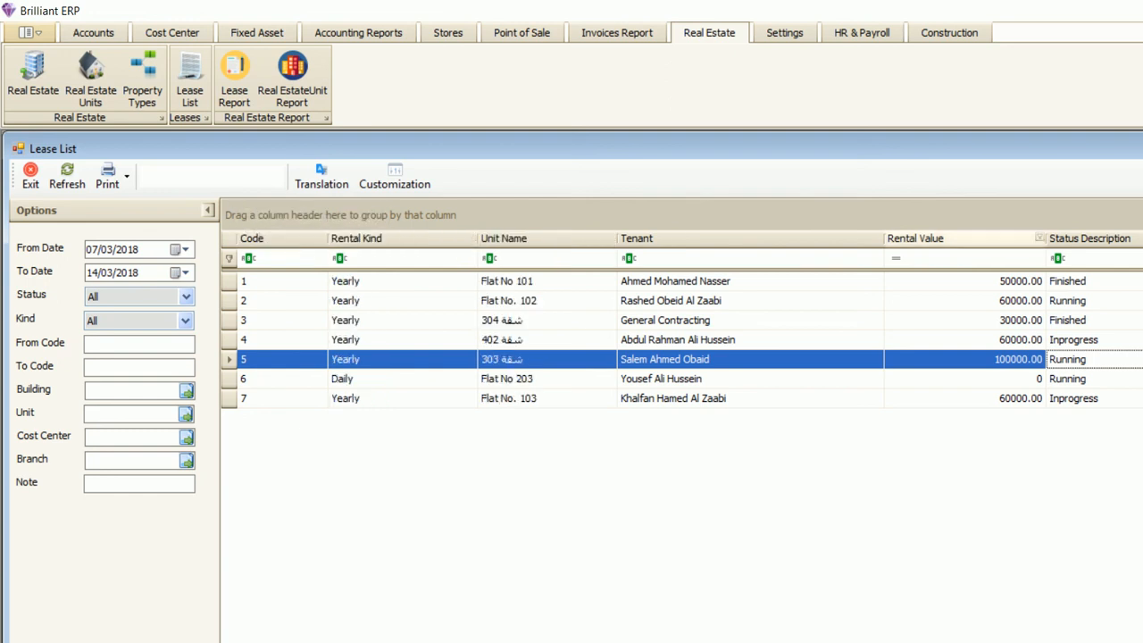
left_click_drag(1048, 238, 971, 239)
left_click_drag(1141, 221, 973, 236)
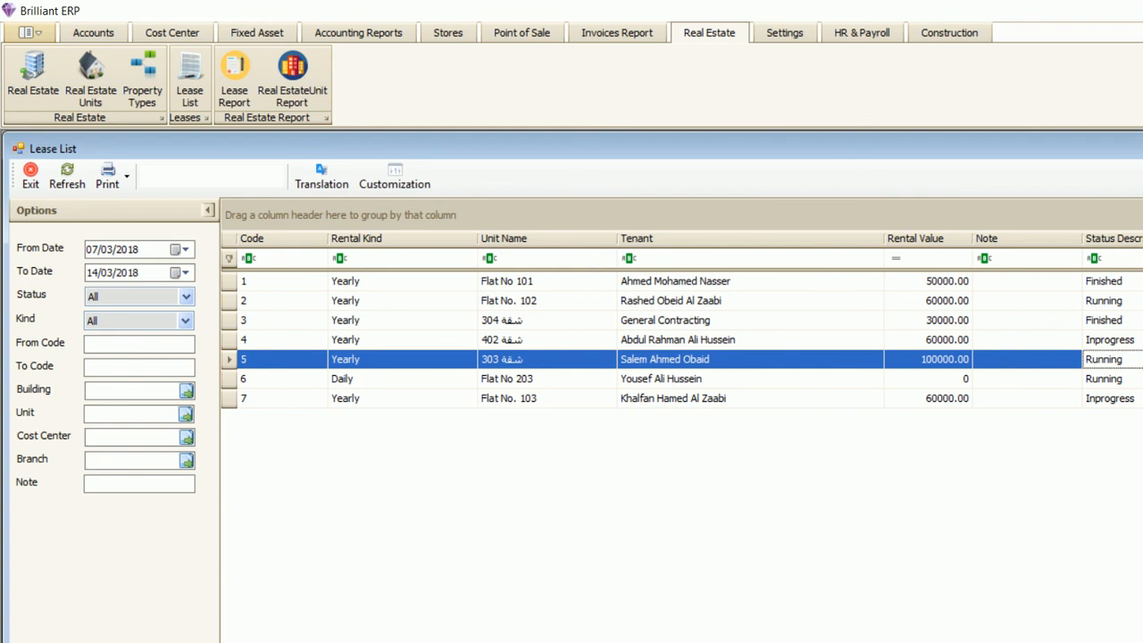
- Close and reopen the Lease List, then drag the Note column off the grid
key("Escape")
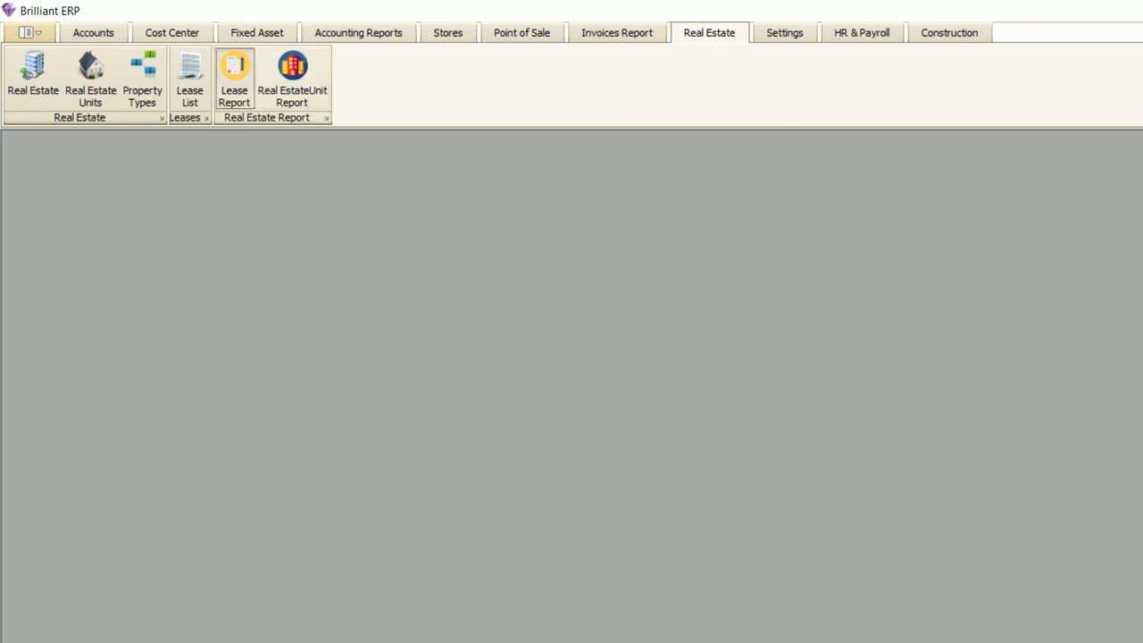
left_click(235, 80)
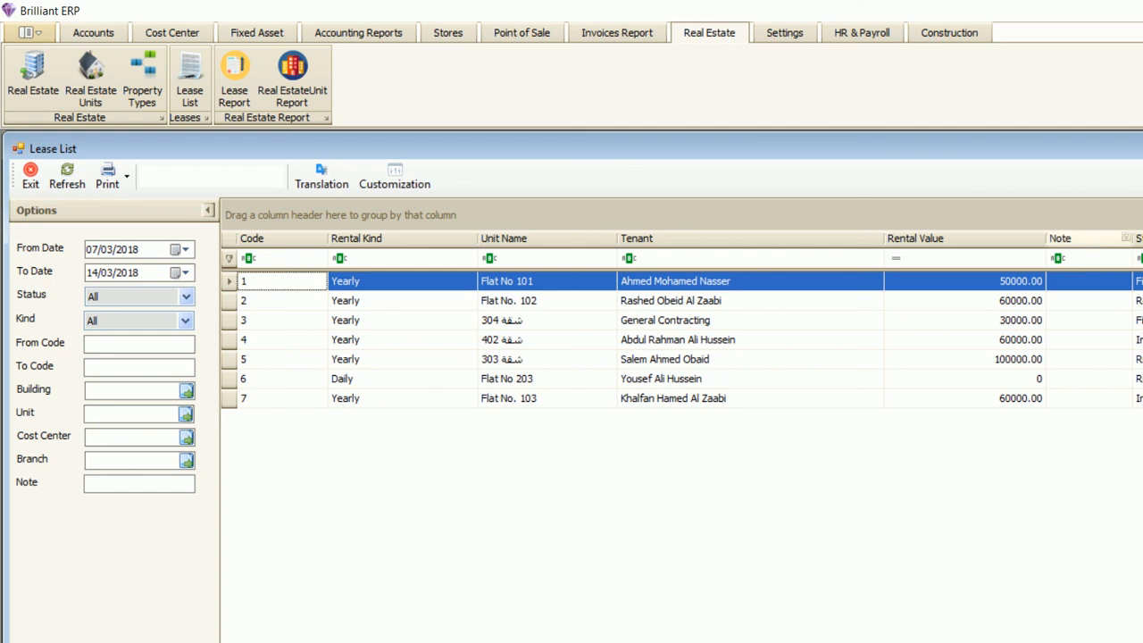
left_click_drag(1085, 239, 1091, 73)
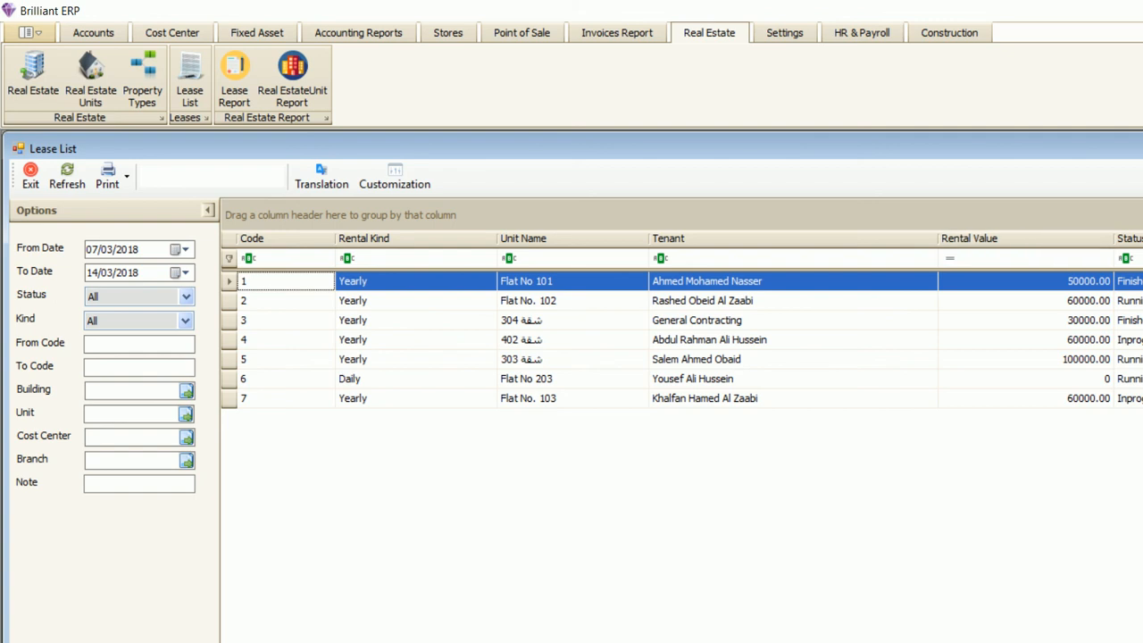
- Try filtering the leases by a tenant name, then clear the Tenant filter to show all leases
left_click(759, 258)
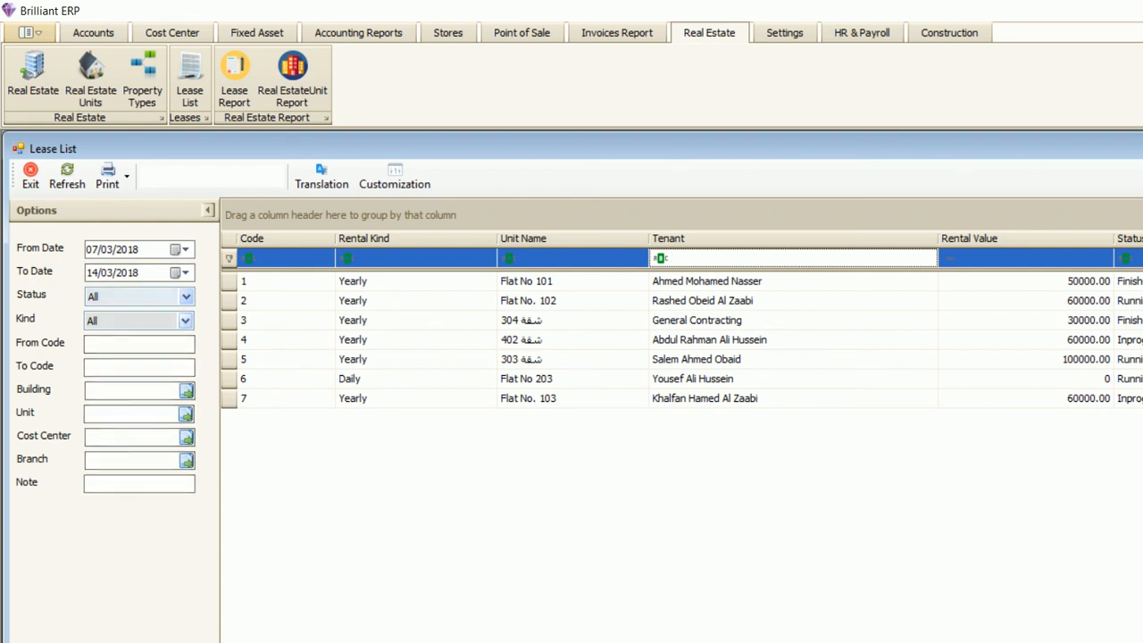
left_click(138, 344)
left_click(139, 368)
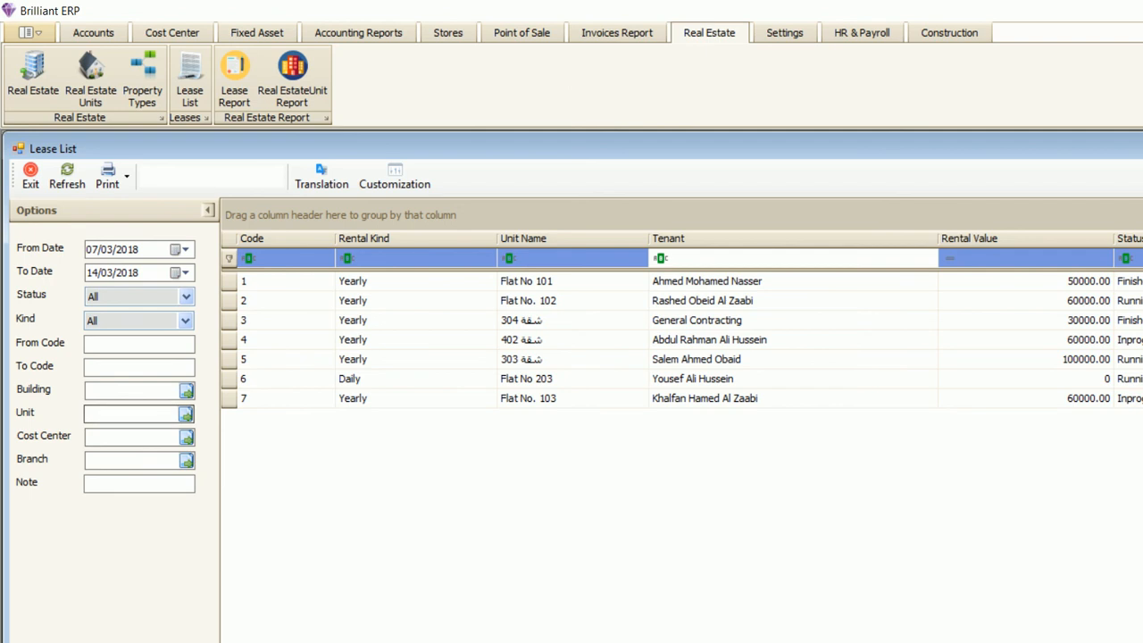
left_click(572, 258)
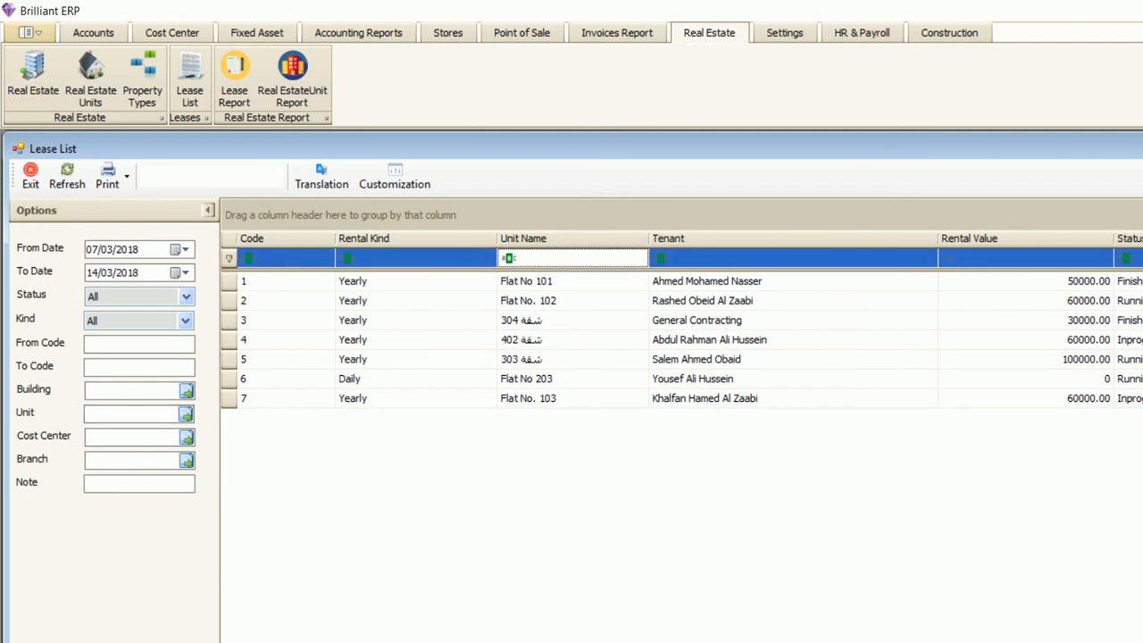
left_click(750, 258)
type("rash")
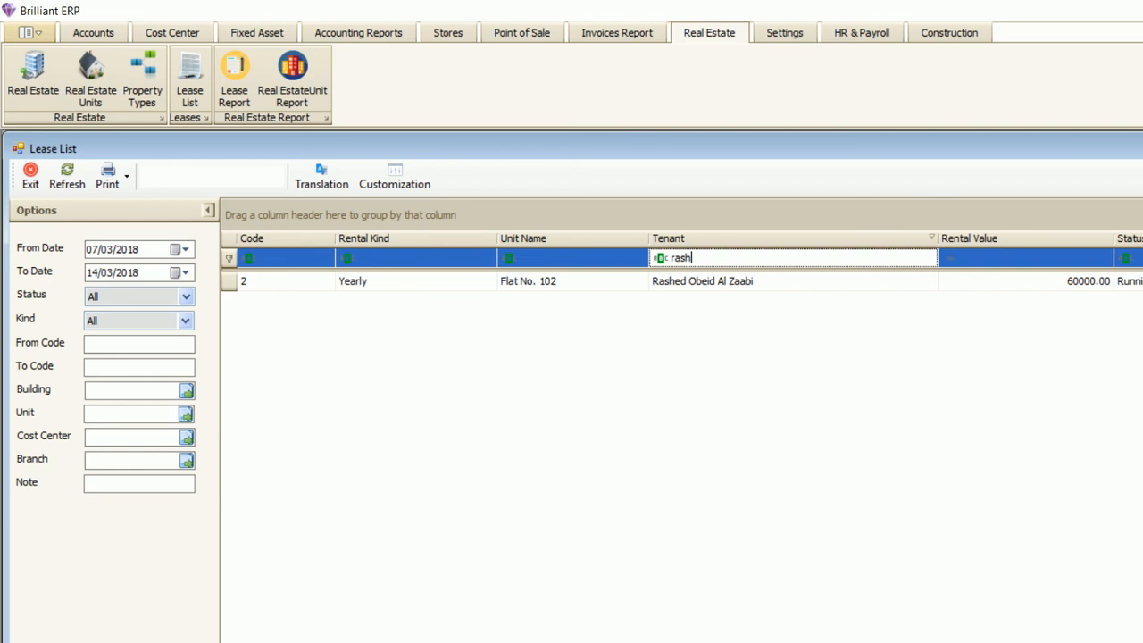
key("BackSpace")
key("BackSpace")
key("BackSpace")
key("BackSpace")
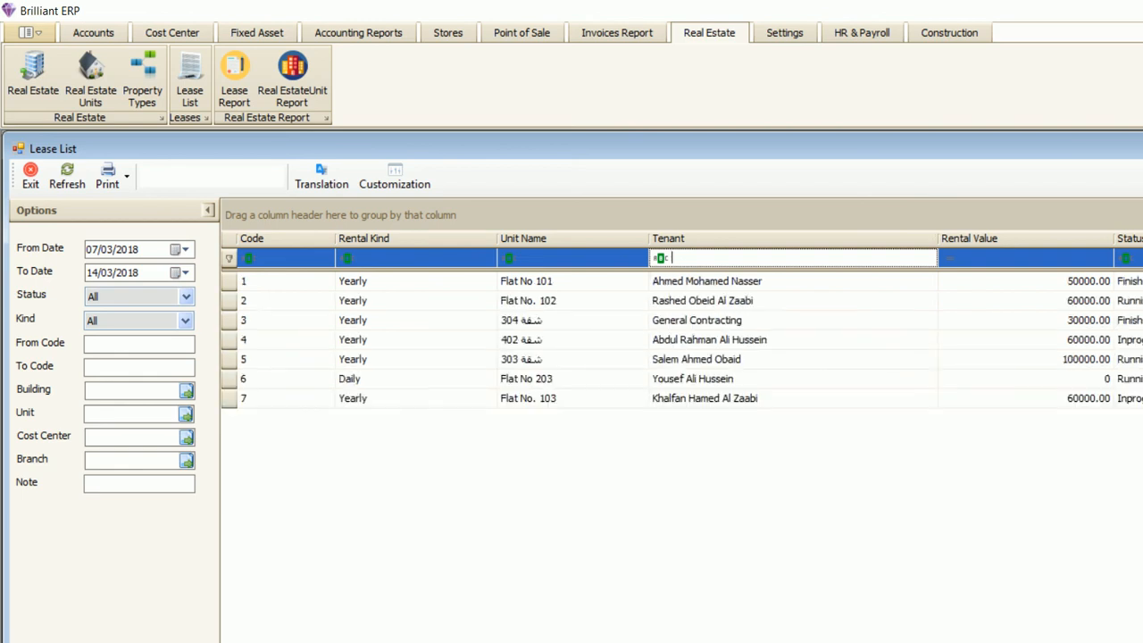
- Sort the leases by Rental Value ascending and browse its condition-based filter options
left_click(1023, 239)
left_click(1024, 258)
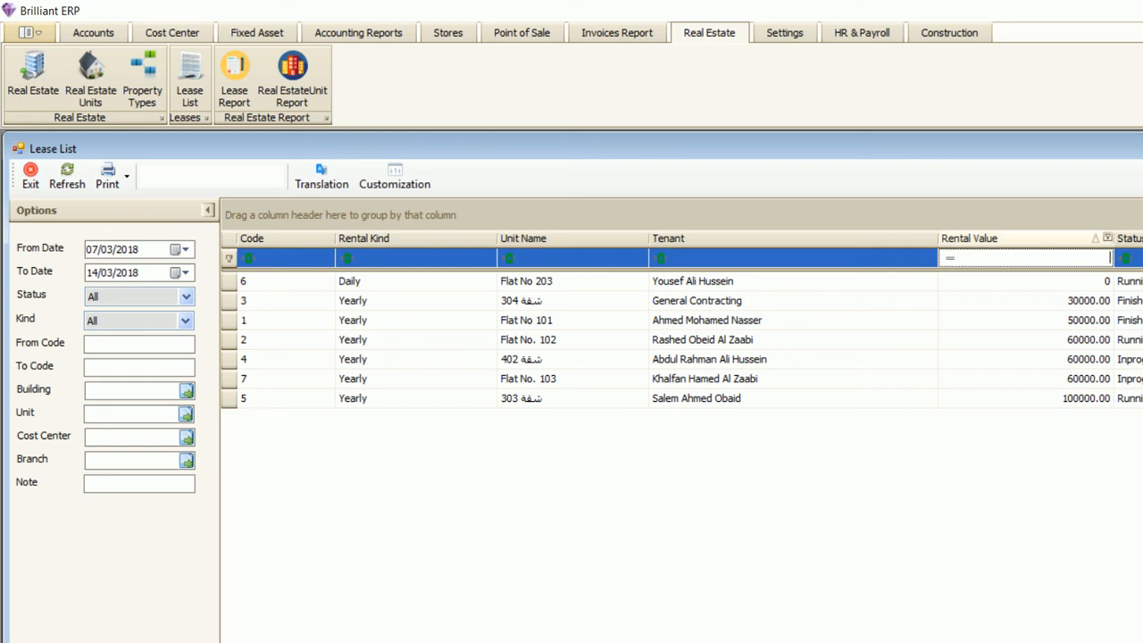
left_click(1107, 237)
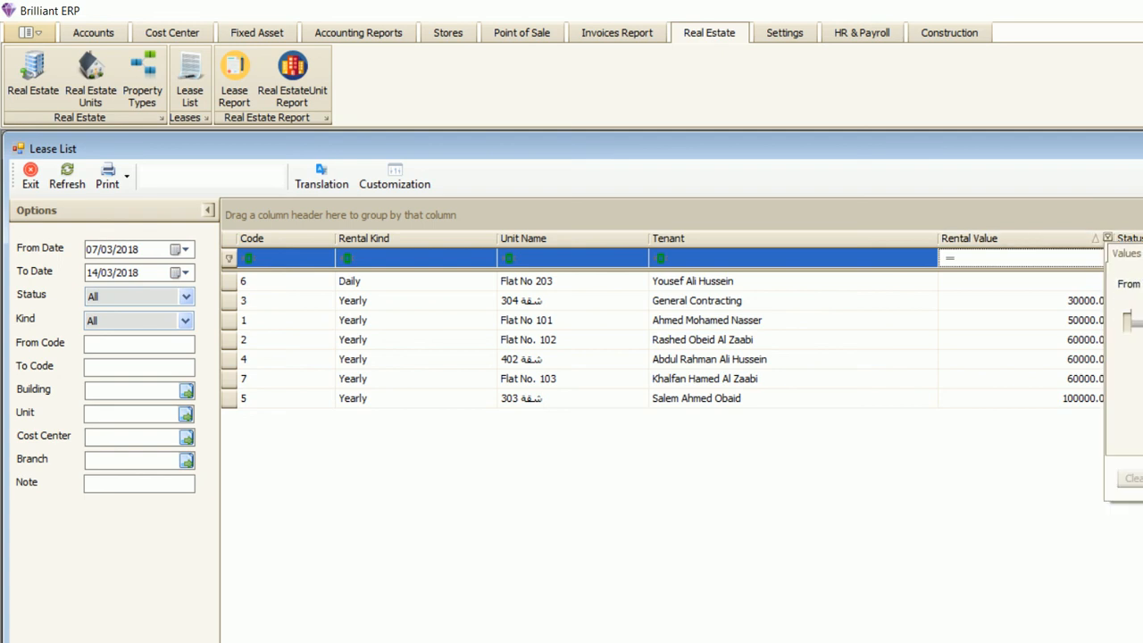
left_click(1142, 254)
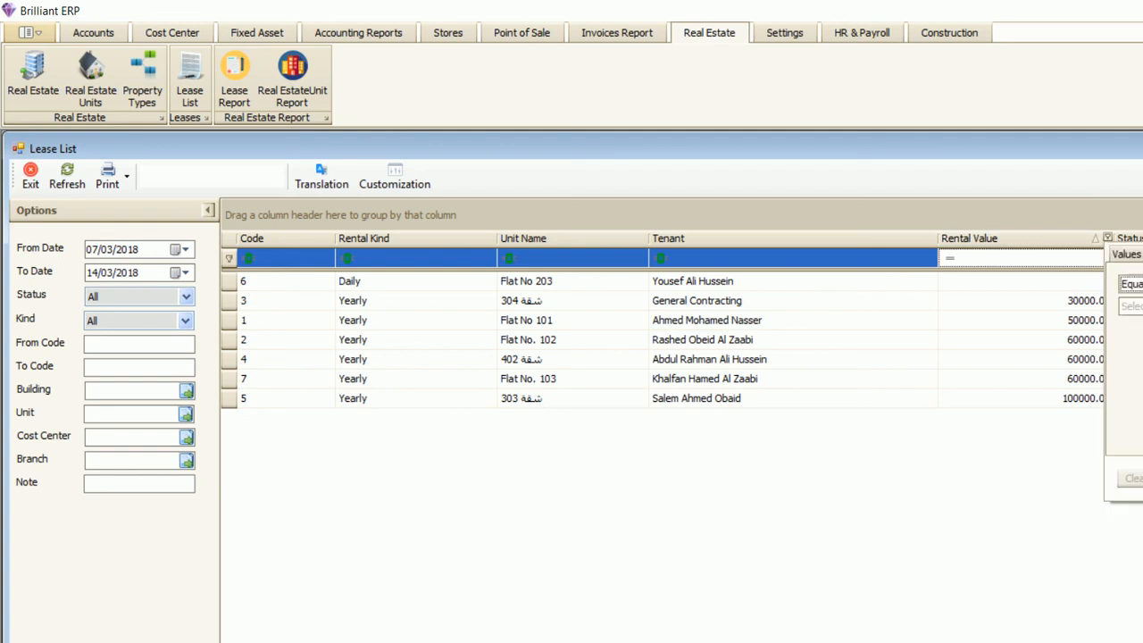
left_click(1136, 284)
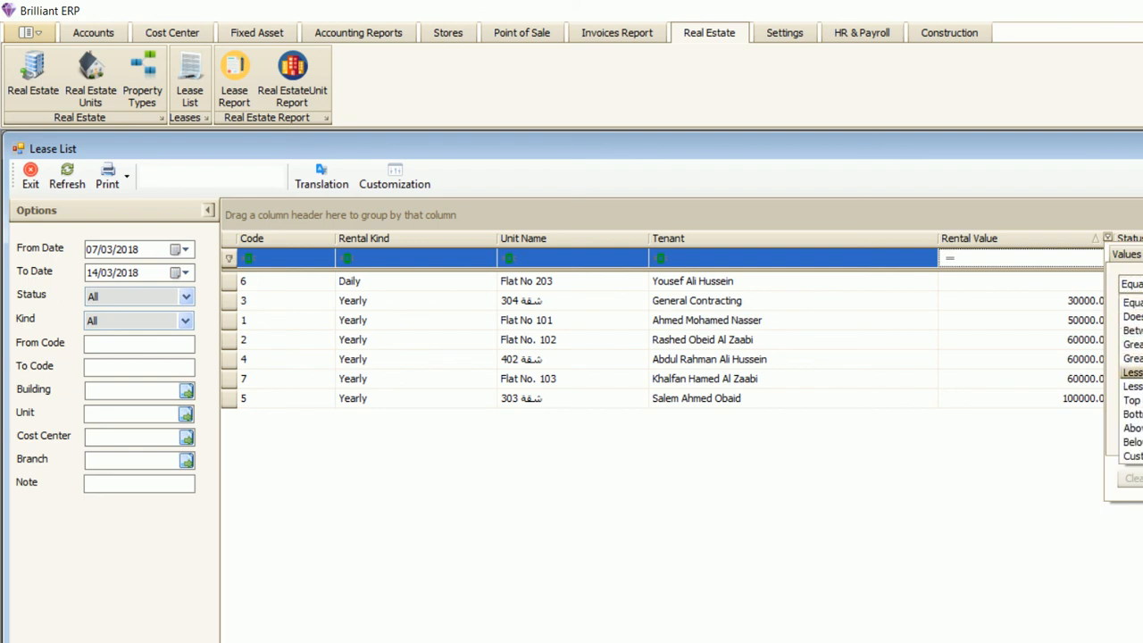
- Browse the Unit Name text filter conditions, then dismiss the popup without filtering
left_click(642, 237)
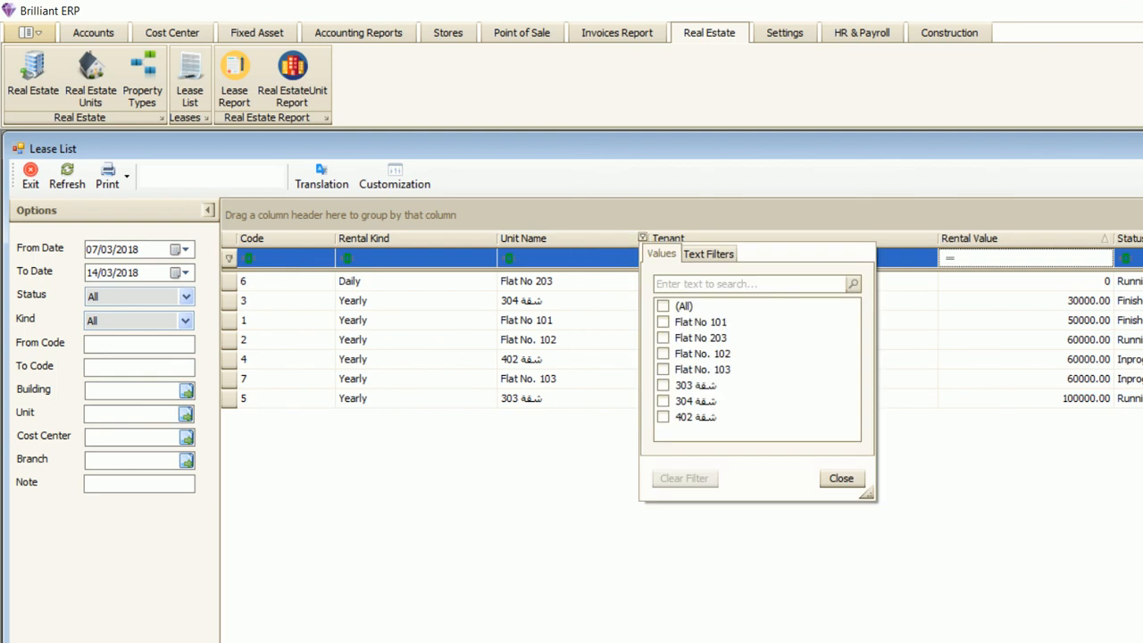
left_click(708, 254)
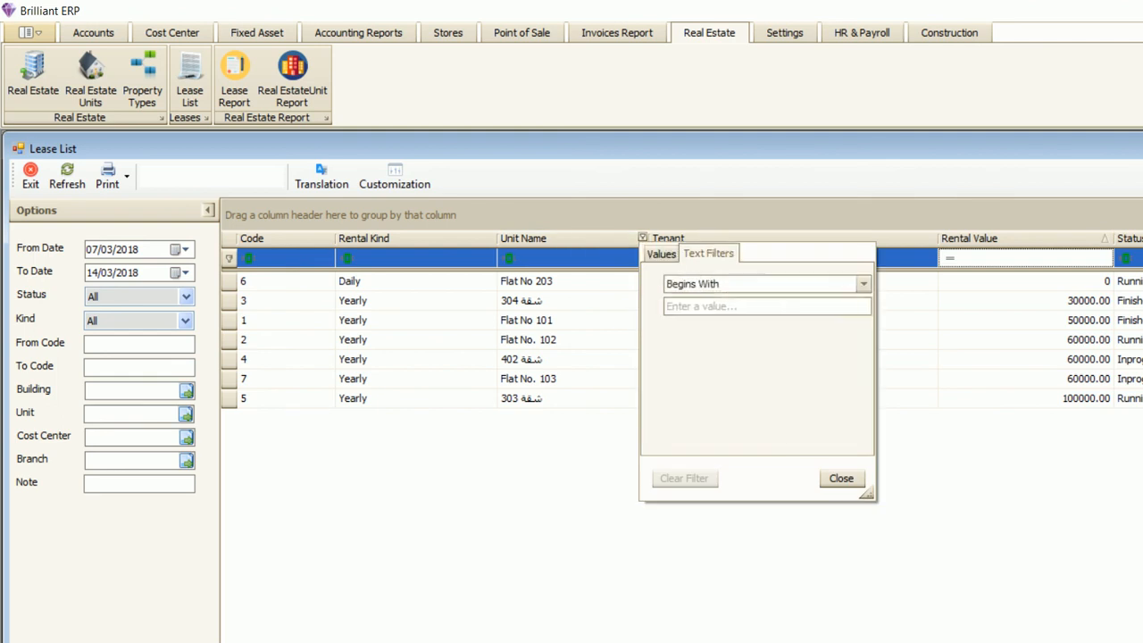
left_click(853, 283)
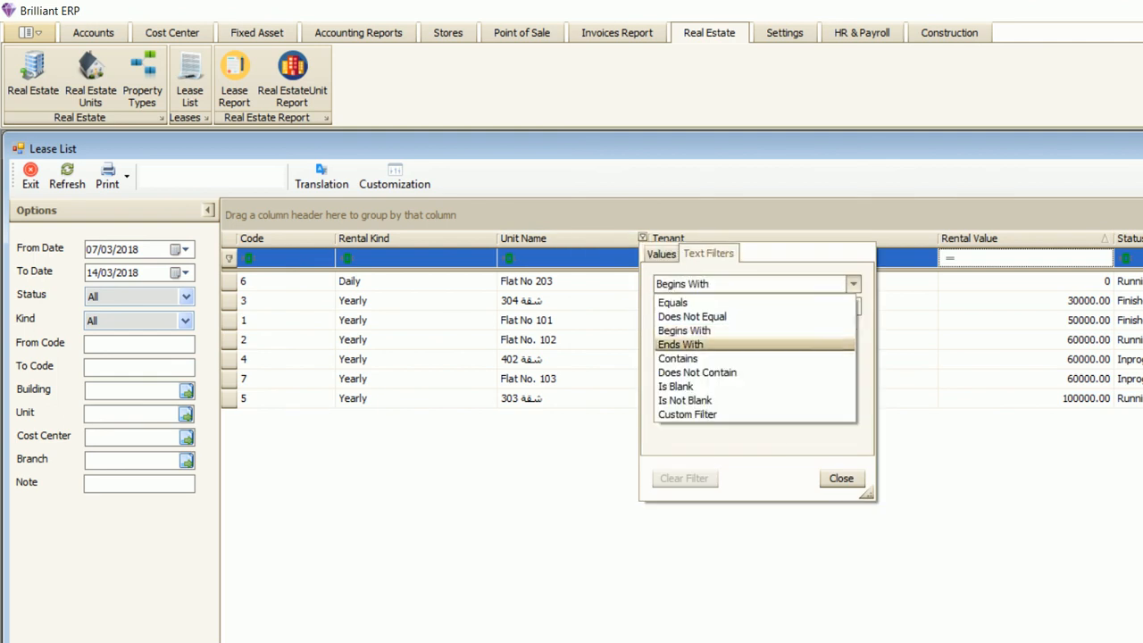
left_click(1025, 359)
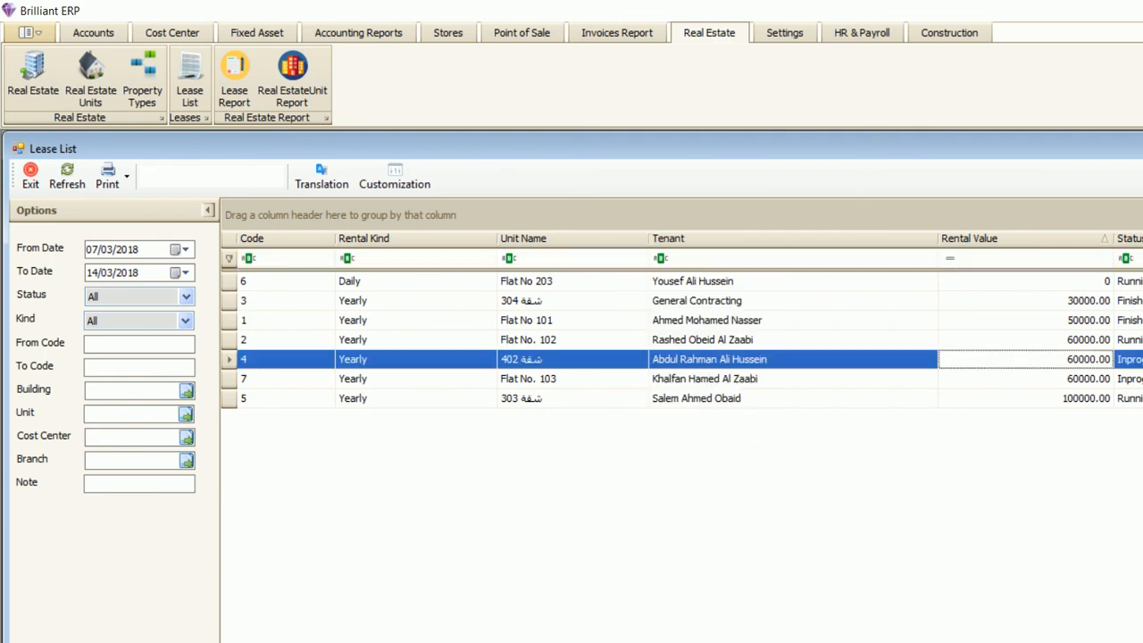
left_click(571, 281)
left_click(571, 258)
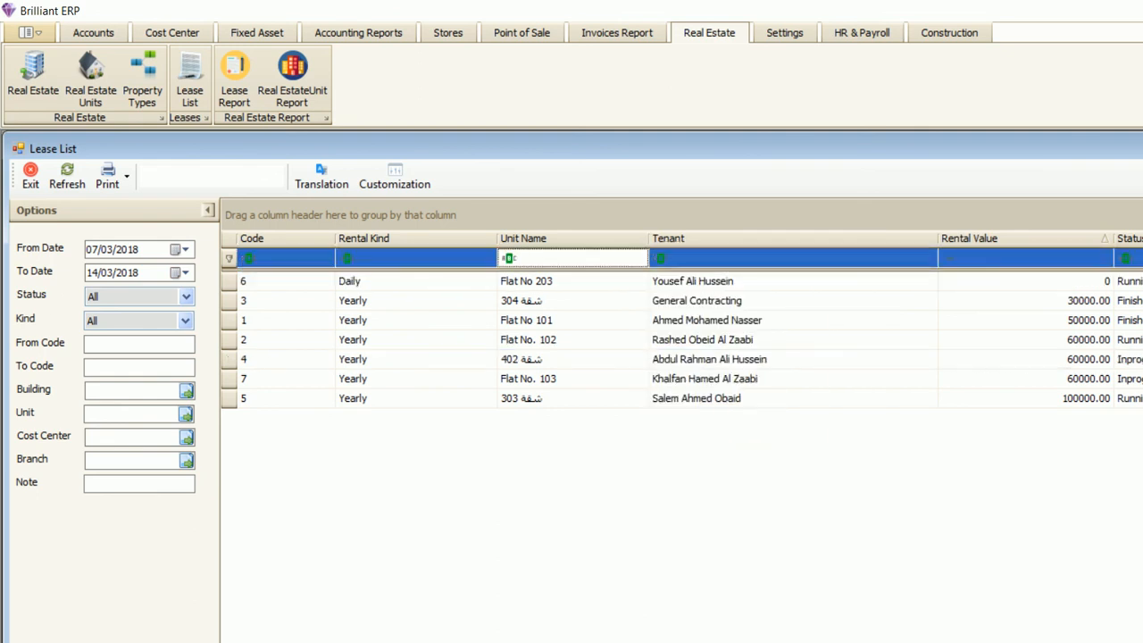
- Drag the Rental Value, Status Description and Tenant columns off the grid, then close the Lease List
left_click_drag(1026, 239, 1027, 322)
left_click_drag(1106, 238, 1103, 321)
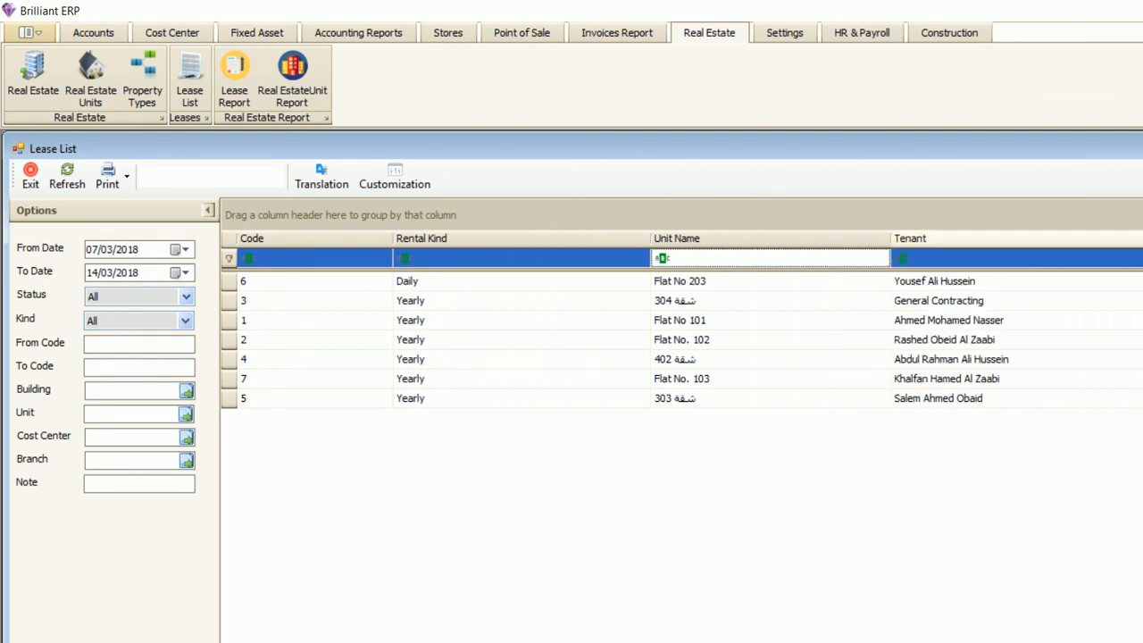
left_click_drag(1027, 238, 1026, 321)
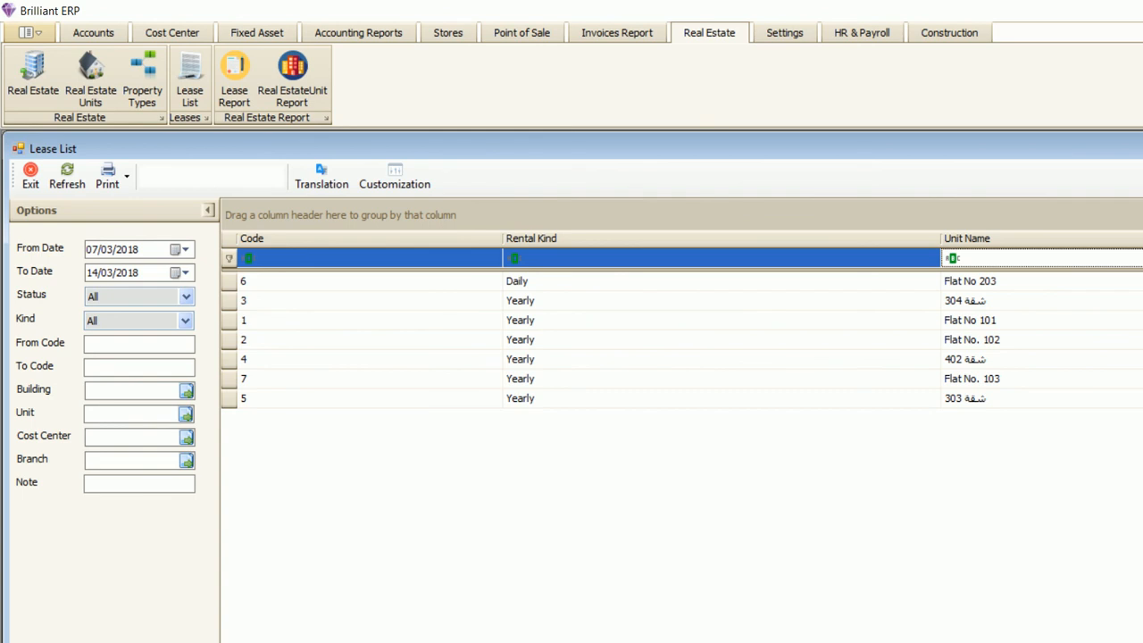
key("Escape")
- Reopen the Lease List and add Building Name, CheckOut Date, CellPhone, Insurance and Other Fee columns
left_click(191, 81)
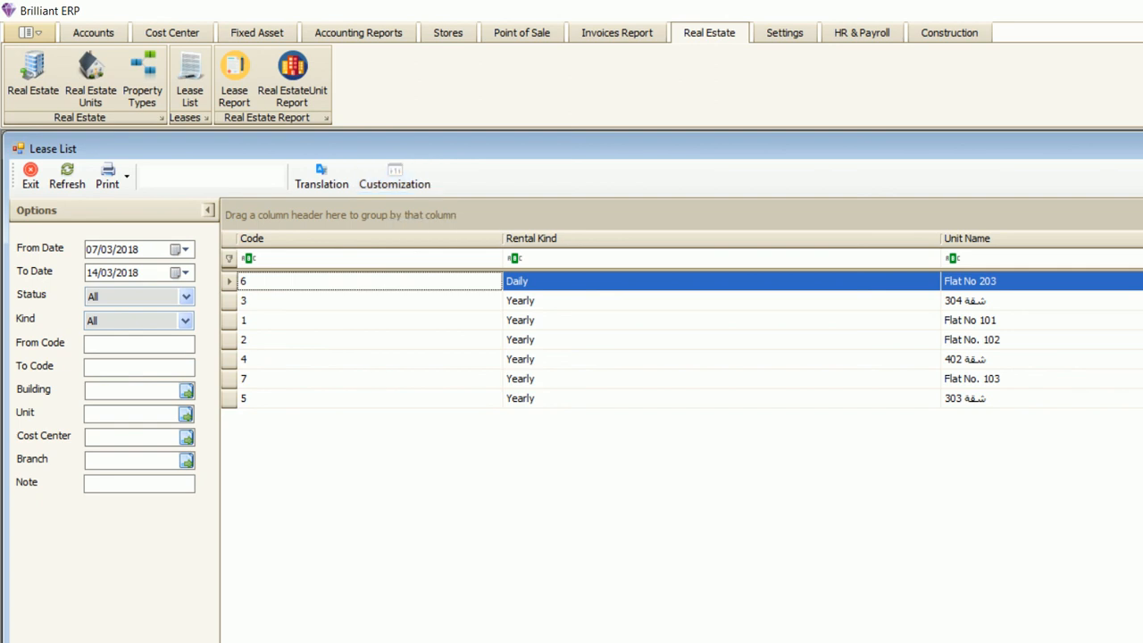
key("F11")
double_click(1075, 356)
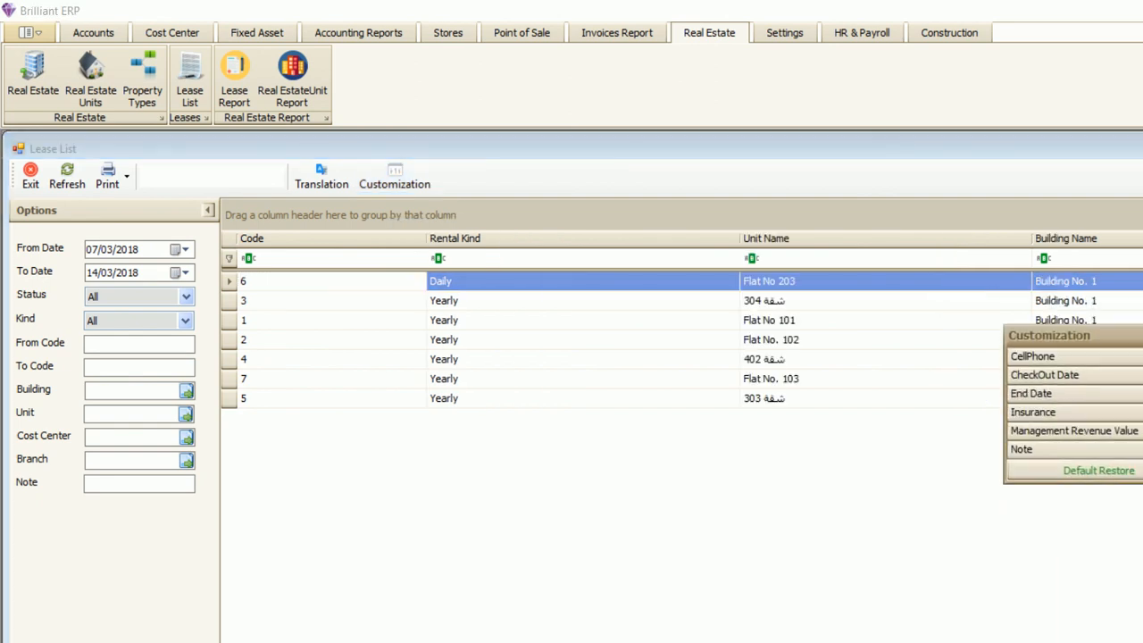
double_click(1075, 375)
double_click(1075, 356)
double_click(1075, 375)
double_click(1075, 412)
- Add payment count, Payment Total and Status Description columns, then restore defaults and close the list
double_click(1076, 430)
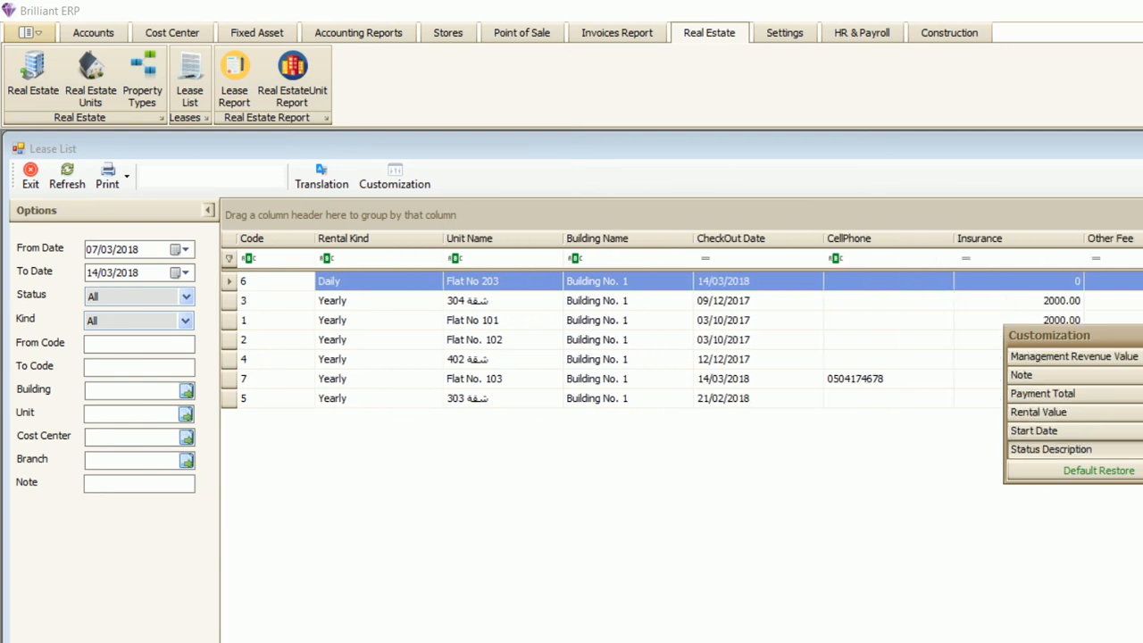
double_click(1075, 356)
double_click(1075, 357)
left_click(1075, 431)
left_click(1075, 412)
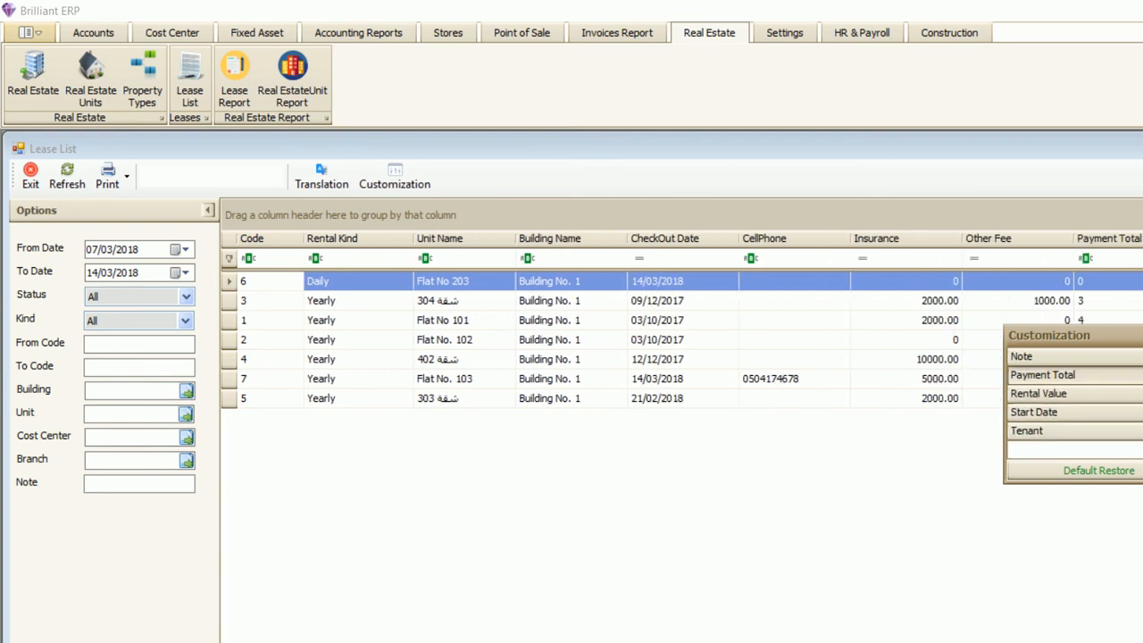
double_click(1075, 375)
double_click(1075, 356)
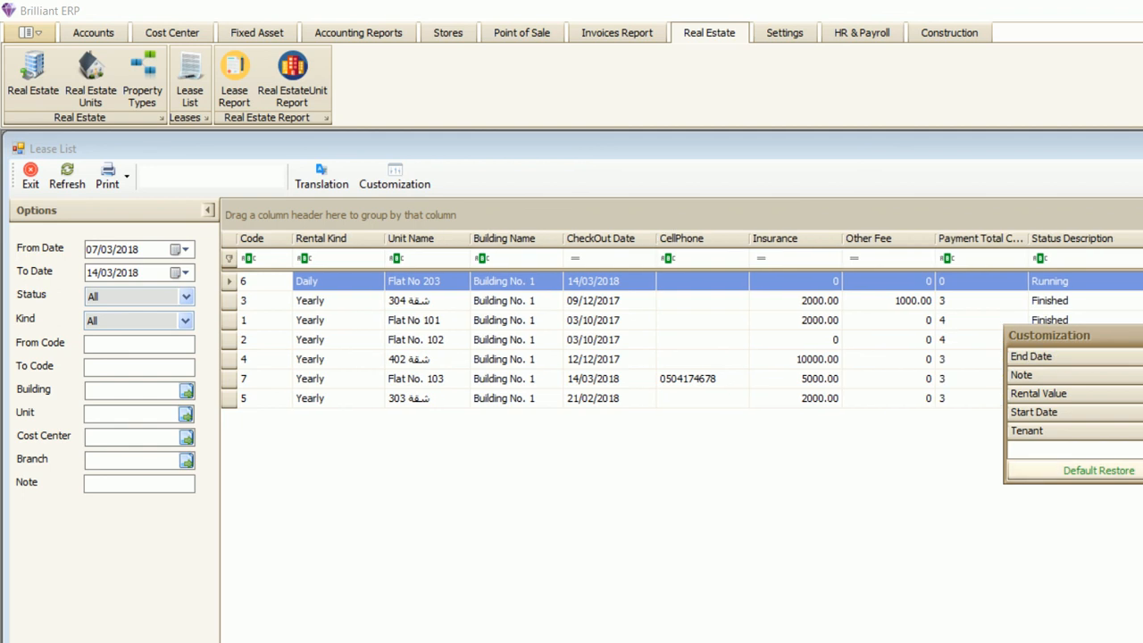
left_click(1085, 471)
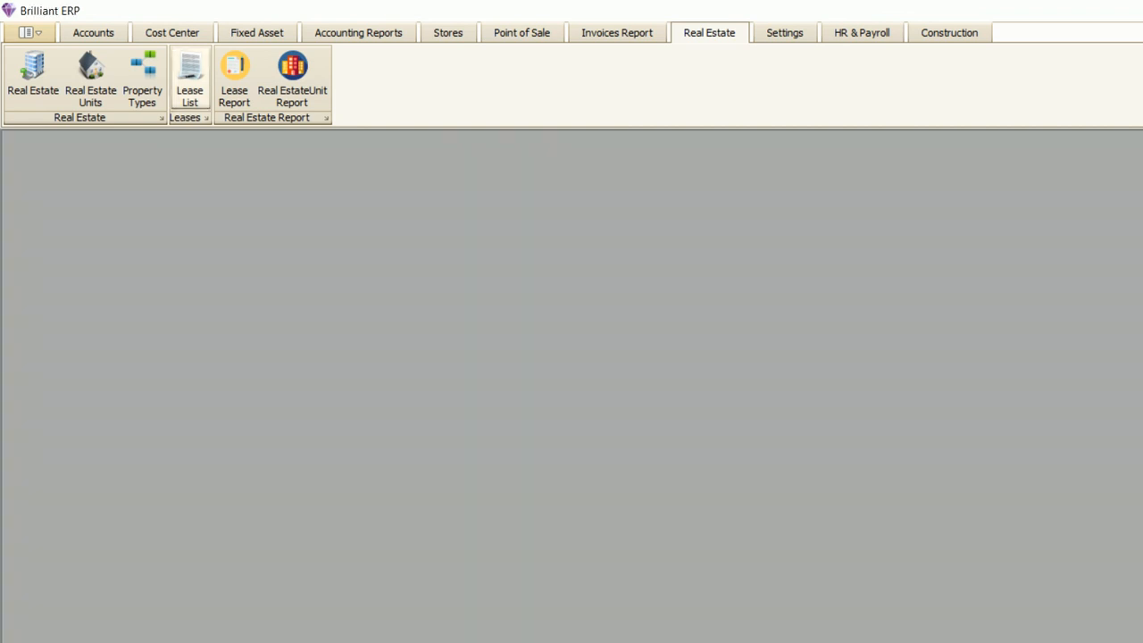
- Open the Real Estate Units report, drag off its Status and Name columns, and close it
left_click(292, 80)
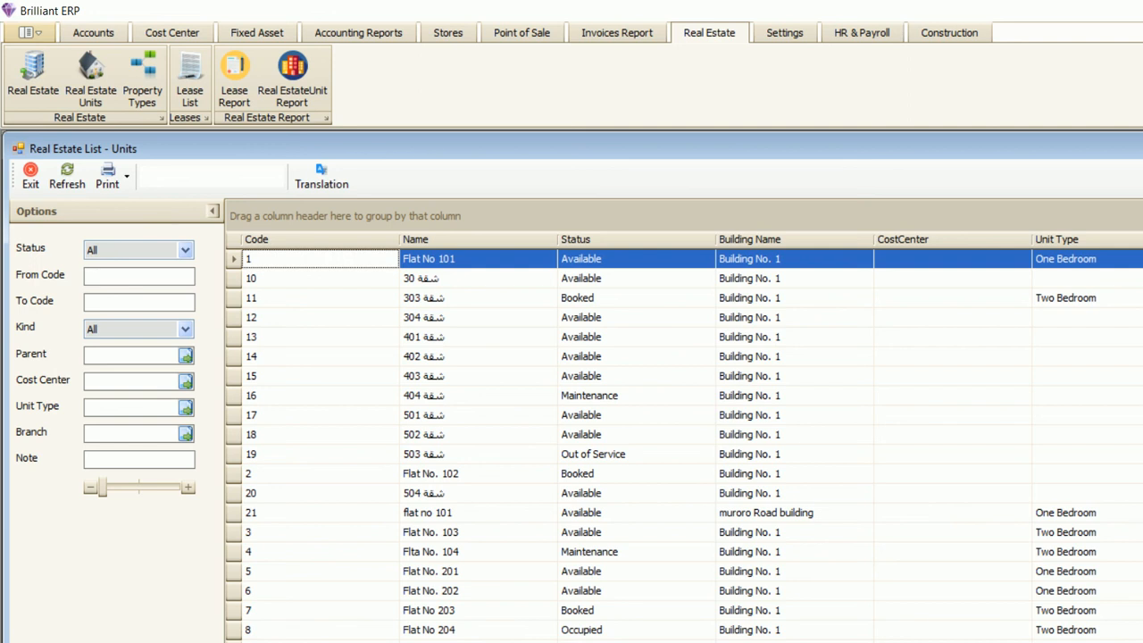
left_click_drag(629, 239, 628, 120)
left_click_drag(546, 240, 549, 156)
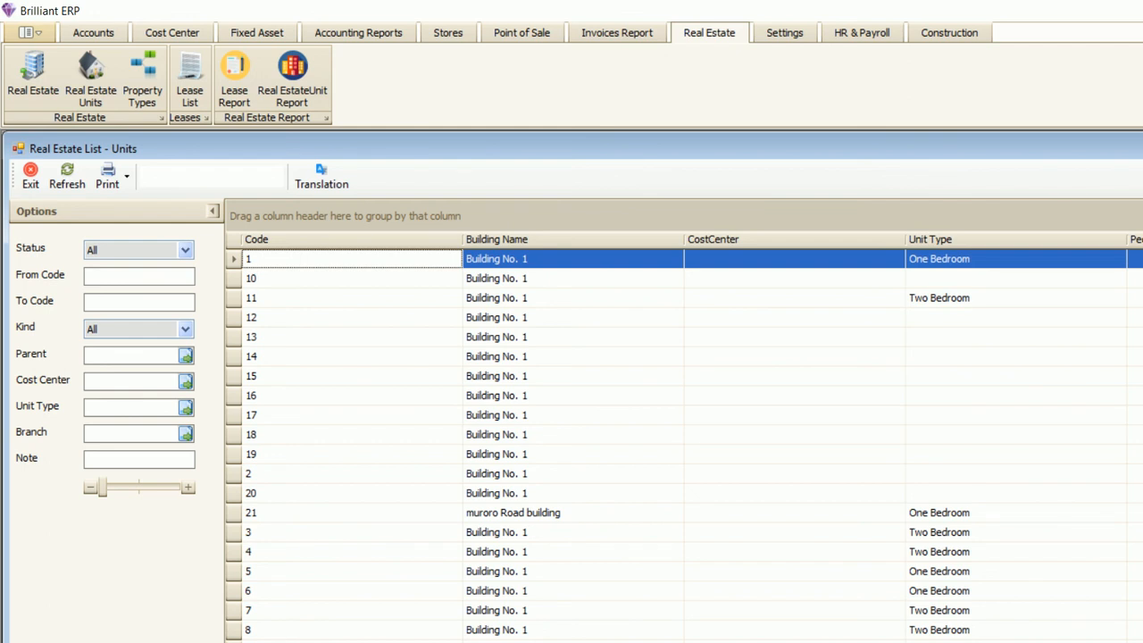
key("Escape")
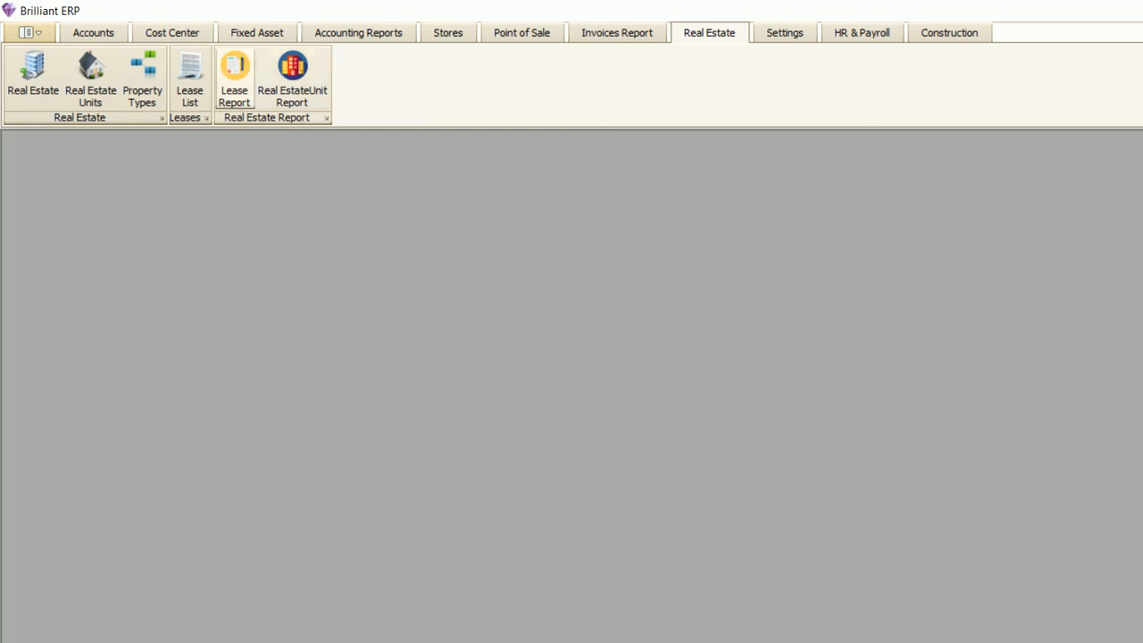
- Open the Lease Report and check its From Date and To Date filters
left_click(234, 78)
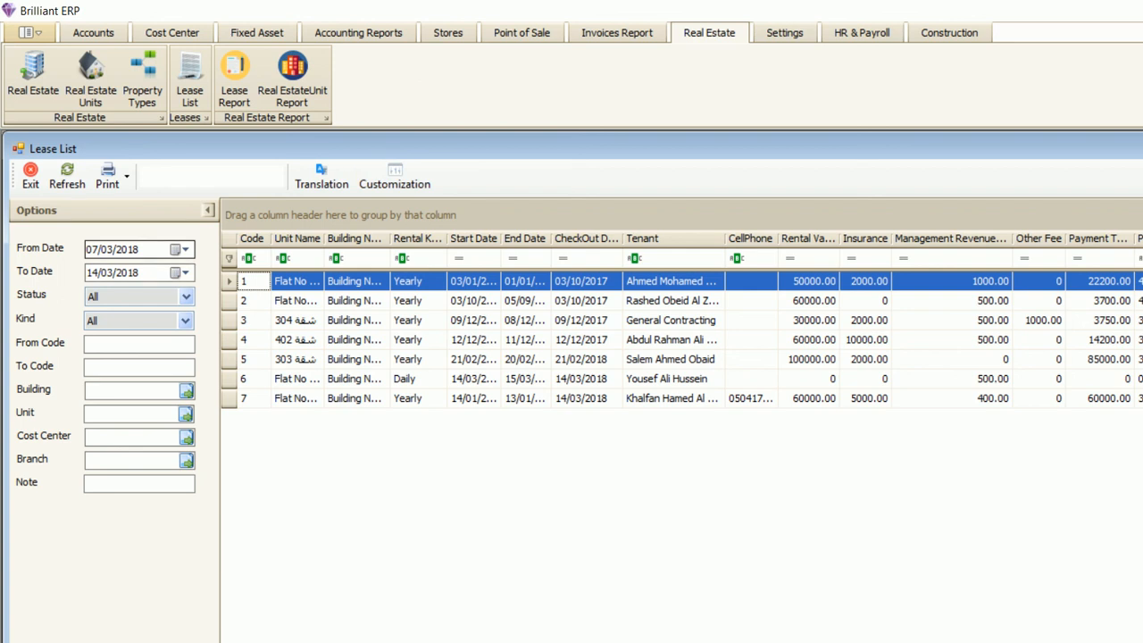
left_click(93, 250)
left_click(92, 273)
left_click(93, 250)
left_click(134, 273)
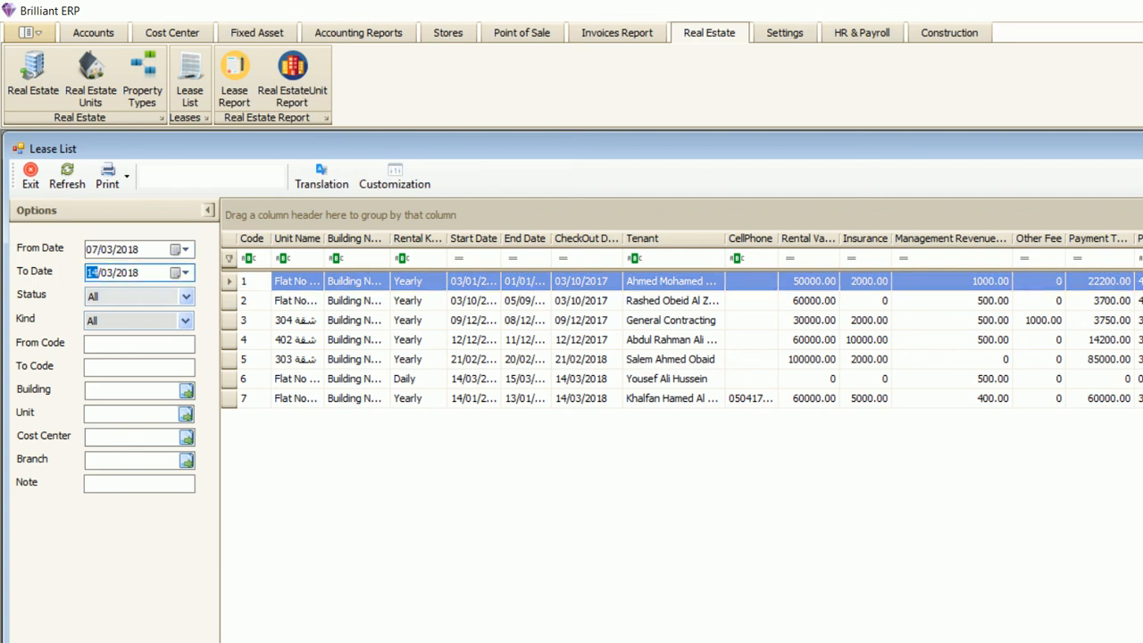
- Leave the status and kind filters at All and collapse the filter options panel
left_click(186, 296)
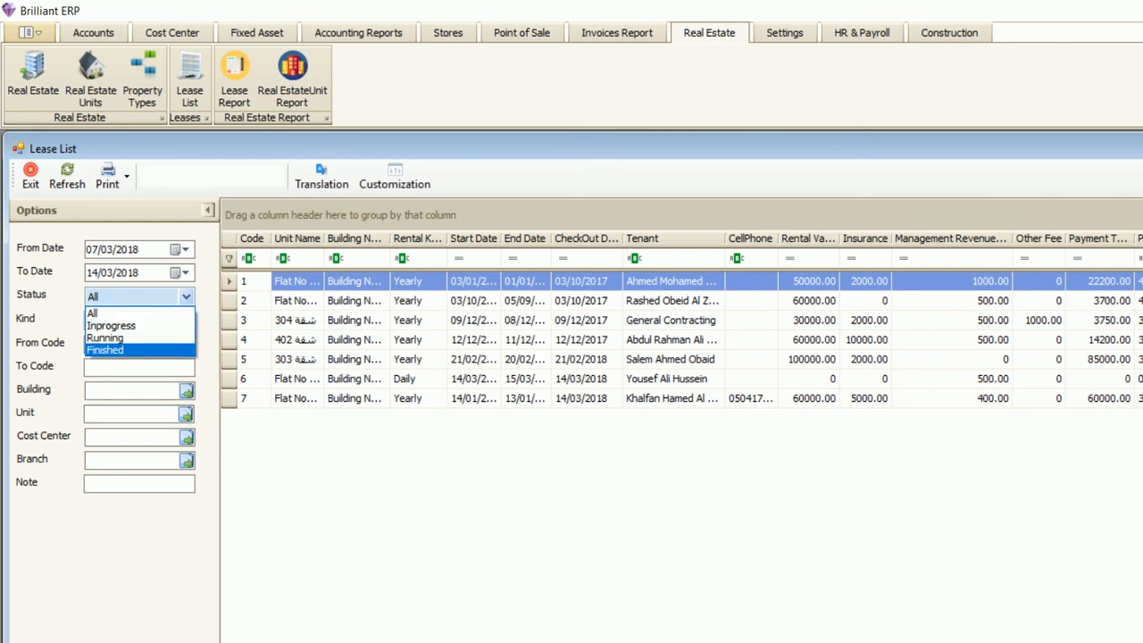
left_click(92, 313)
left_click(186, 320)
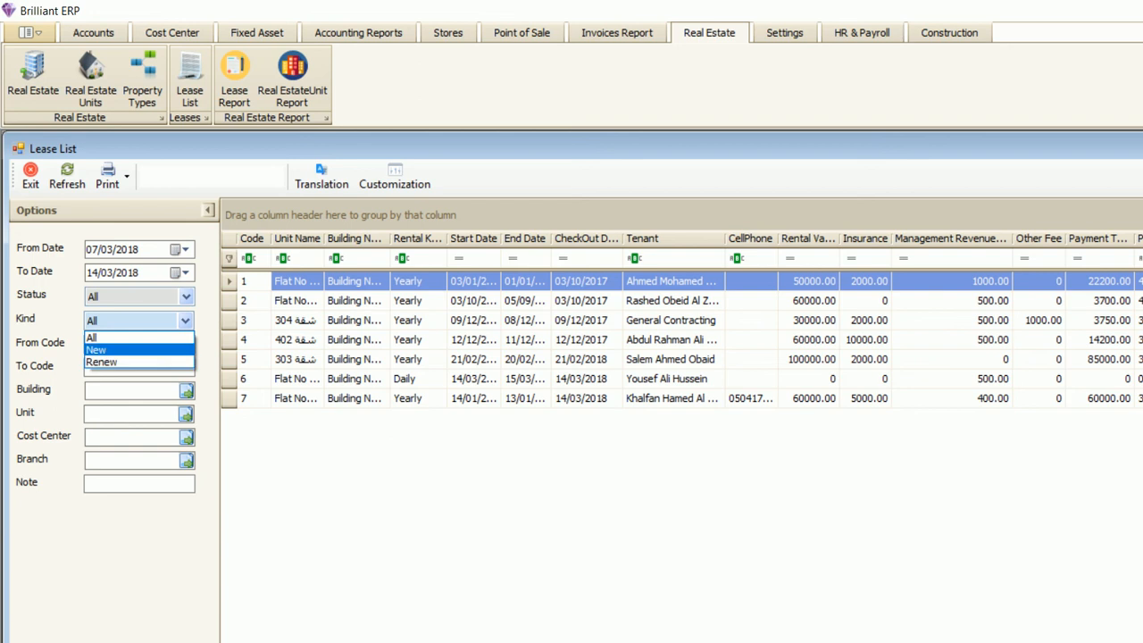
left_click(131, 391)
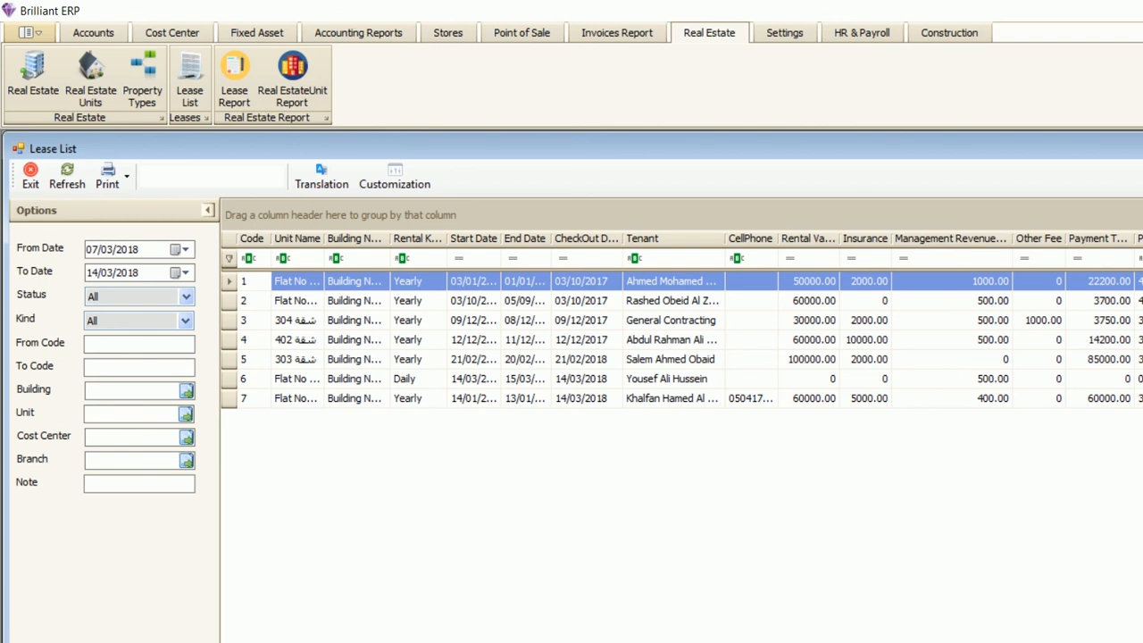
left_click(208, 210)
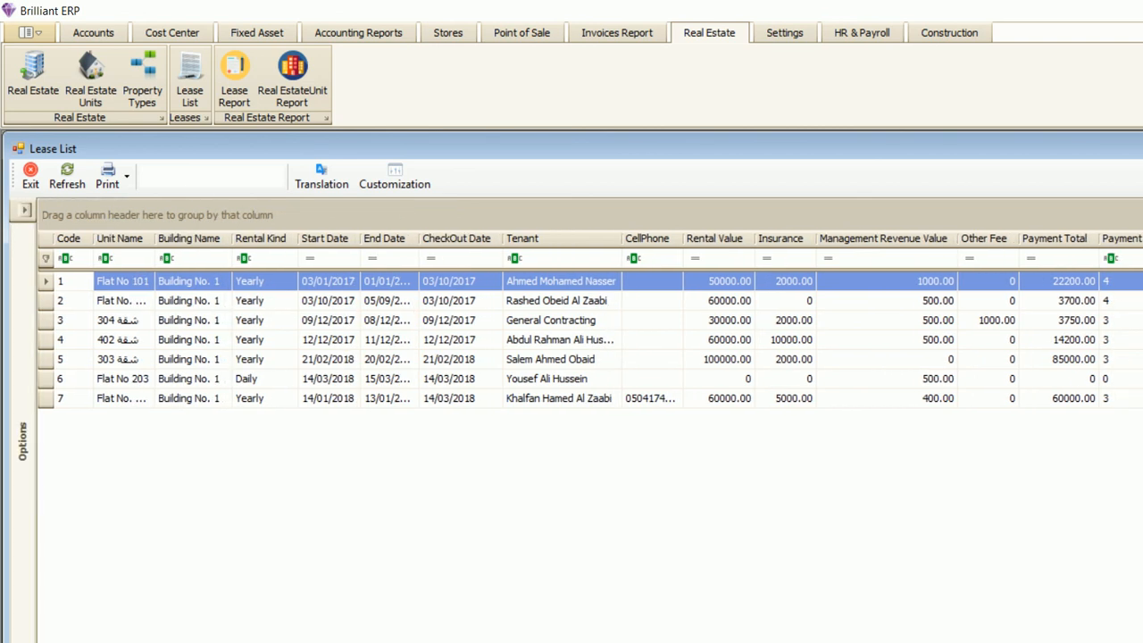
left_click(123, 258)
key("Tab")
key("Tab")
key("Tab")
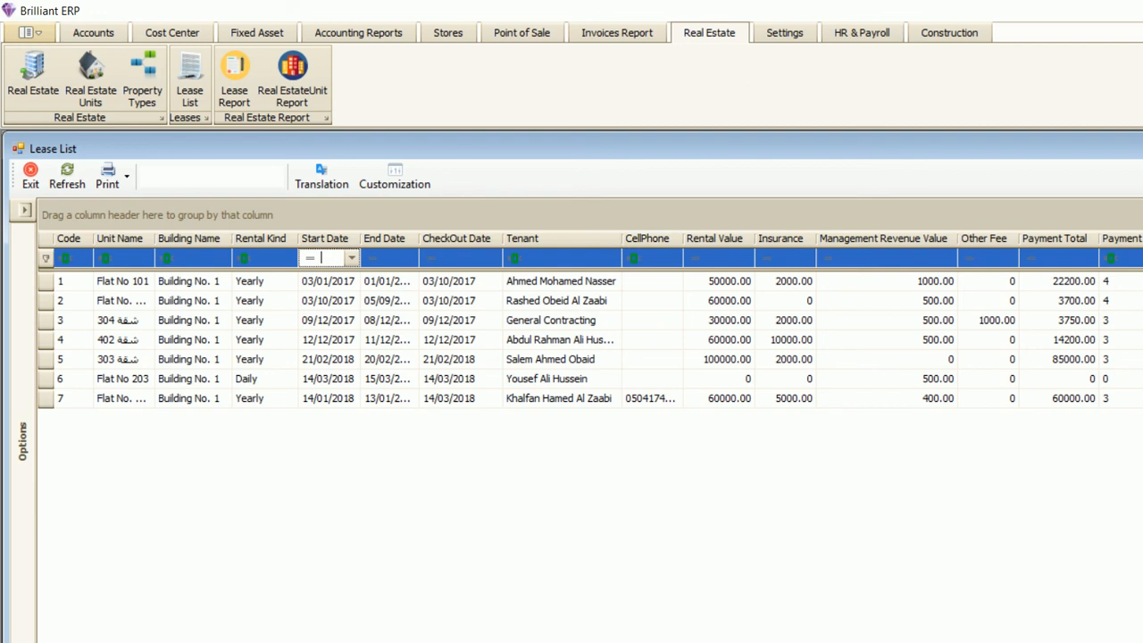
left_click(123, 301)
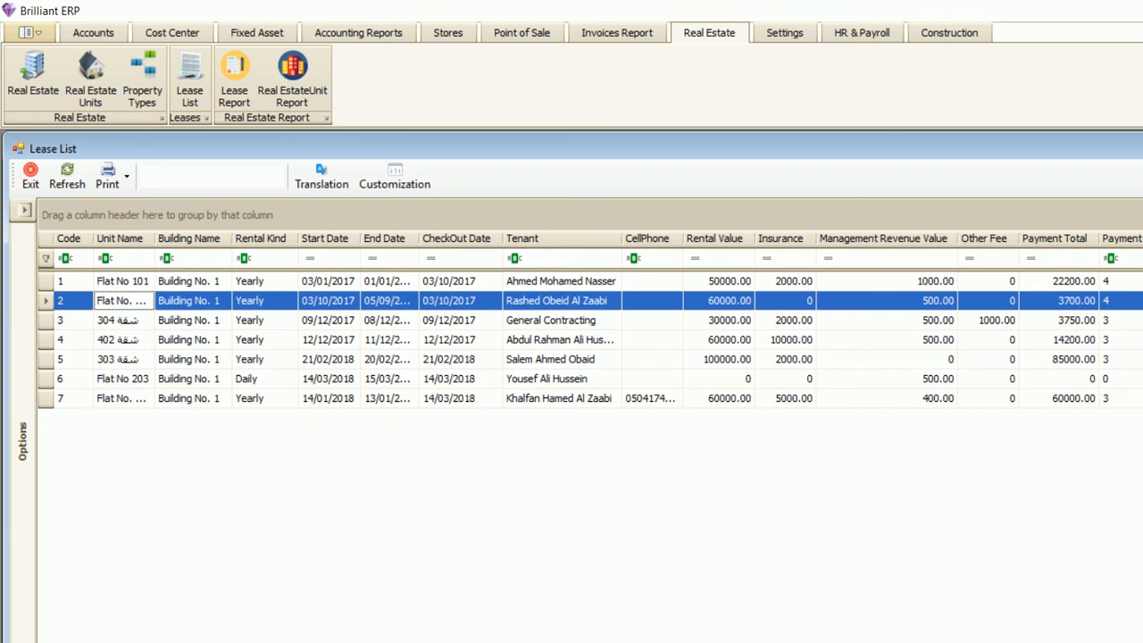
left_click(718, 359)
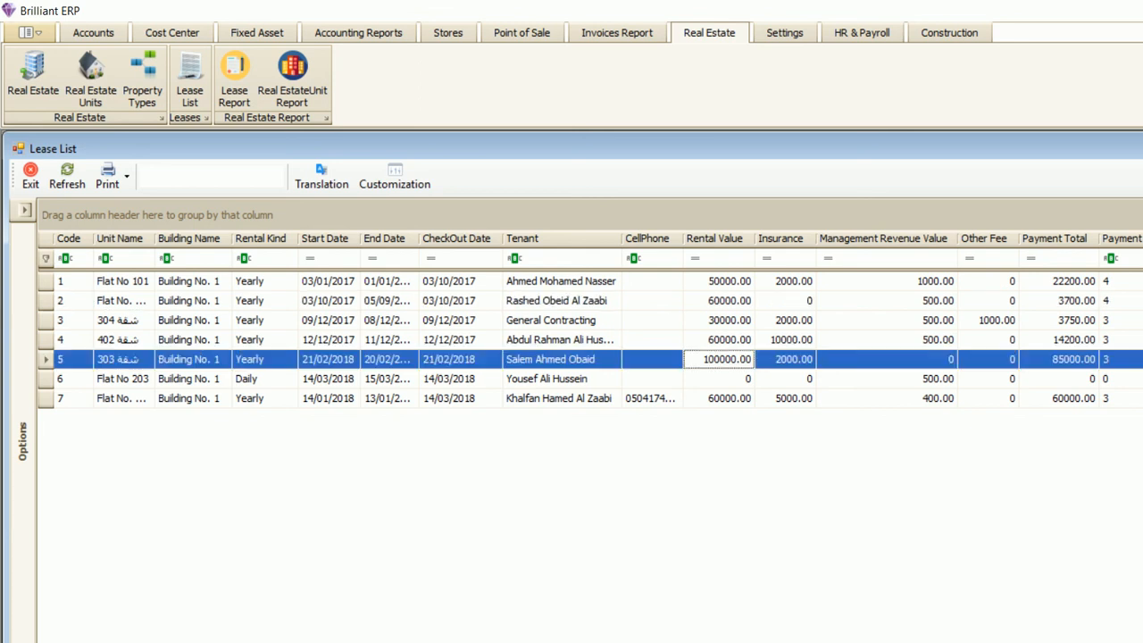
left_click(786, 398)
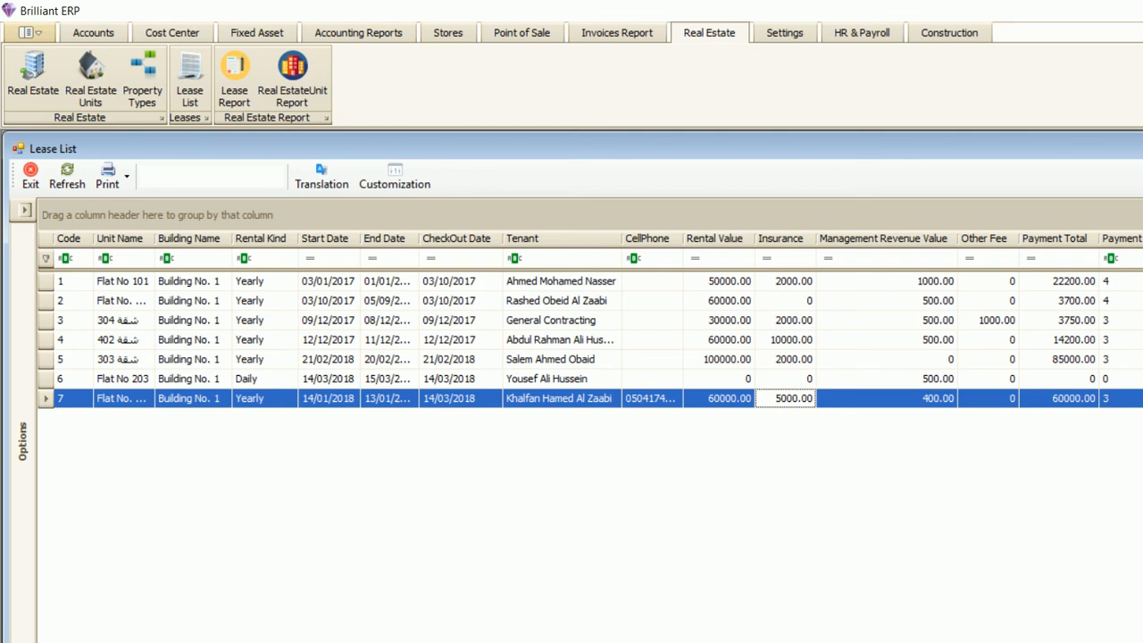
left_click(1059, 360)
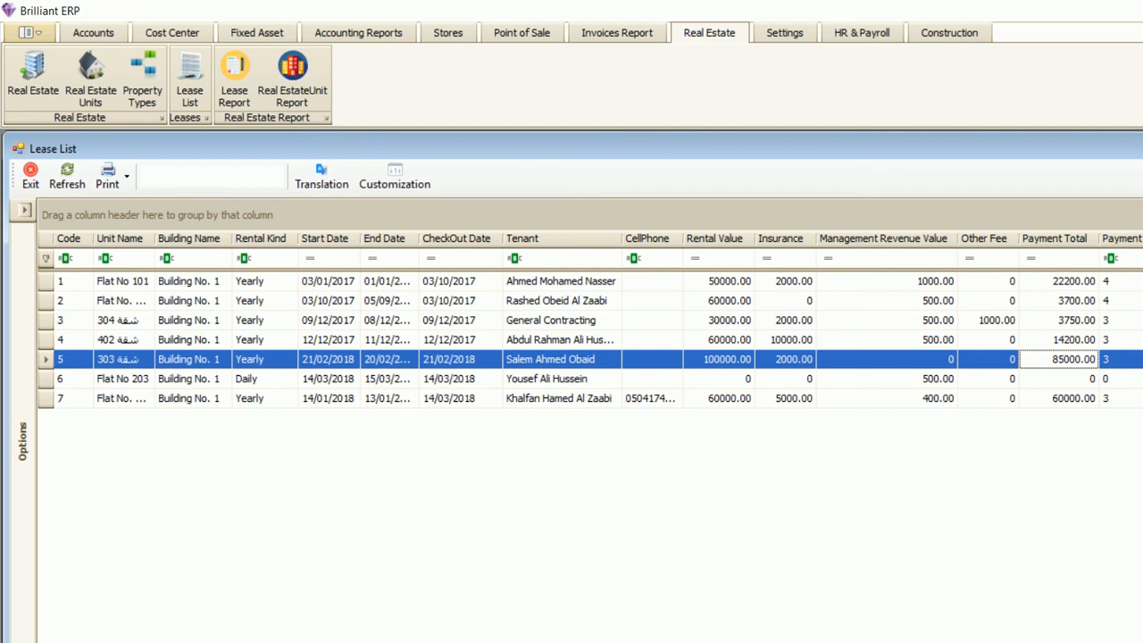
left_click(718, 360)
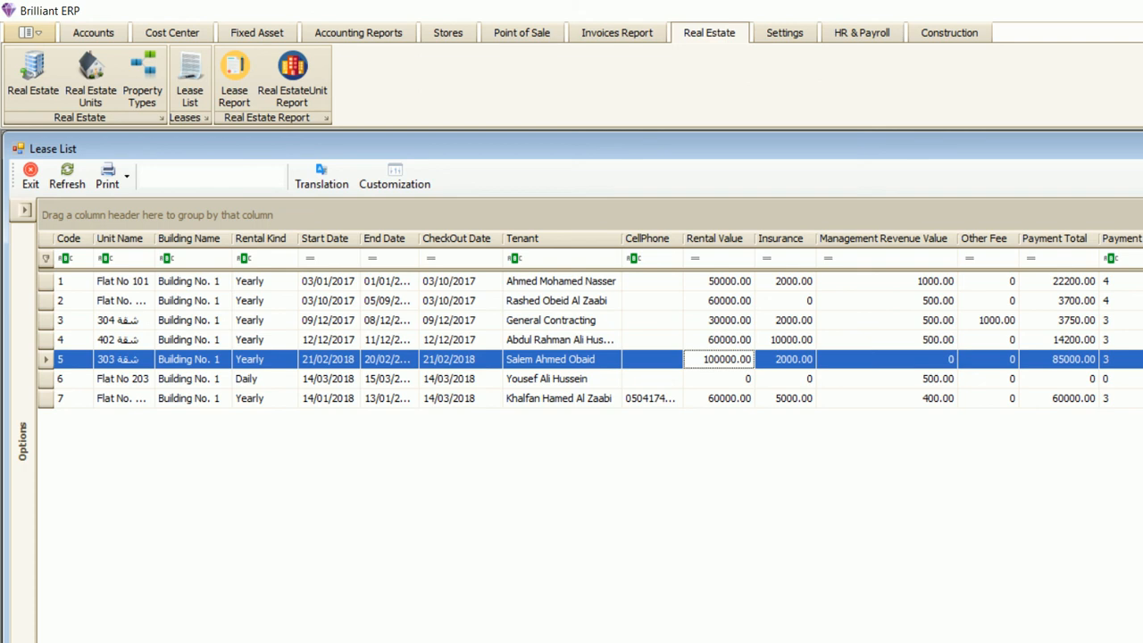
left_click(109, 176)
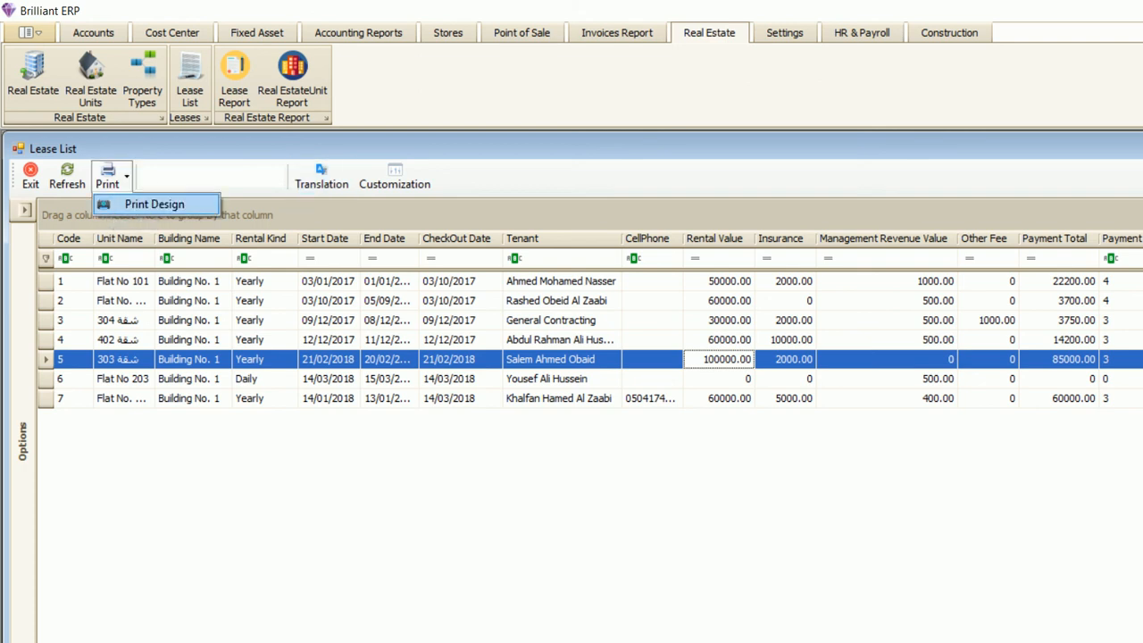
left_click(155, 204)
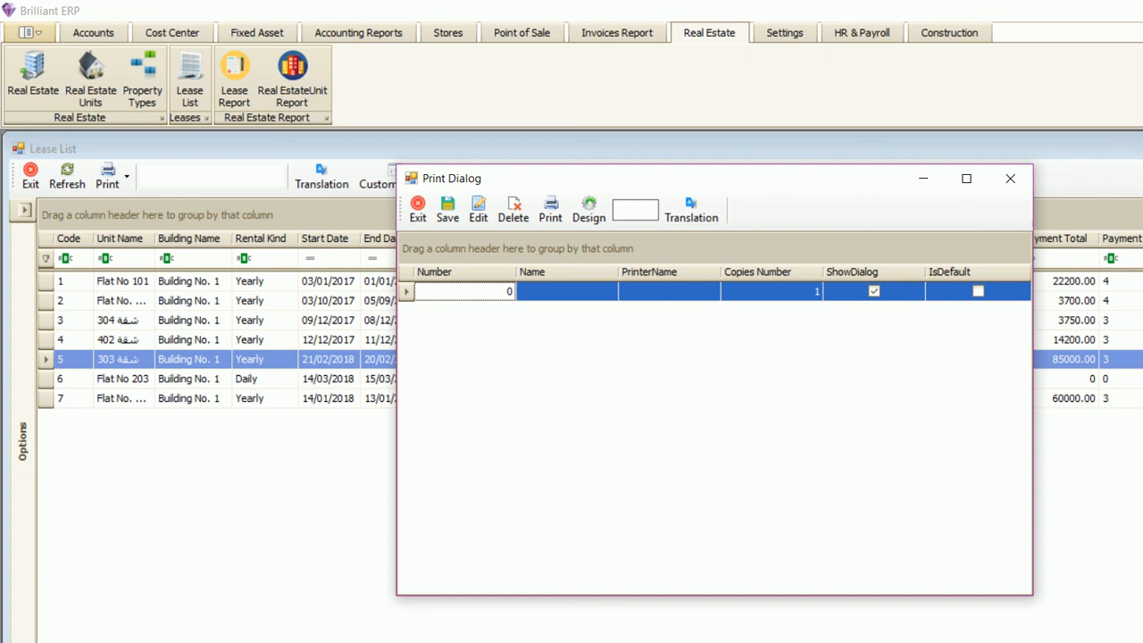
left_click(1010, 179)
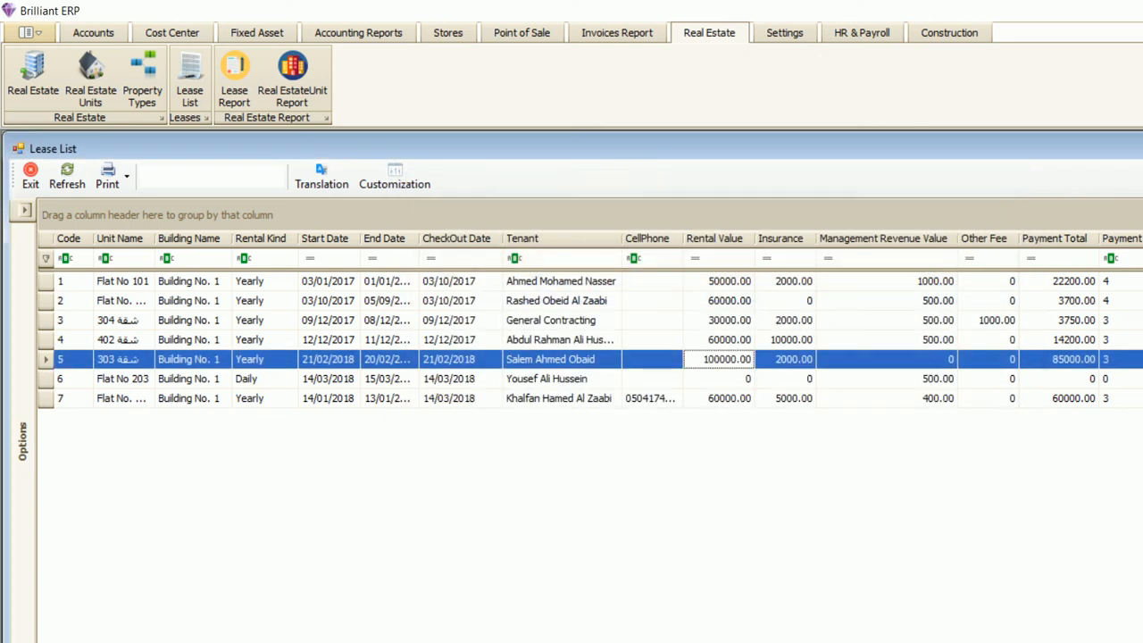
left_click(30, 176)
- Open the Real Estate Units report as colour-coded status tiles, shrink the tiles, then close it
left_click(292, 80)
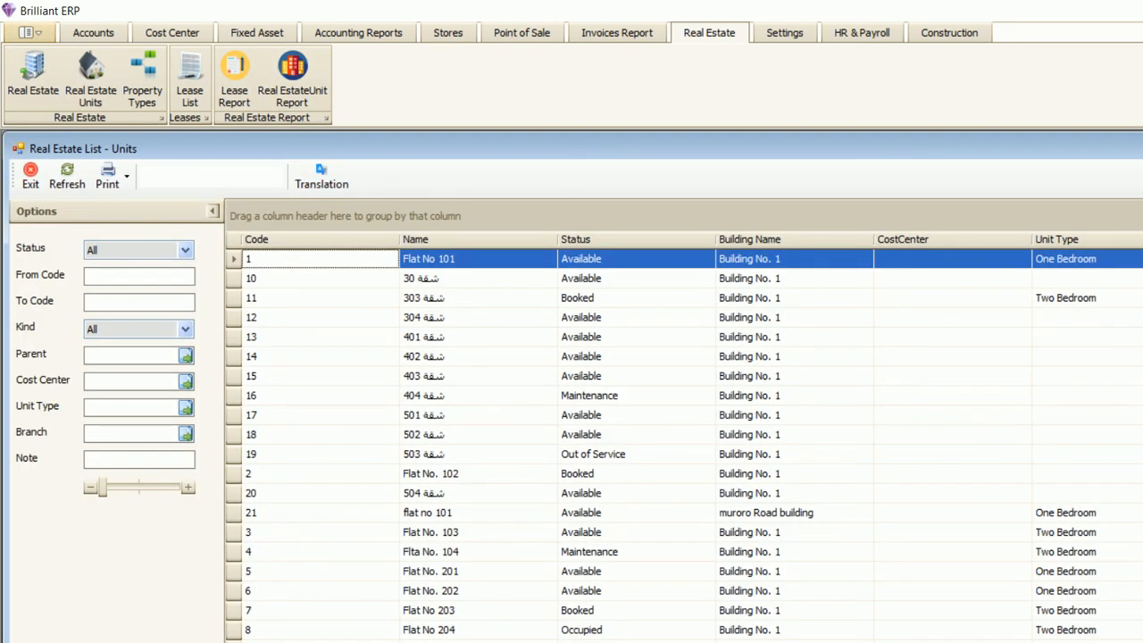
left_click(90, 80)
left_click_drag(103, 488, 110, 488)
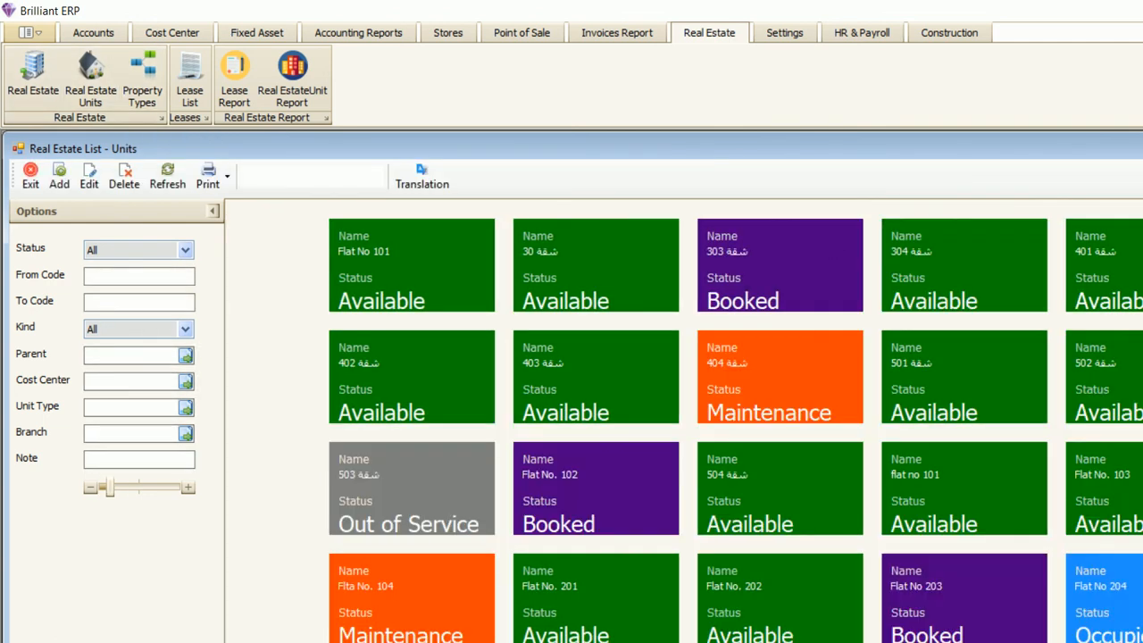
key("Escape")
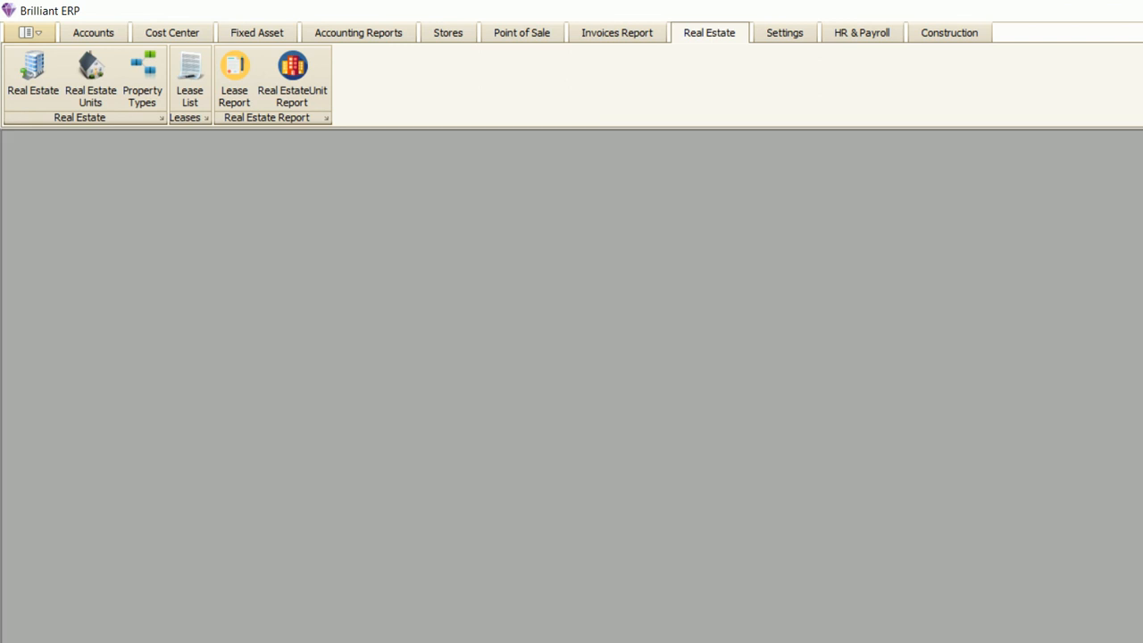
- Reopen the units report, leave its Kind filter at All, and return to the Lease List
left_click(292, 81)
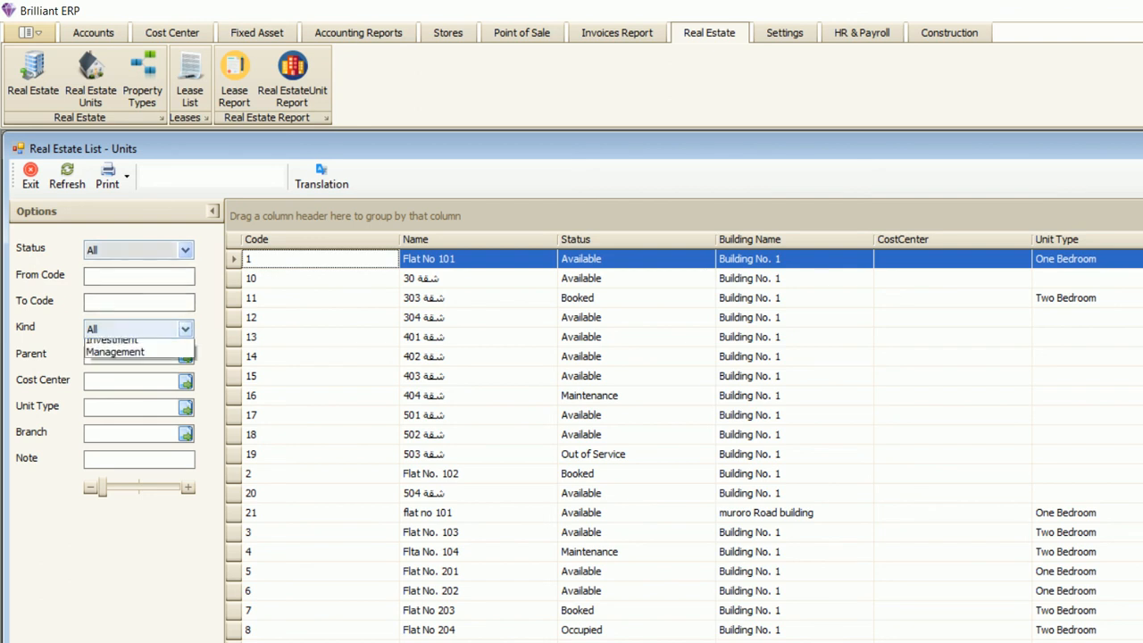
left_click(185, 329)
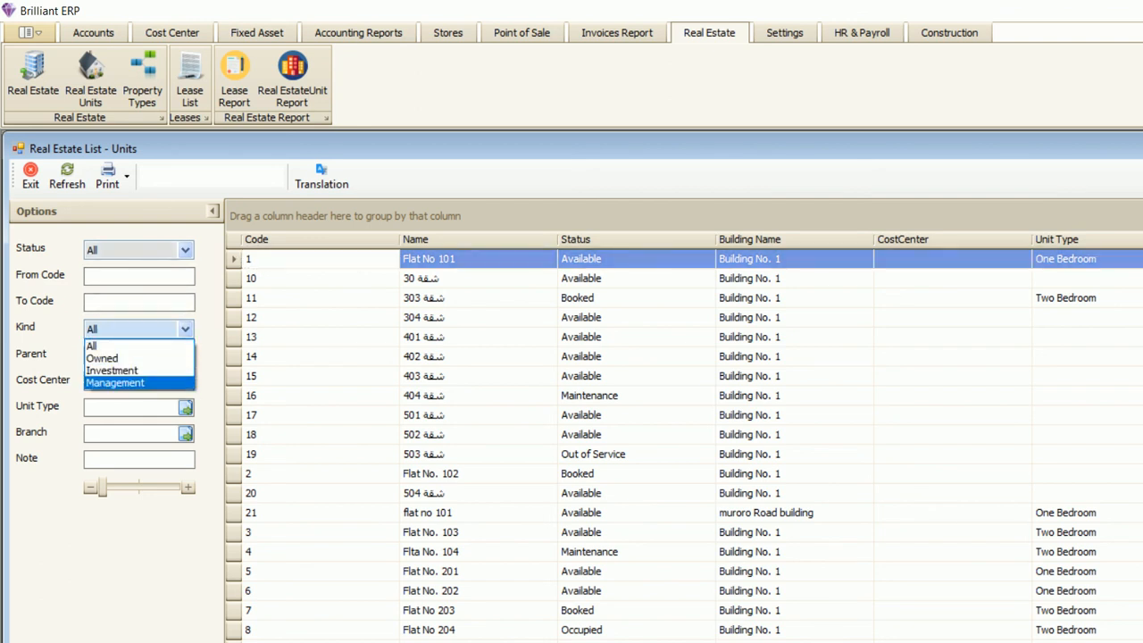
key("Escape")
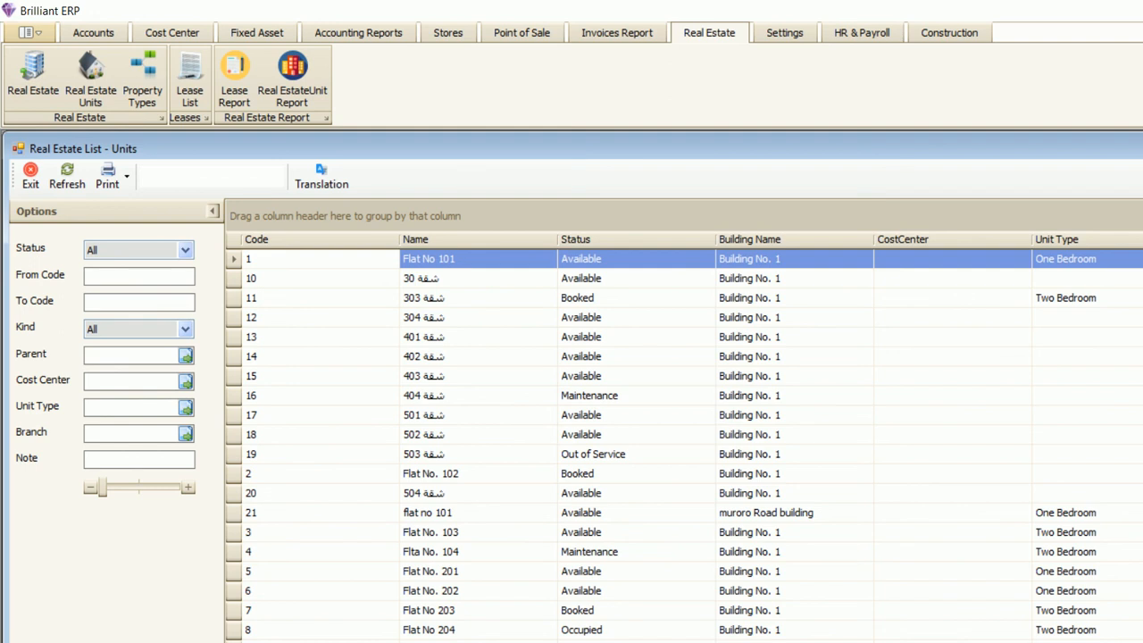
right_click(741, 642)
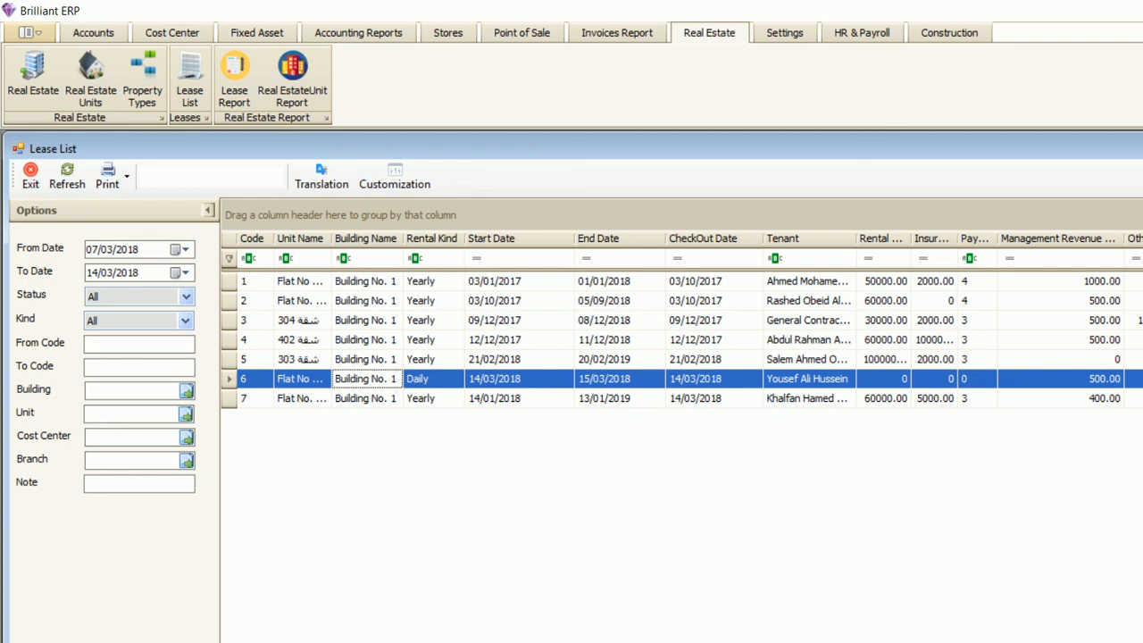
- Group the leases by Status Description and expand the Finished, Inprogress and Running groups
left_click_drag(1138, 238, 329, 213)
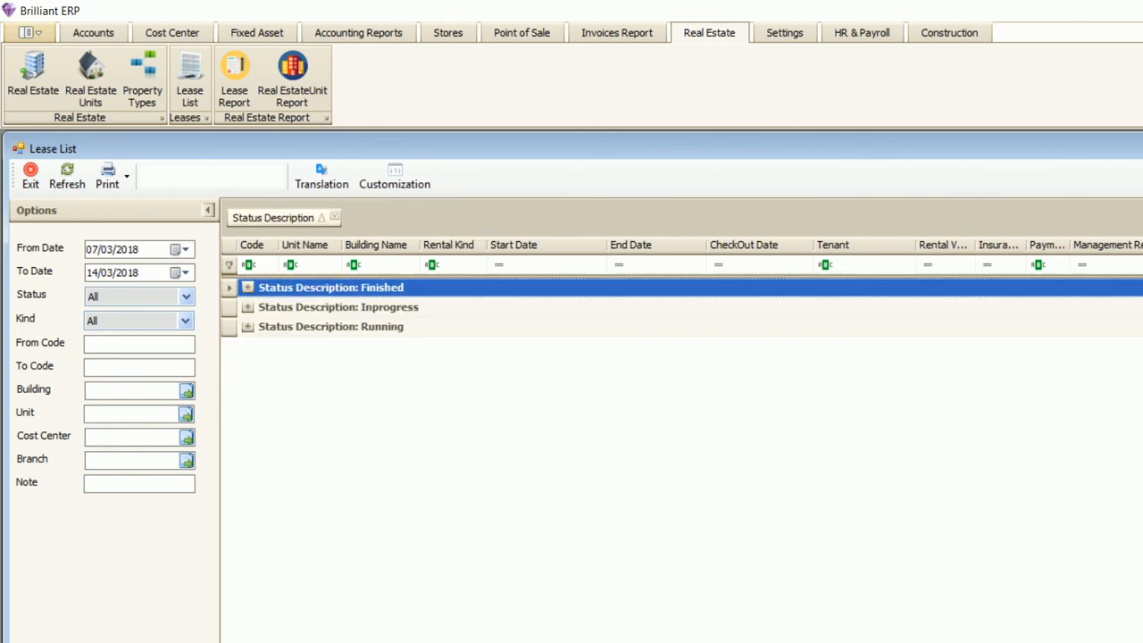
left_click(248, 288)
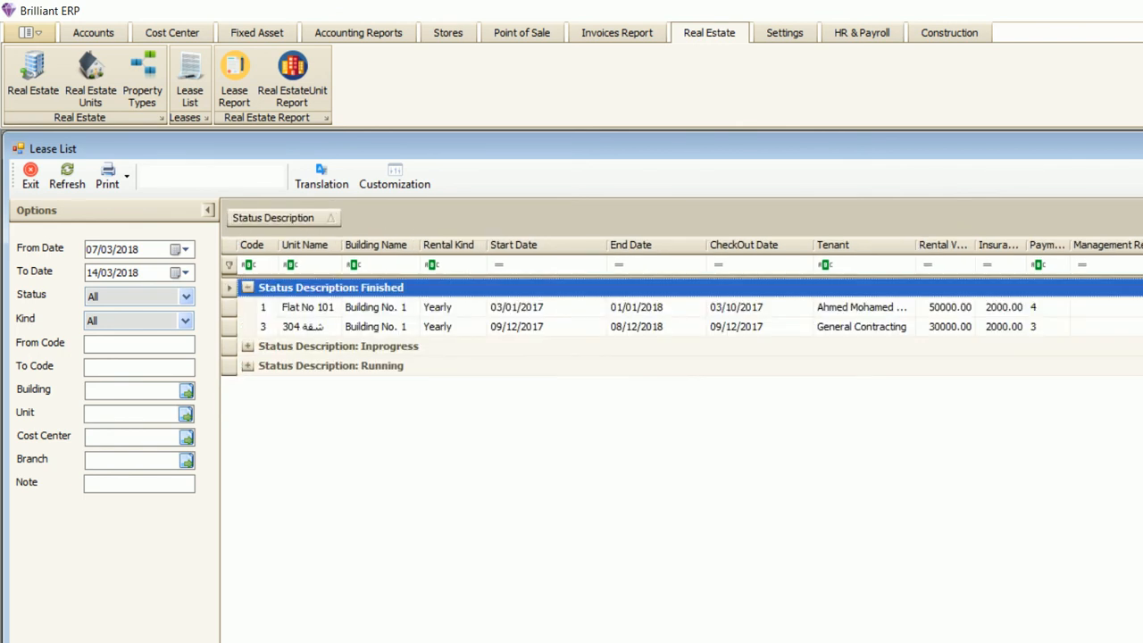
left_click(248, 347)
left_click(248, 406)
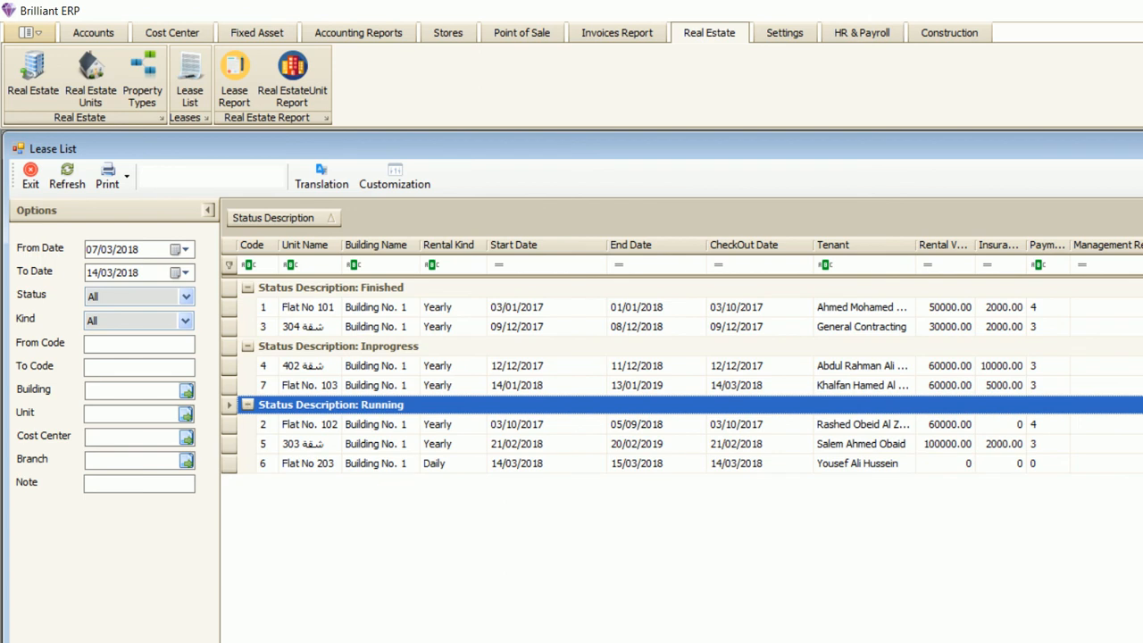
- Preview the status-grouped list as a report, close the preview, and remove the grouping
left_click(126, 176)
left_click(147, 205)
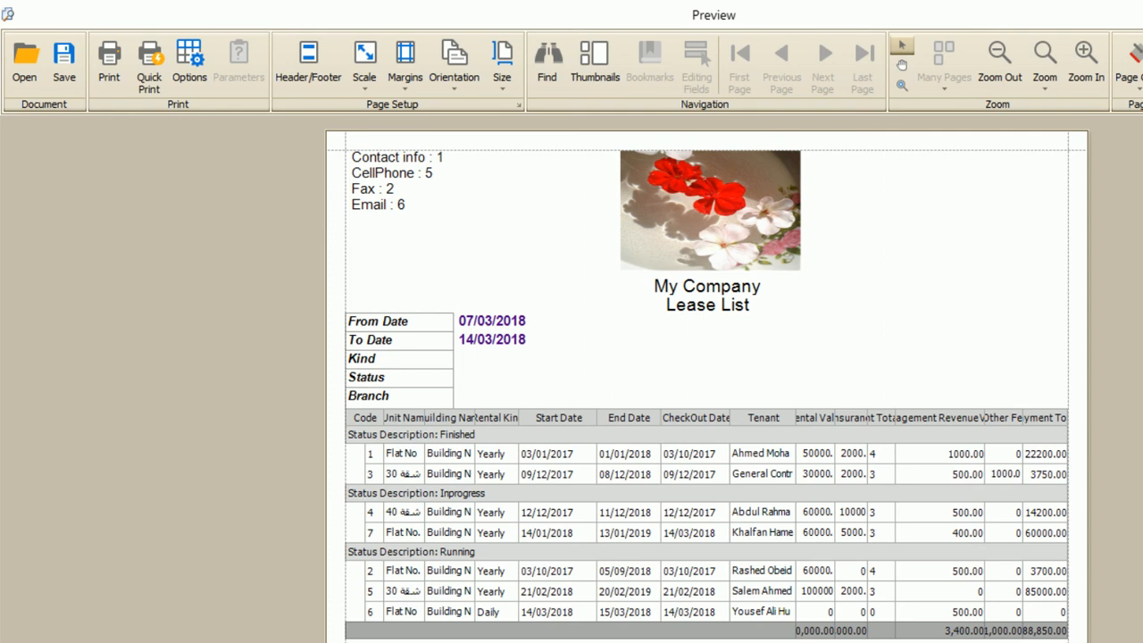
key("alt+F4")
left_click_drag(287, 217, 1076, 254)
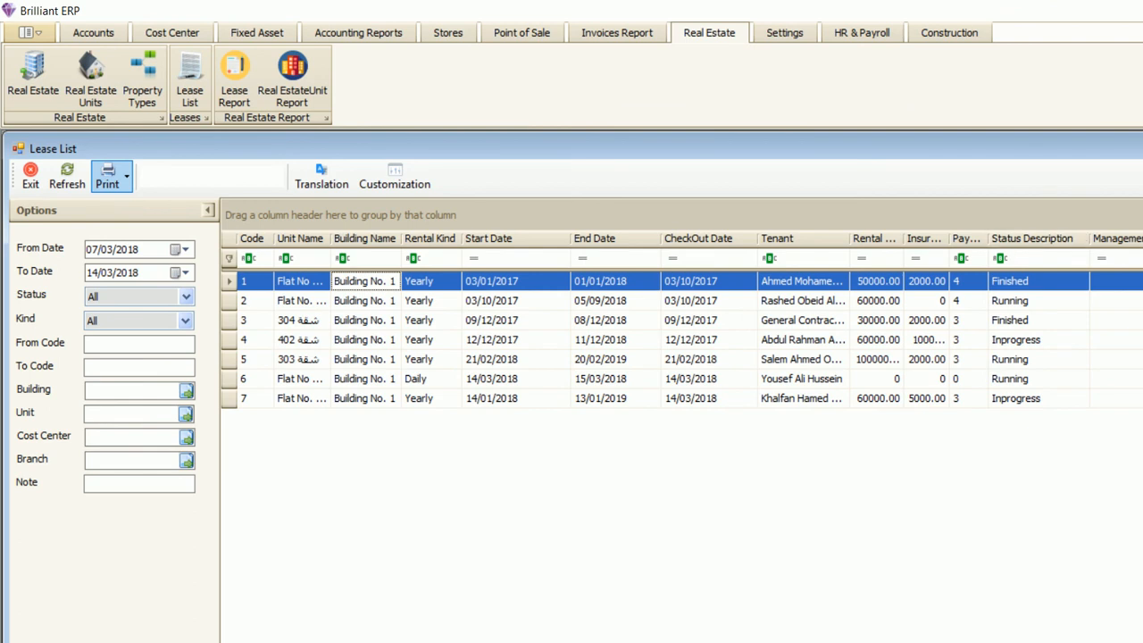
- Try grouping by Rental Kind with Daily and Yearly groups expanded, then remove that grouping
left_click_drag(430, 239, 268, 217)
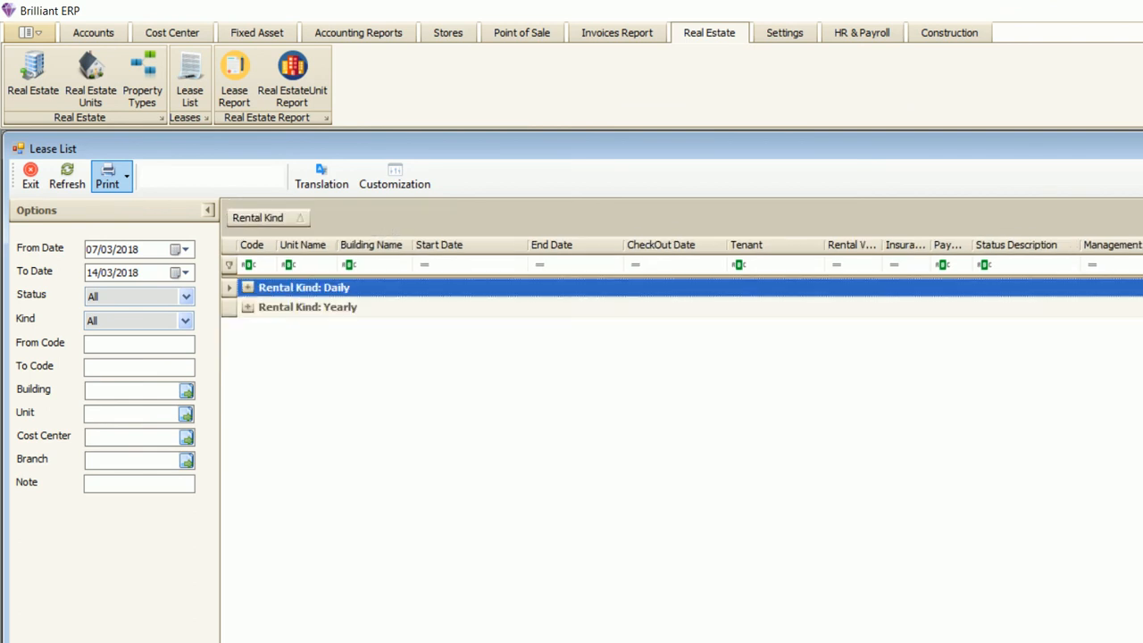
left_click(247, 288)
left_click(247, 327)
left_click_drag(257, 217, 513, 239)
- Group the leases by Building Name, then sub-group by Rental Kind and Status Description
left_click_drag(402, 238, 306, 219)
left_click(247, 288)
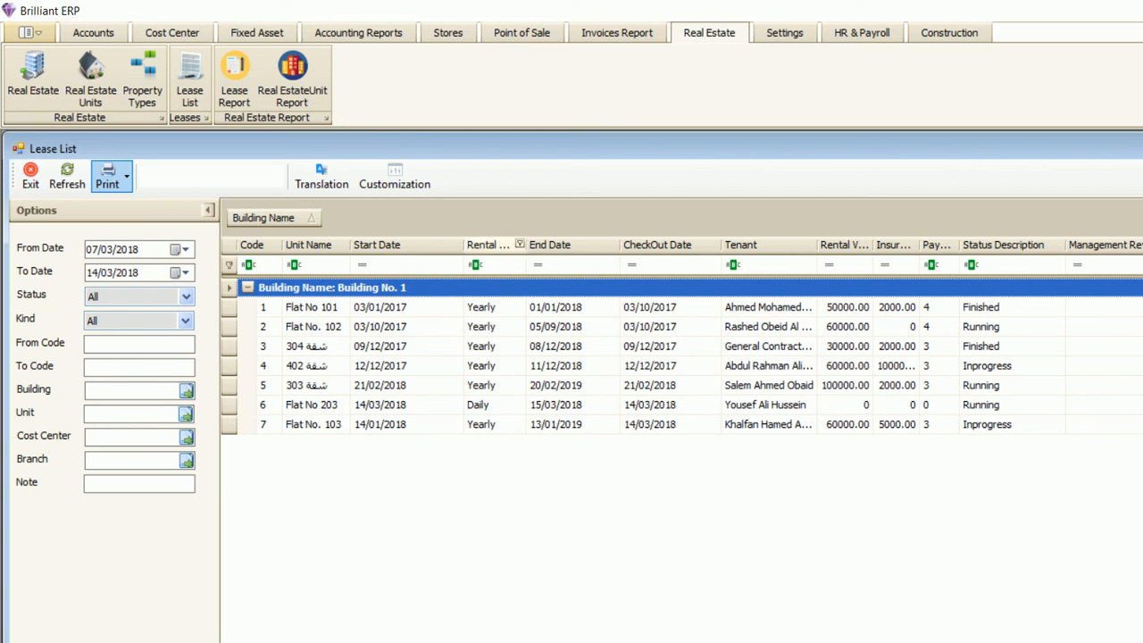
left_click_drag(491, 245, 361, 231)
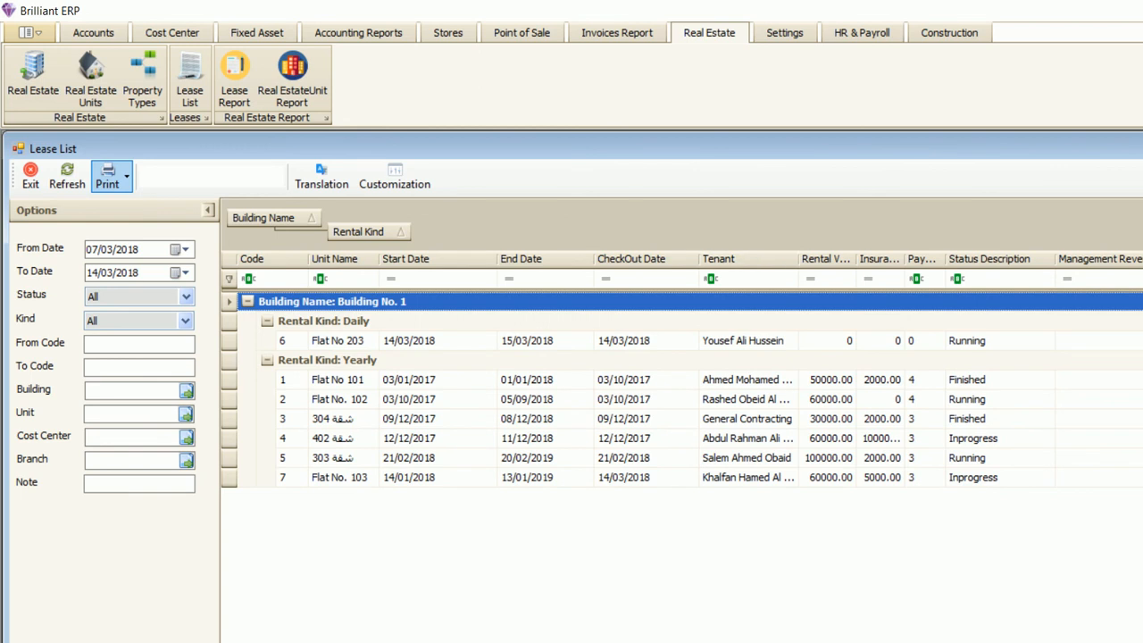
left_click_drag(988, 258, 465, 245)
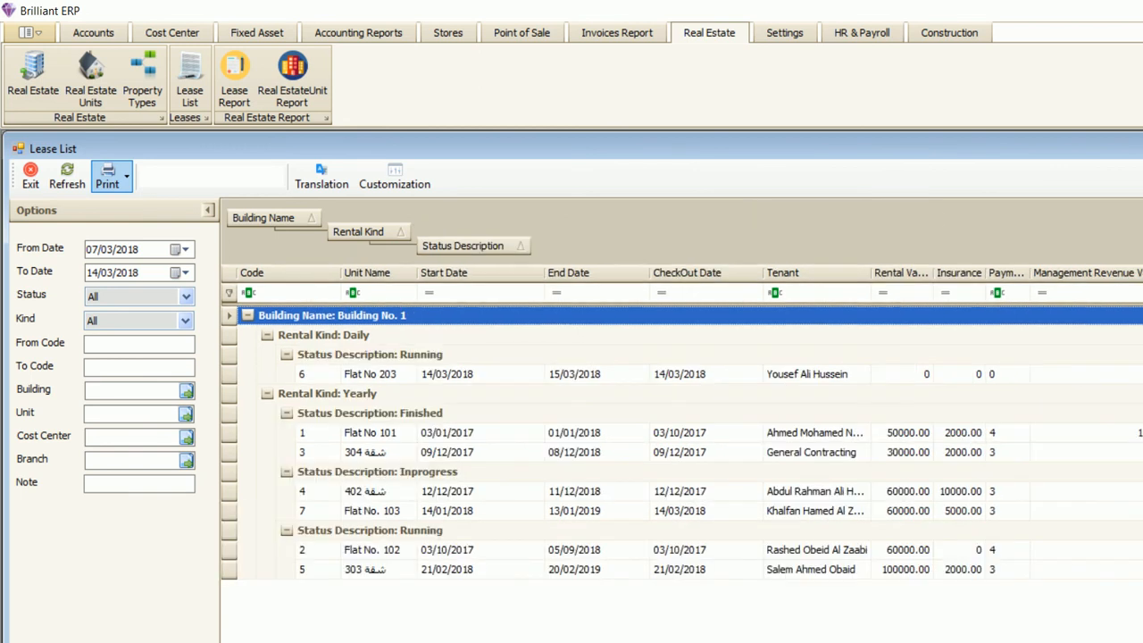
- Collapse and re-expand the Building No. 1, Daily and Yearly groups so all stay expanded
left_click(247, 315)
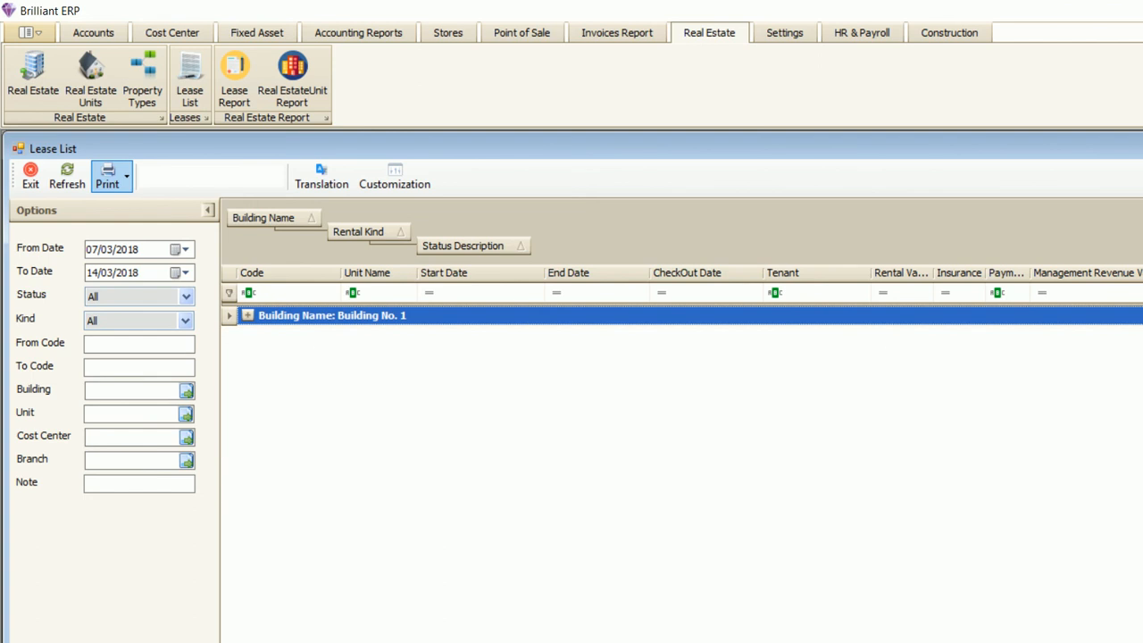
left_click(248, 315)
left_click(267, 335)
left_click(267, 354)
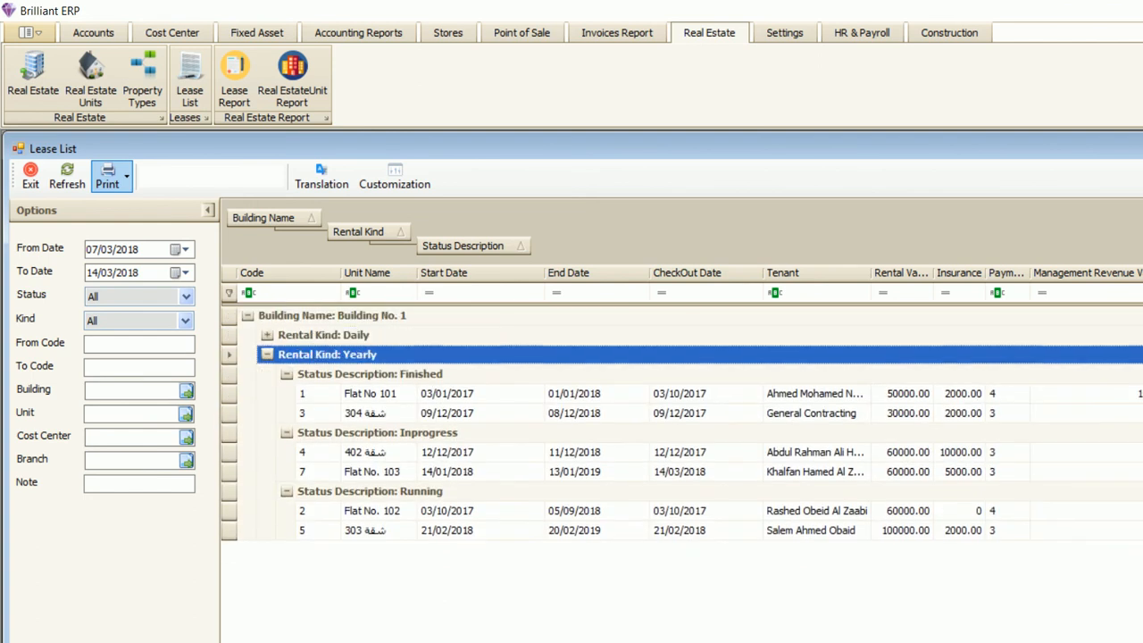
left_click(267, 355)
left_click(267, 335)
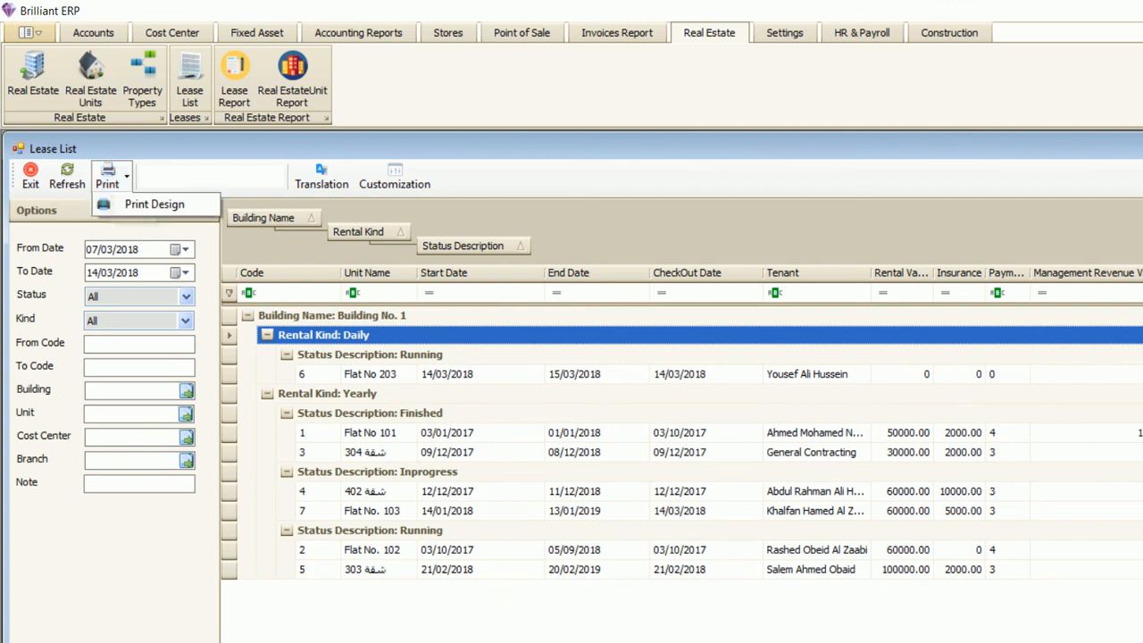
- Preview the grouped Lease List as a report and scroll through it
left_click(107, 176)
scroll(705, 375, "down", 3)
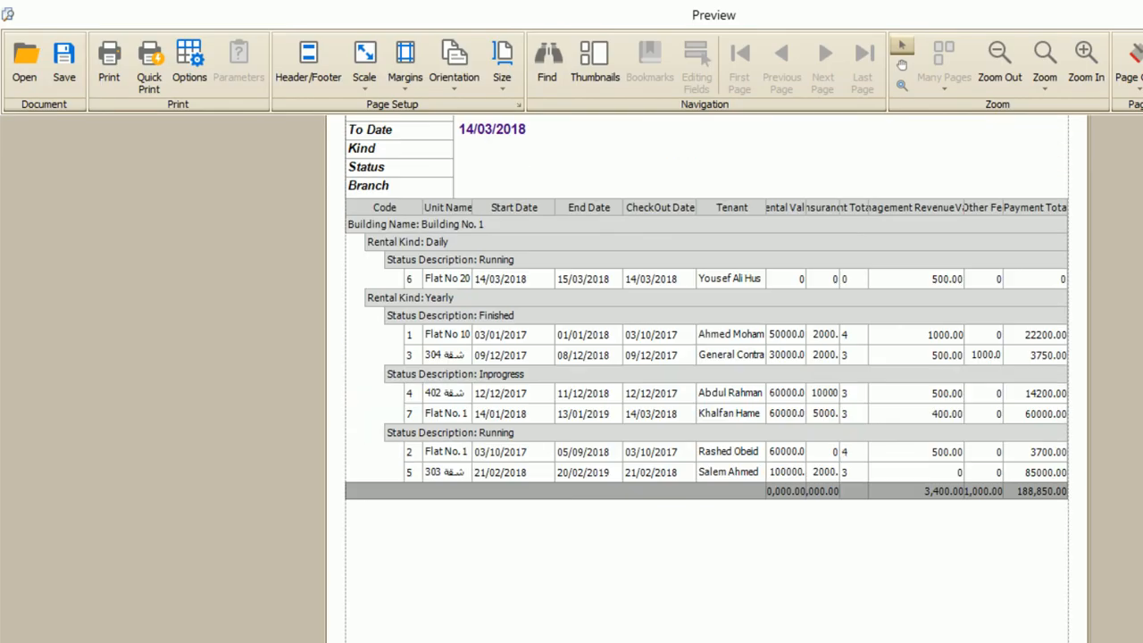
scroll(705, 375, "up", 3)
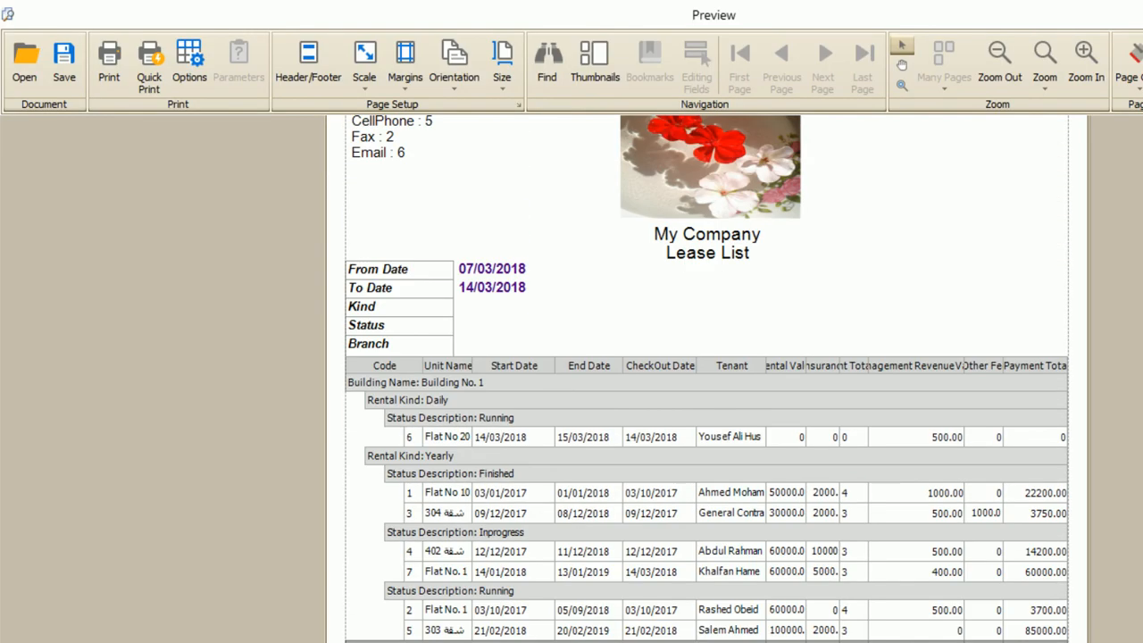
scroll(706, 375, "up", 1)
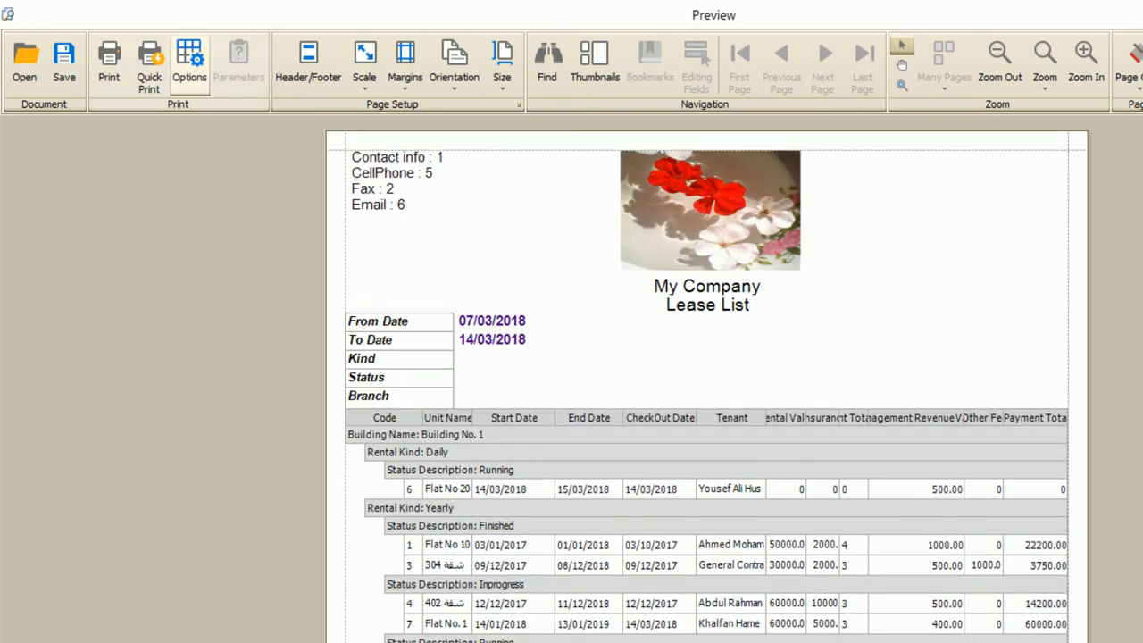
- Turn off horizontal and vertical grid lines in the print options, keep group footers, and apply
left_click(189, 60)
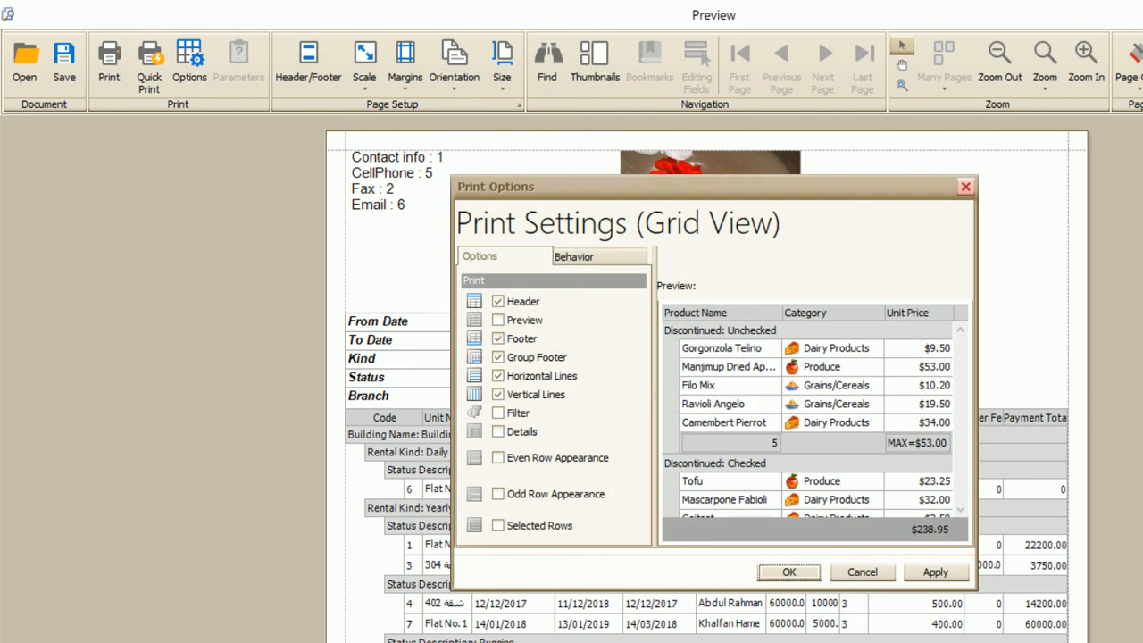
left_click(498, 395)
left_click(499, 376)
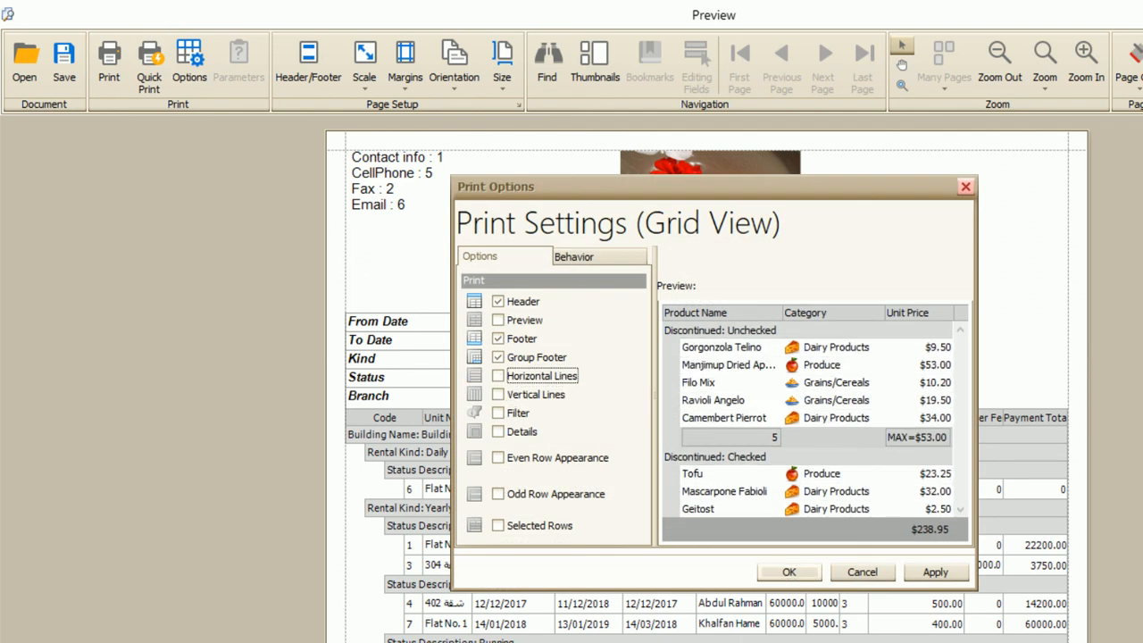
left_click(498, 357)
left_click(499, 357)
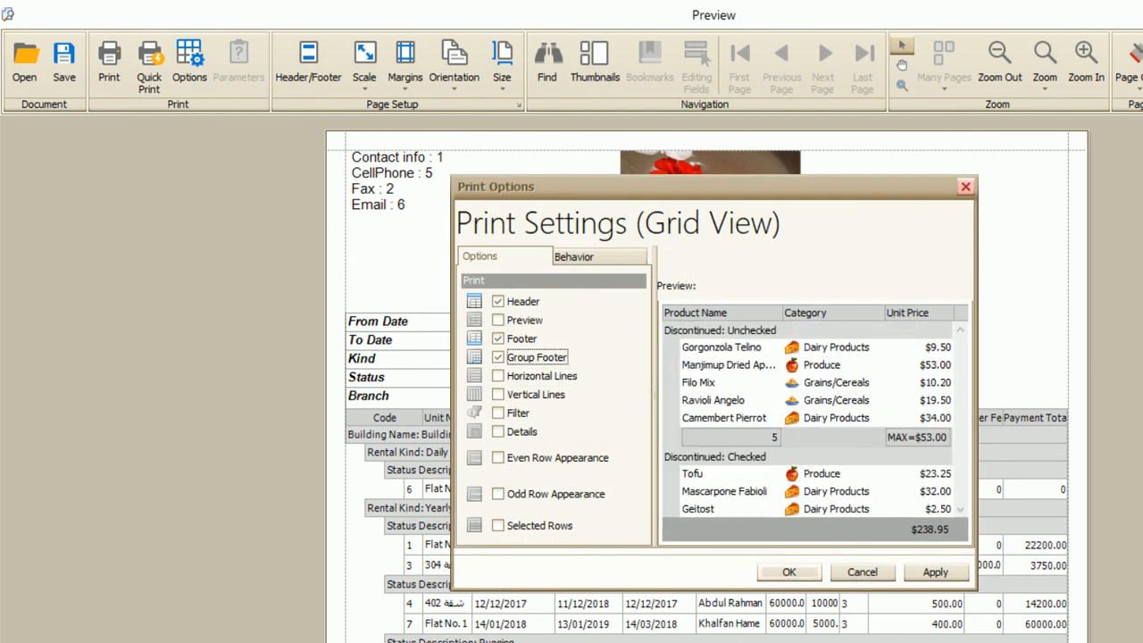
left_click(789, 572)
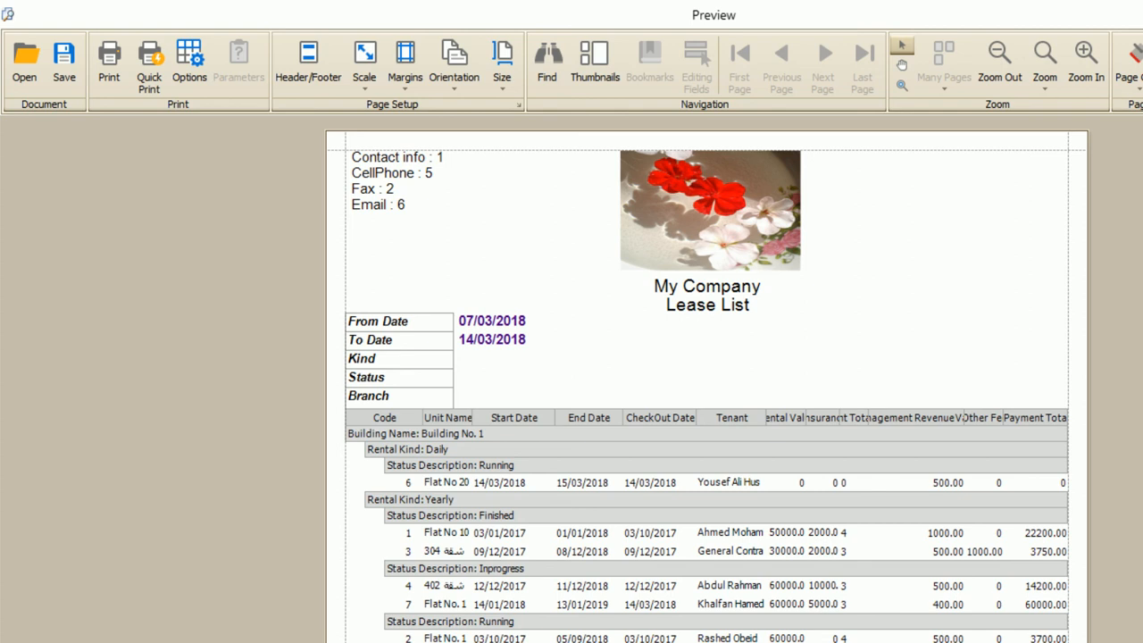
left_click(1135, 70)
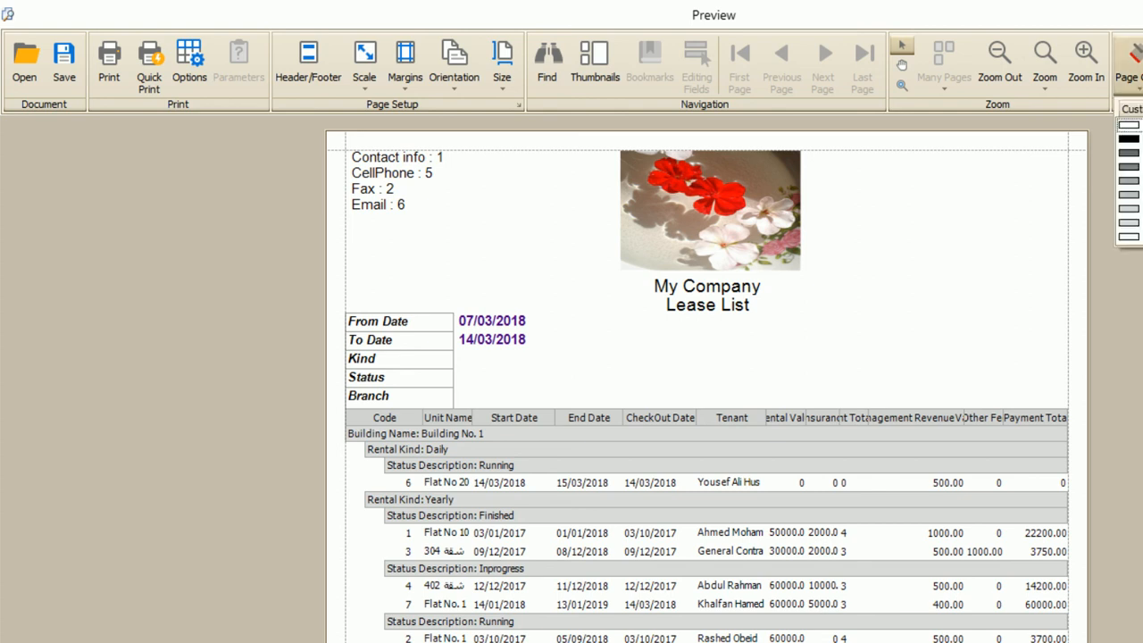
left_click(1136, 209)
left_click(1135, 69)
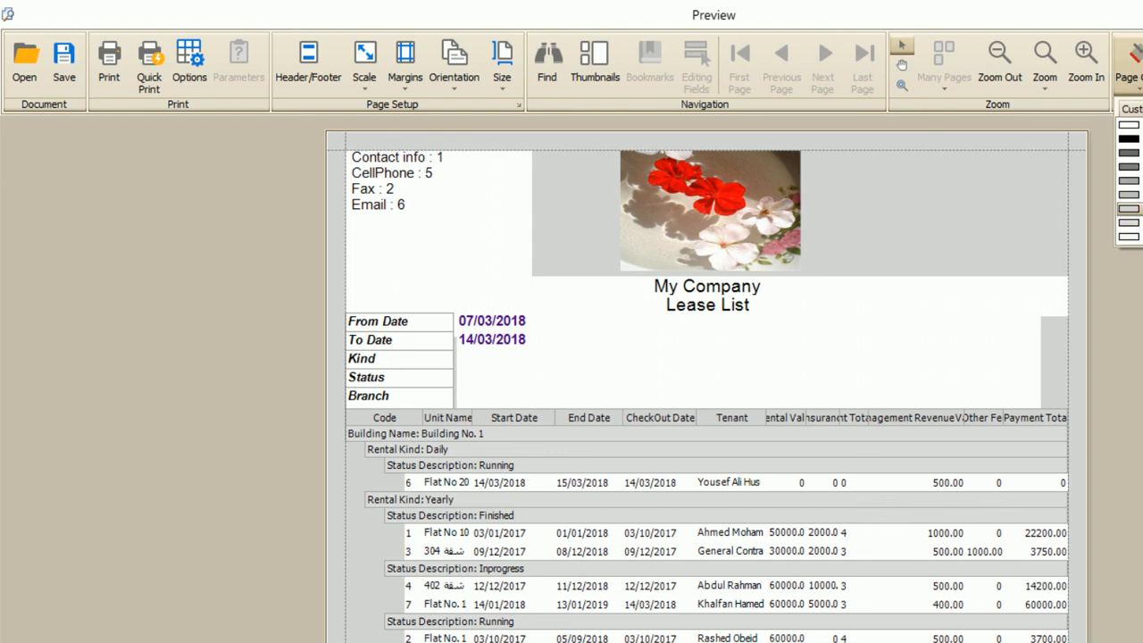
left_click(1130, 153)
left_click(1135, 70)
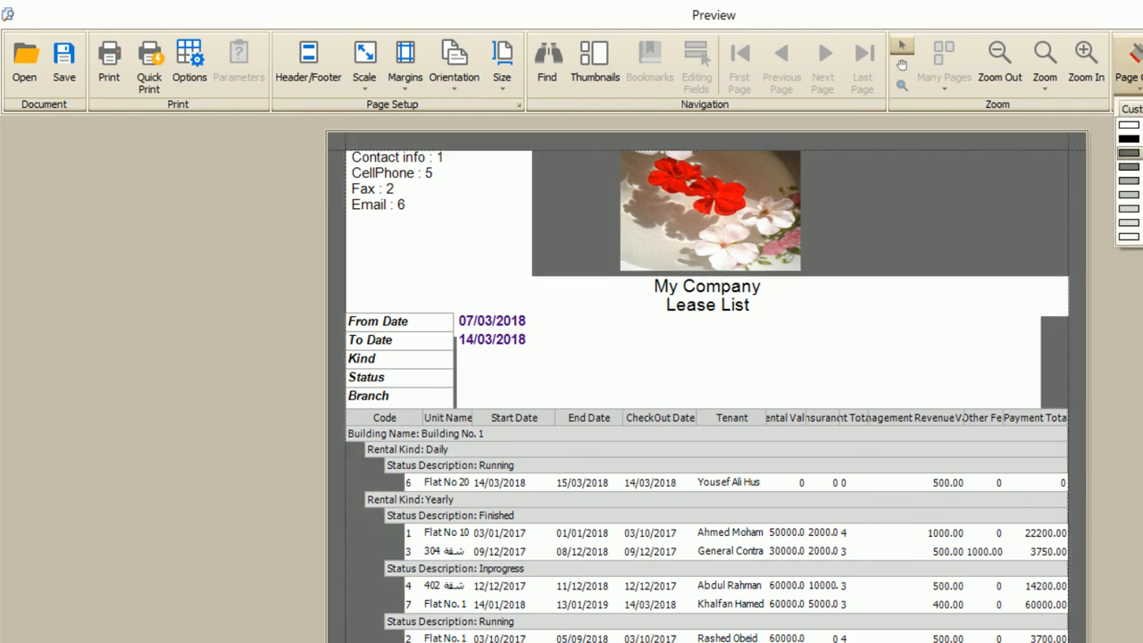
left_click(1128, 125)
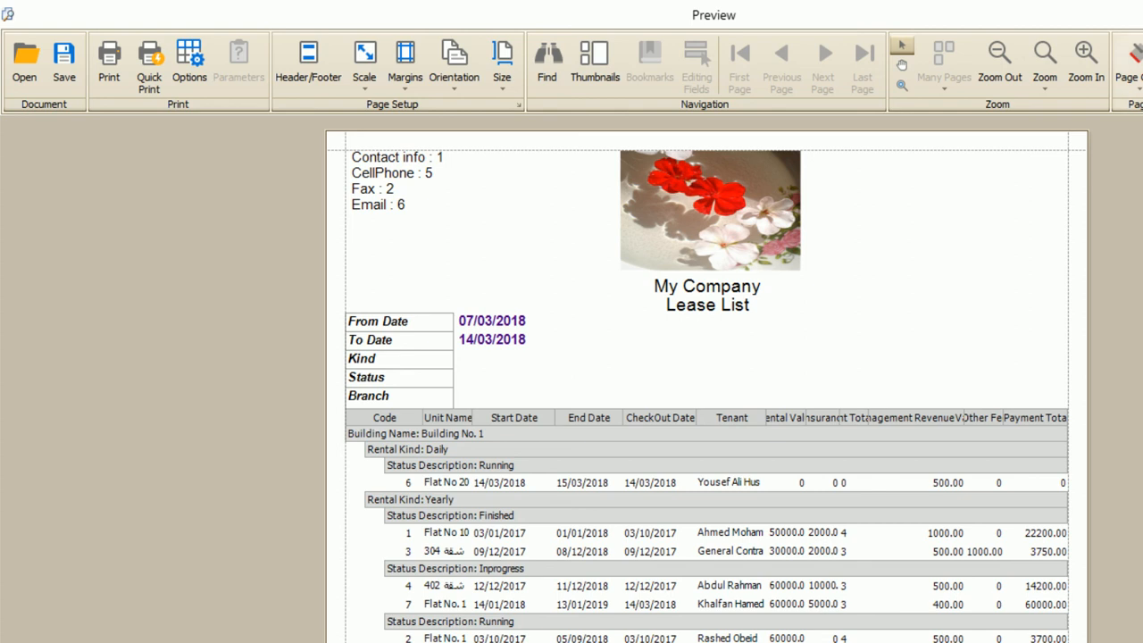
- Set the watermark text to 'DO NOT COPY', placed in front of the report, and apply it
left_click(804, 272)
type("DO NOT COPY")
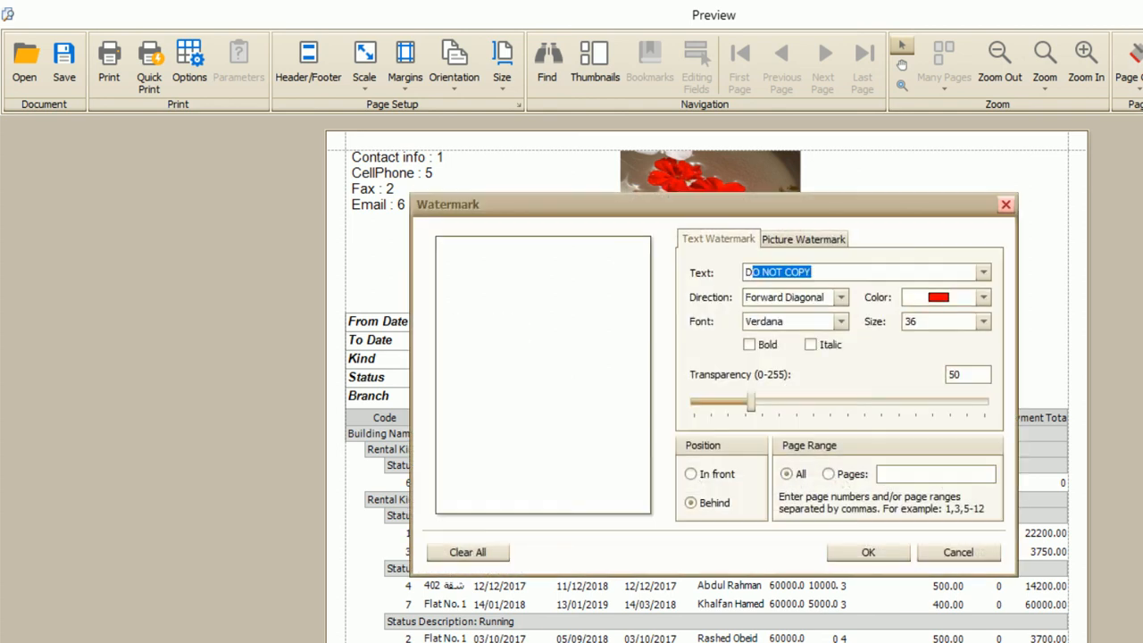
left_click(691, 474)
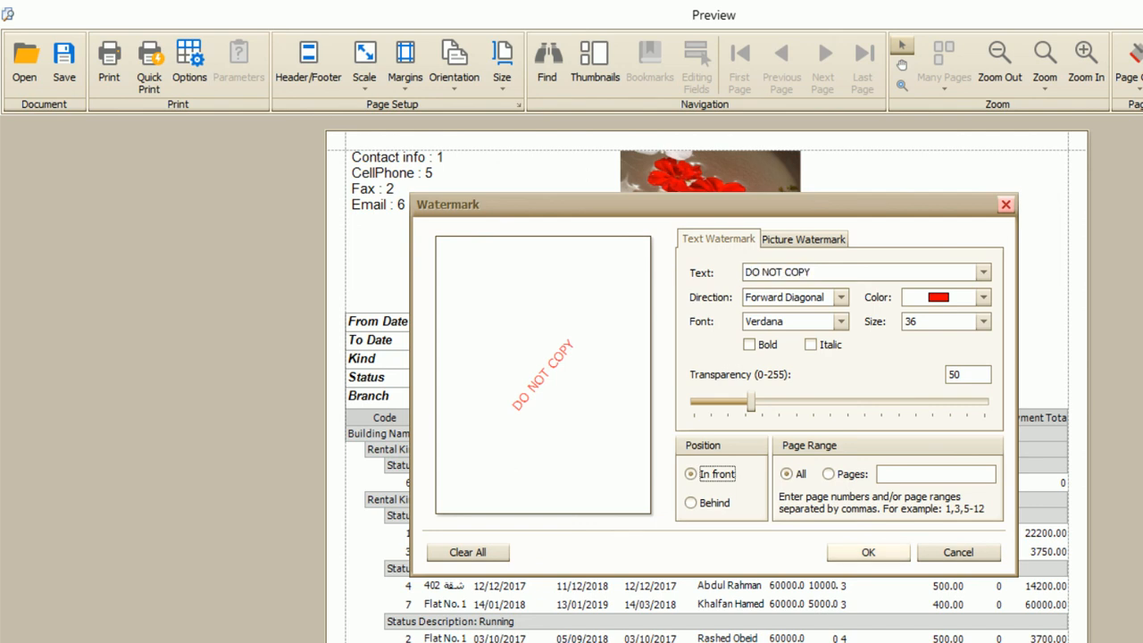
left_click(868, 553)
- Lower the watermark transparency to 16, apply it, and close the report preview
scroll(706, 379, "down", 3)
scroll(706, 379, "up", 3)
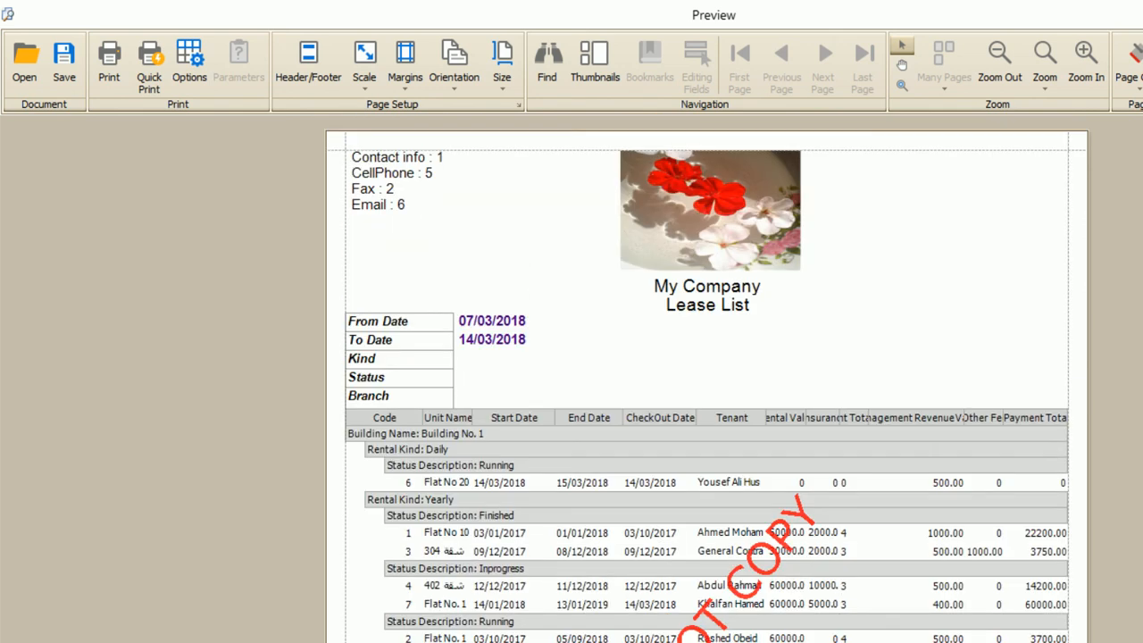
scroll(706, 380, "down", 1)
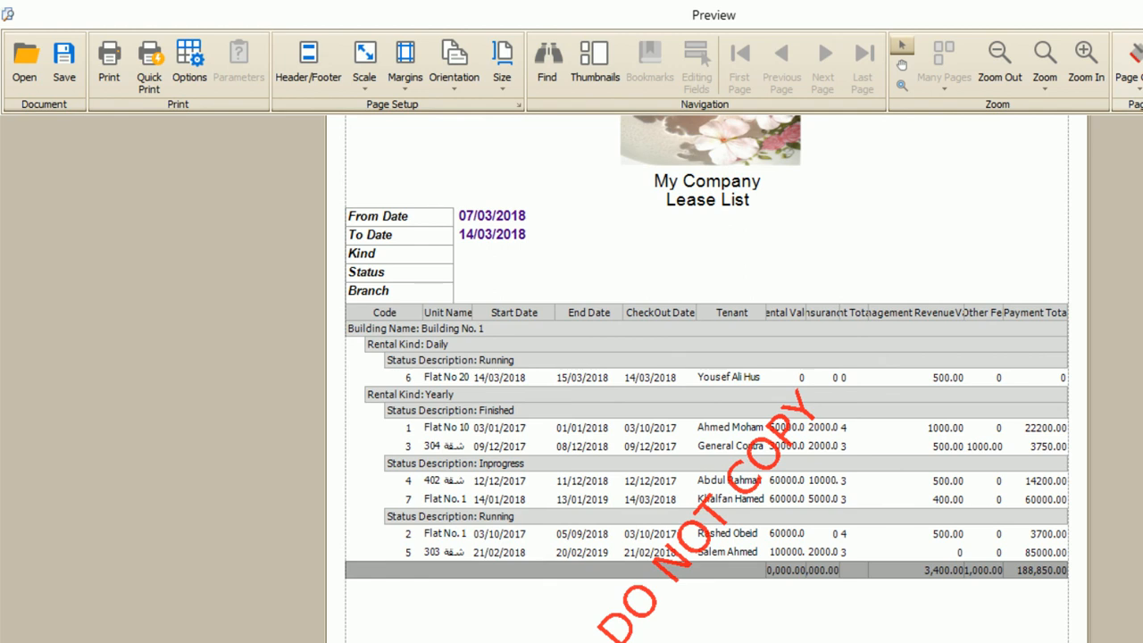
mouse_move(751, 401)
left_mouse_down()
mouse_move(711, 402)
mouse_move(873, 402)
mouse_move(721, 402)
left_mouse_up()
left_click(868, 553)
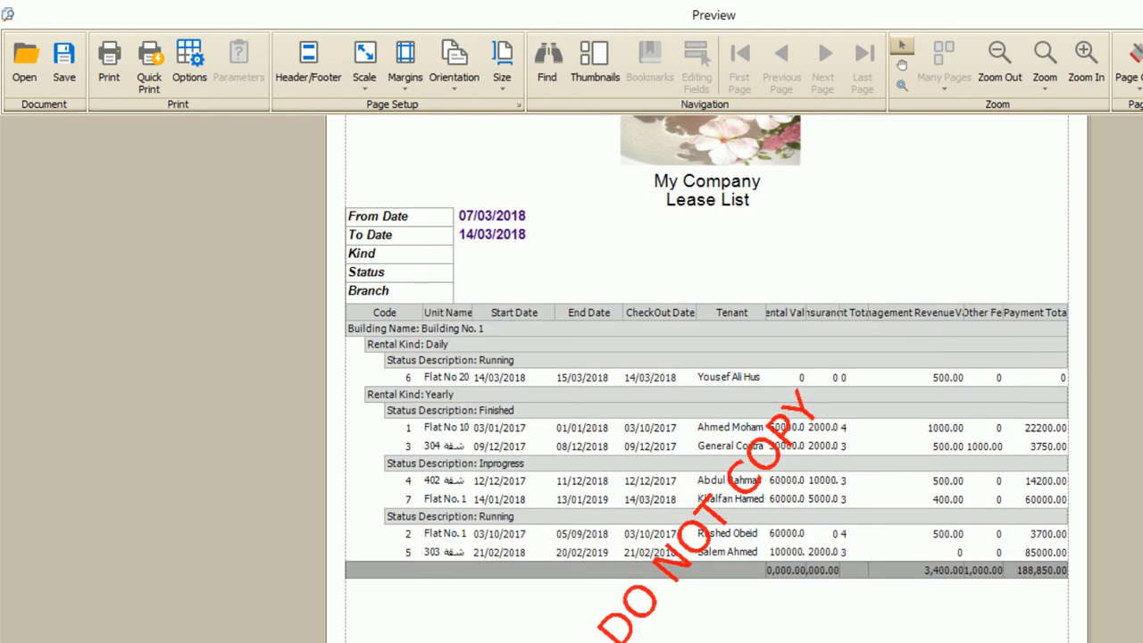
key("alt+F4")
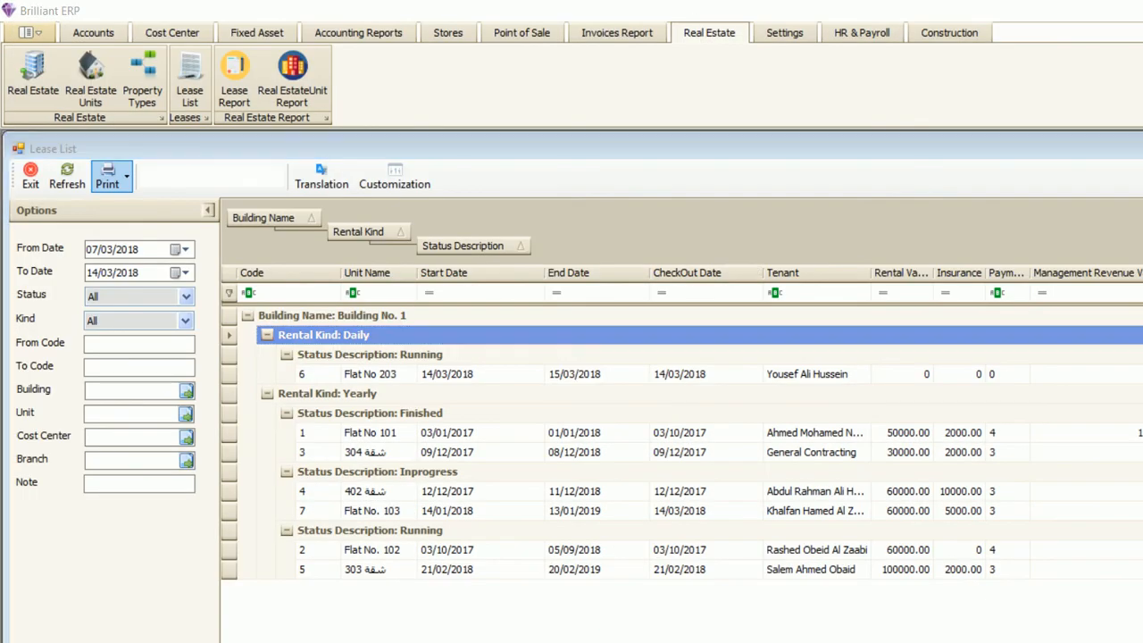